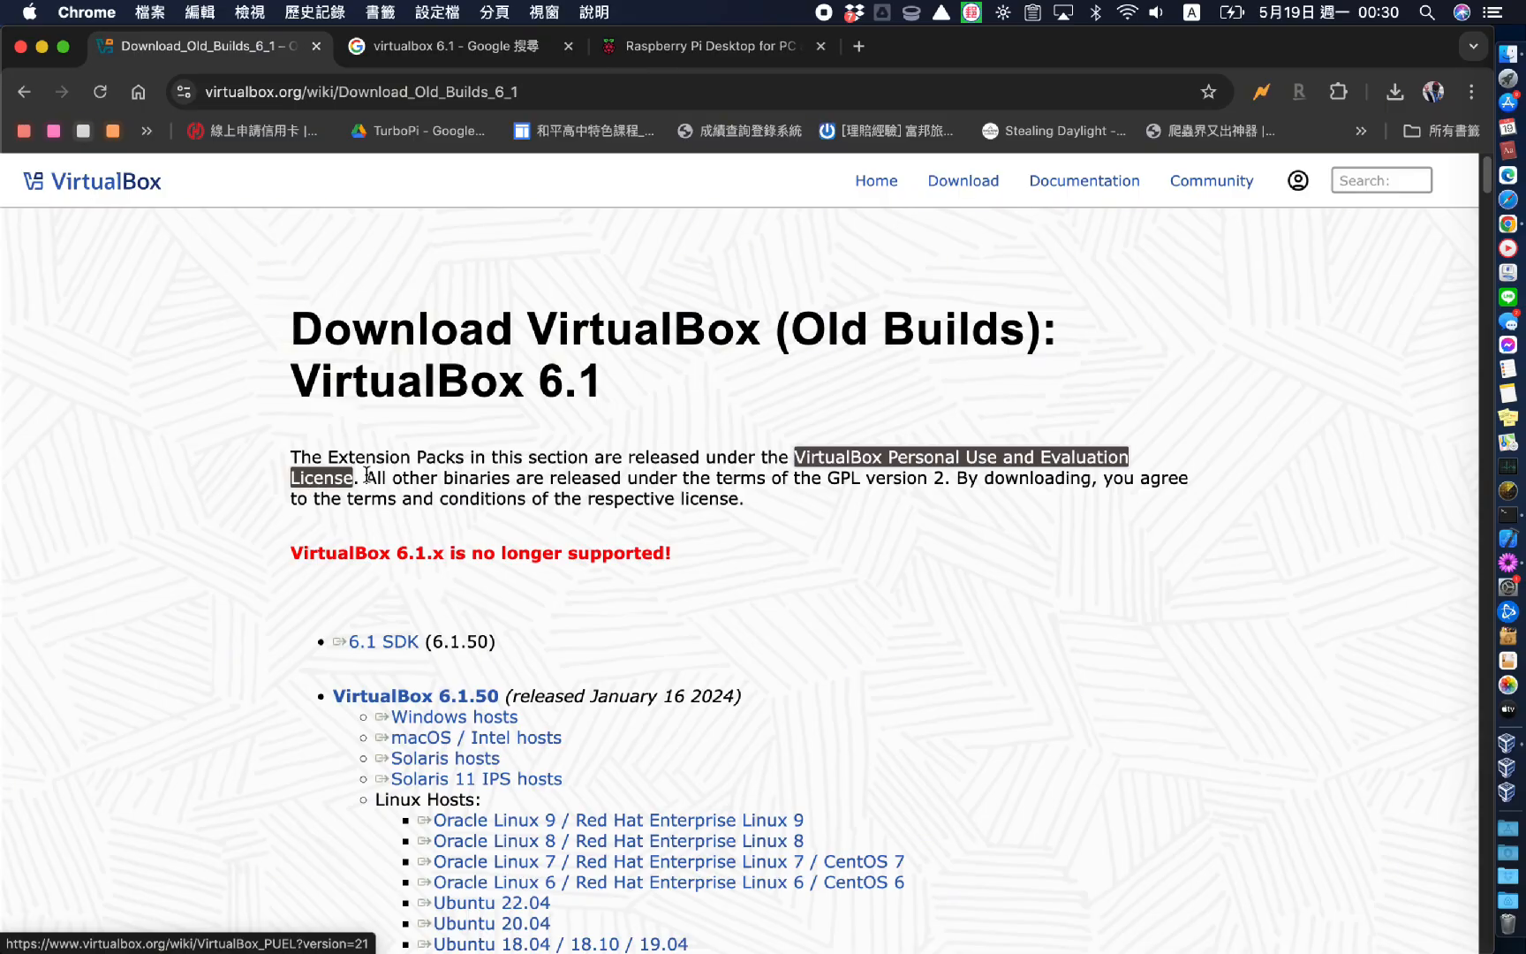
Download the VirtualBox 6.1.50 installer for macOS / Intel hosts
left_click(550, 440)
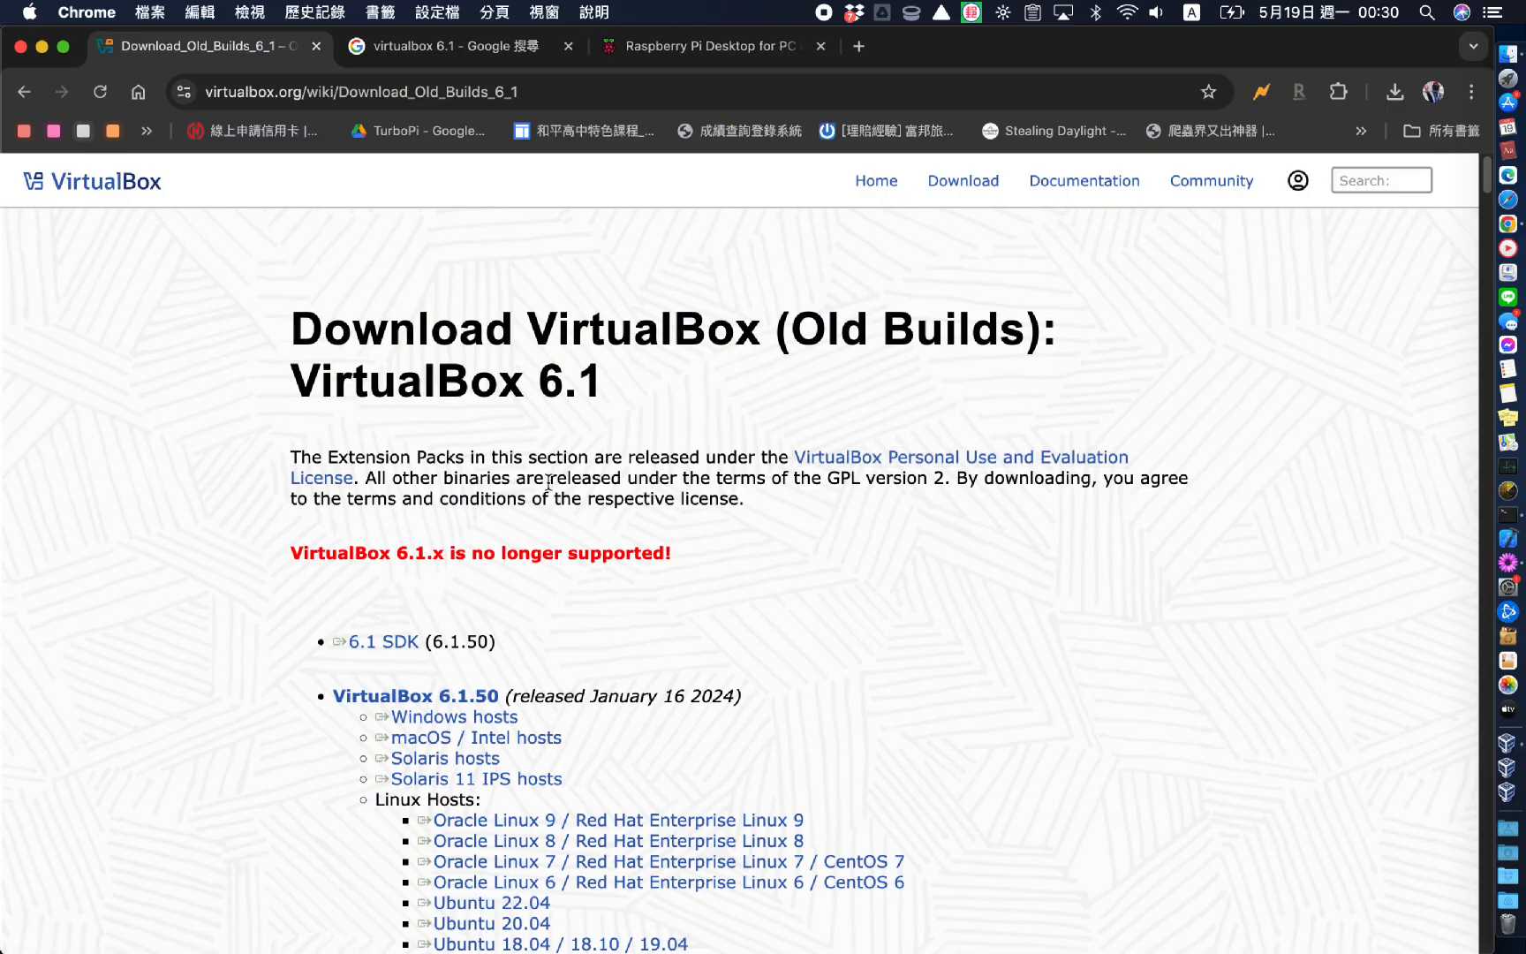
scroll(495, 530, "down", 3)
left_click_drag(336, 587, 596, 644)
left_click(603, 638)
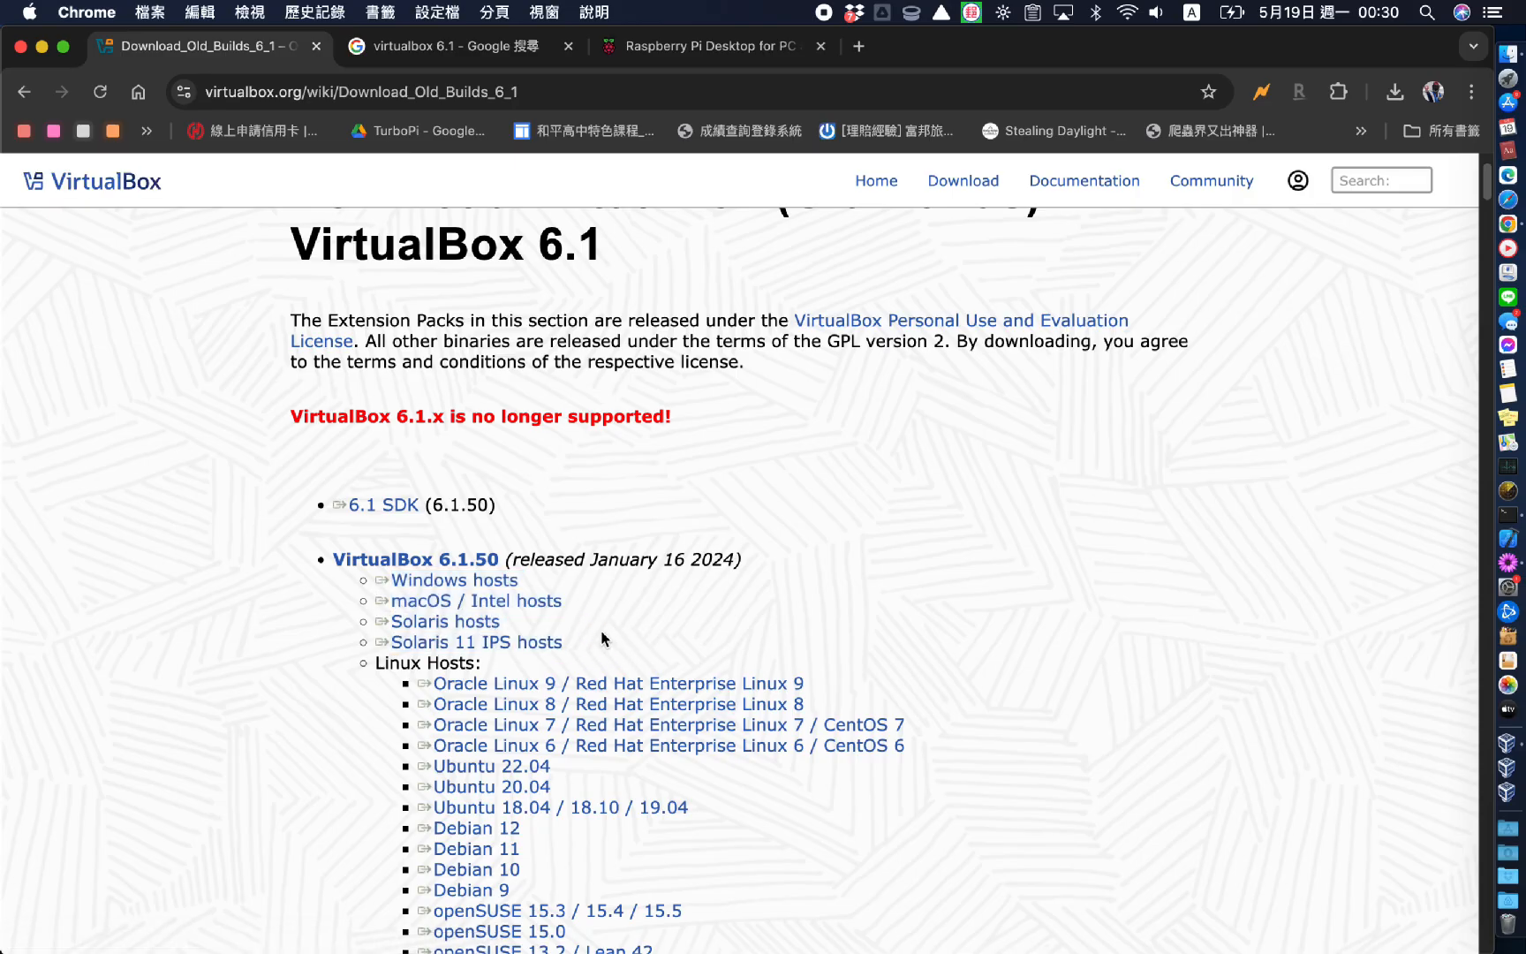
left_click(522, 607)
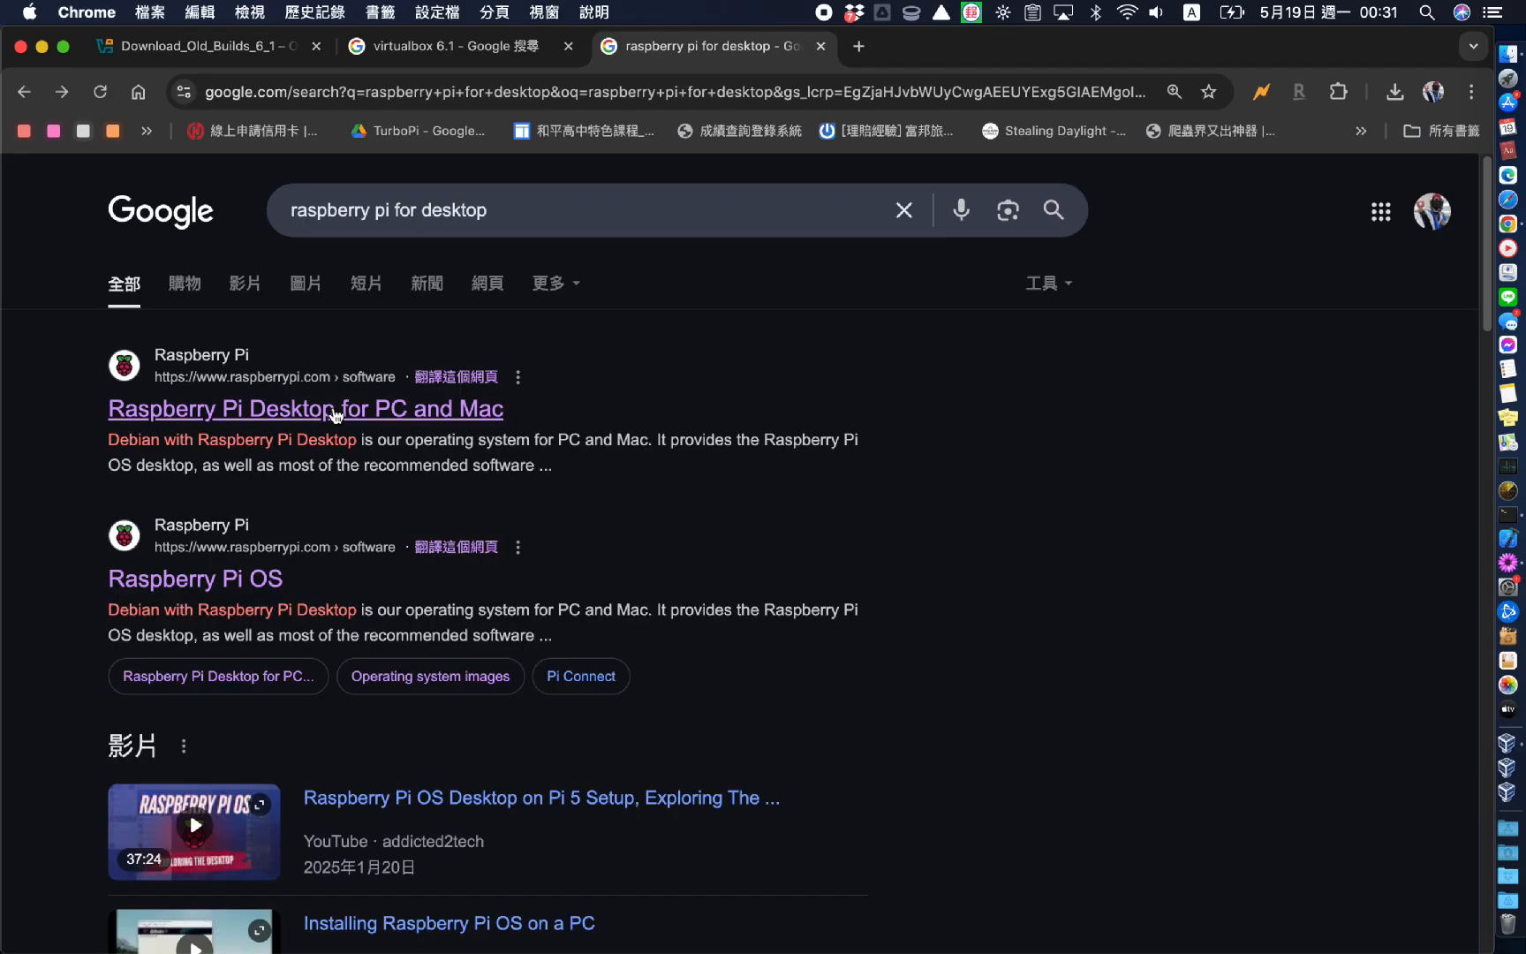
Download the Raspberry Pi Desktop ISO, then switch to VirtualBox Manager
left_click(335, 415)
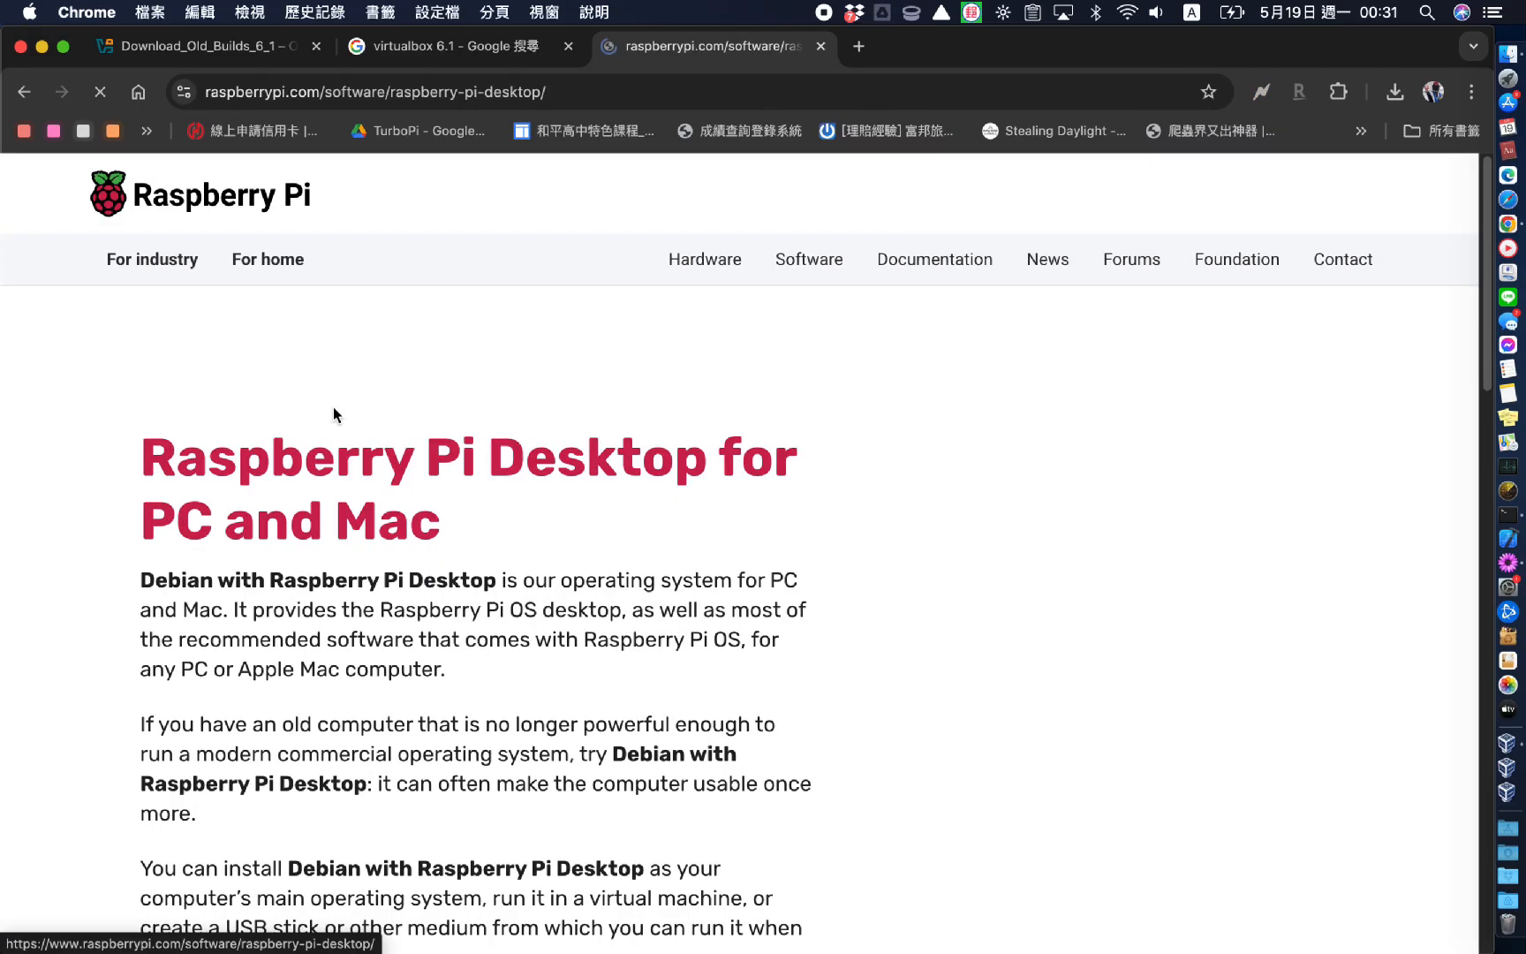
scroll(501, 487, "down", 2)
scroll(501, 492, "down", 7)
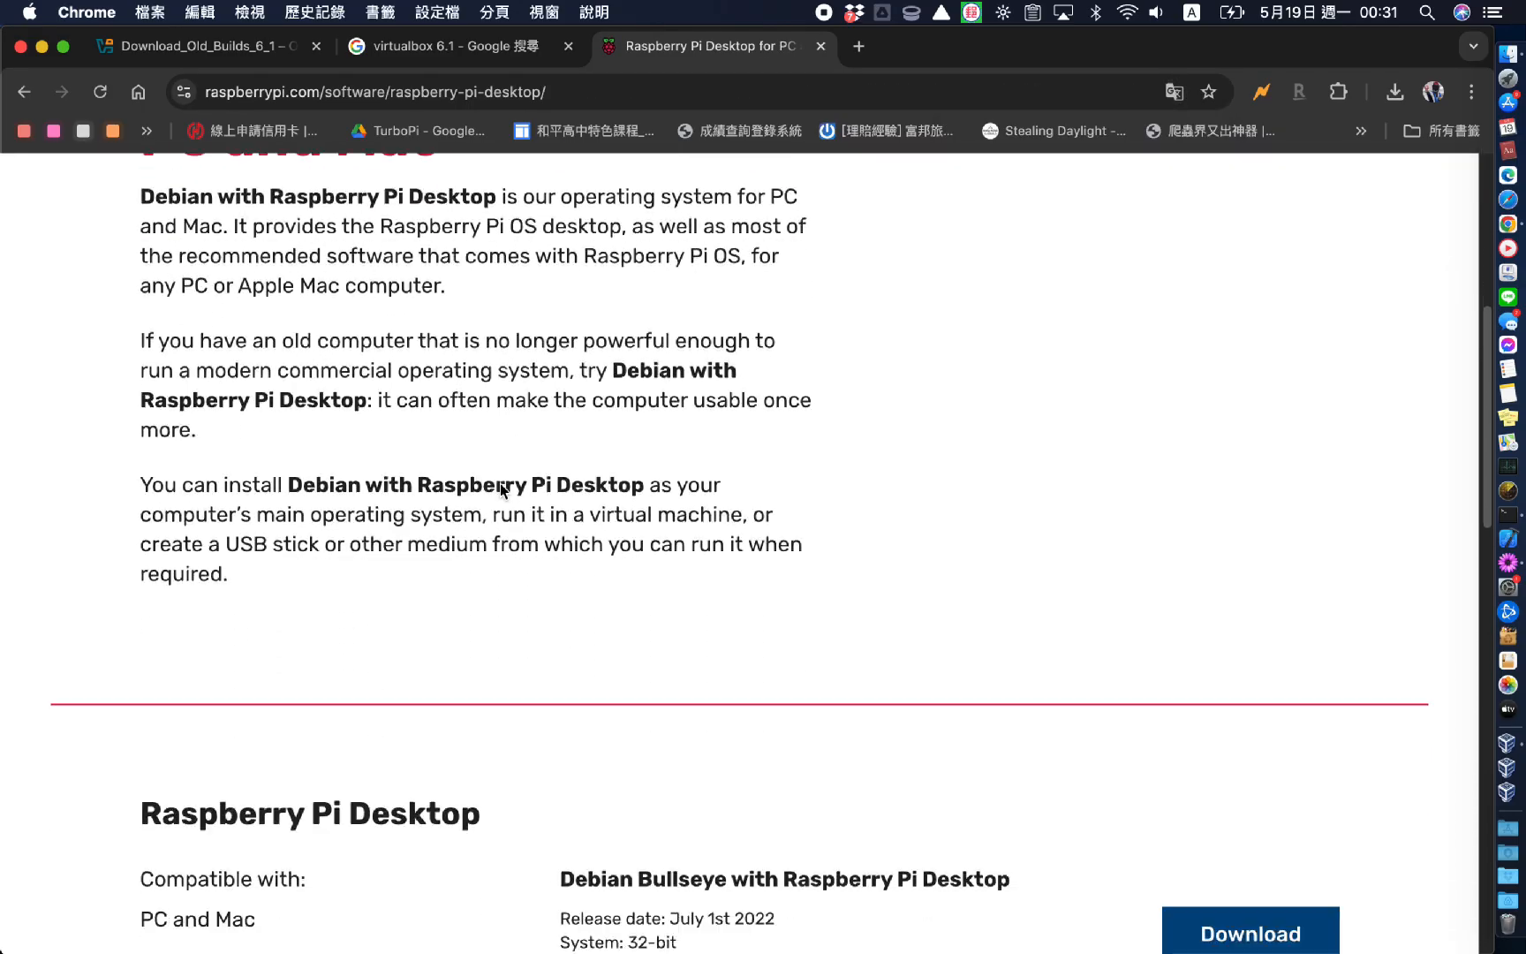
left_click(1251, 513)
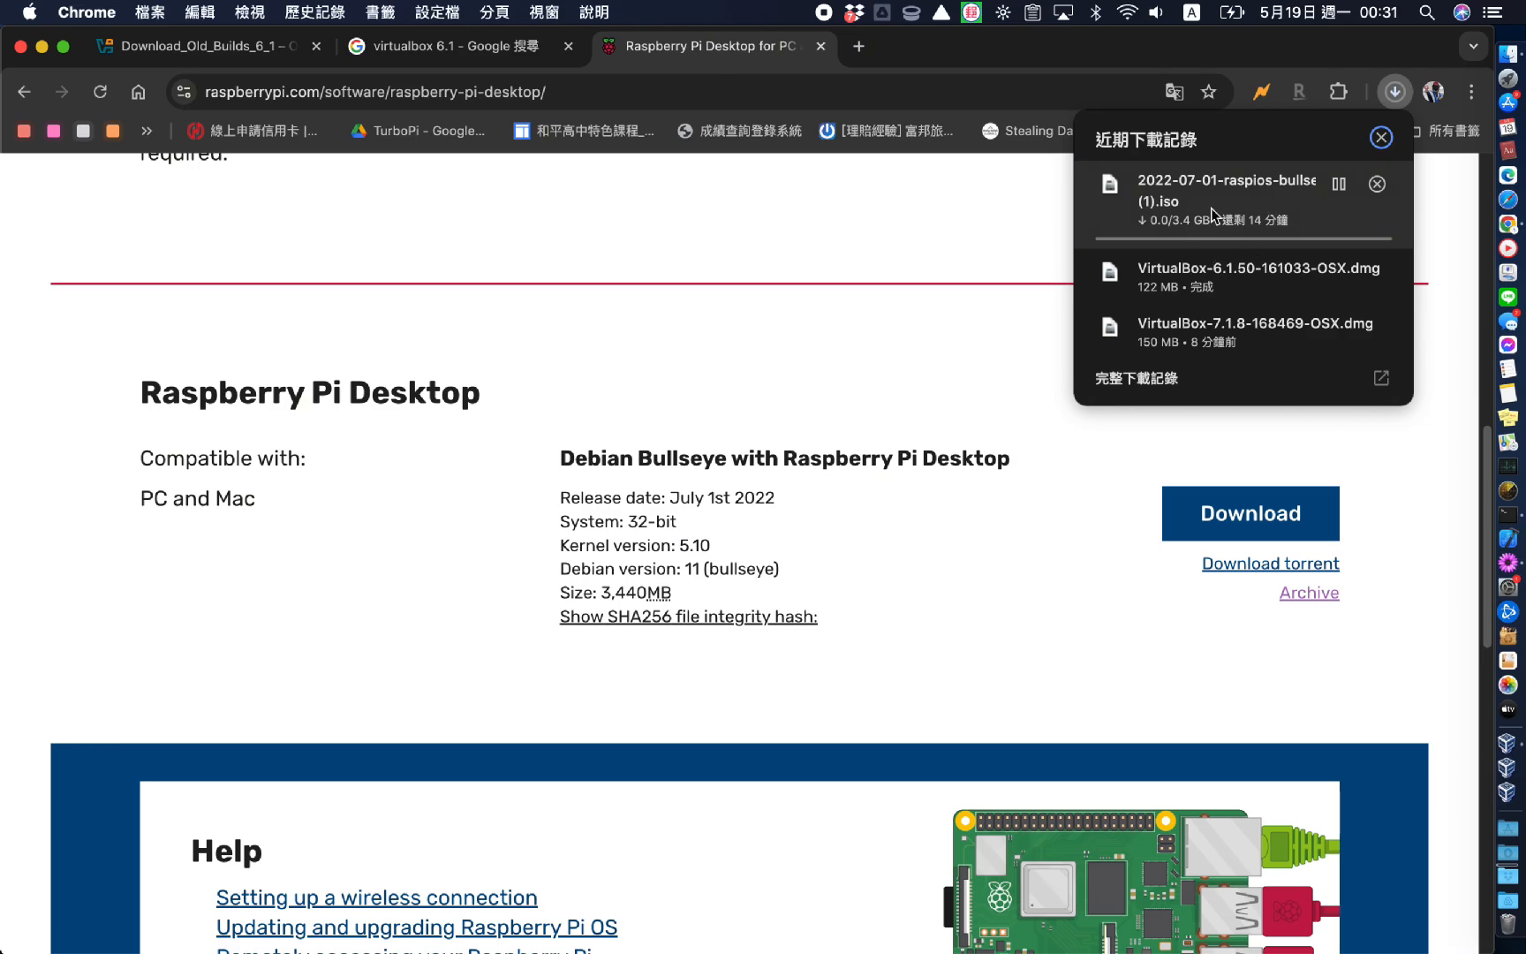
left_click(964, 386)
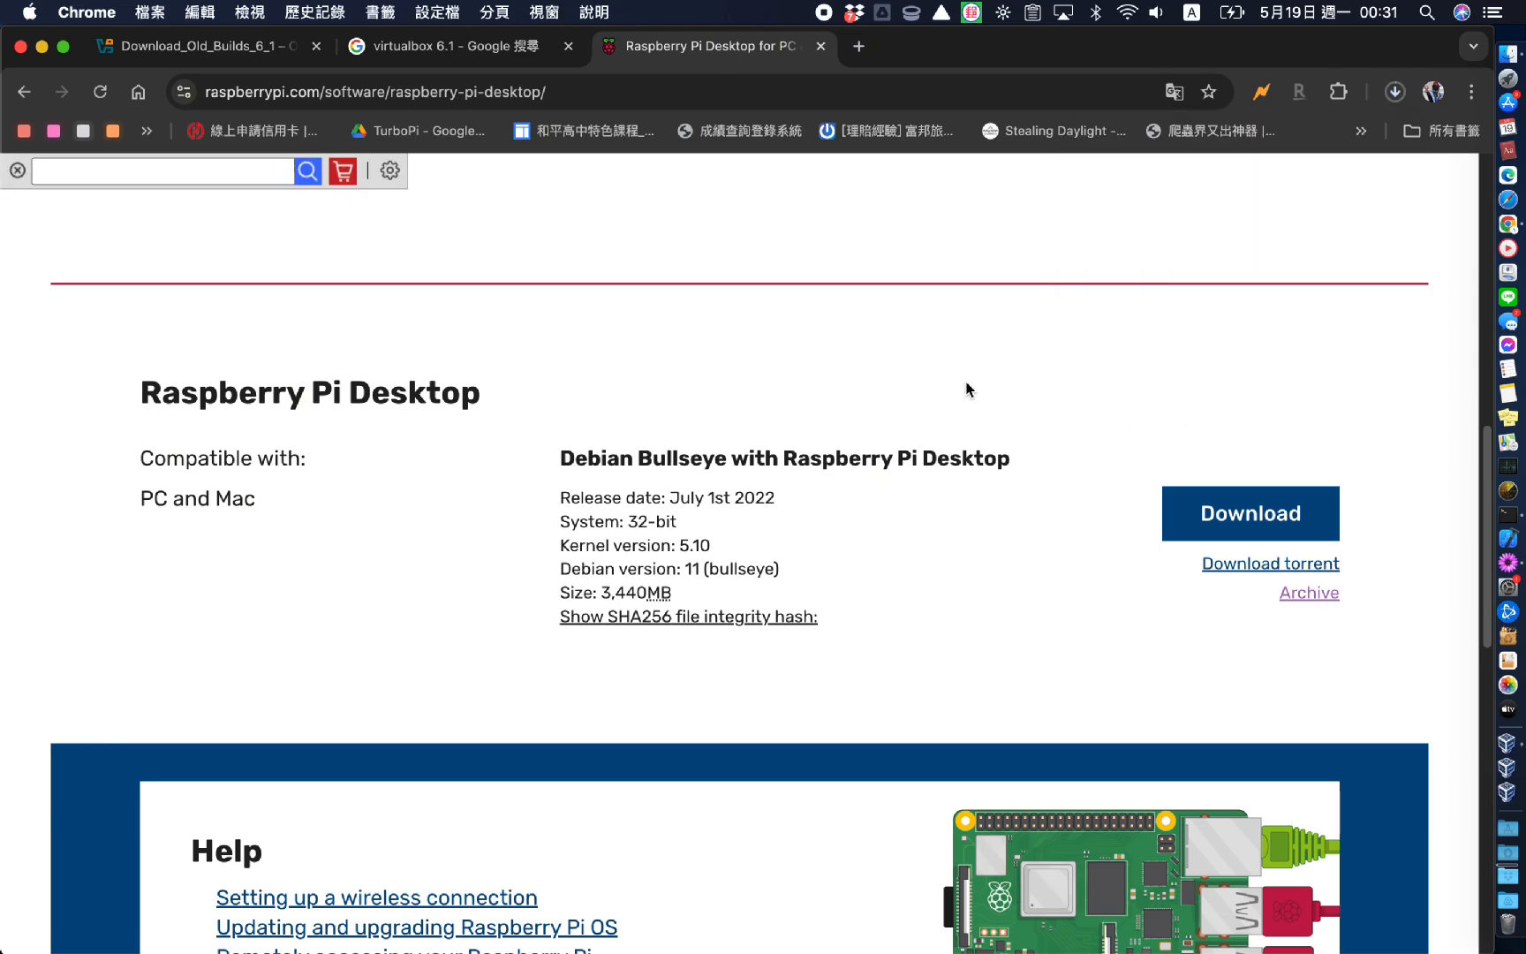
key("super+Tab")
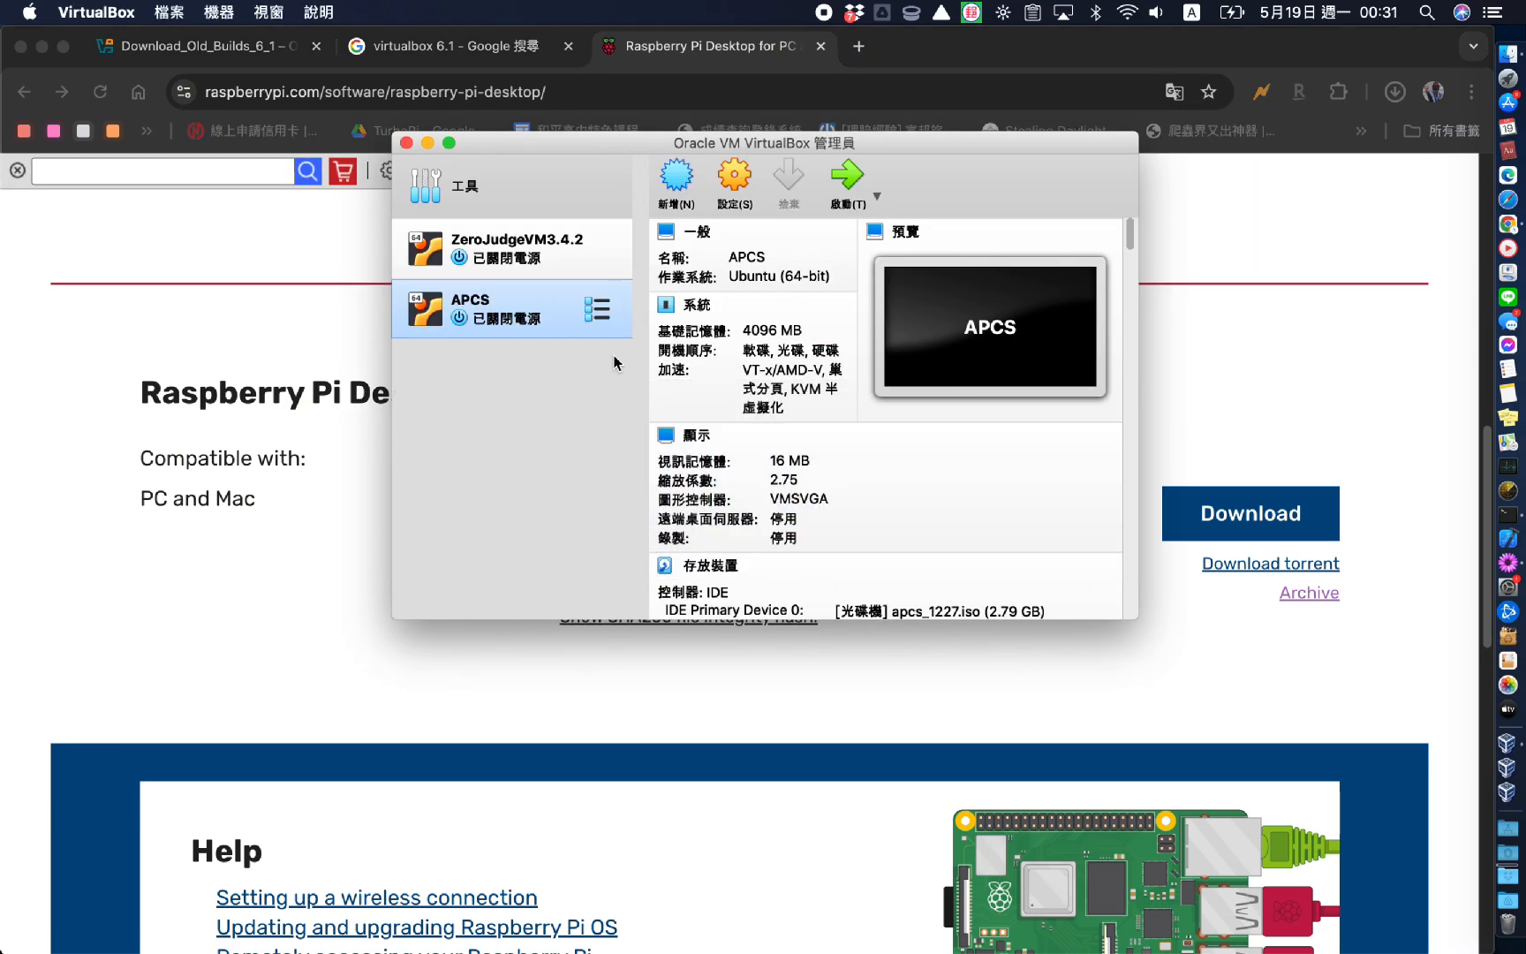
Start a new VM named raspberry, type Linux, Debian (32-bit), with 2048 MB memory
left_click(692, 181)
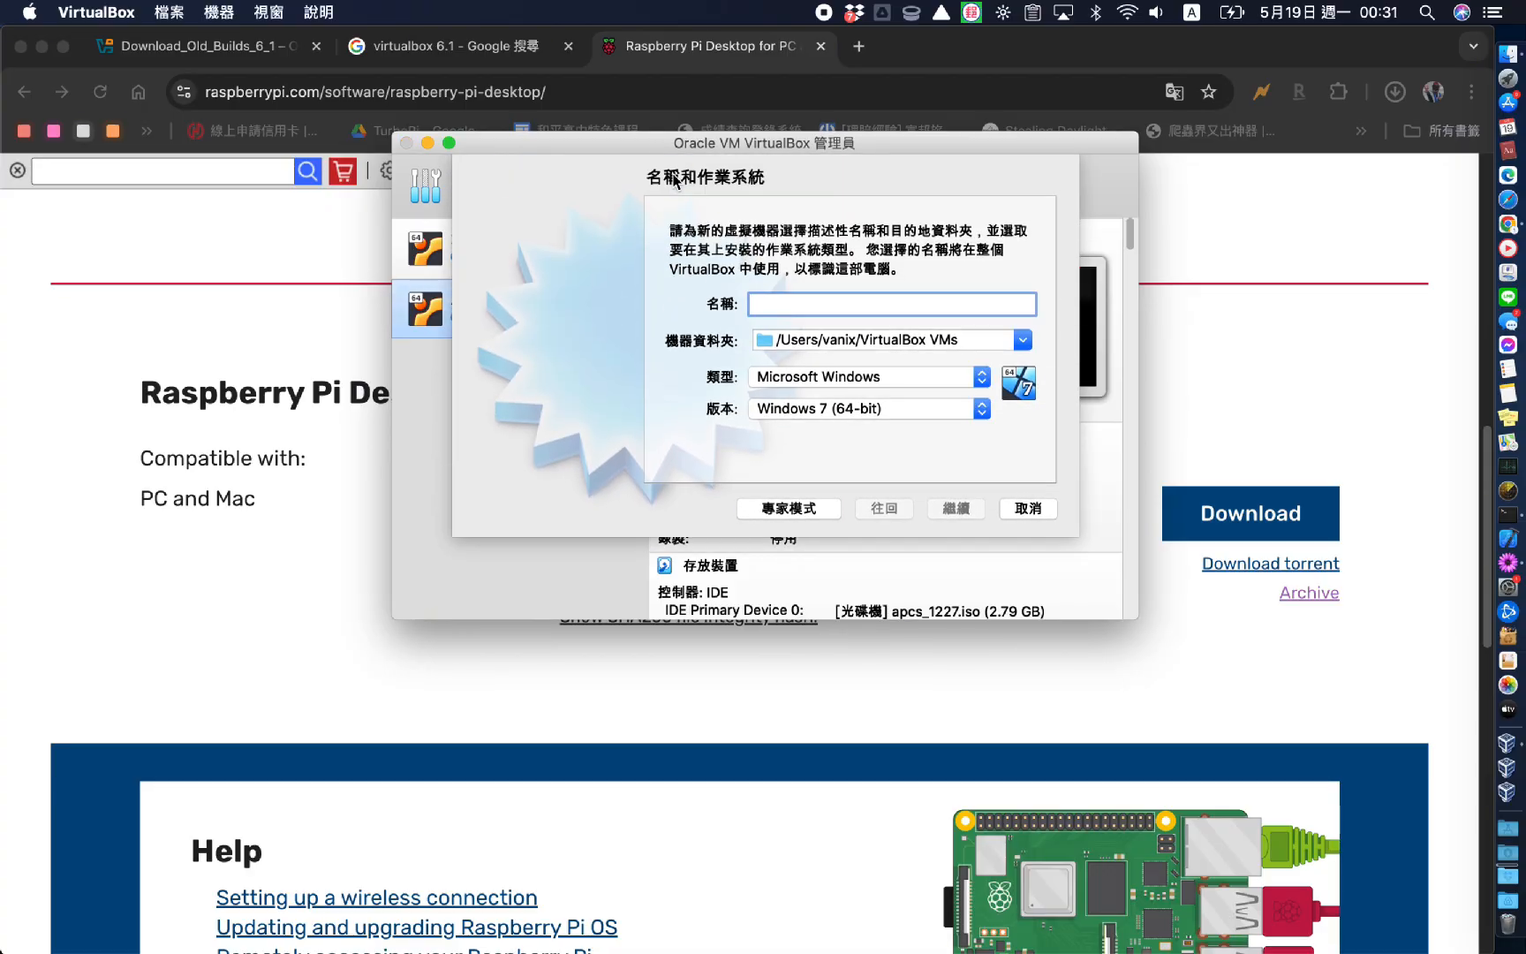
type("ras")
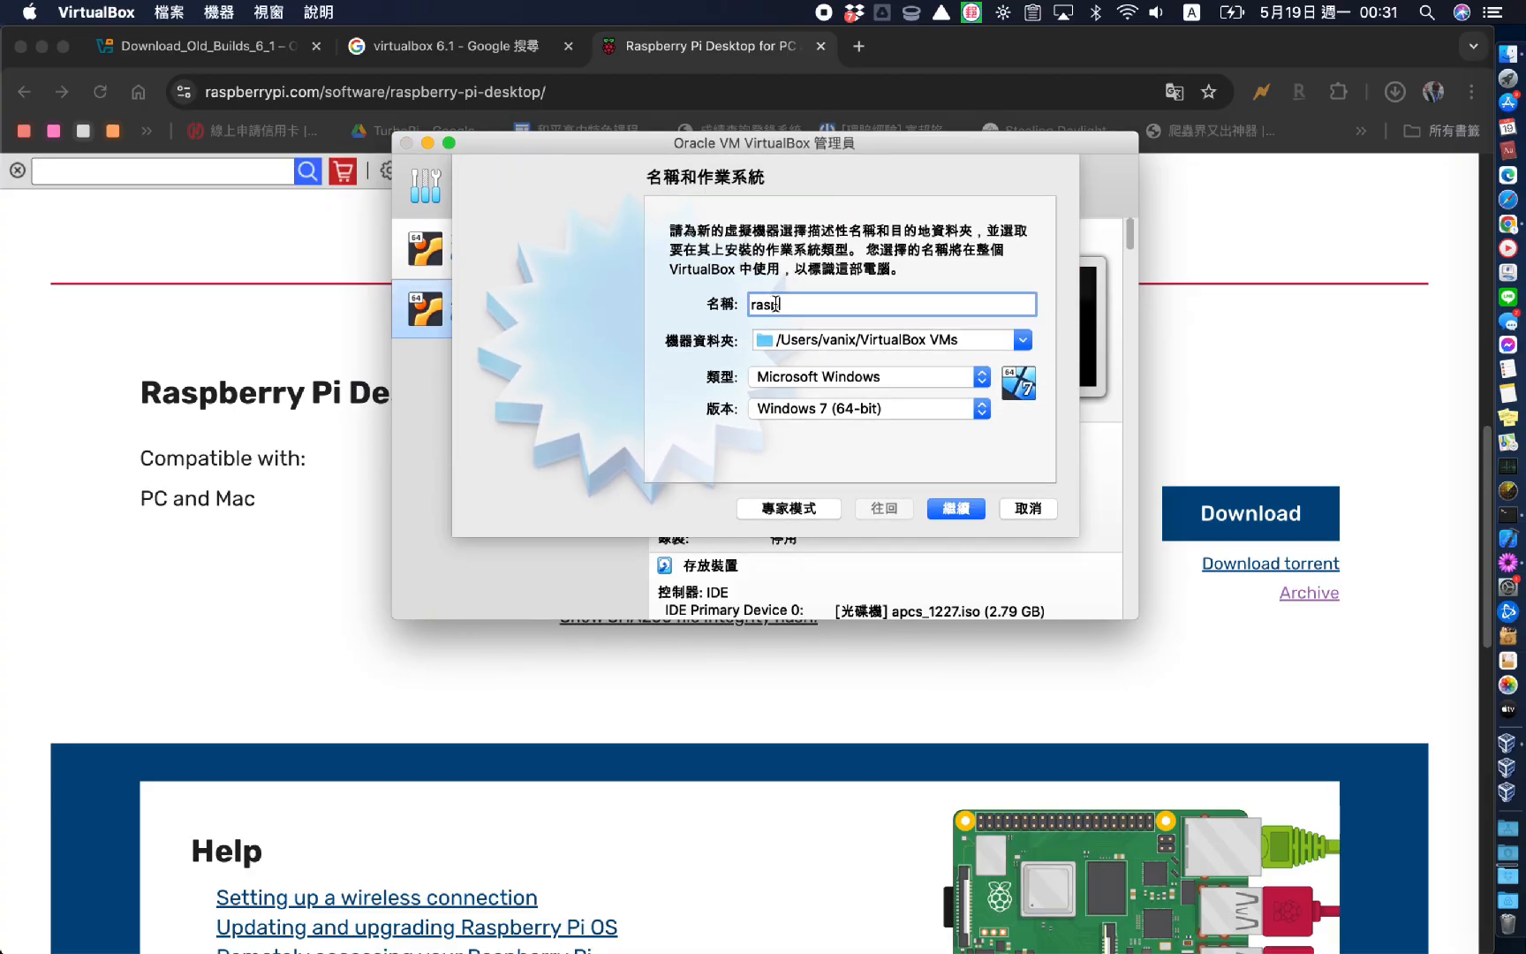
type("pberry")
left_click(879, 380)
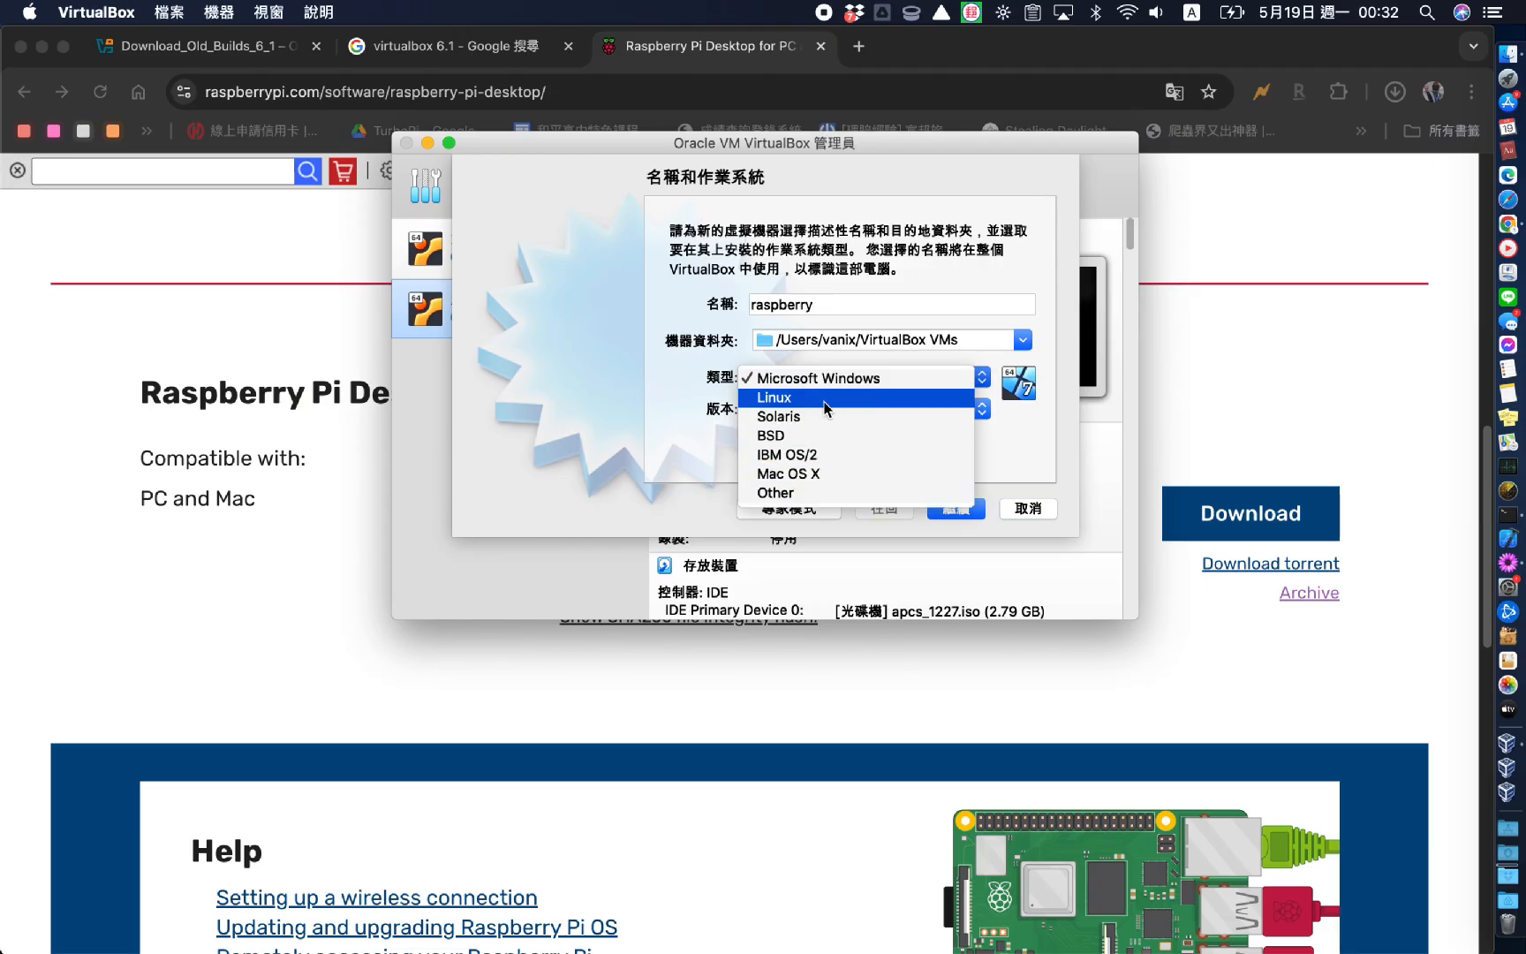
left_click(808, 397)
left_click(806, 409)
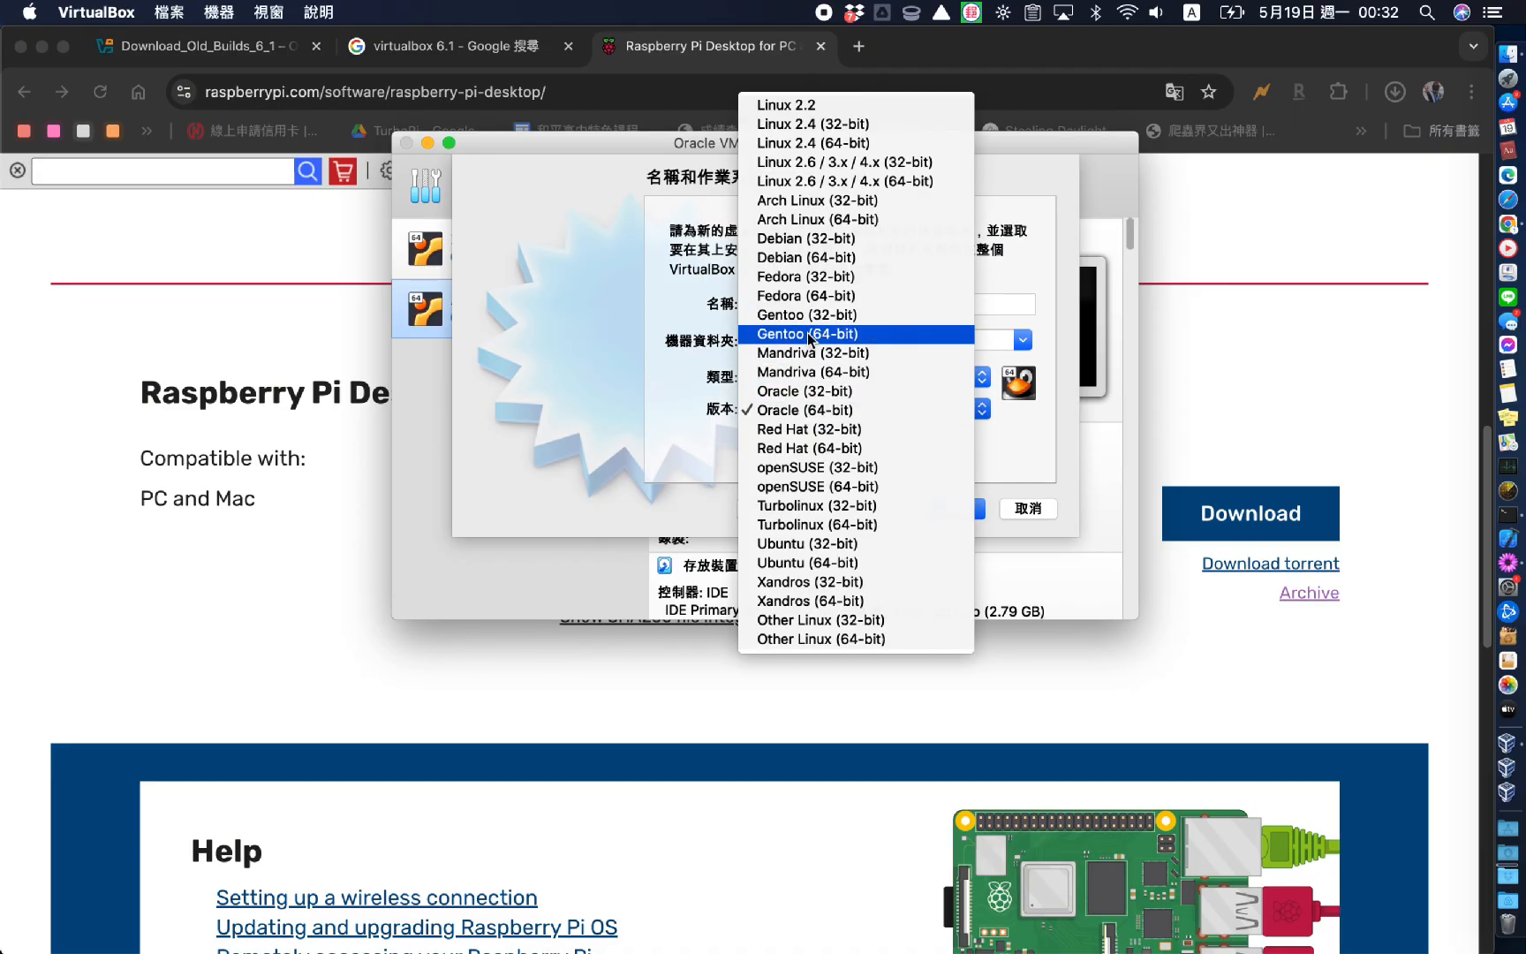
left_click(834, 238)
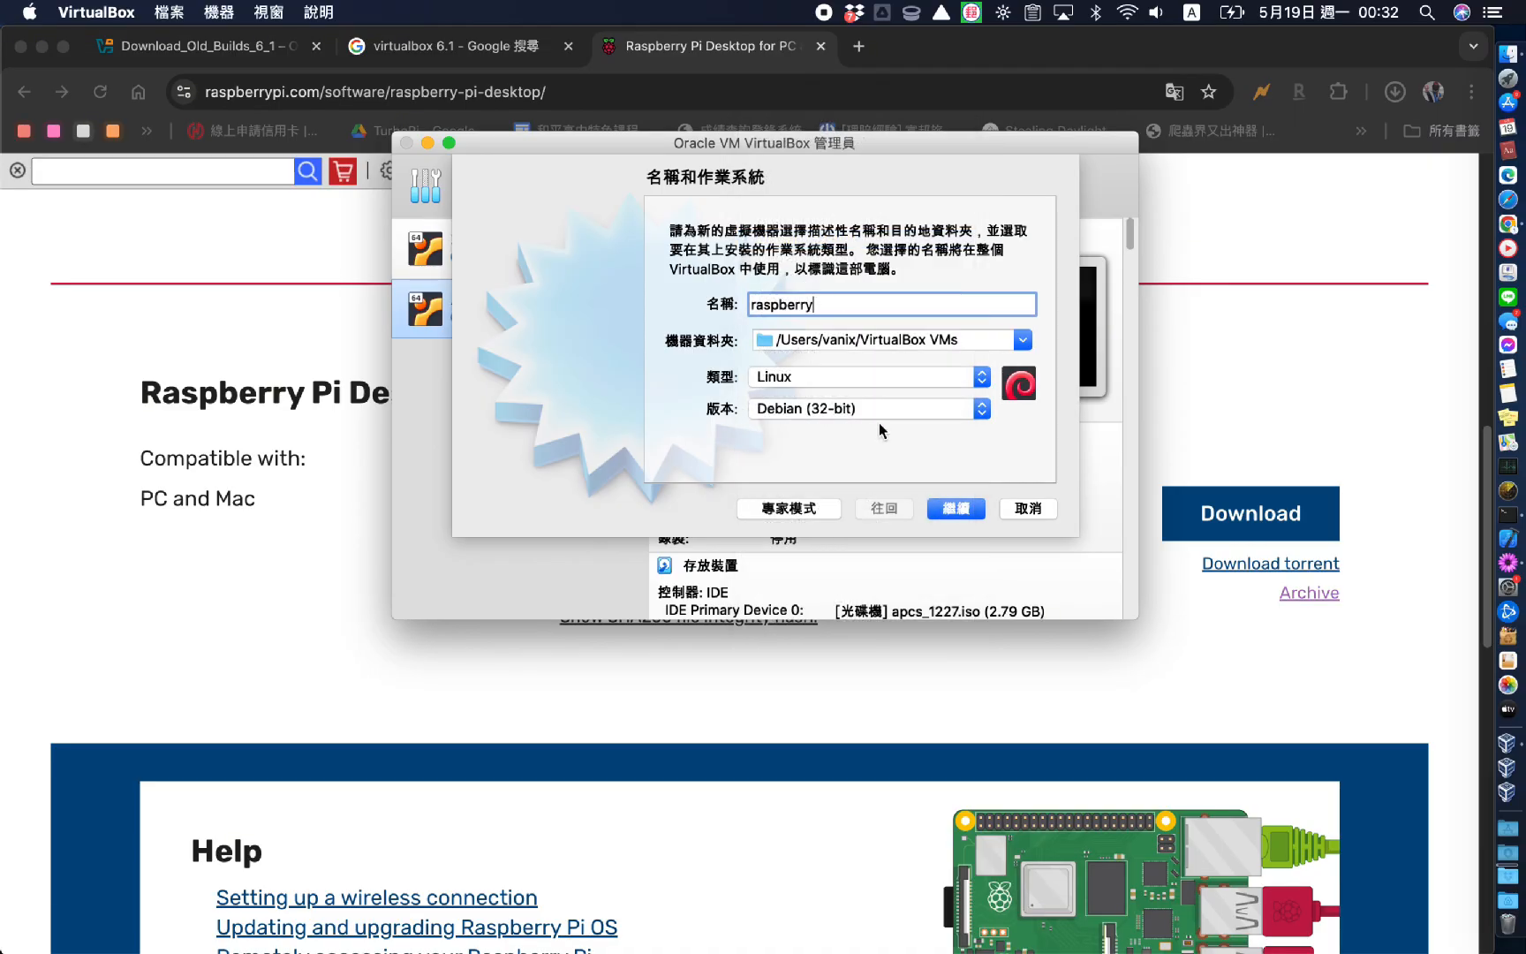
left_click(954, 514)
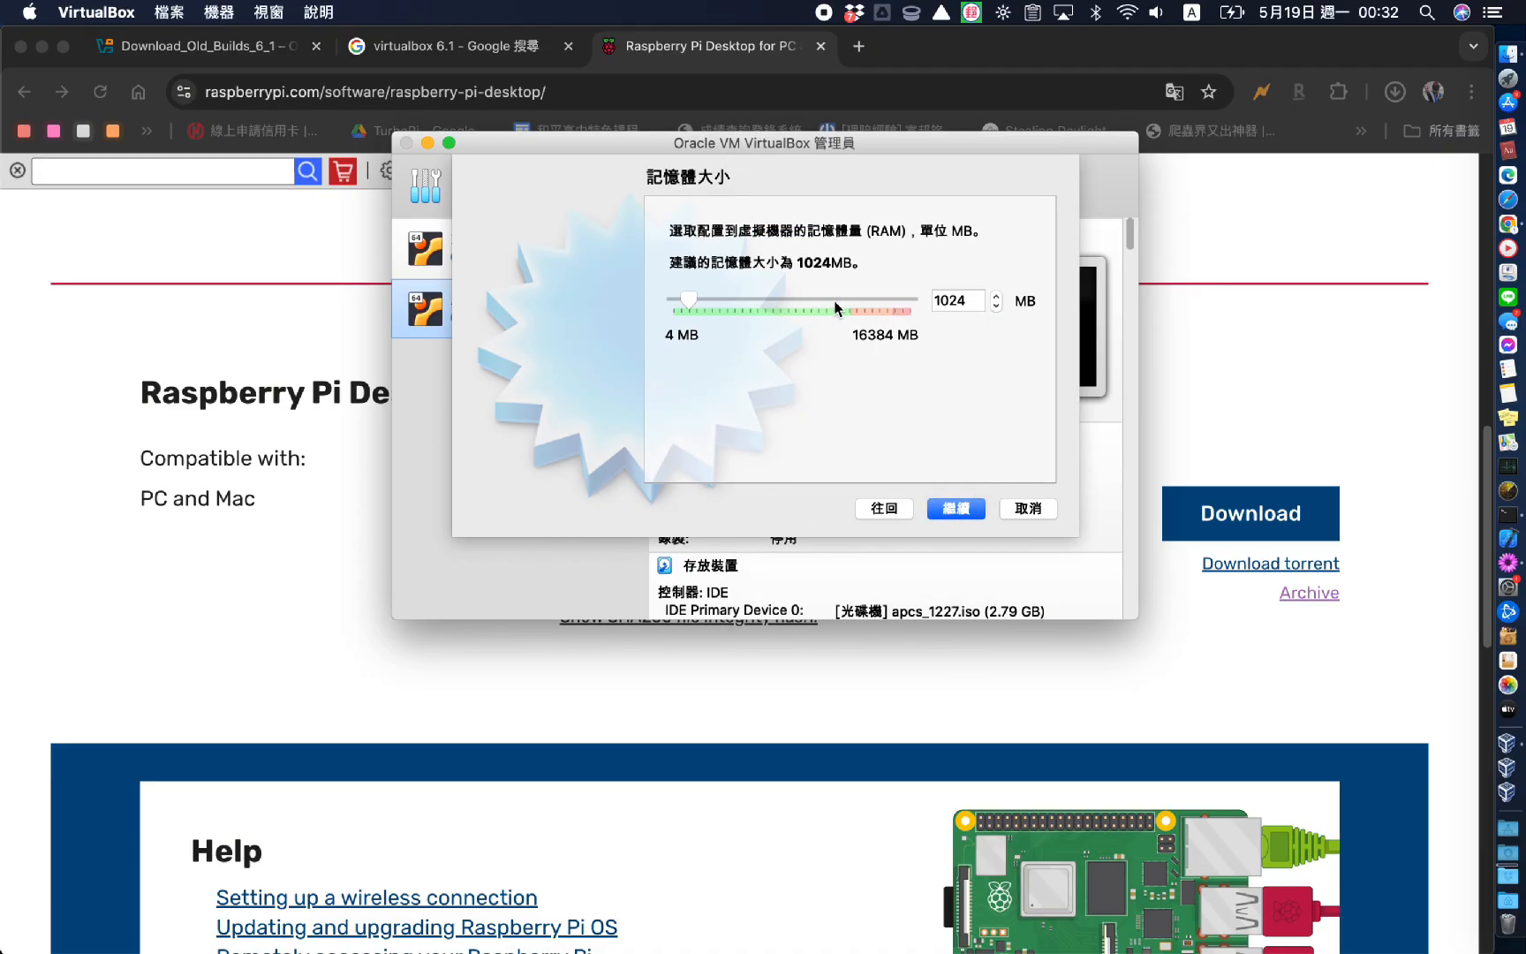
double_click(941, 304)
type("2048")
left_click(942, 512)
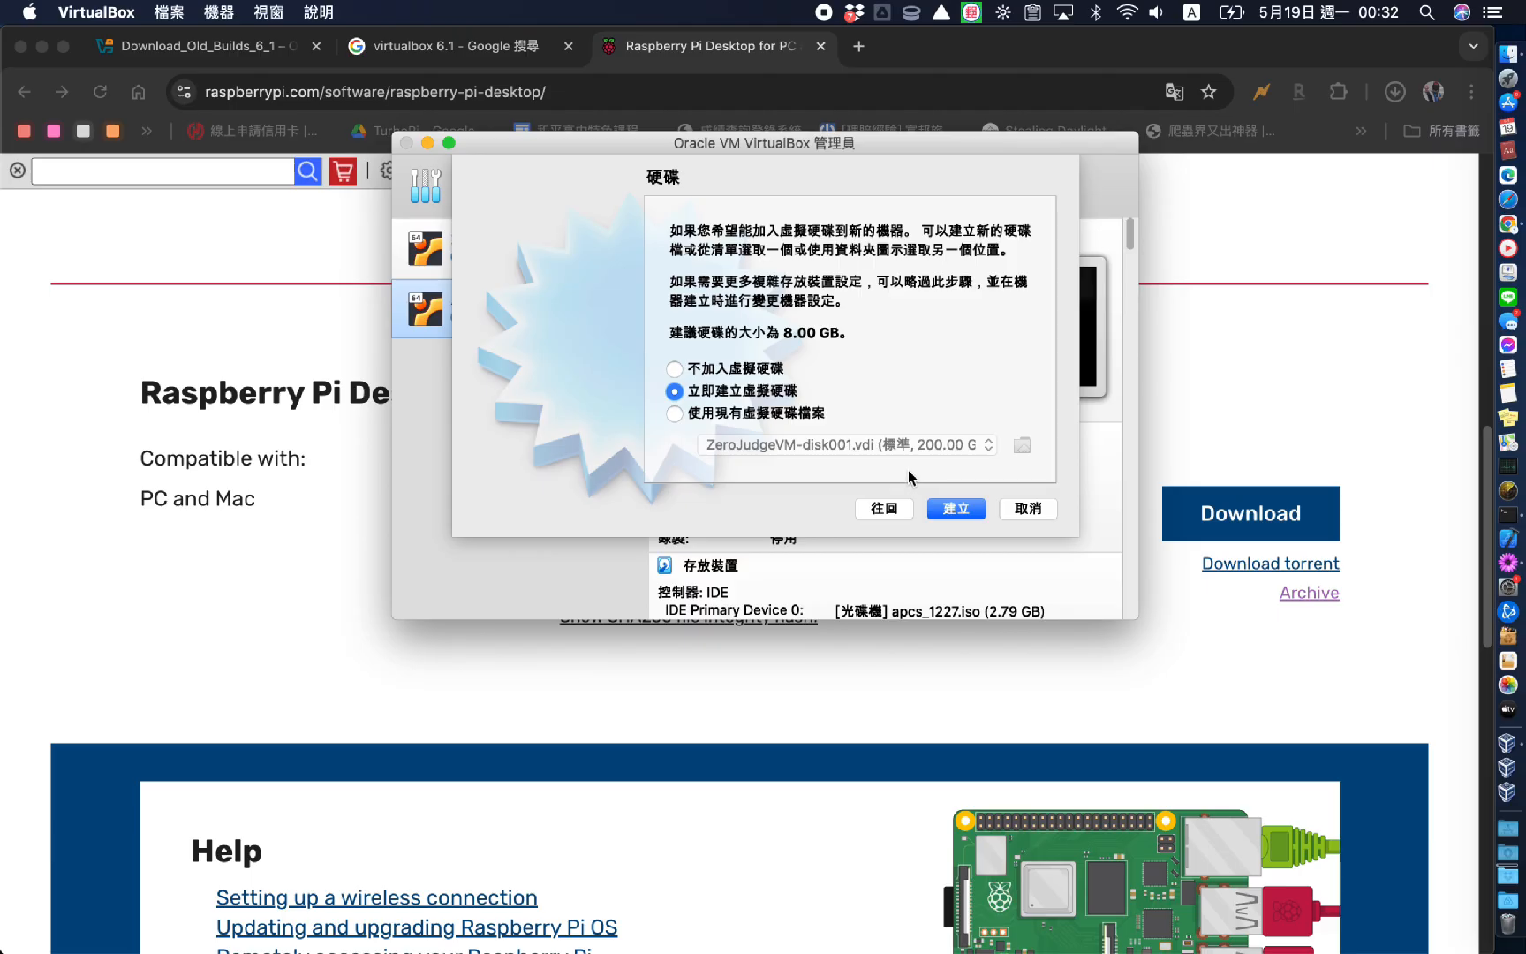
Give it a new fixed-size 15 GB VDI virtual disk and create the machine
left_click(946, 508)
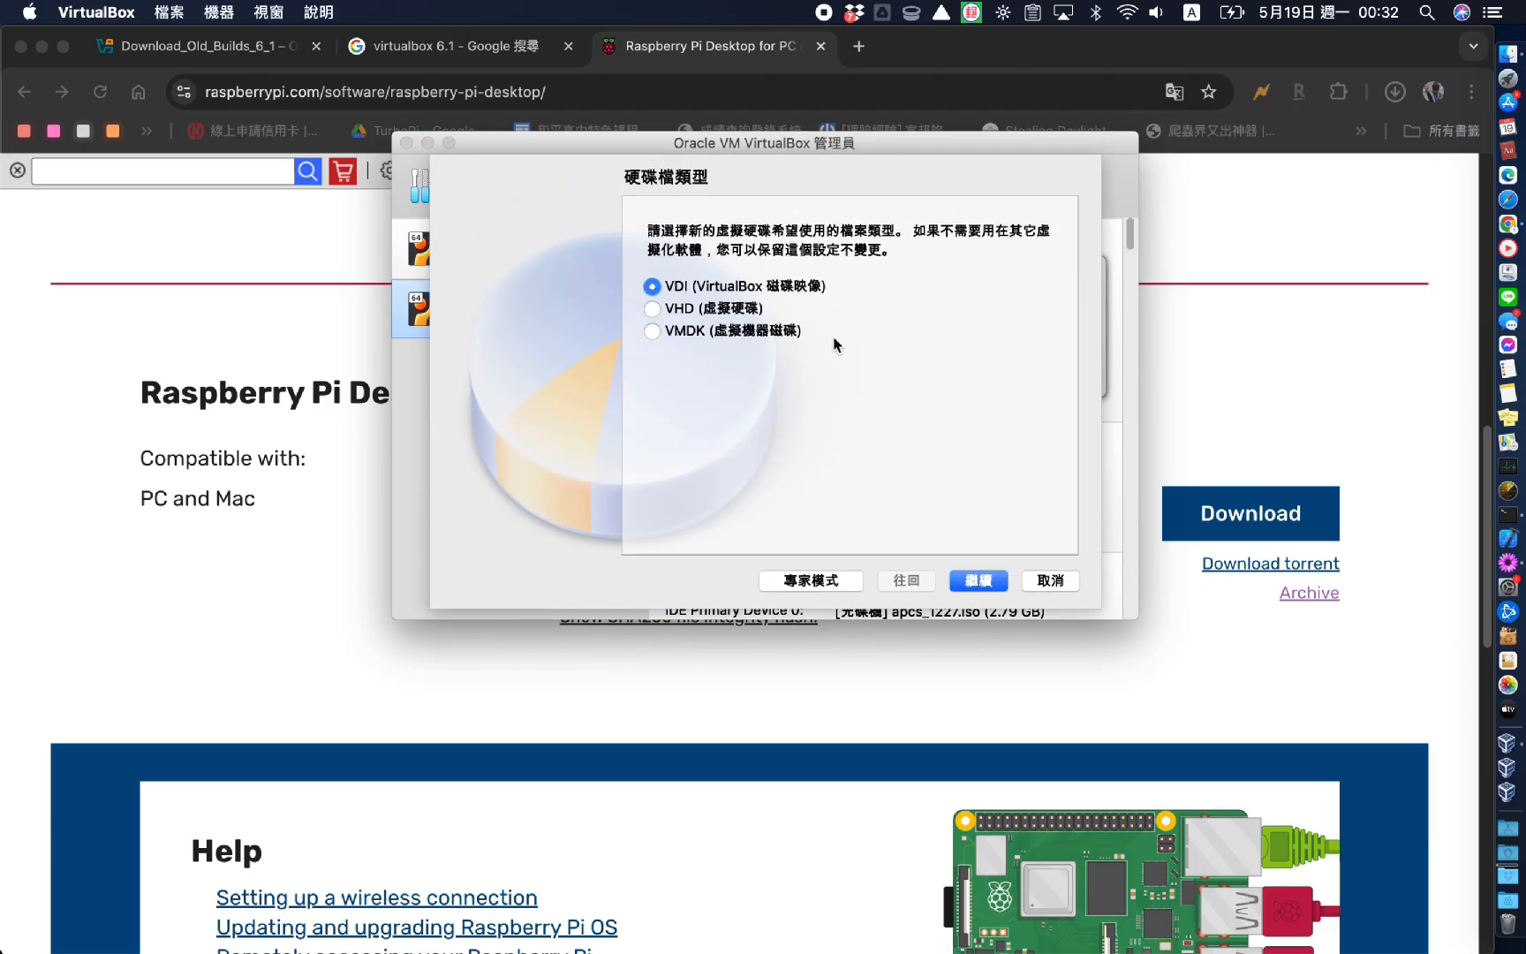
left_click(976, 581)
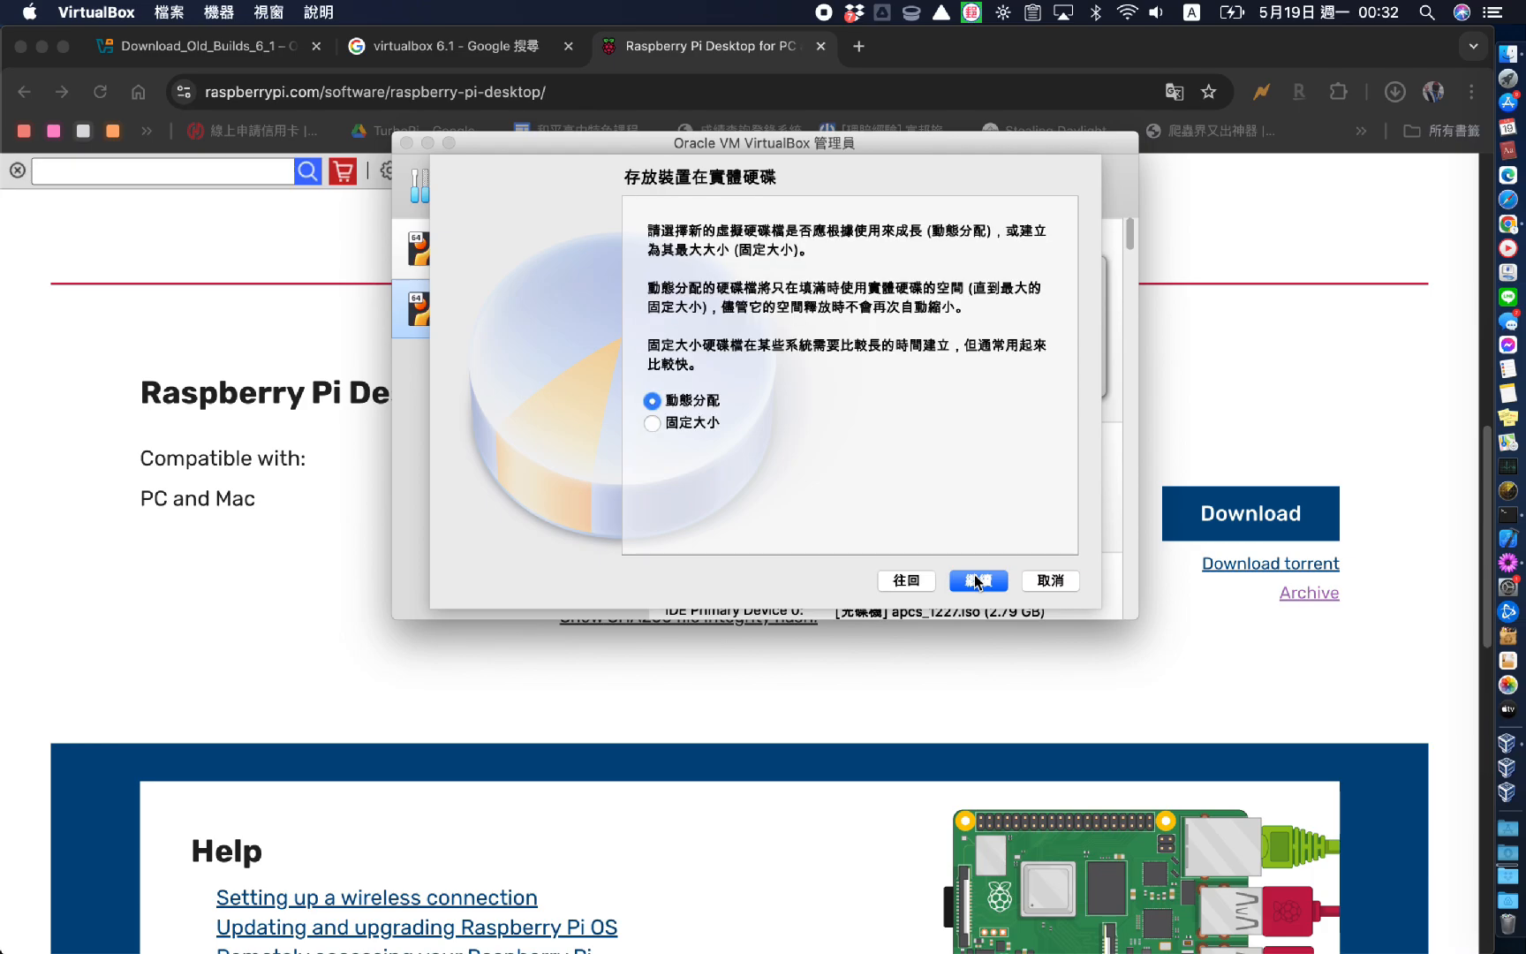
left_click(671, 424)
left_click(976, 581)
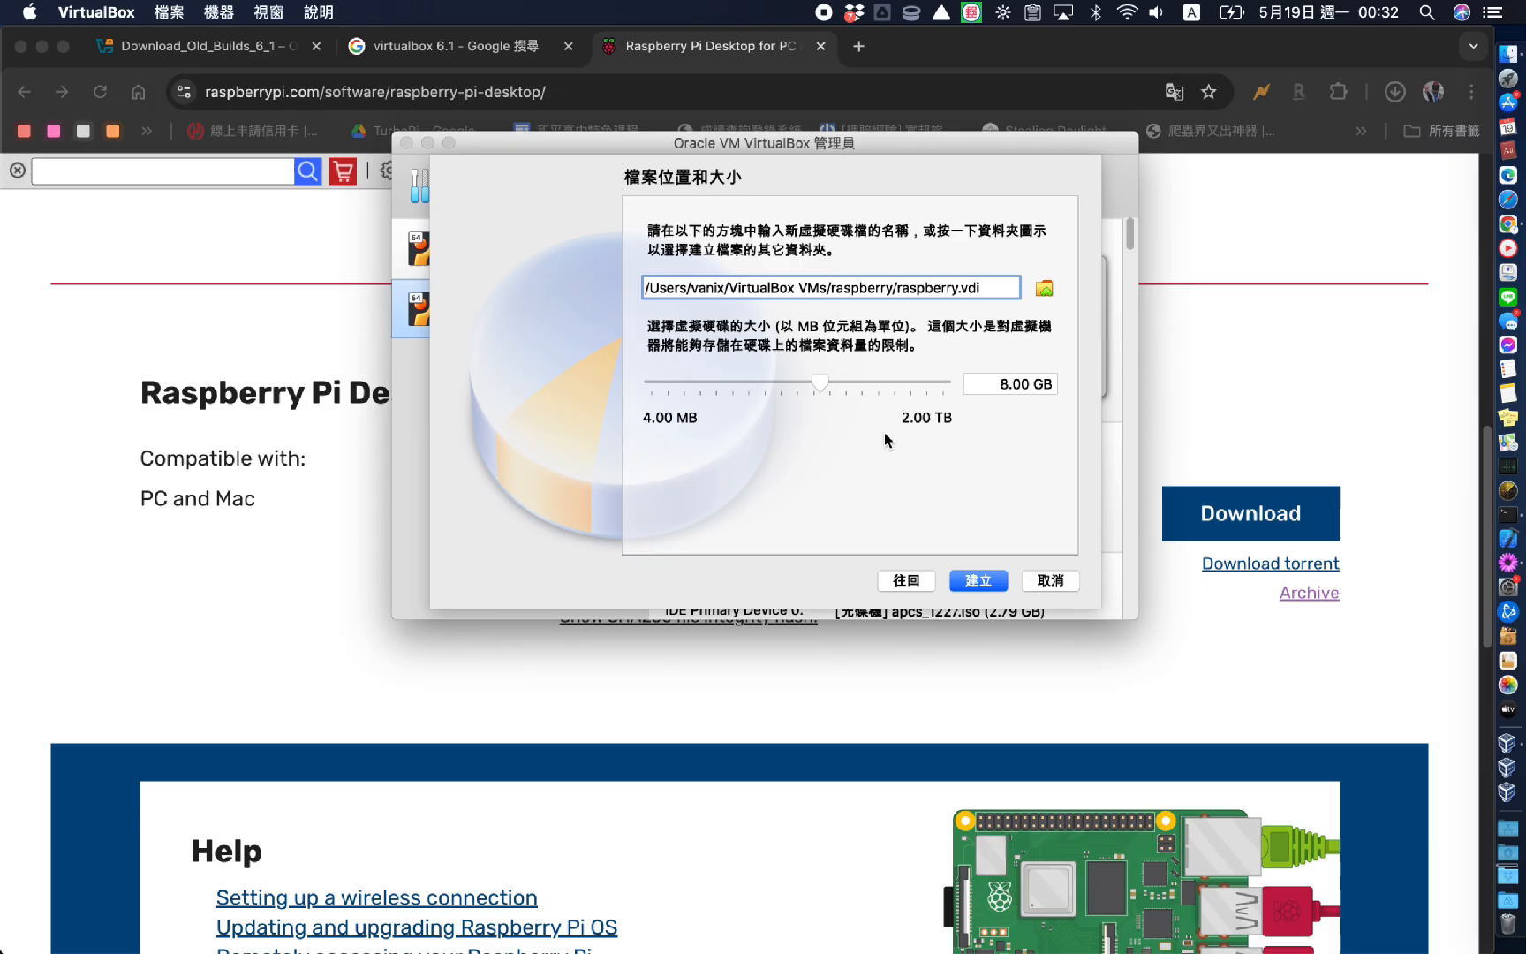
double_click(1004, 384)
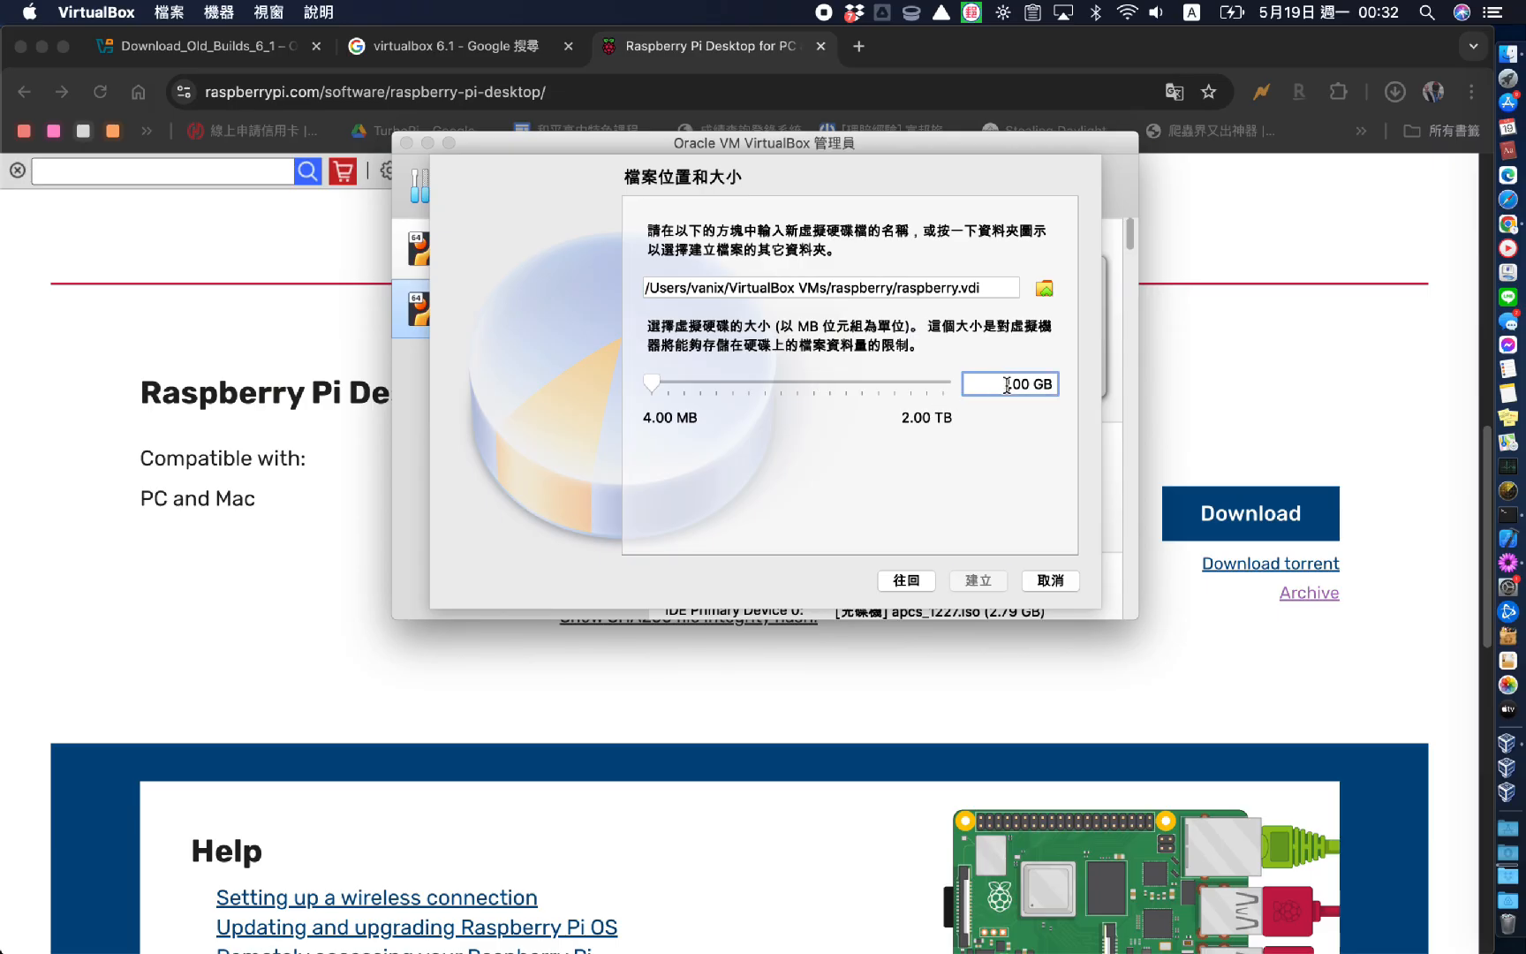
type("15.")
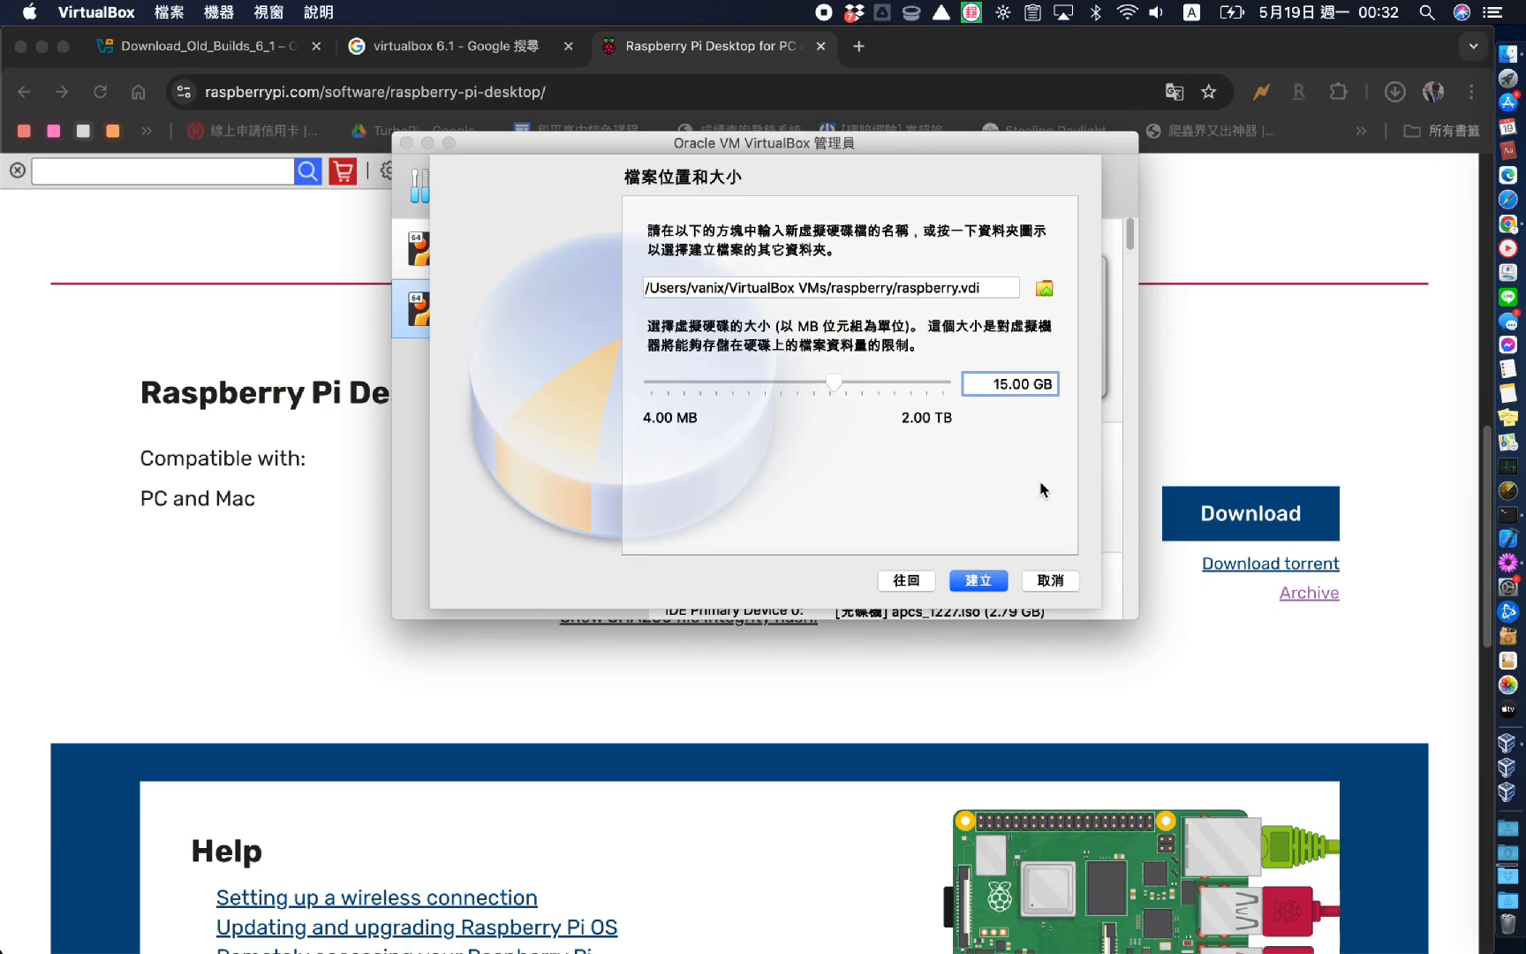
left_click(972, 583)
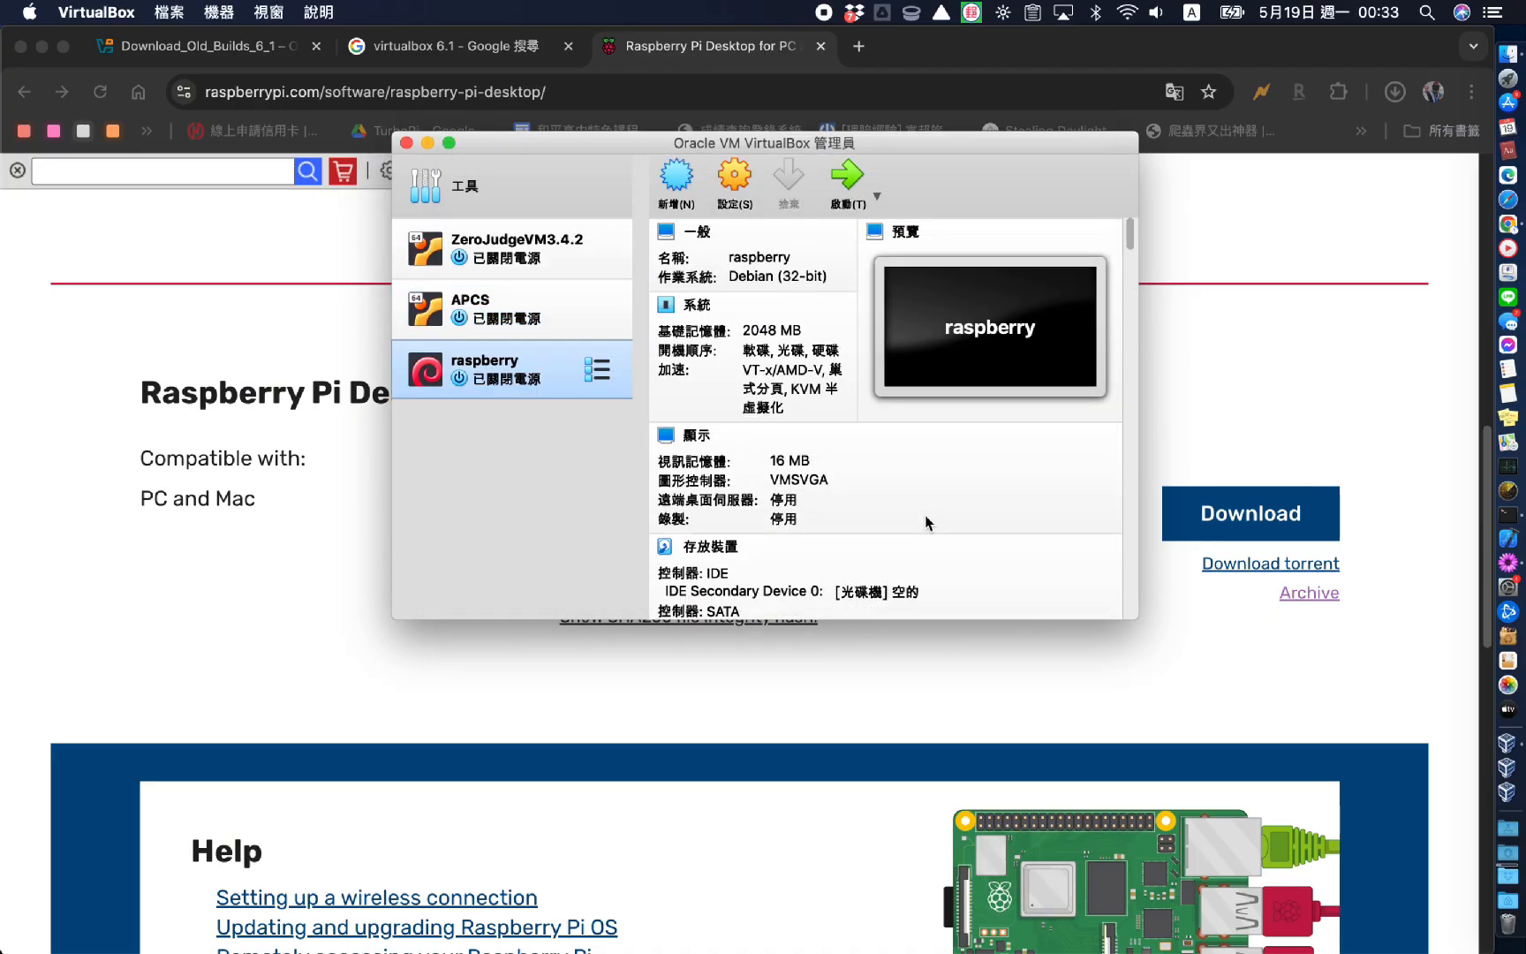
Insert 2022-07-01-raspios-bullseye-i386.iso into raspberry's empty optical drive and save the storage settings
left_click(736, 189)
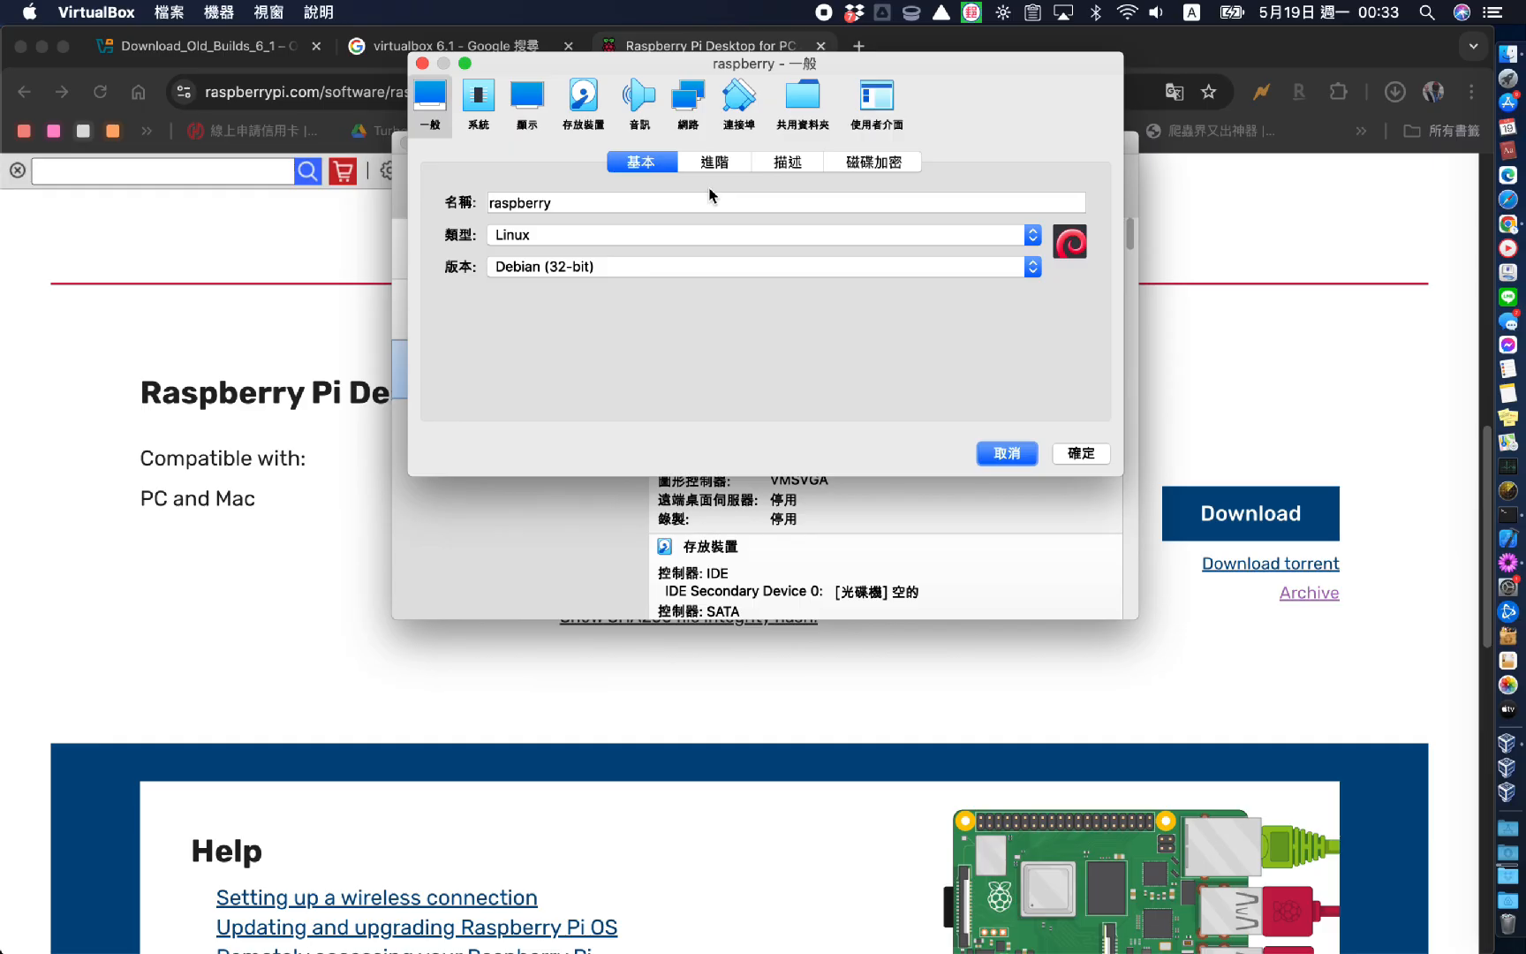
left_click(587, 113)
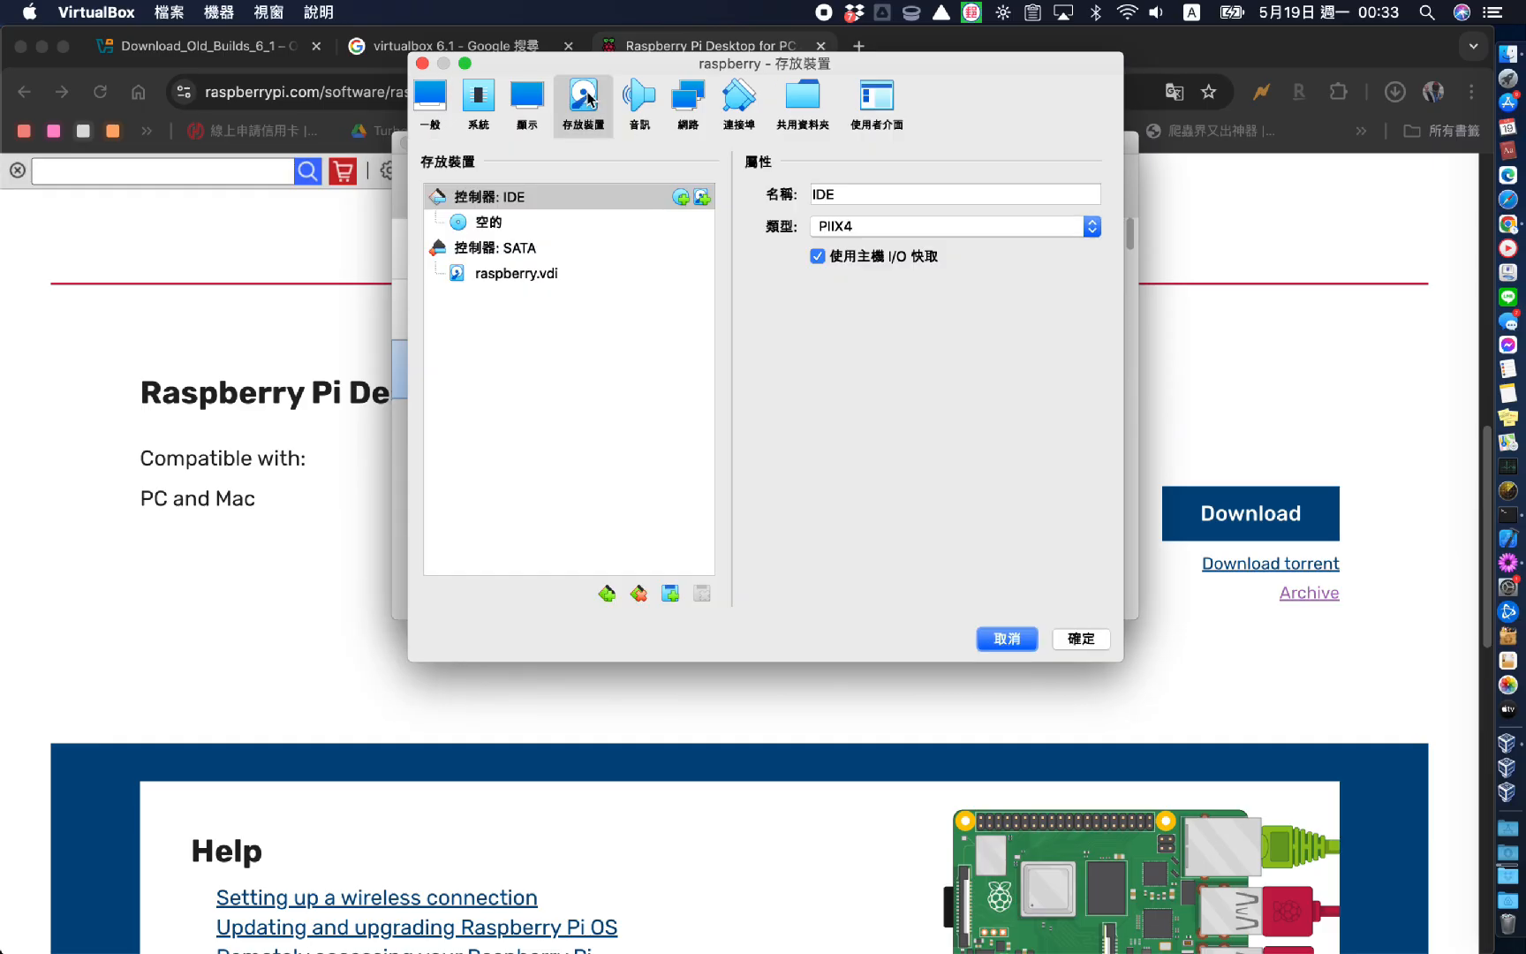
left_click(488, 223)
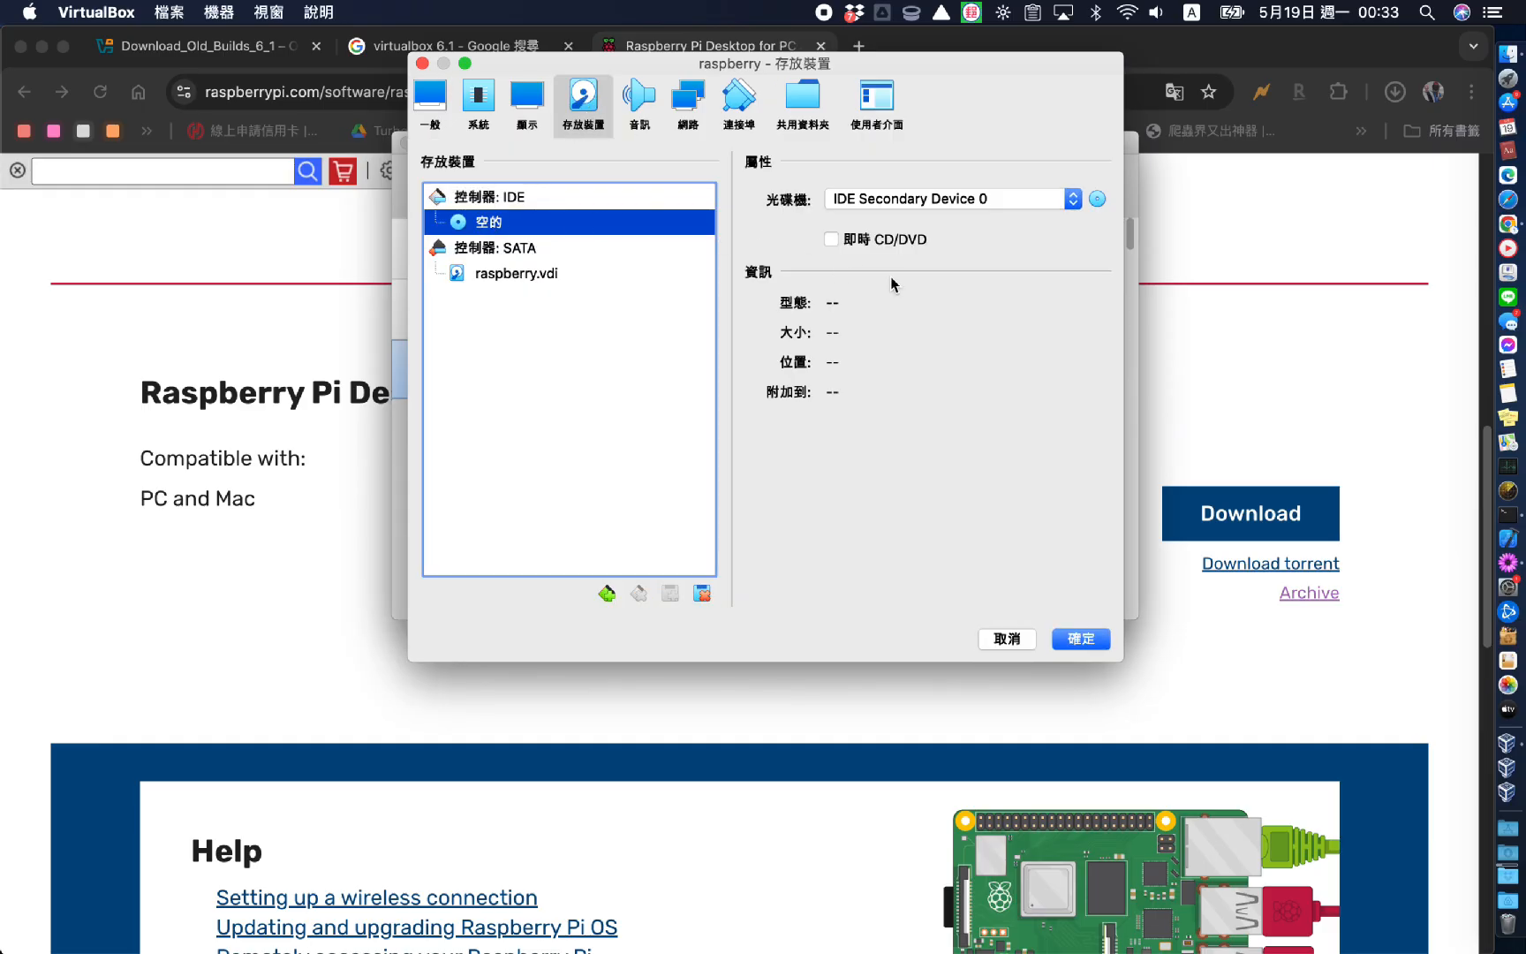
left_click(1097, 202)
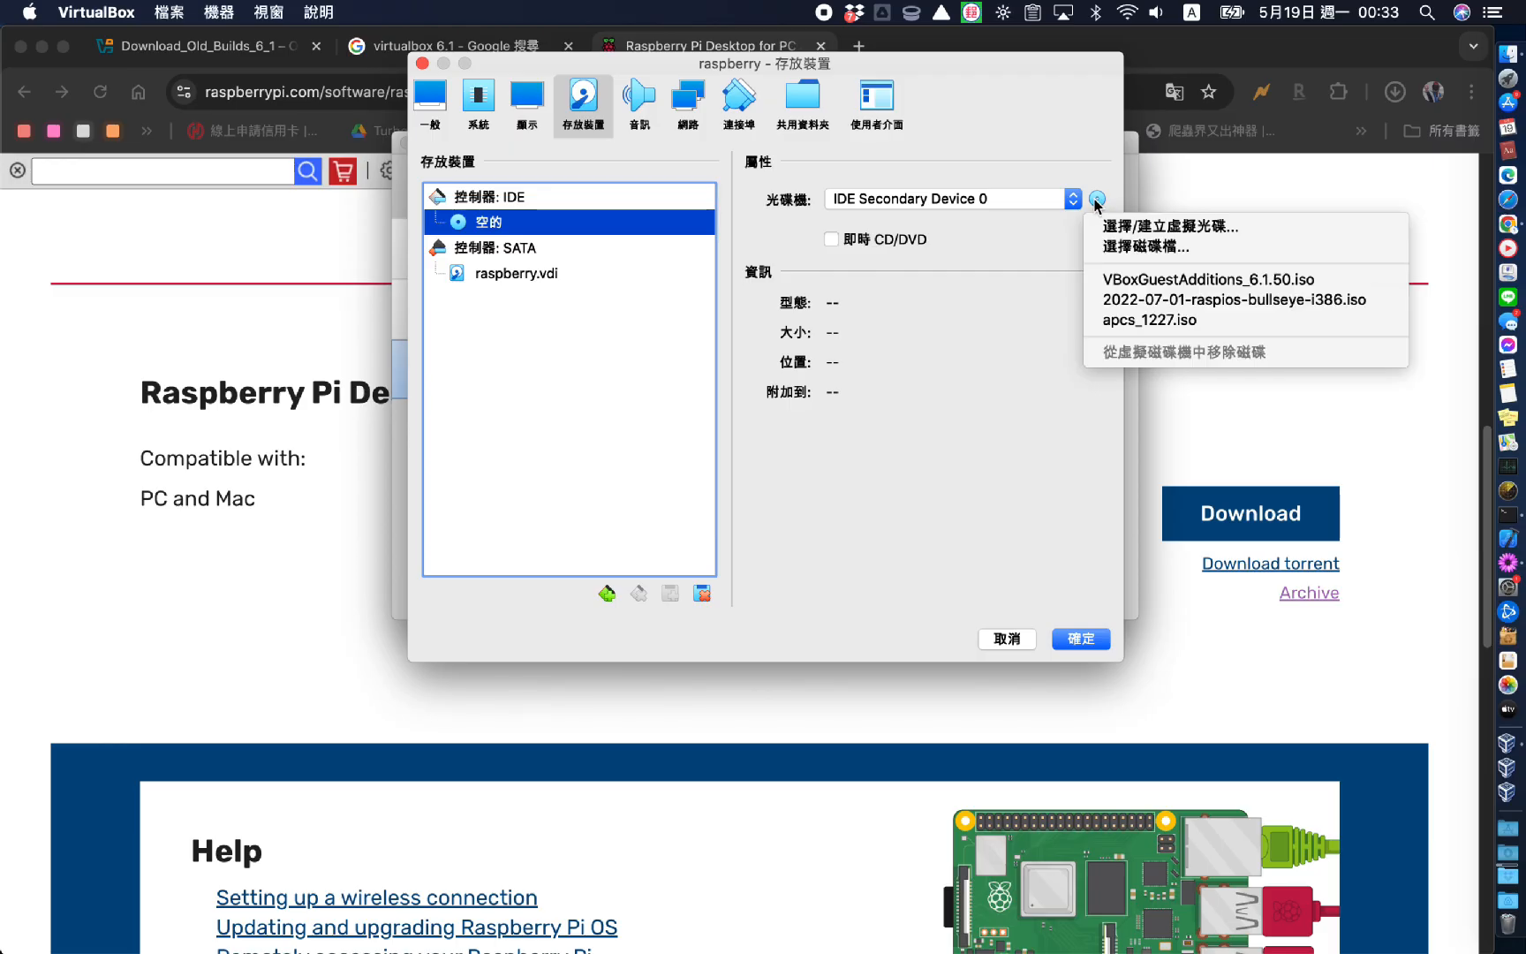
left_click(1149, 300)
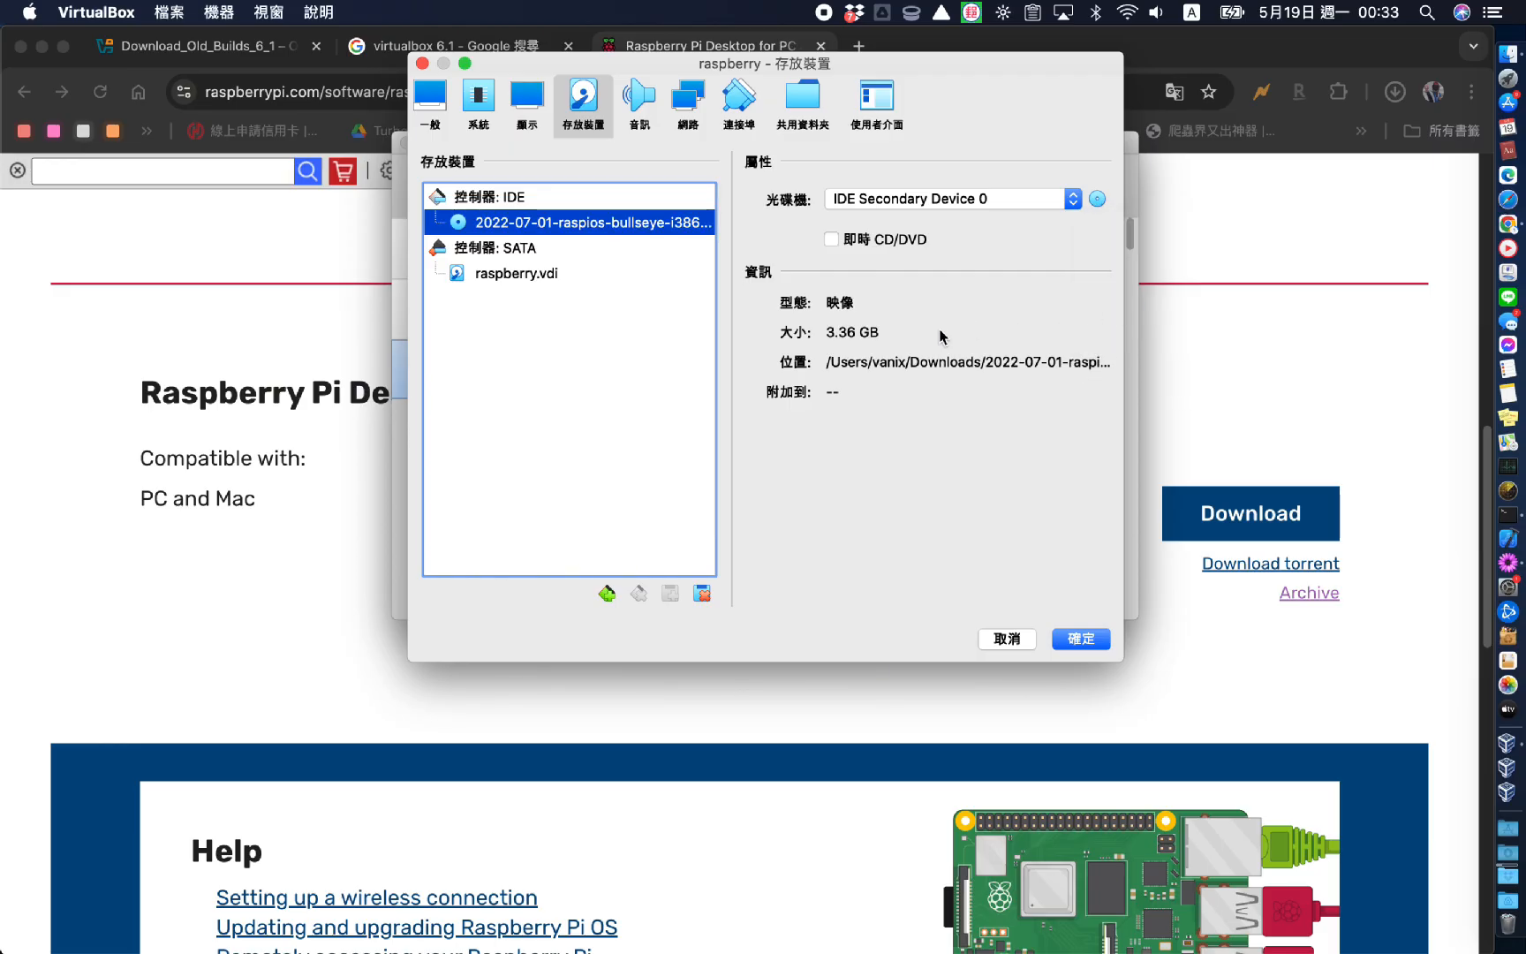
left_click(1078, 640)
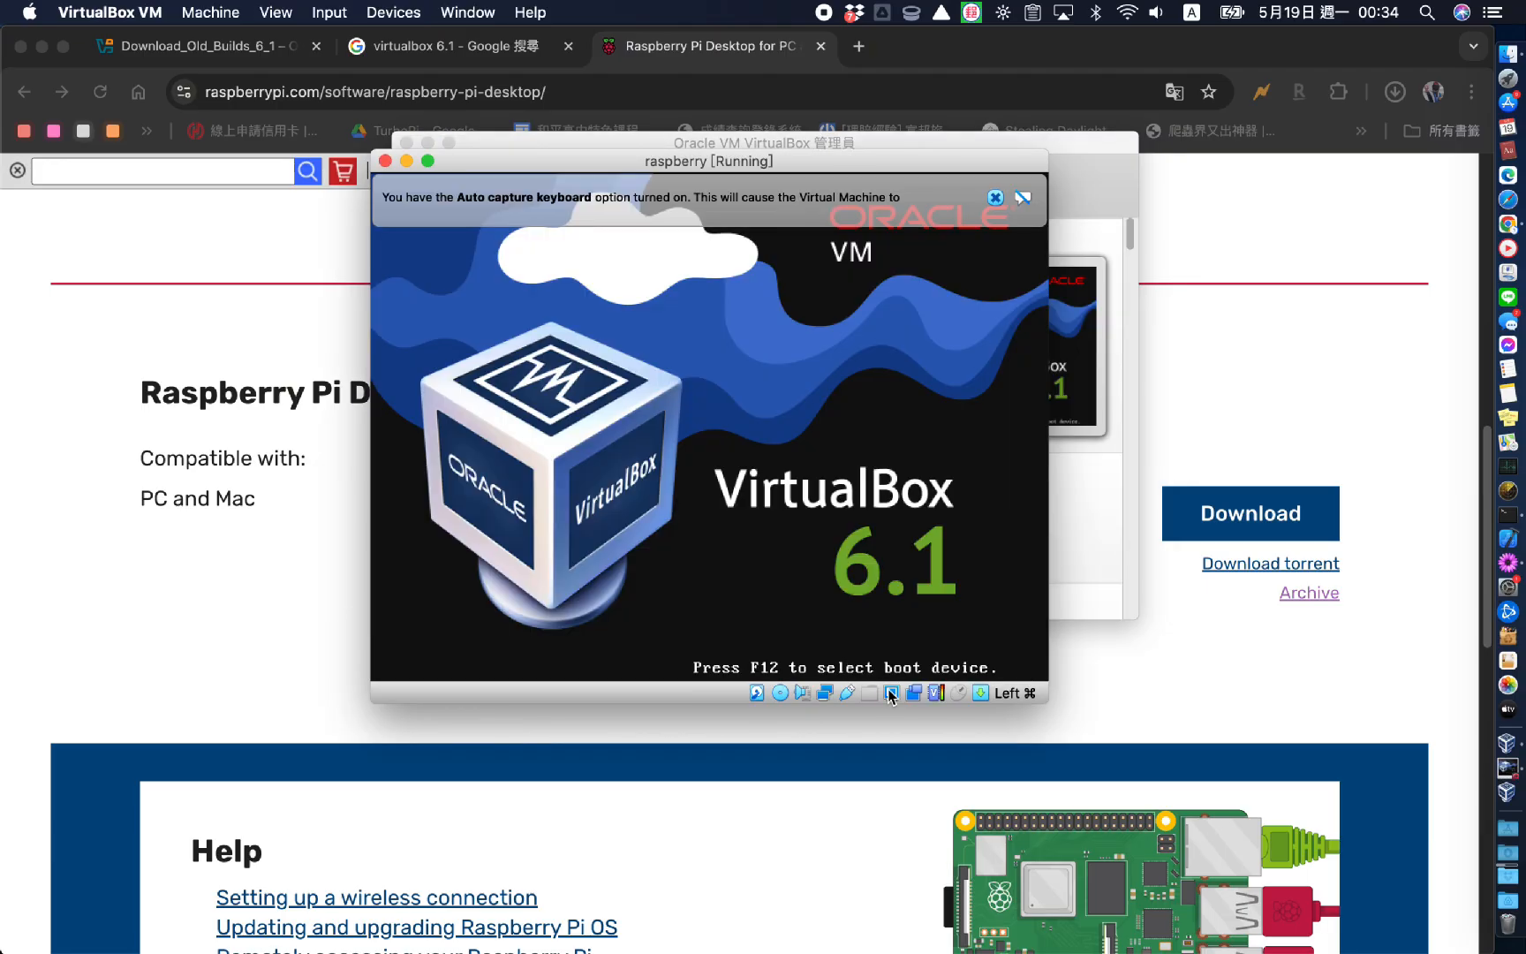
Fit the VM window to the boot menu and boot the Graphical install option
left_click(893, 694)
left_click(910, 707)
key("Down")
key("Down")
key("Down")
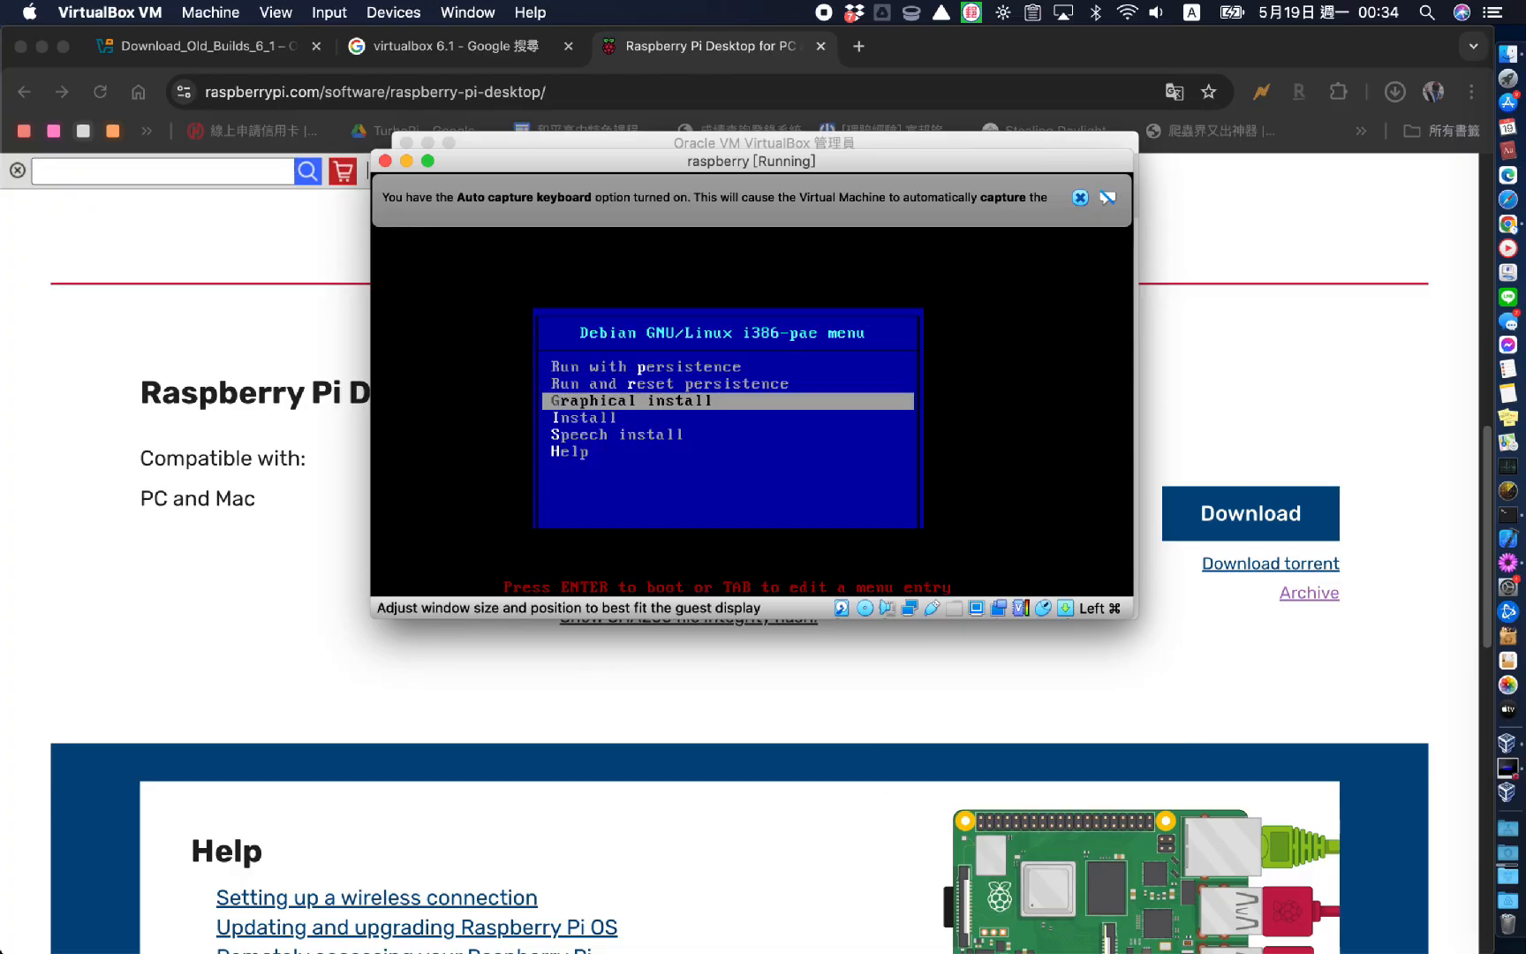
key("Up")
key("Up")
key("Down")
key("Return")
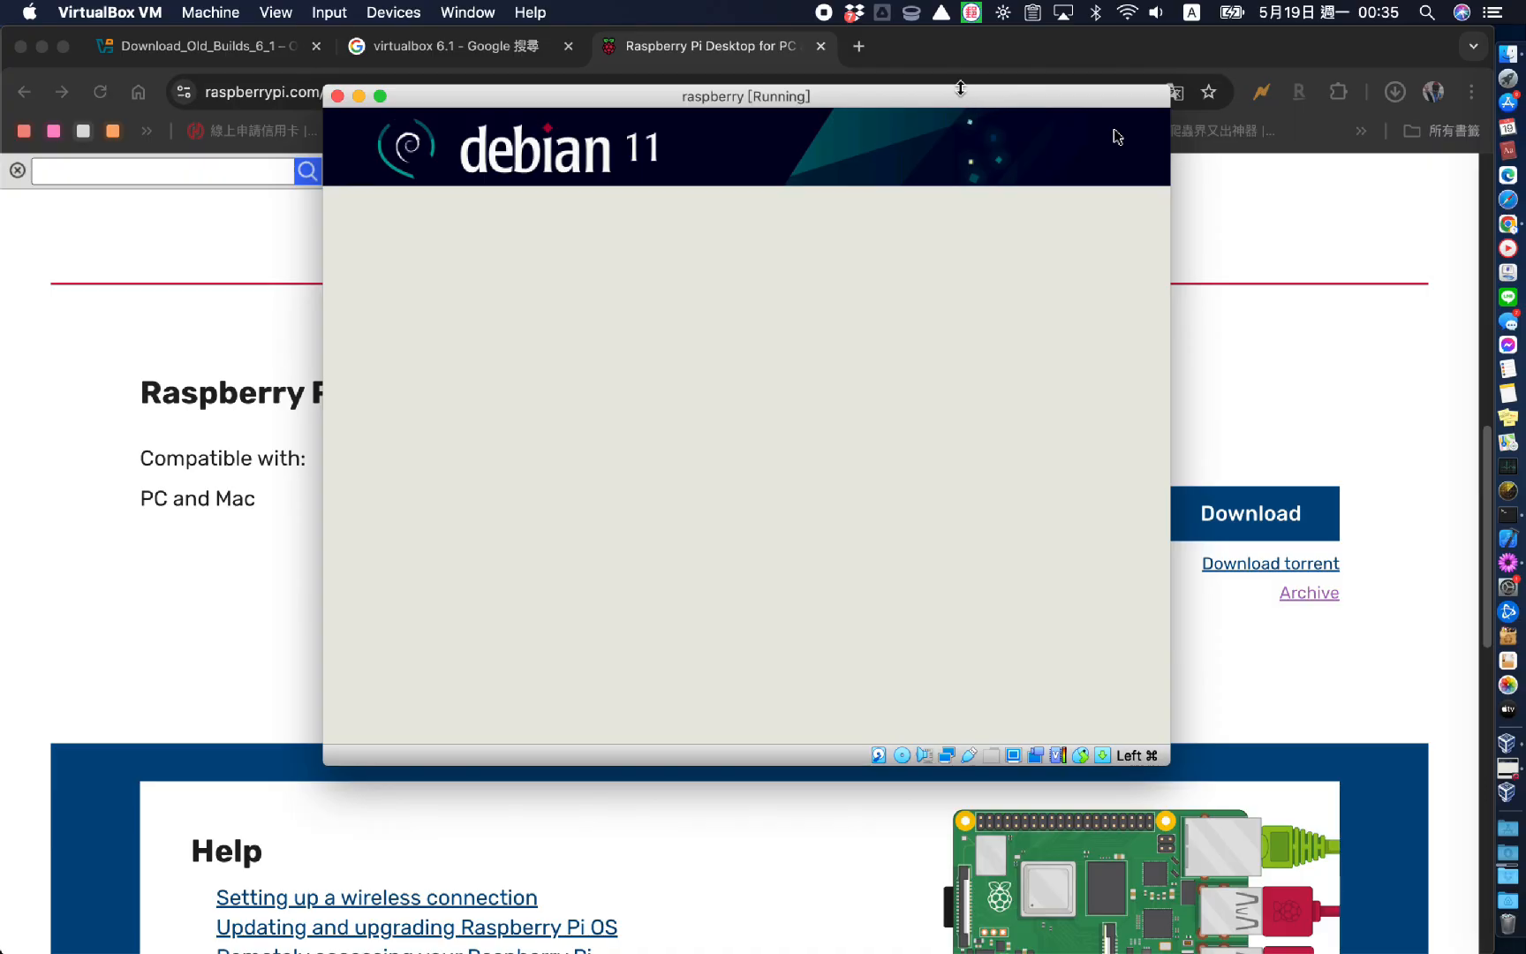
Select the Chinese keymap in the installer and continue
left_click_drag(960, 90, 908, 78)
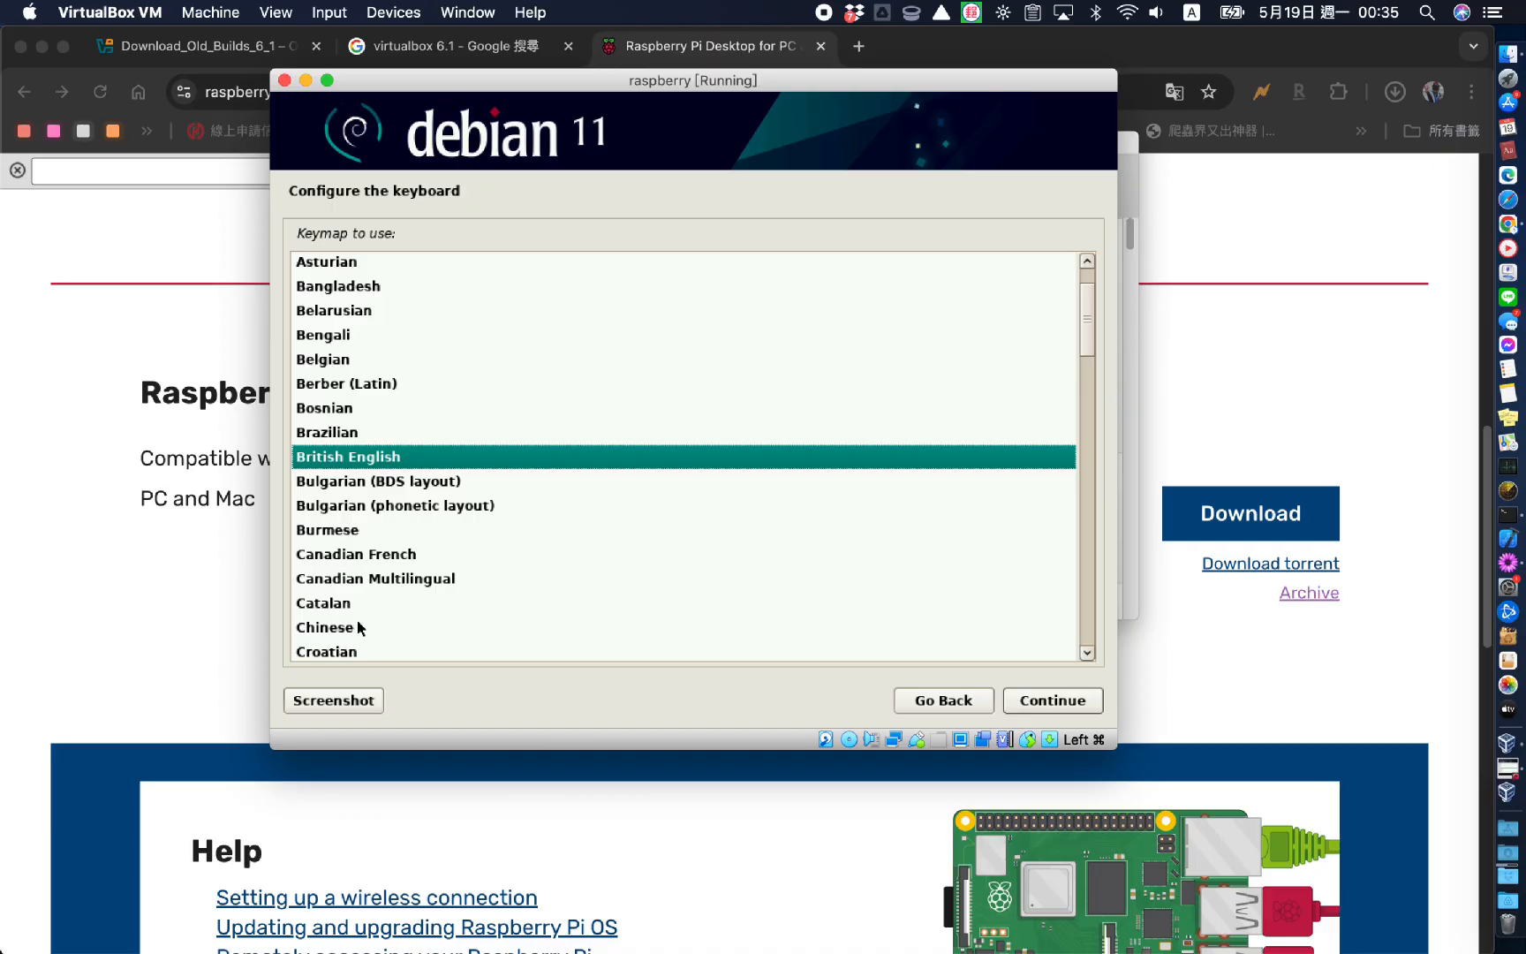
left_click(357, 627)
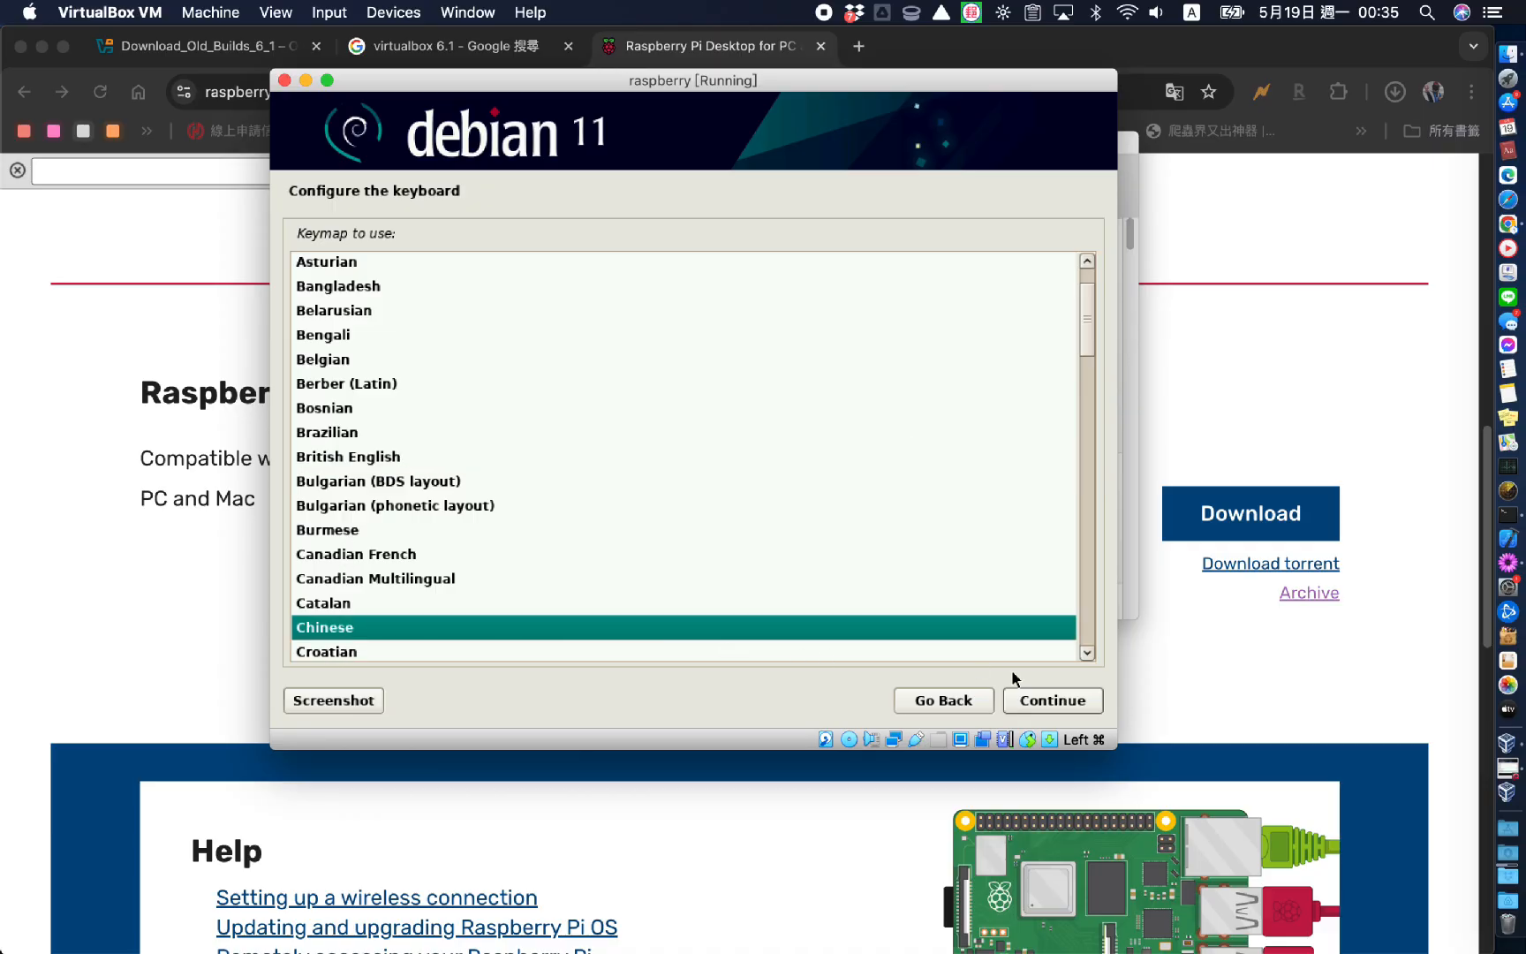
left_click(1053, 701)
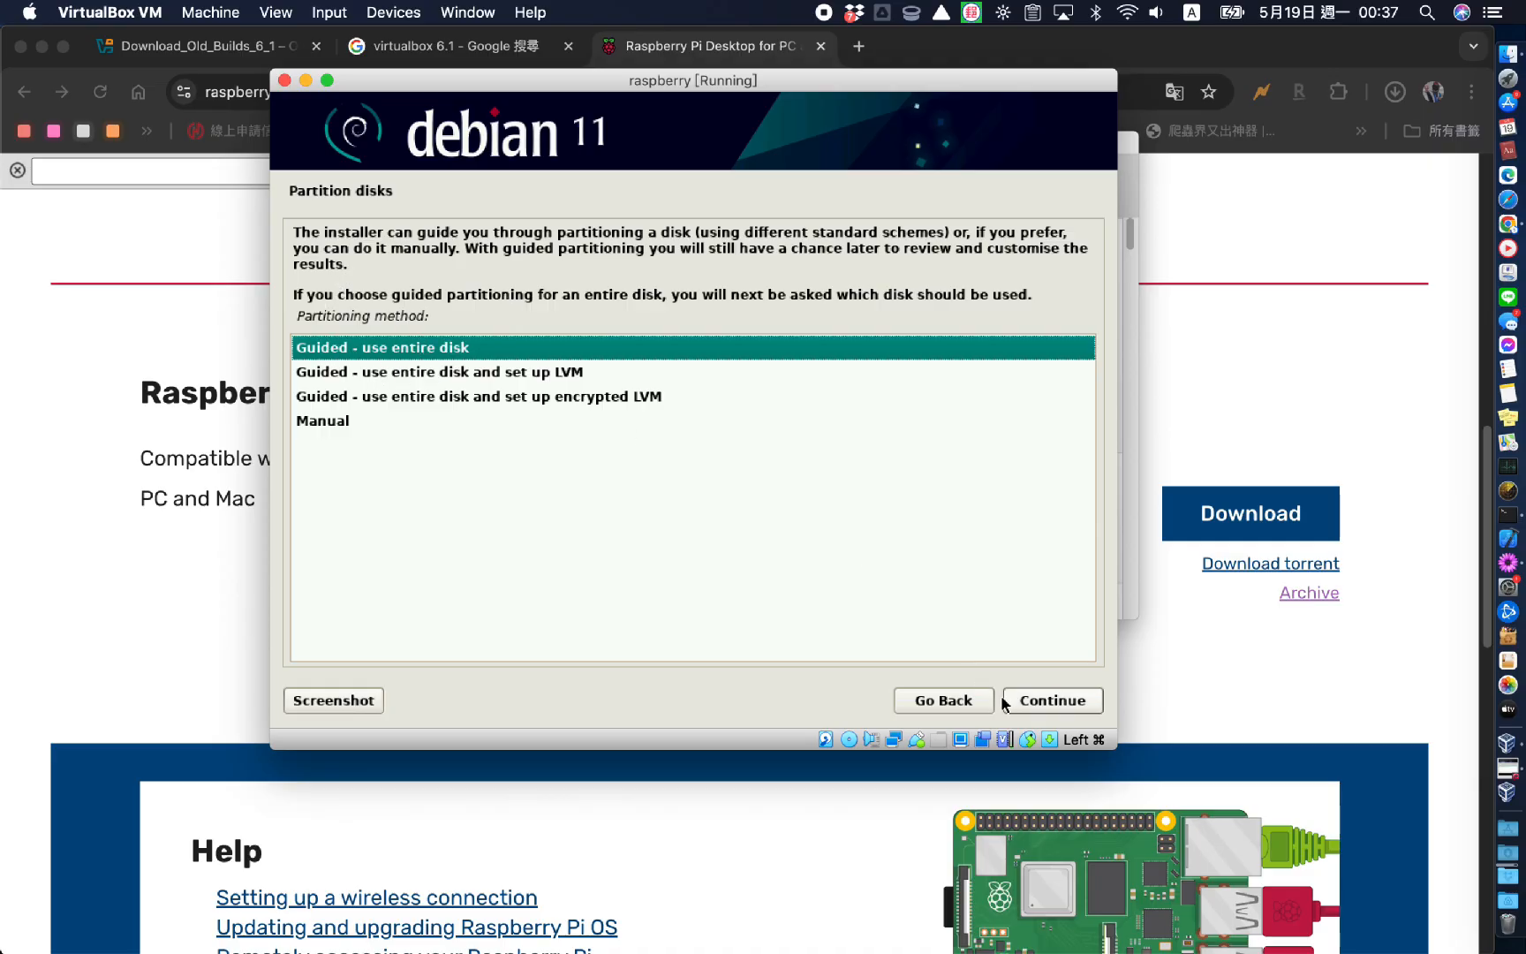
Guided-partition the 16.1 GB VBOX HARDDISK with all files in one partition and write the changes
left_click(1034, 704)
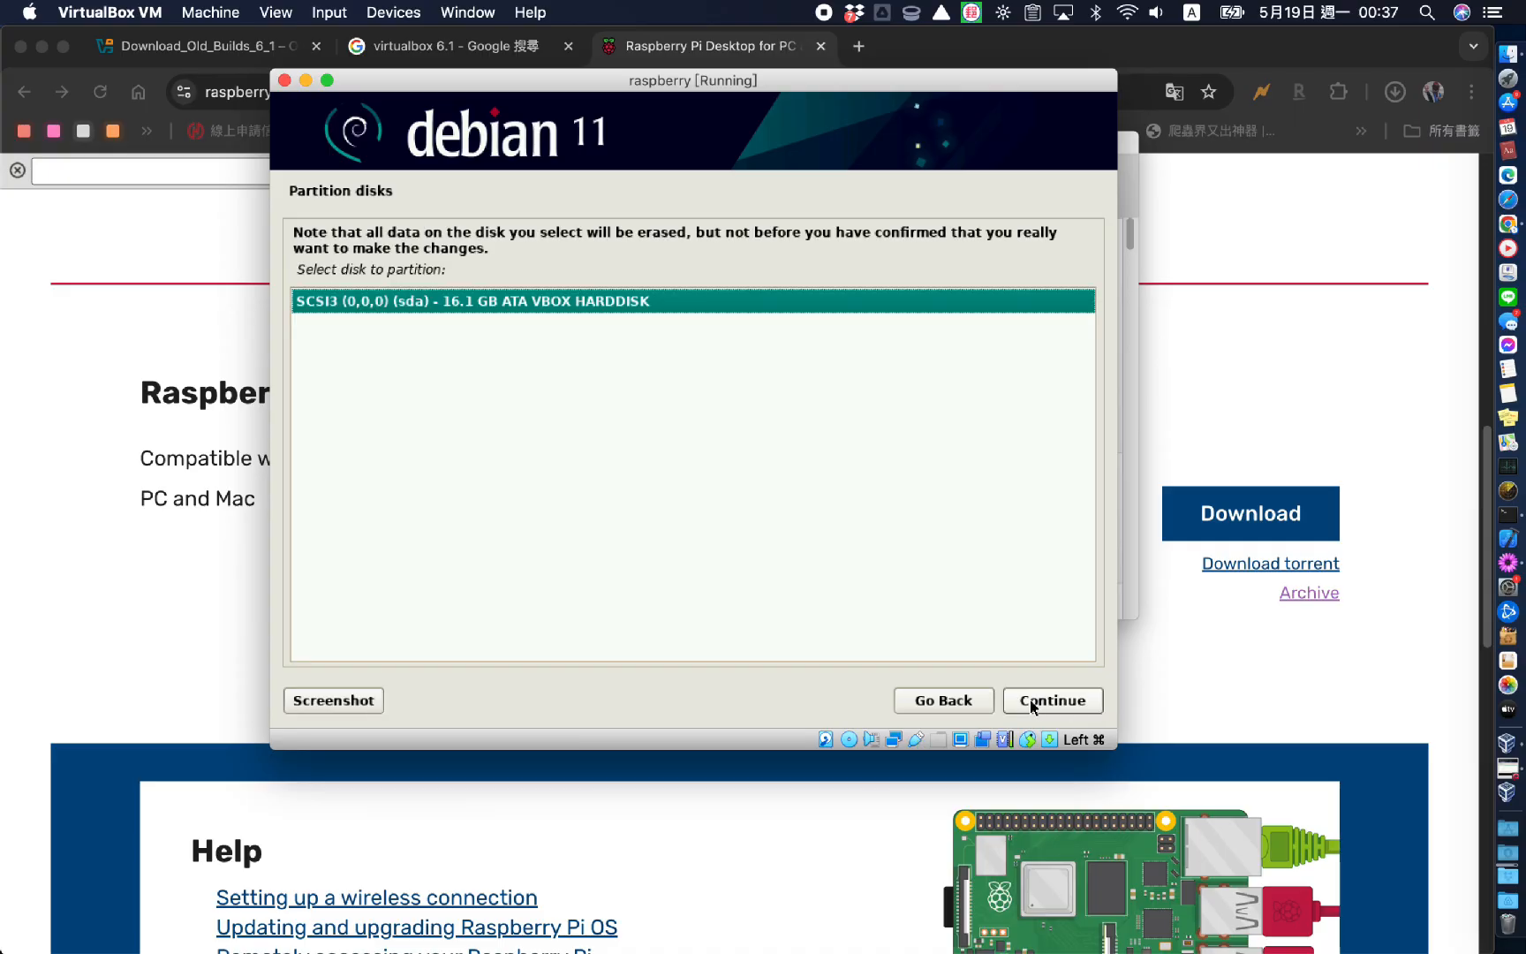
left_click(1068, 702)
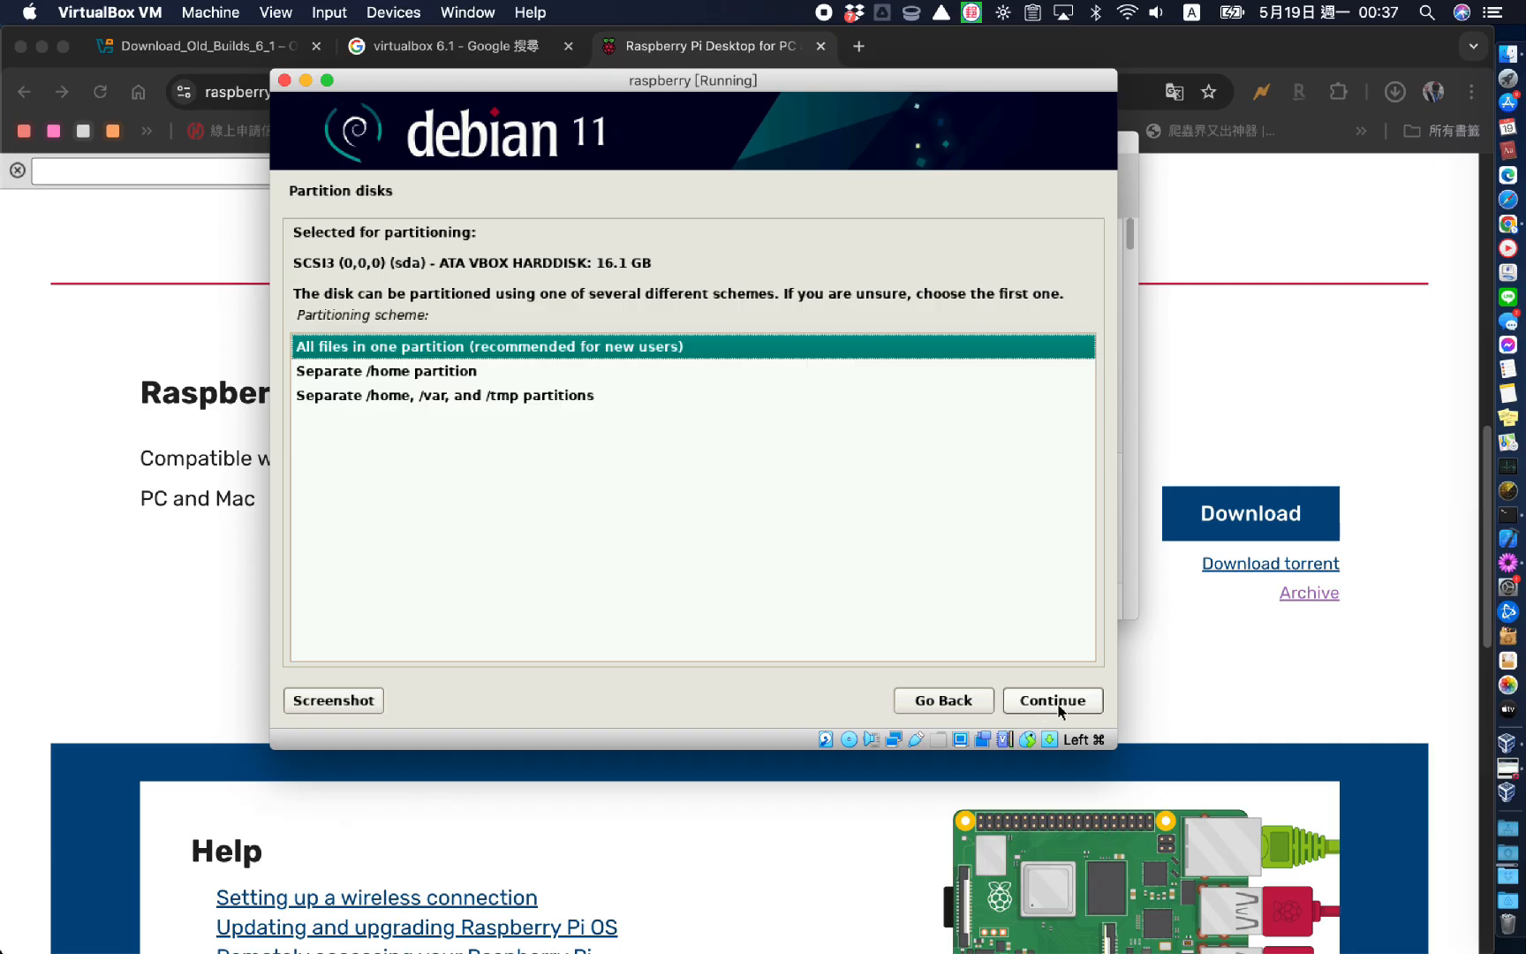
left_click(1059, 704)
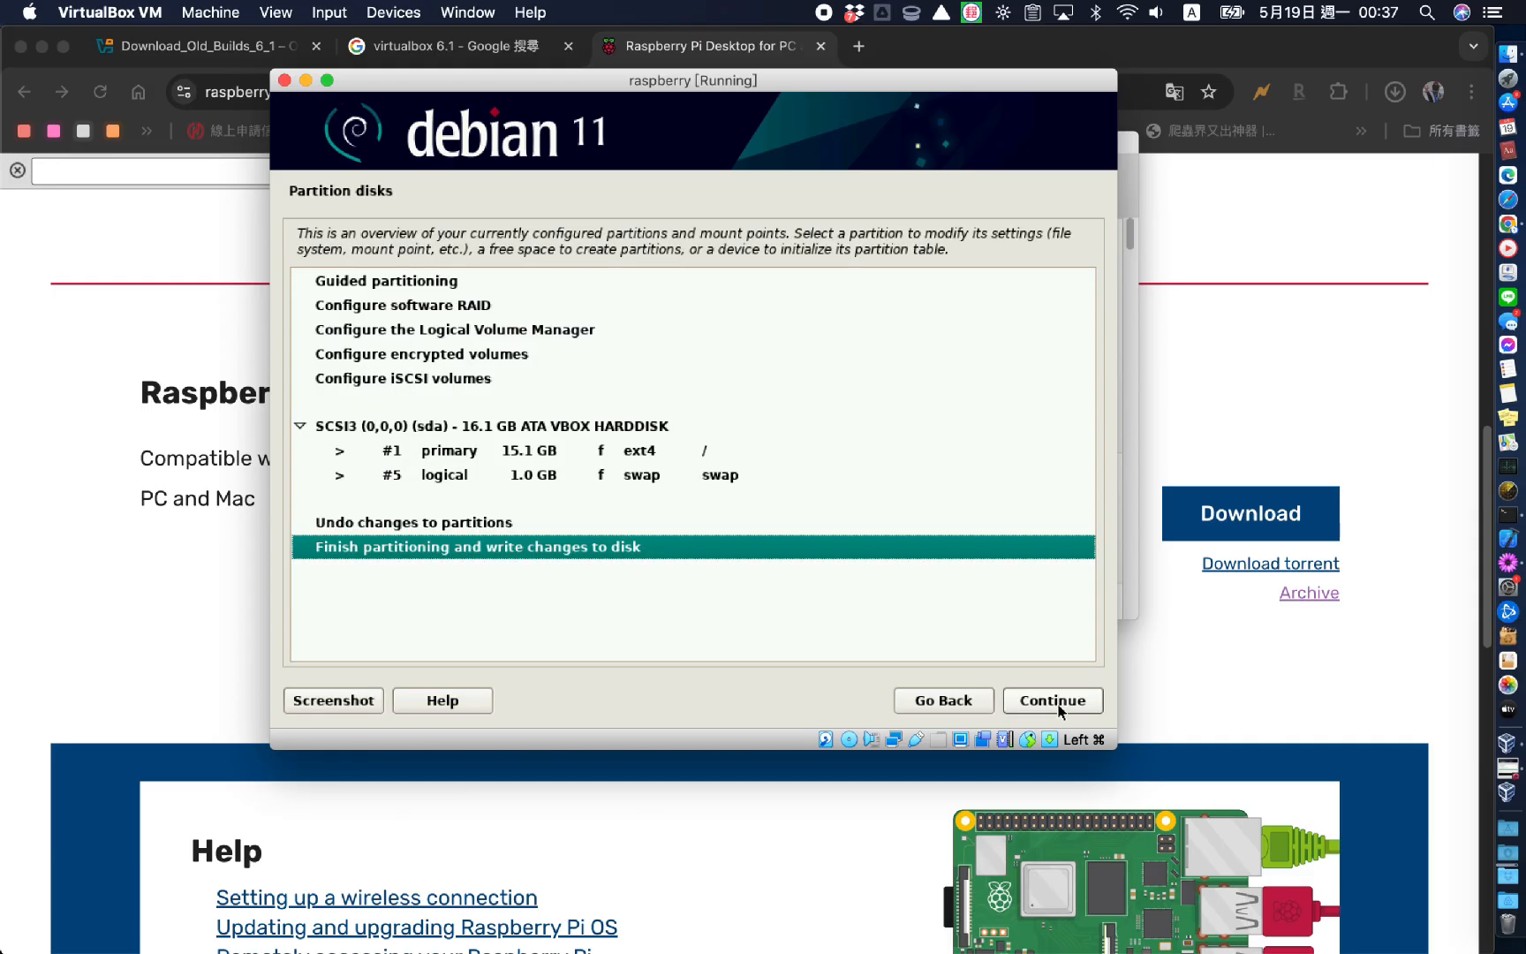
left_click(1056, 703)
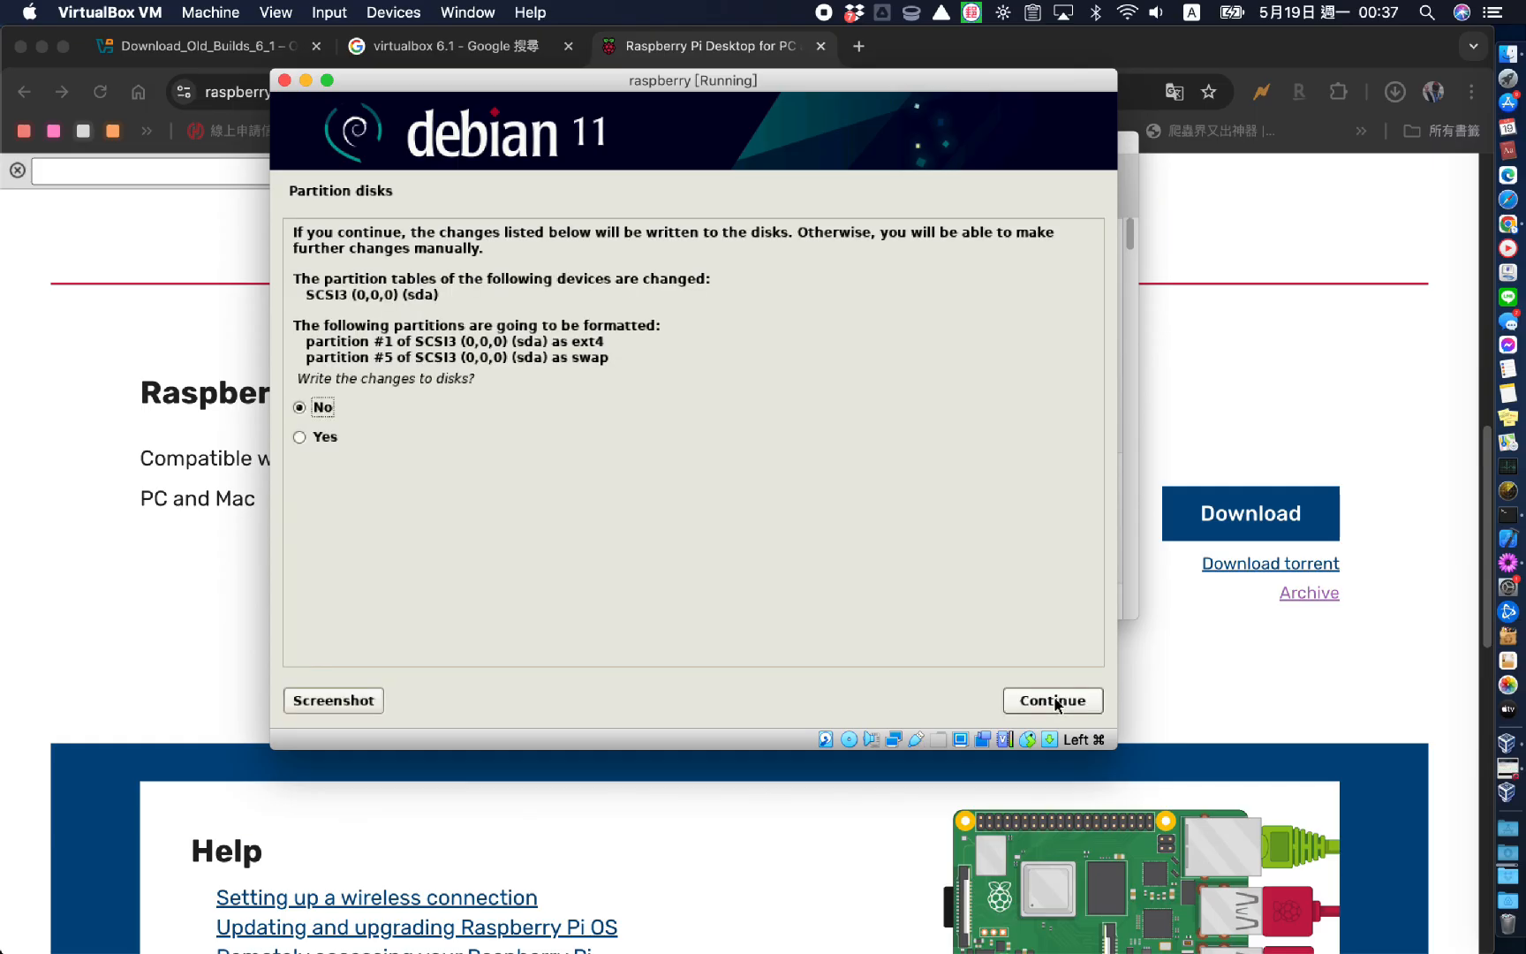
left_click(299, 436)
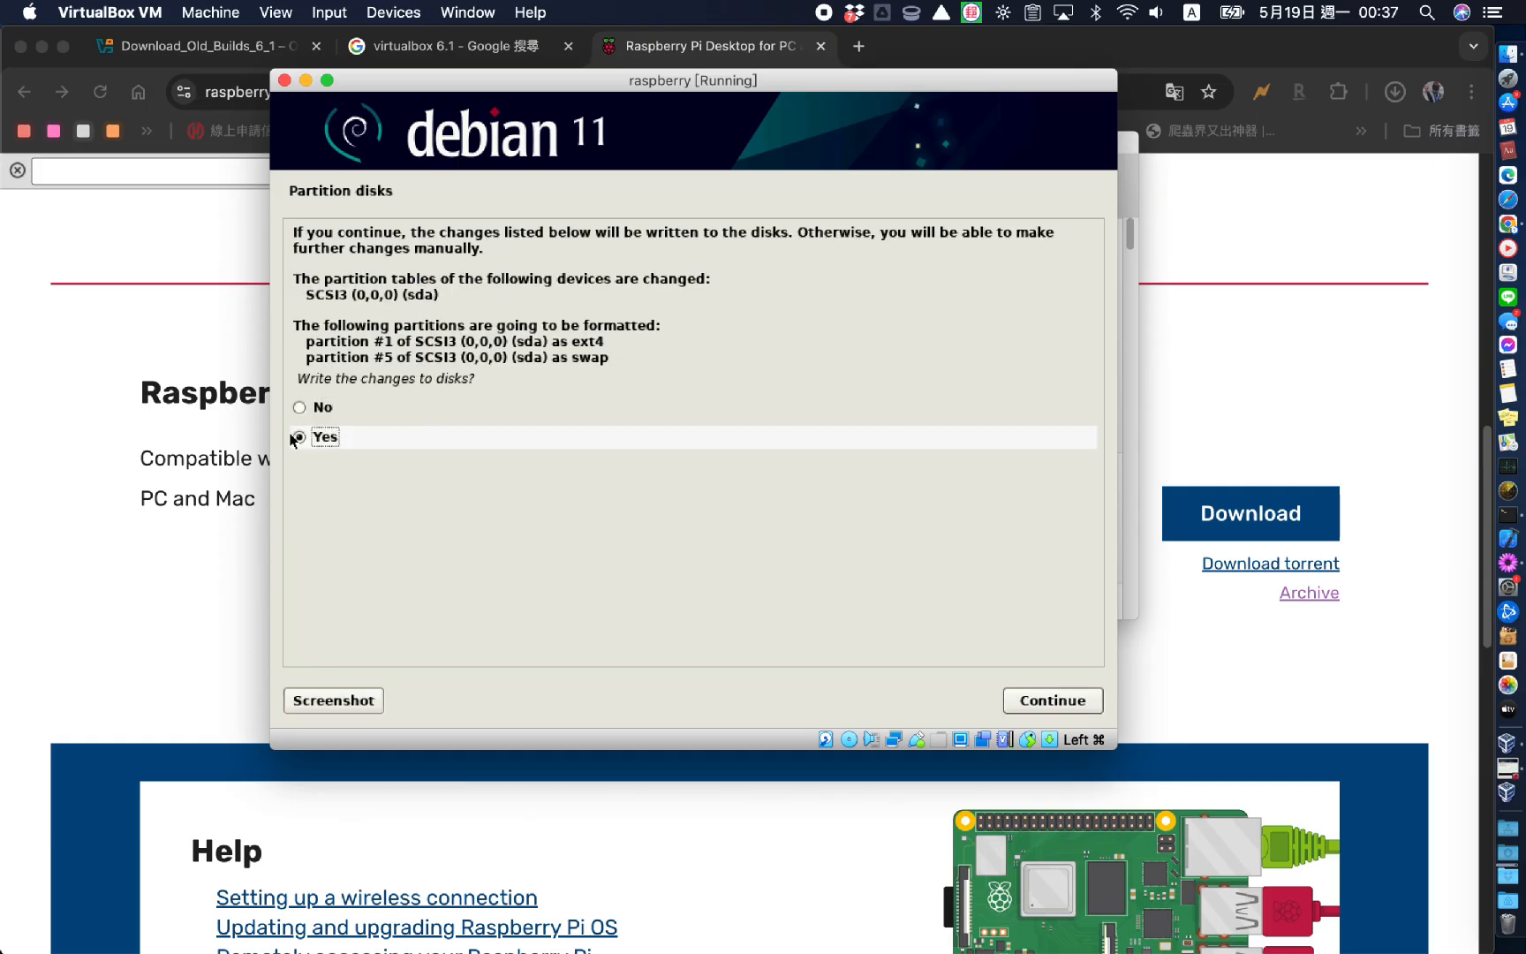
left_click(1085, 700)
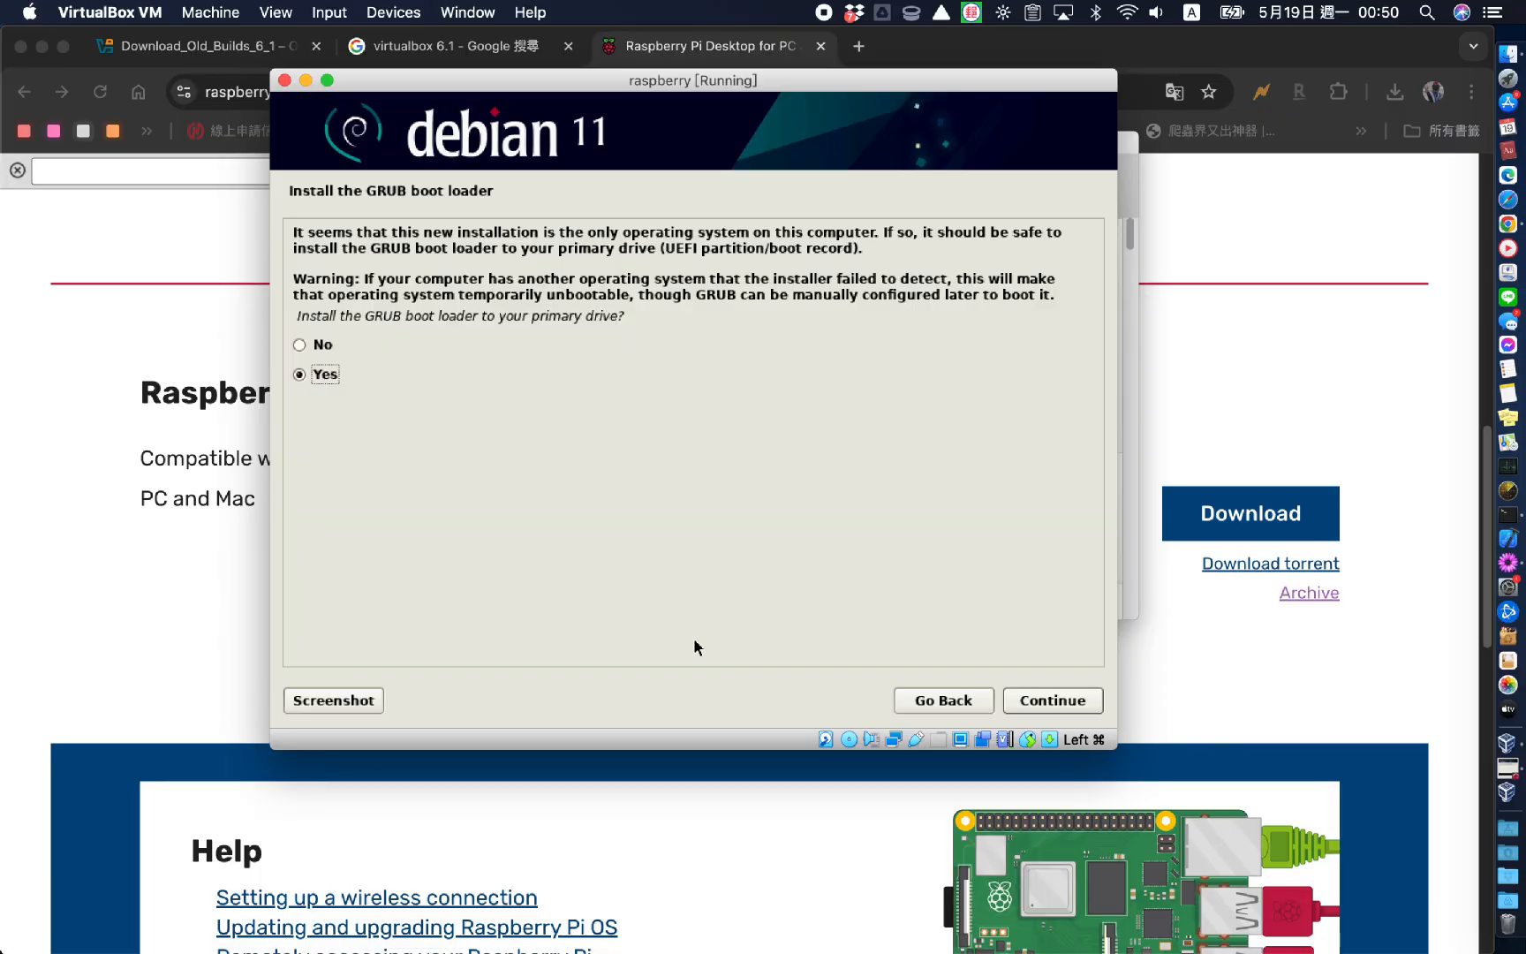
Install the GRUB boot loader onto /dev/sda
left_click(1064, 704)
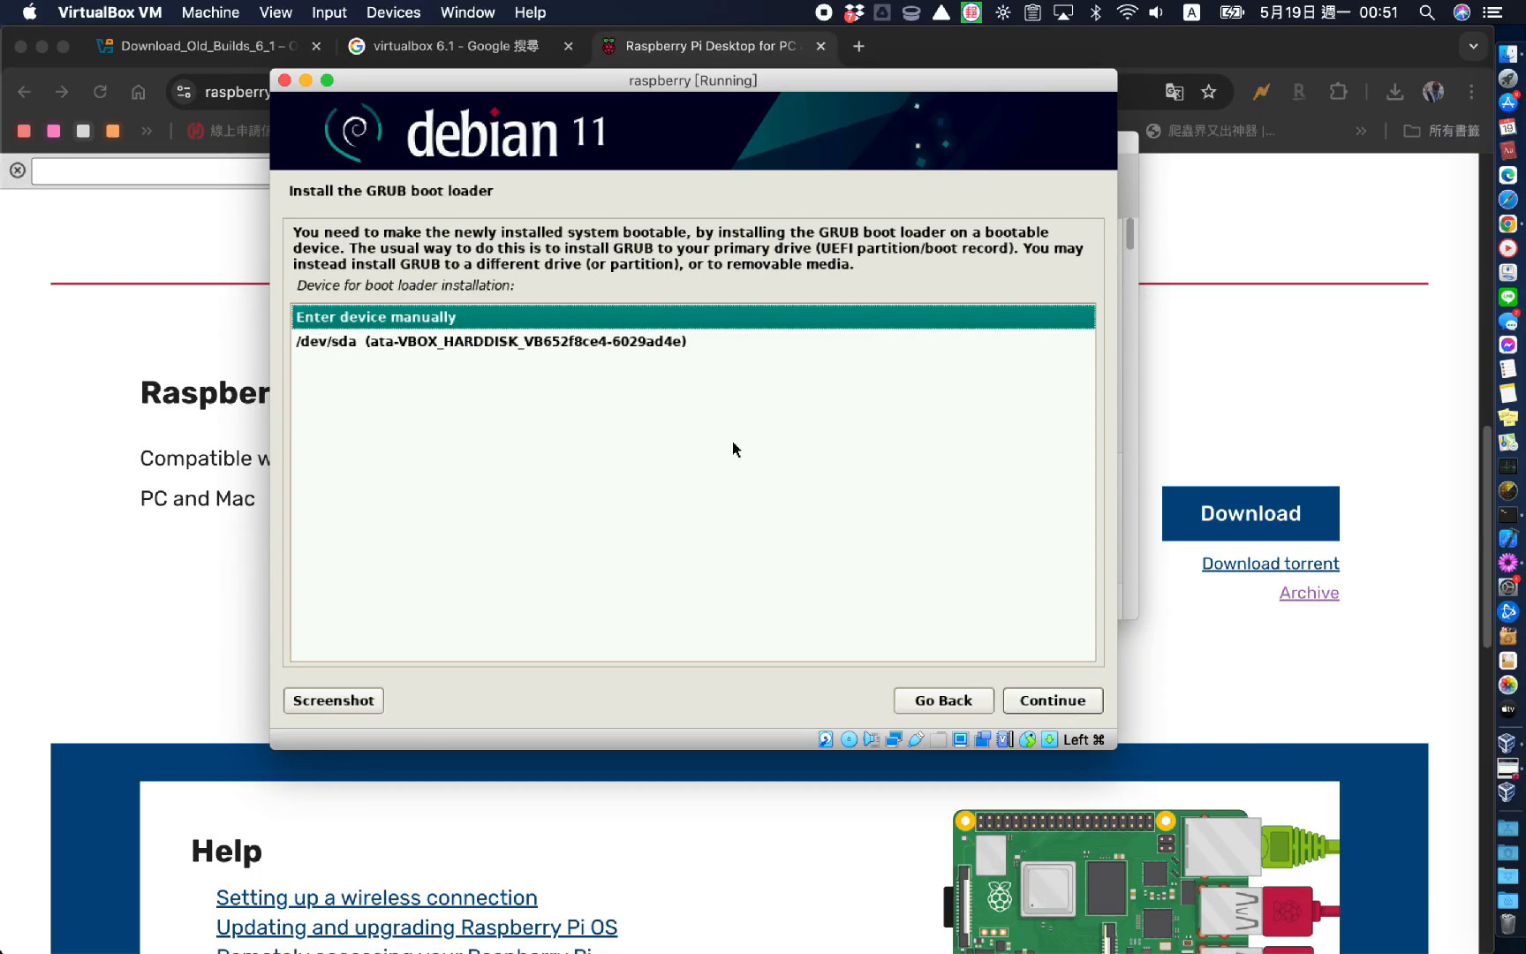
left_click(514, 342)
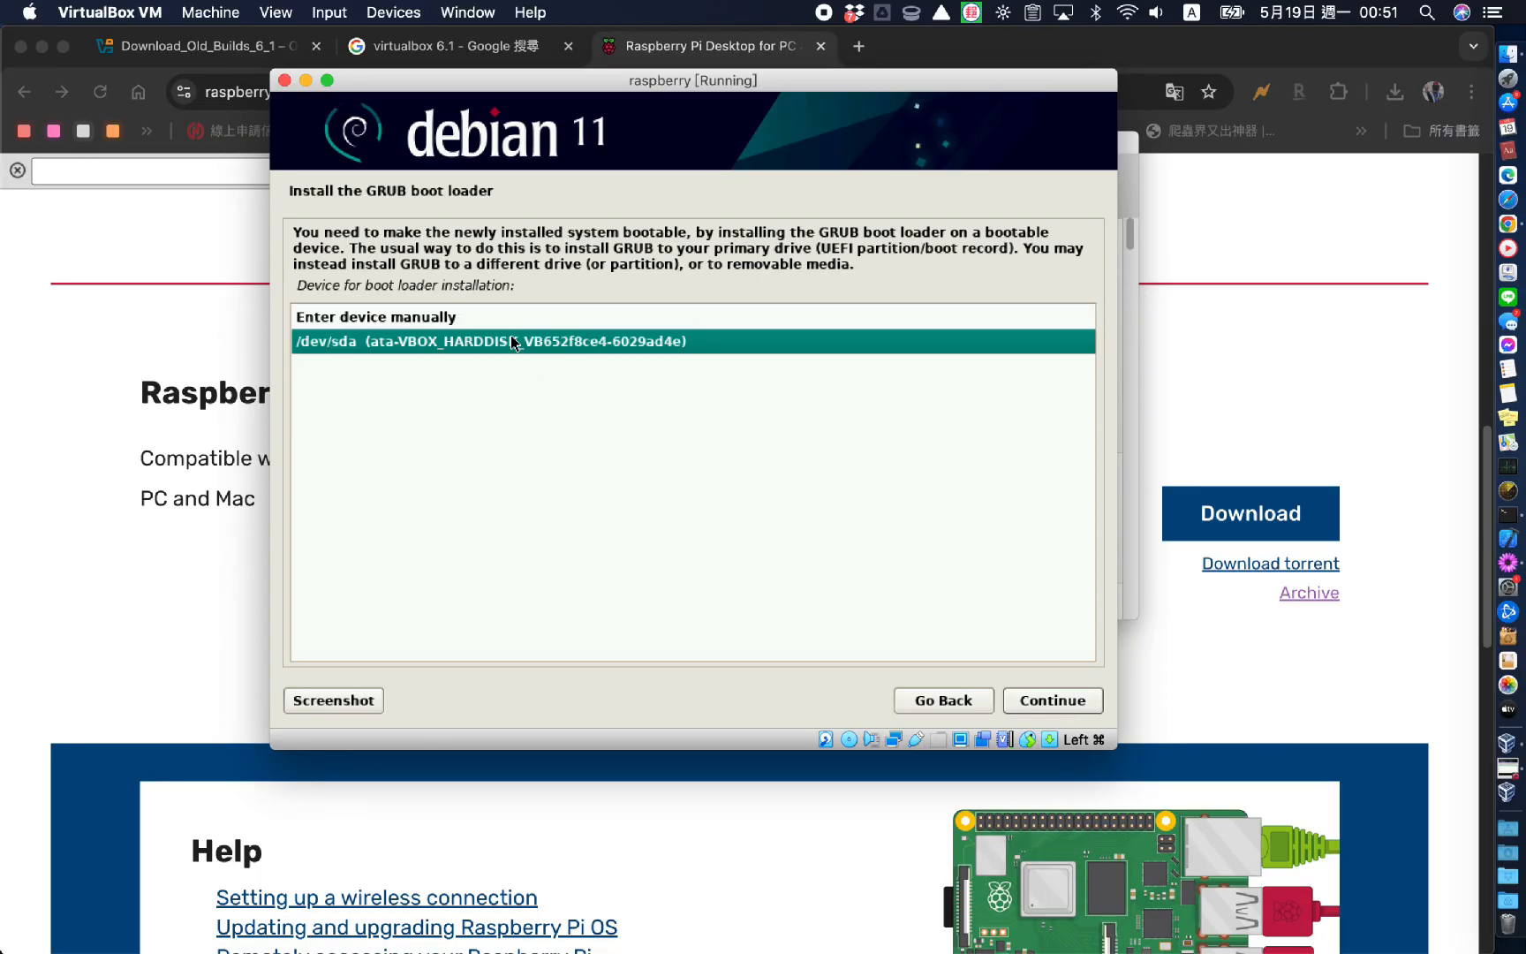
left_click(1063, 707)
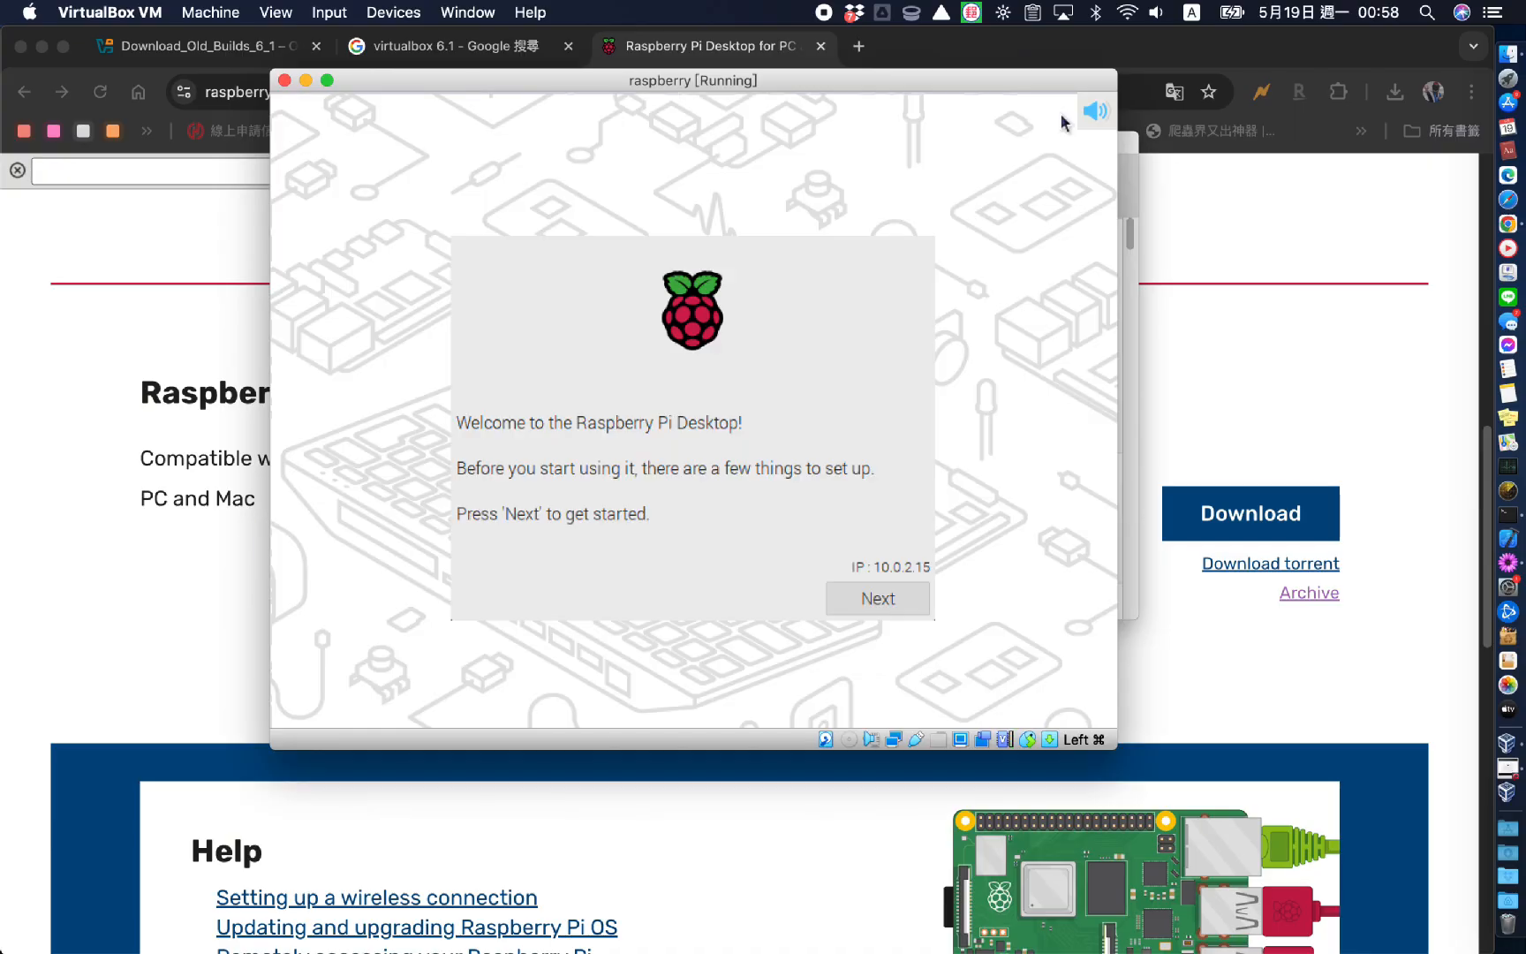
Begin the Raspberry Pi desktop setup and set the country to Taiwan
left_click(873, 598)
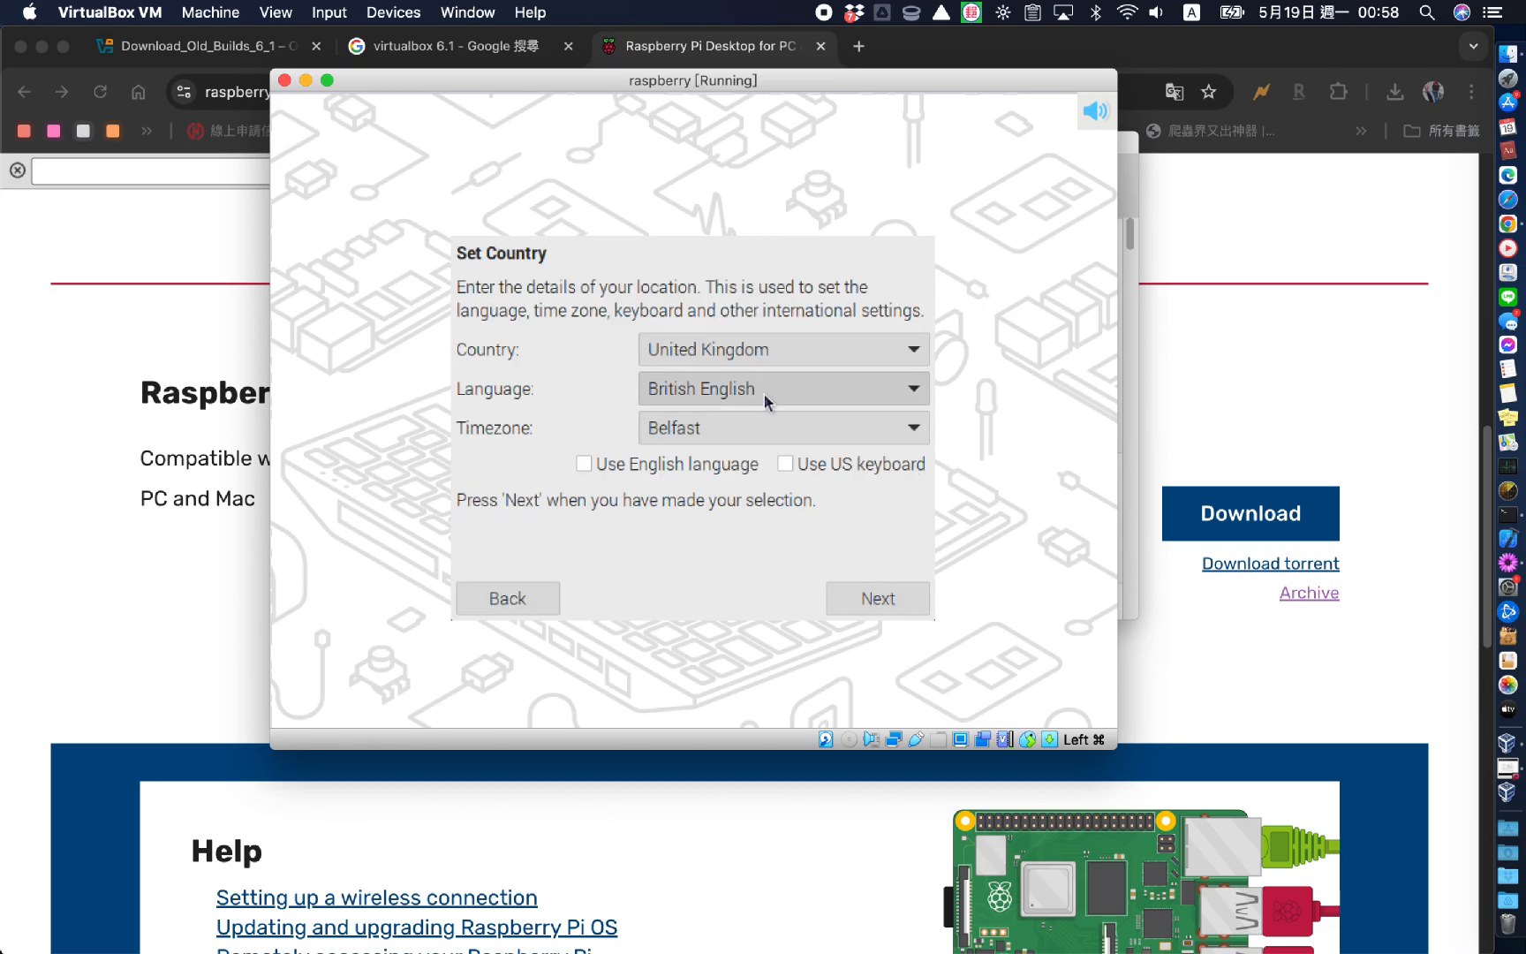
left_click(833, 353)
key("Up")
key("Up")
key("Up")
key("Up")
key("Up")
key("Up")
key("Up")
key("Up")
key("Up")
key("Up")
key("Up")
key("Up")
key("Up")
key("Up")
key("Up")
key("Up")
key("Up")
key("Up")
key("Up")
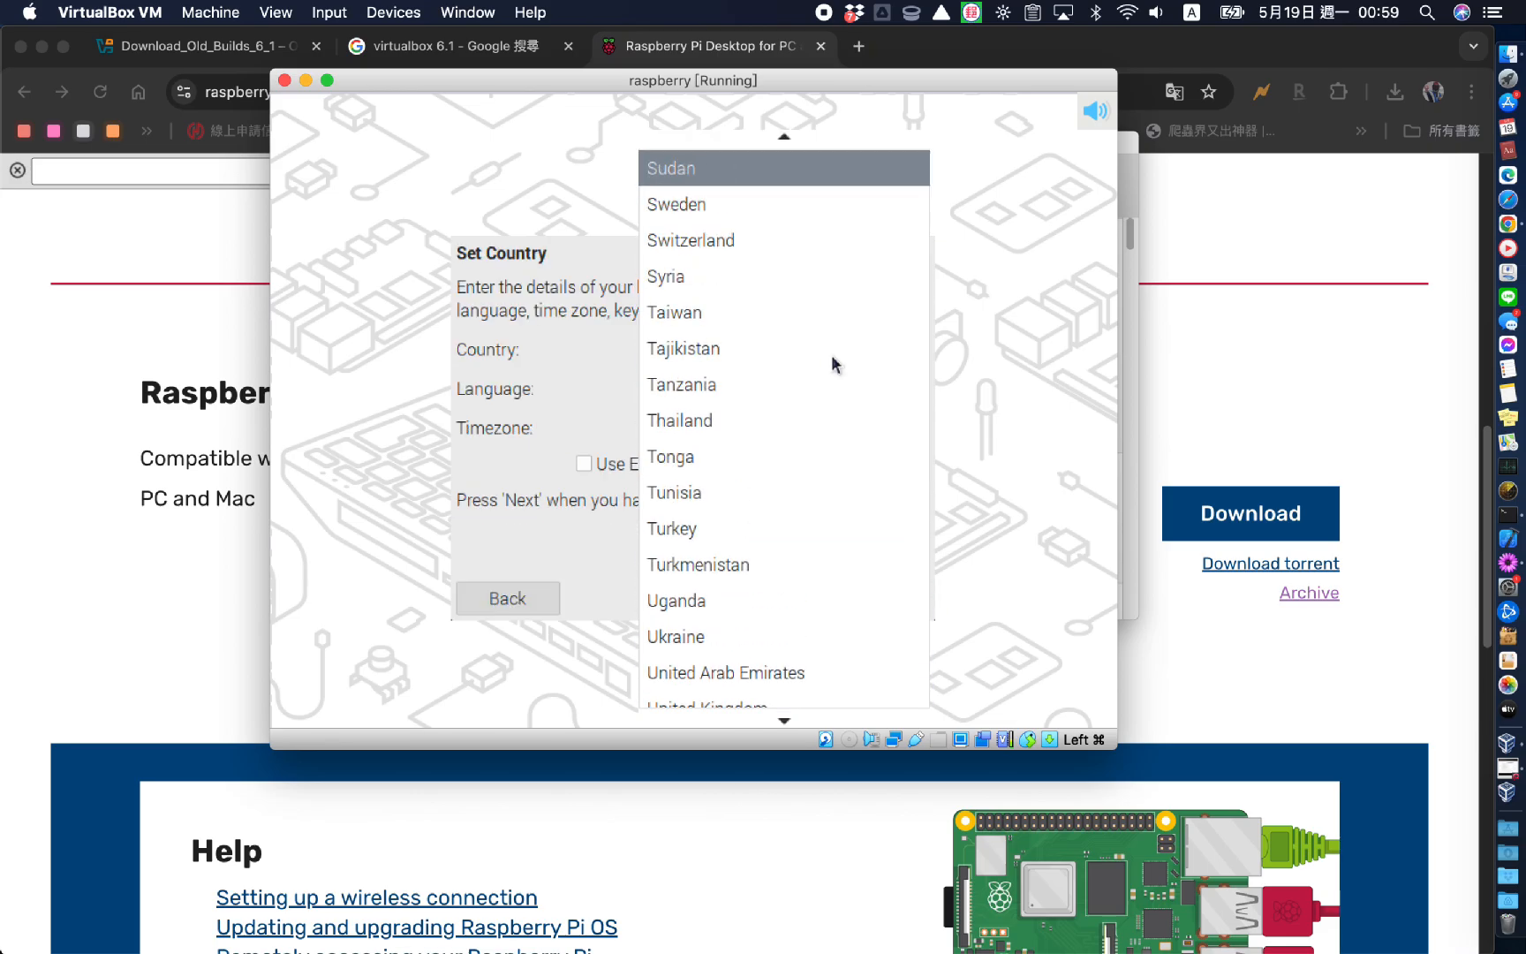
key("Down")
key("Down")
key("Down")
key("Down")
key("Down")
key("Down")
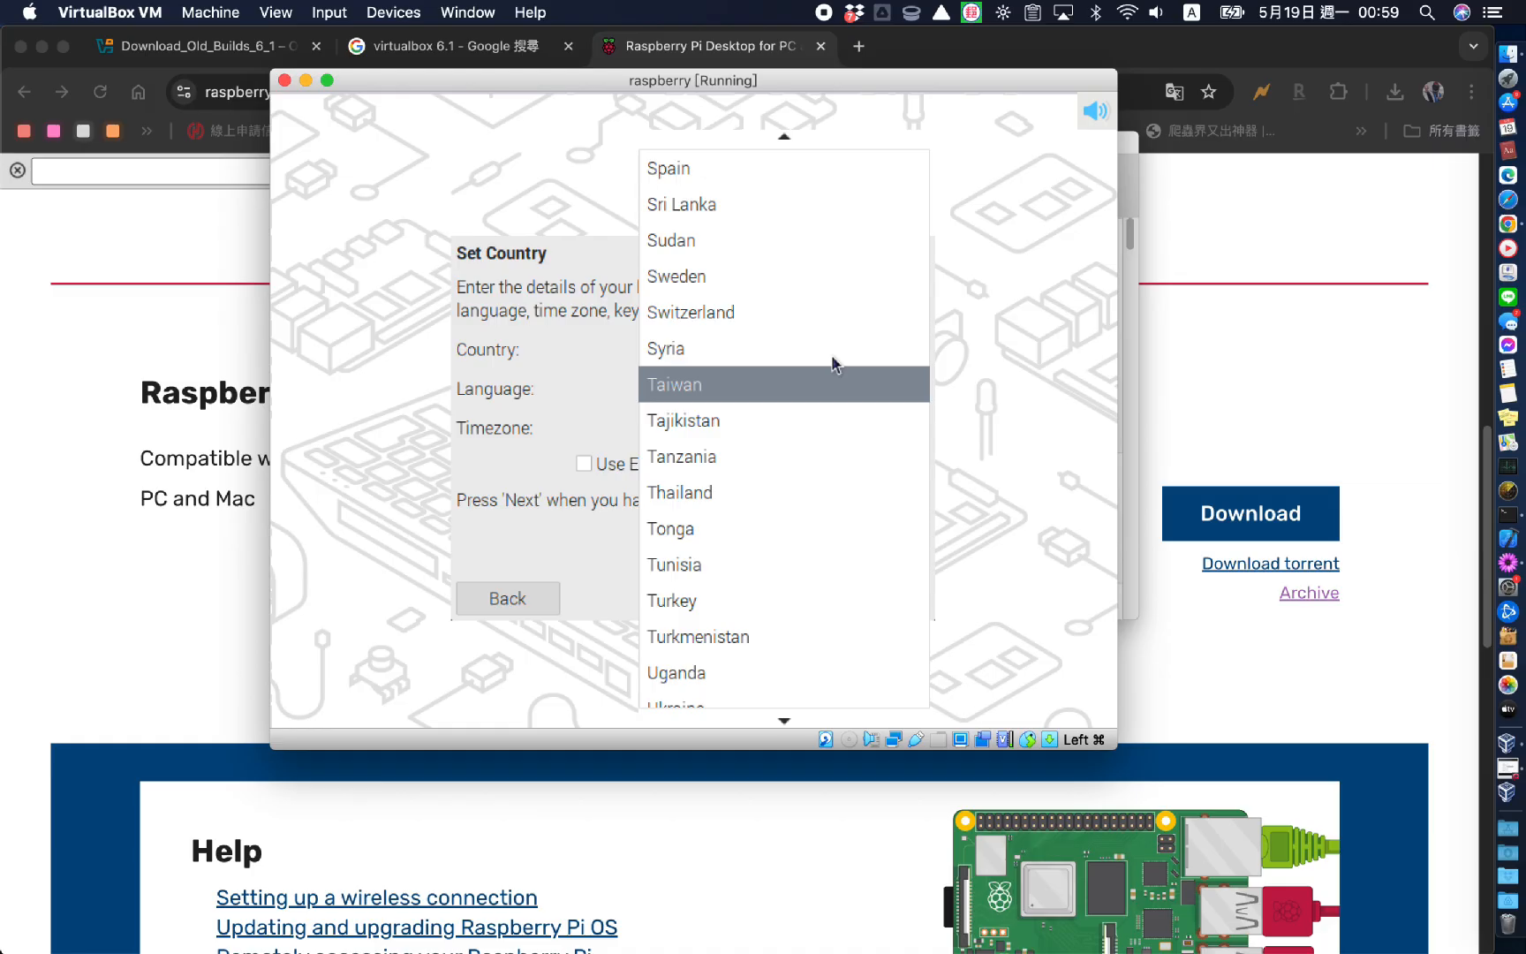
key("Return")
key("Return")
Create the user account with a username and a confirmed password
left_click(795, 426)
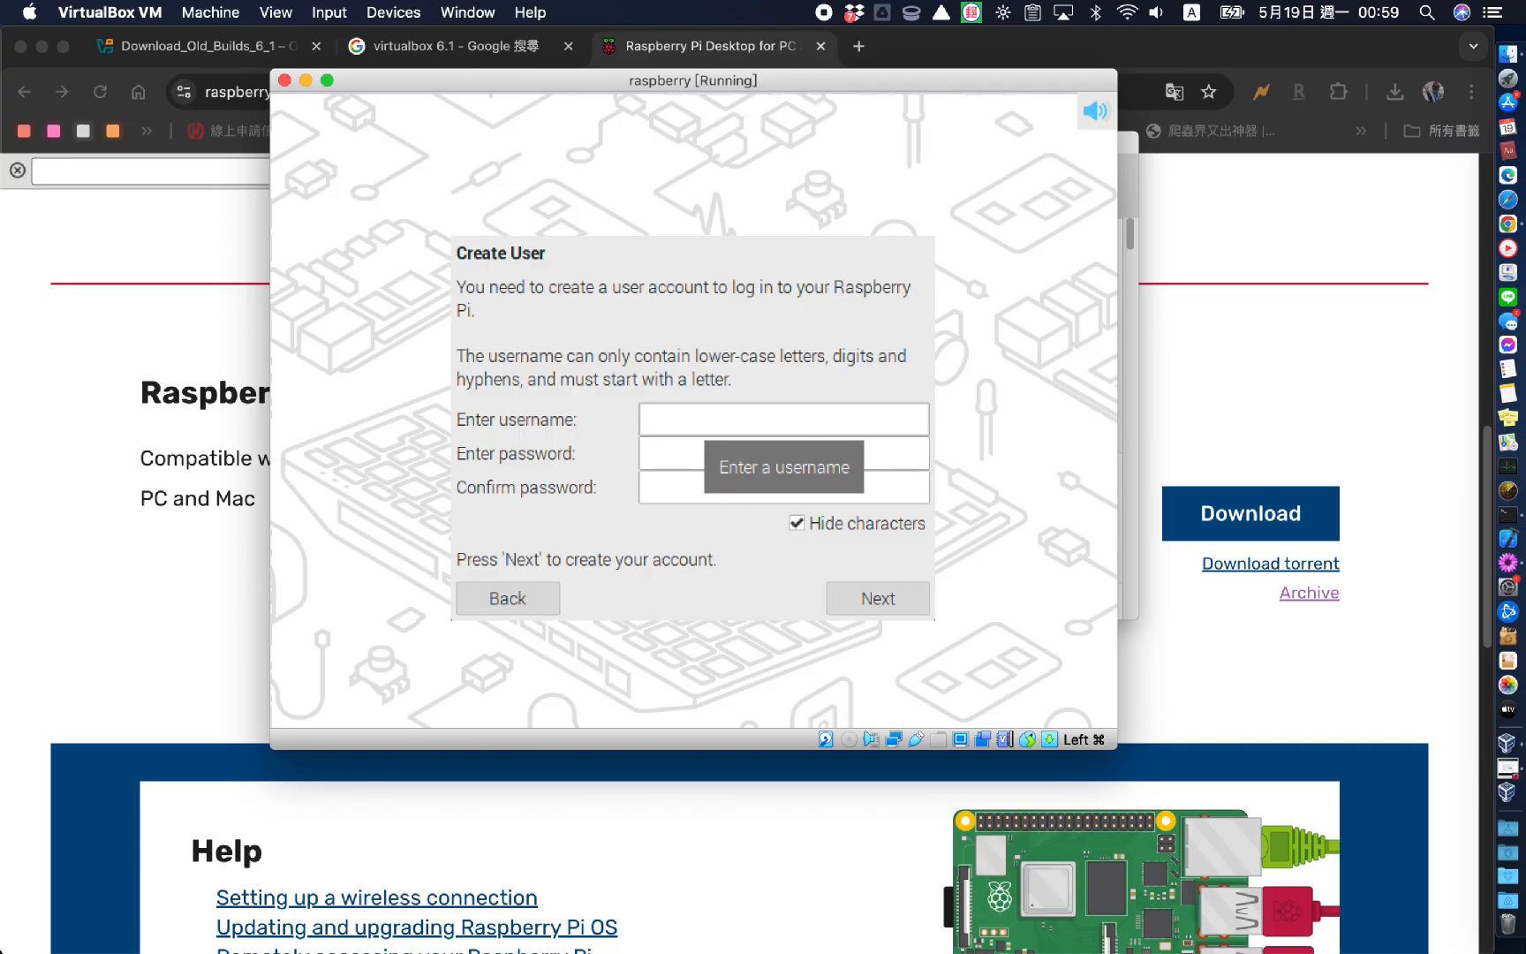
type("homedad")
key("Tab")
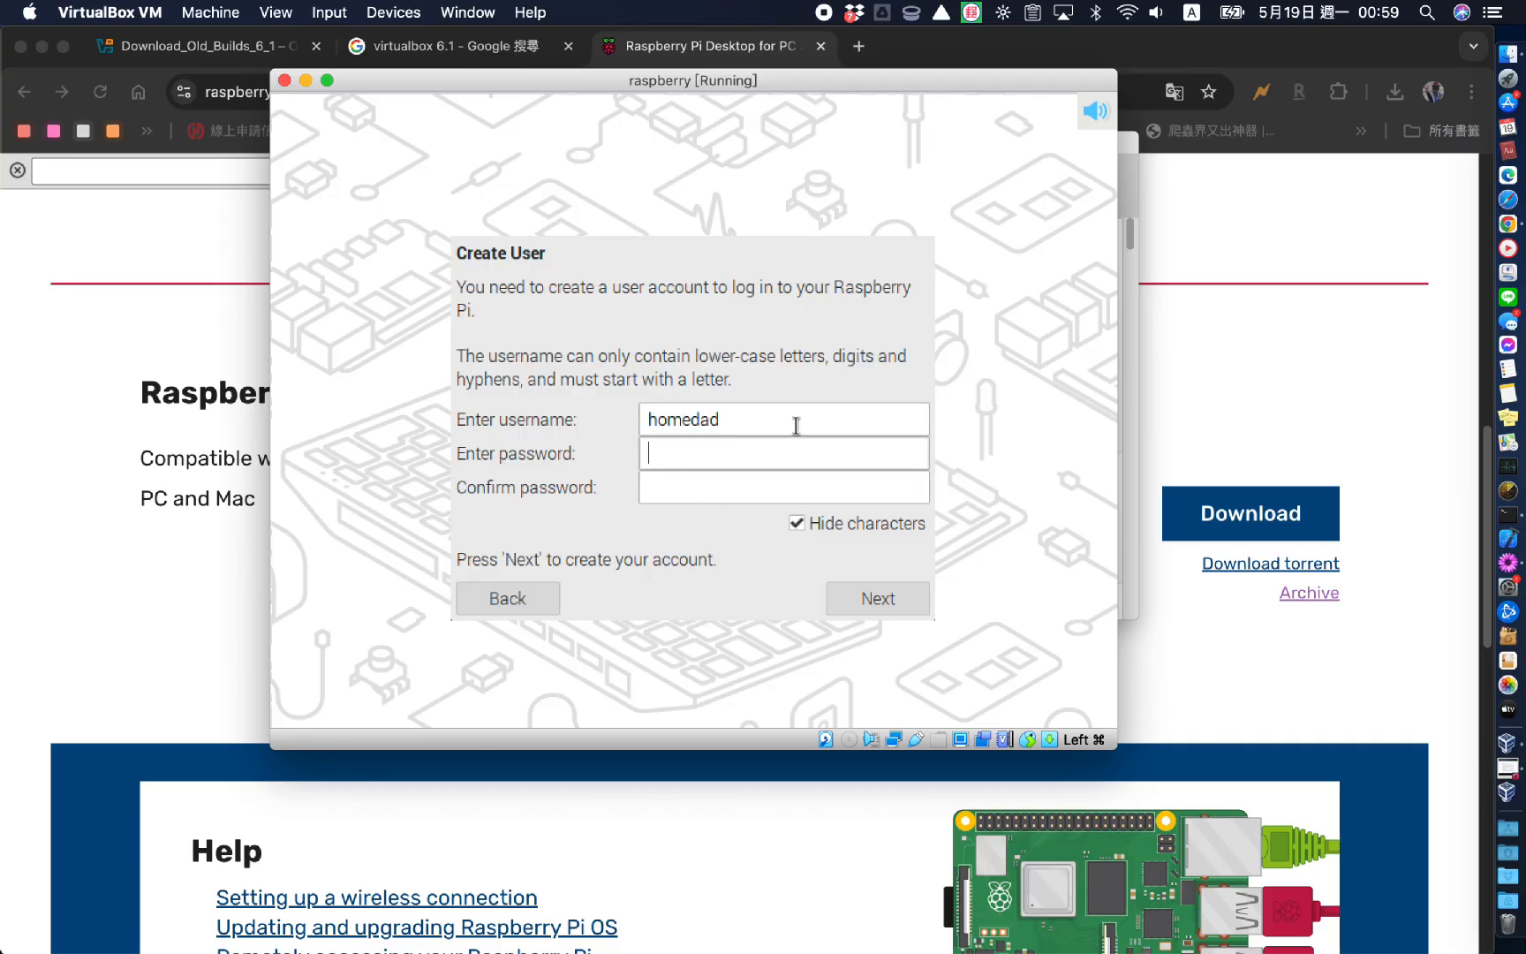
type("********")
key("Tab")
type("********")
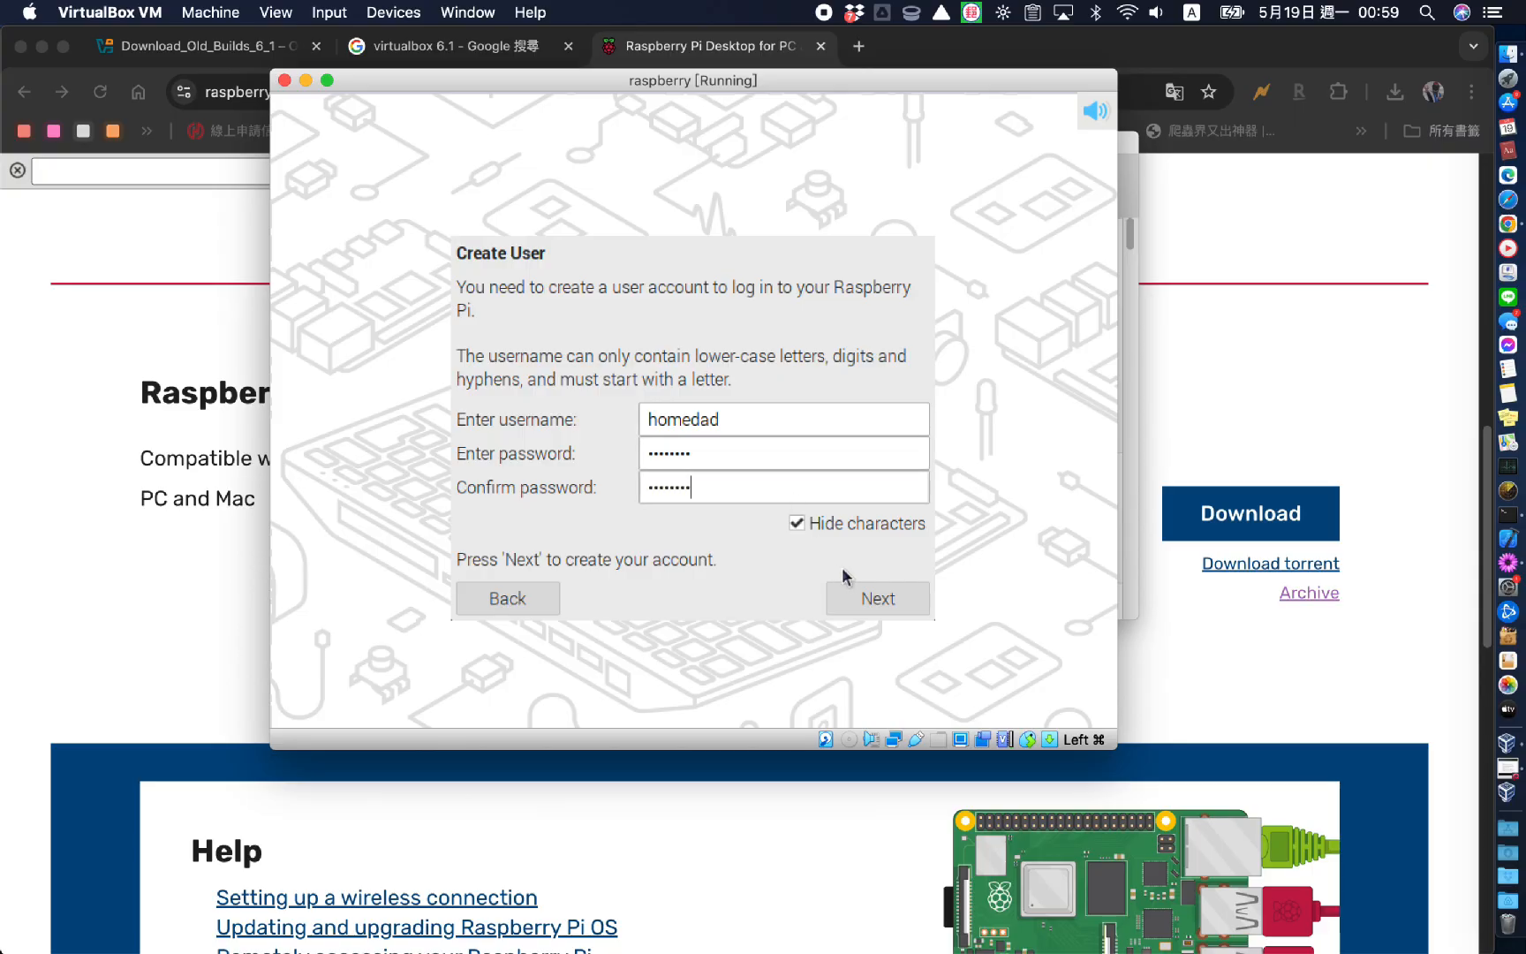
left_click(857, 591)
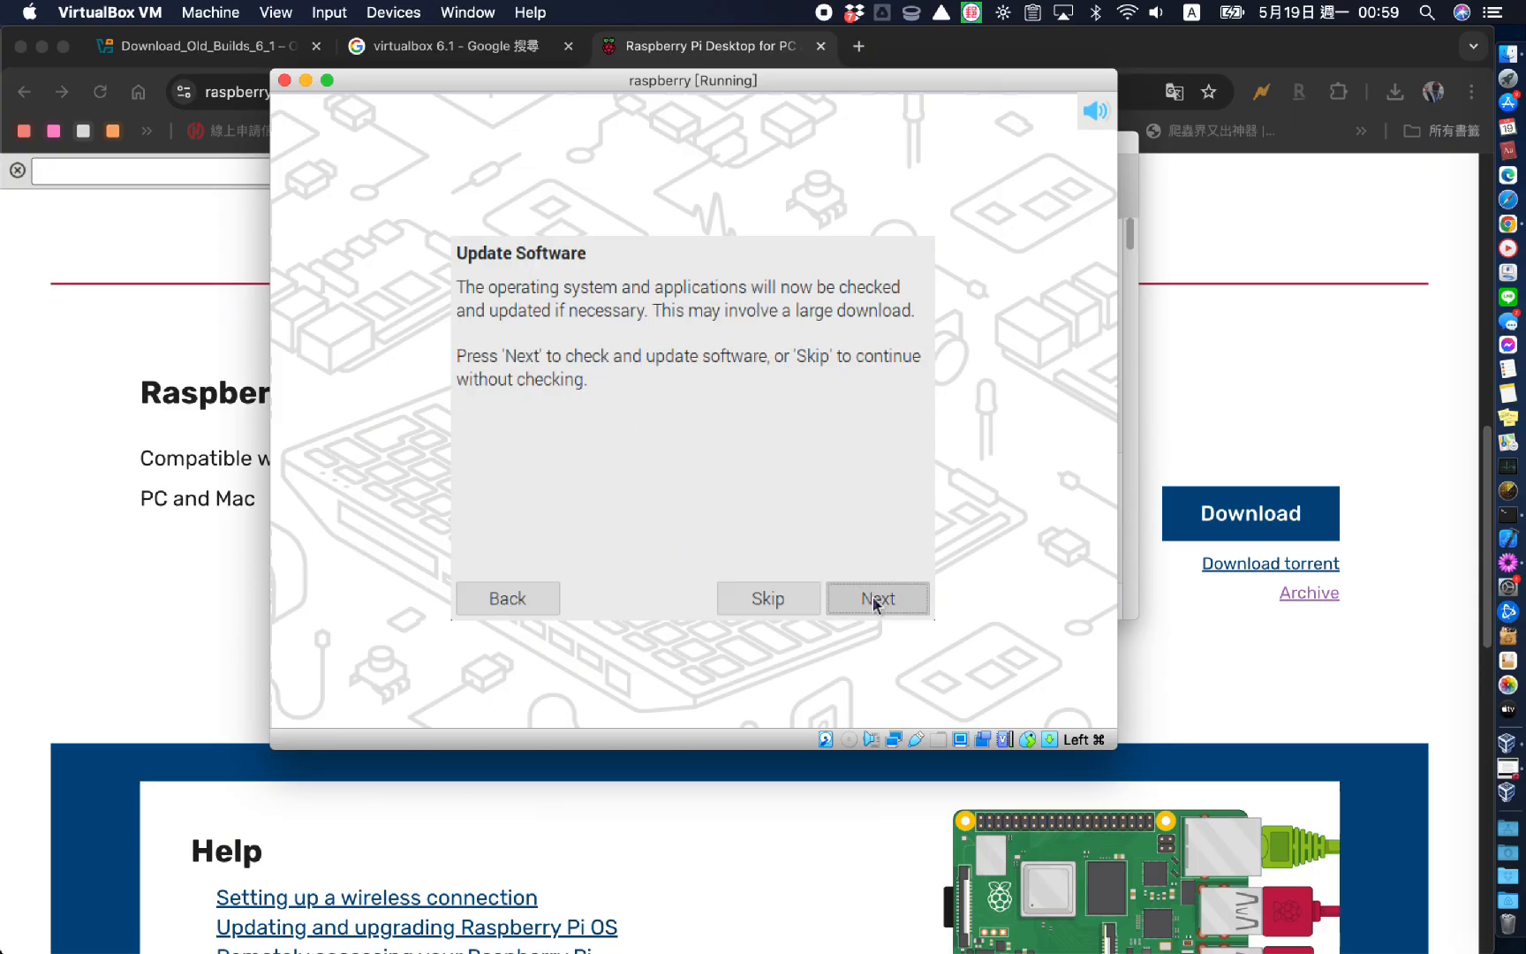
Skip the software update check and restart the Pi
left_click(769, 599)
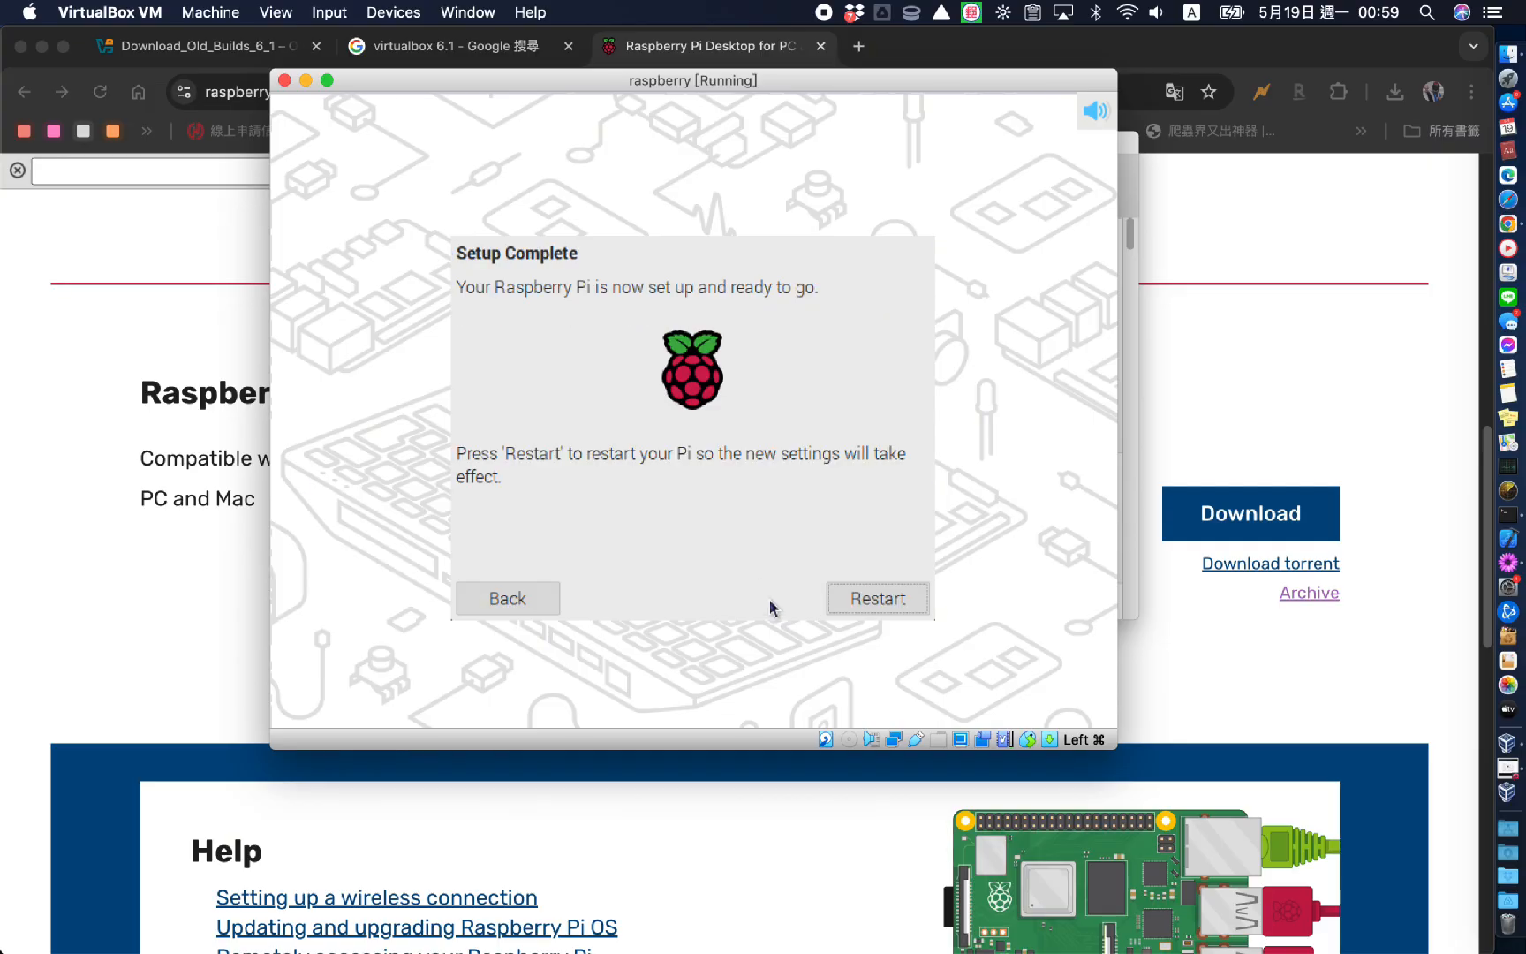
left_click(844, 601)
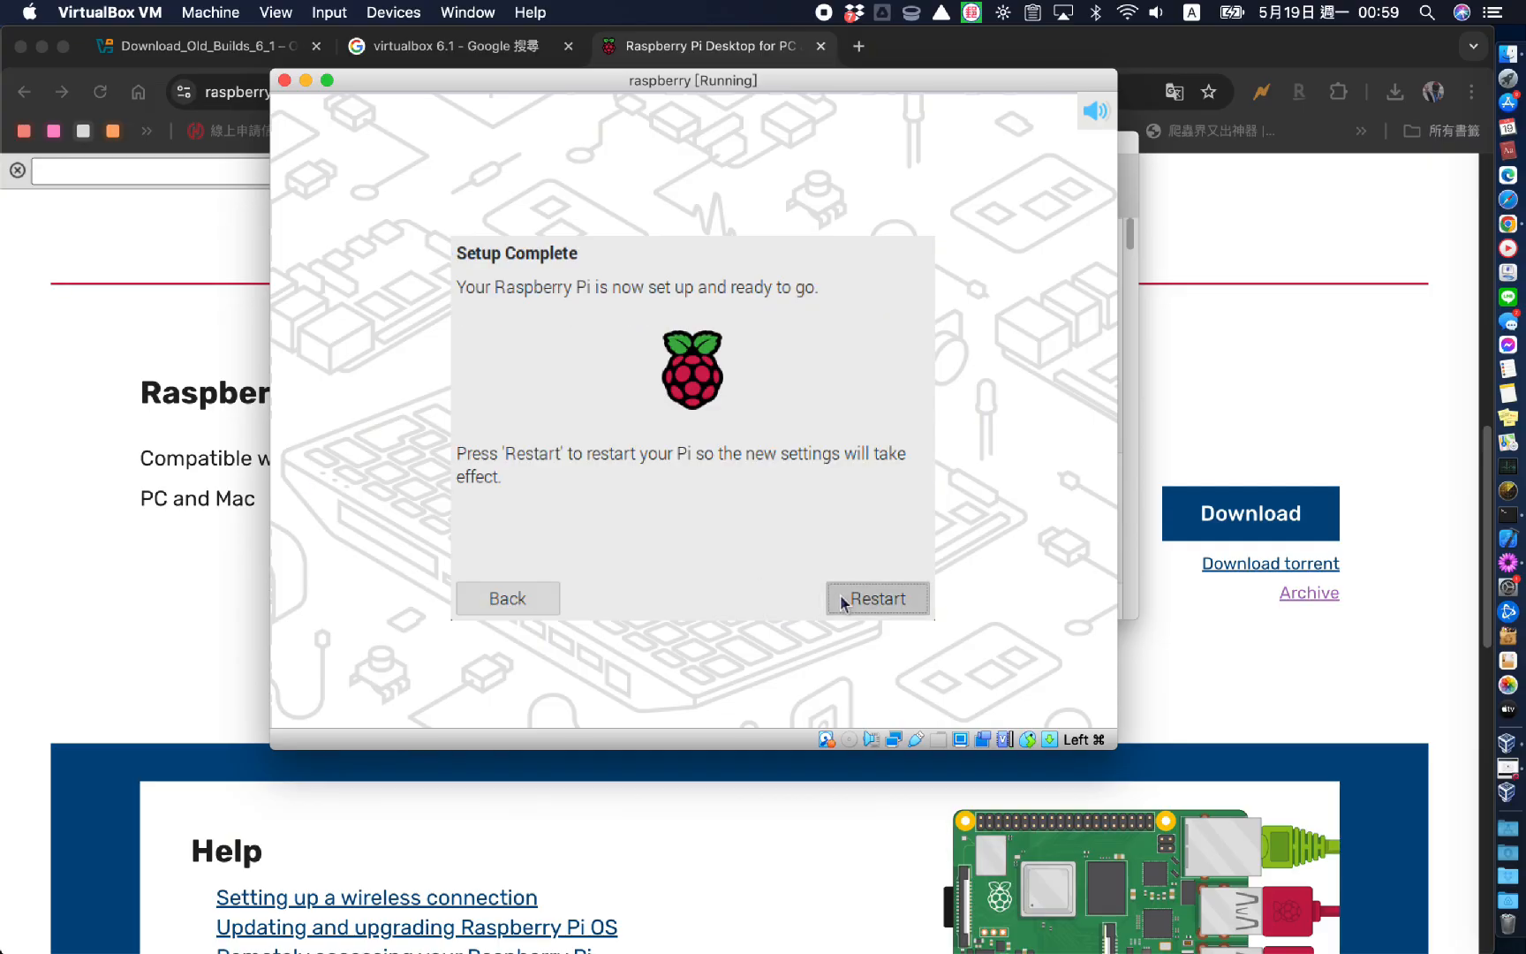
left_click(891, 603)
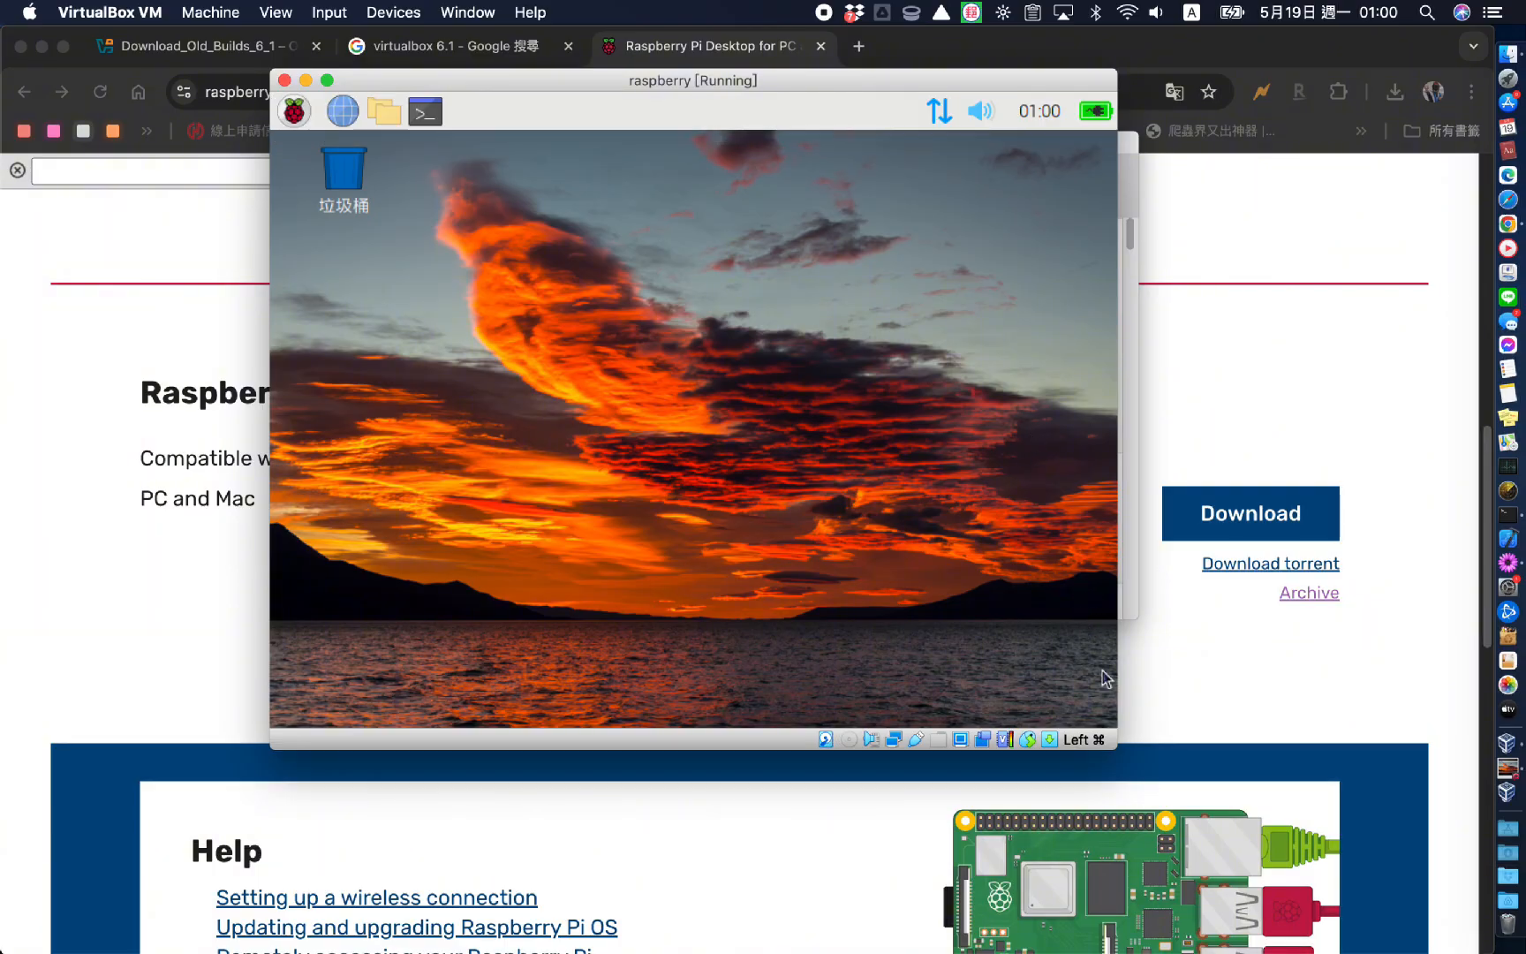
Enlarge the Raspberry Pi VM window and browse the files in the file manager
left_click_drag(1115, 751, 1248, 849)
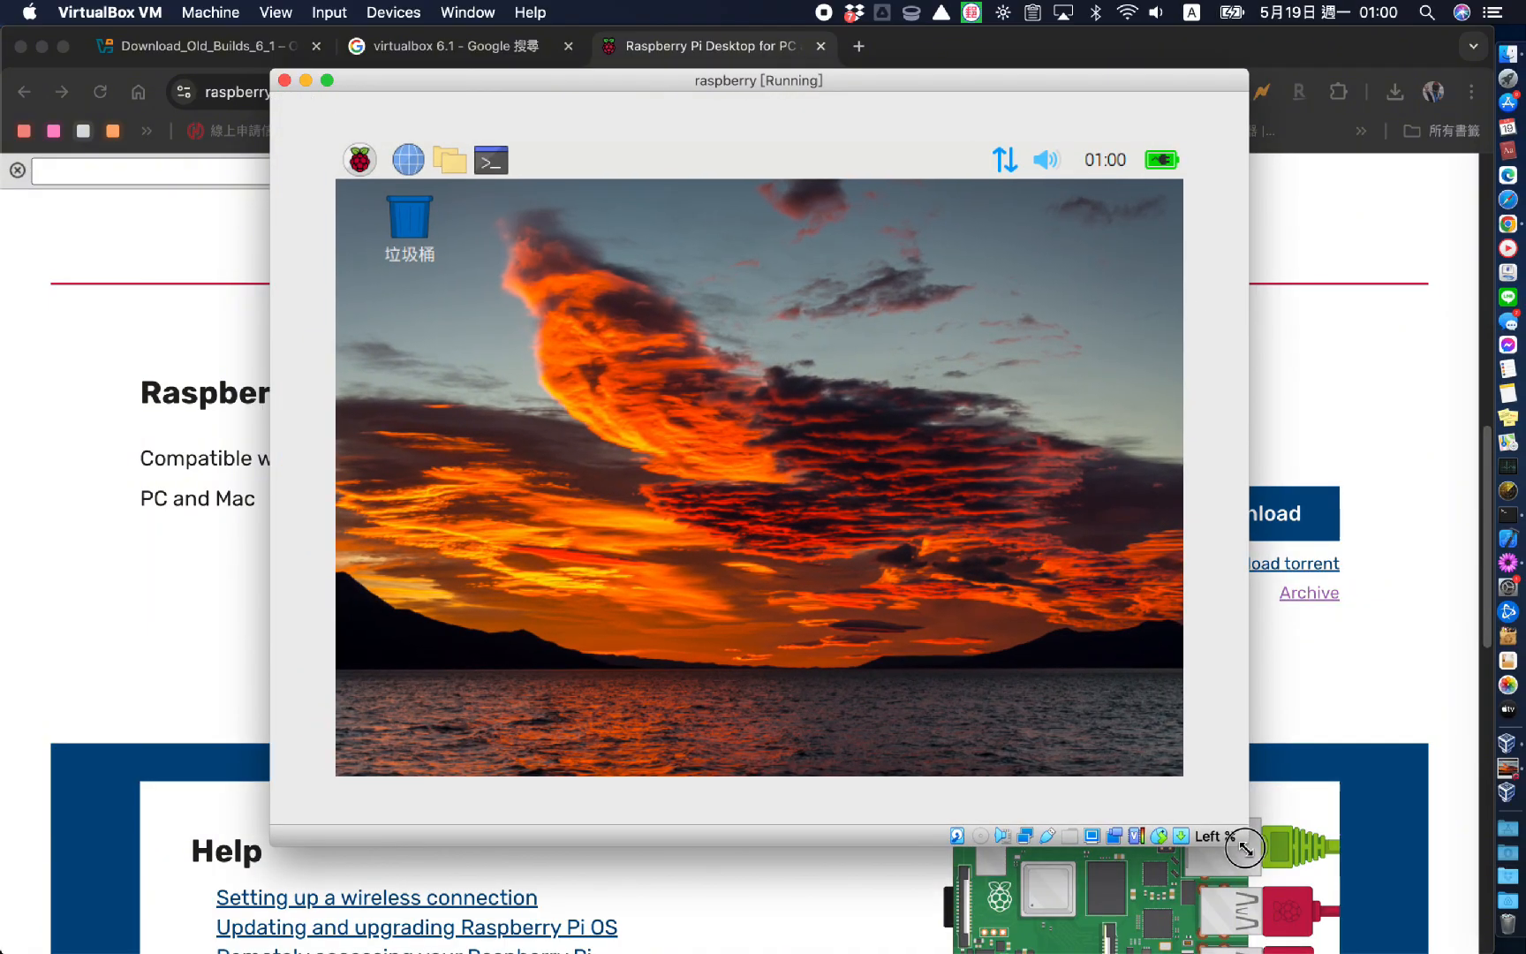
left_click(1097, 837)
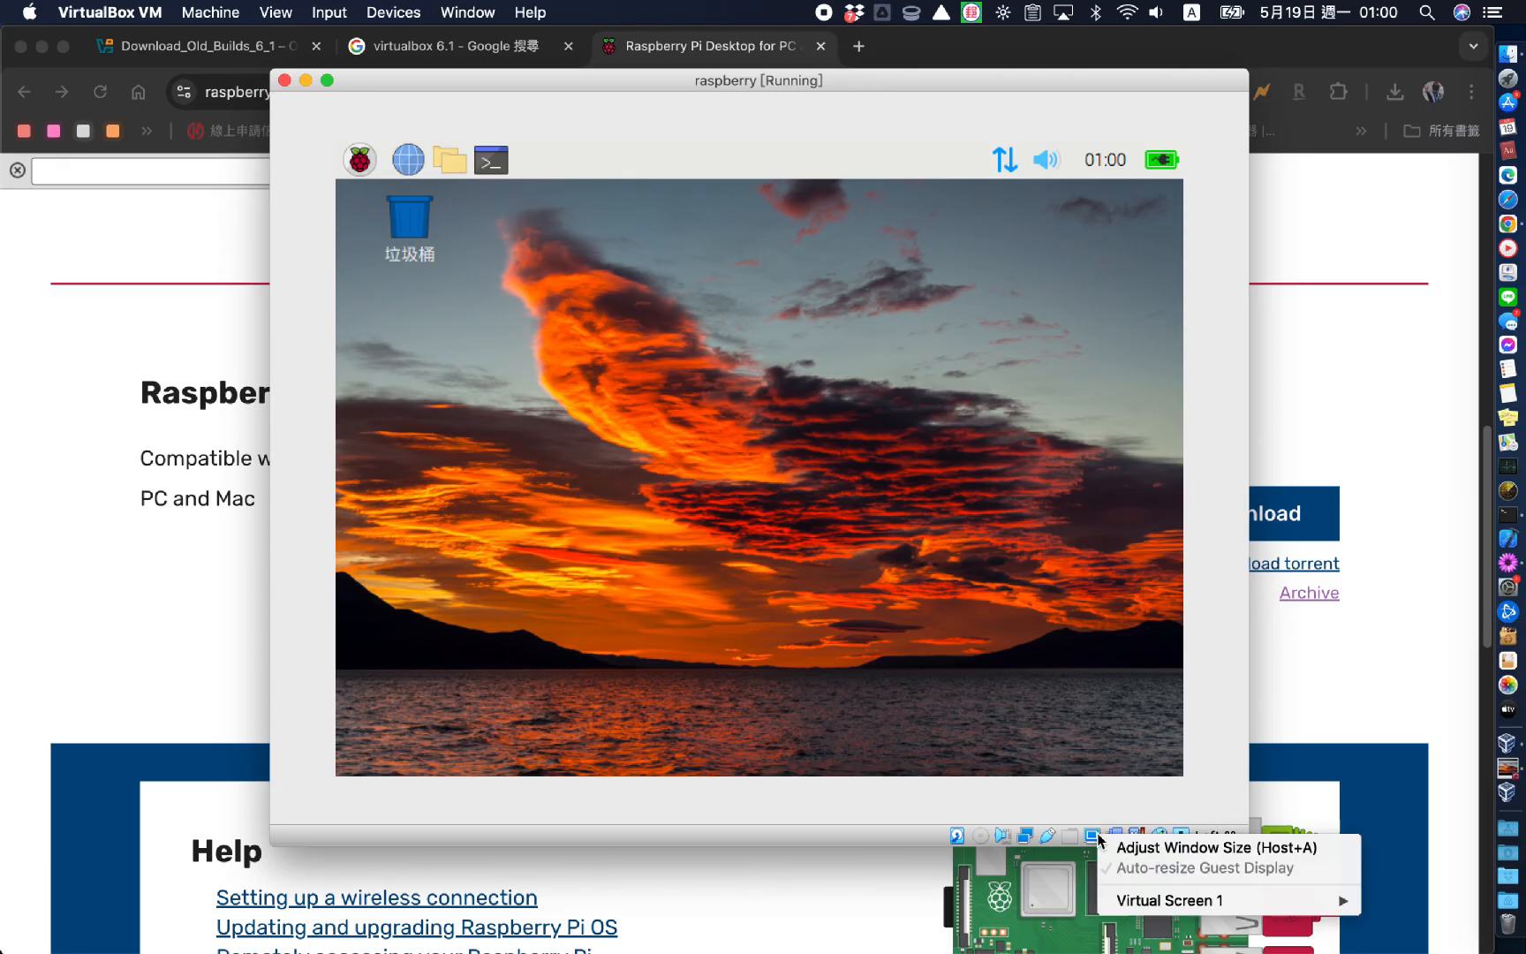
mouse_move(1157, 900)
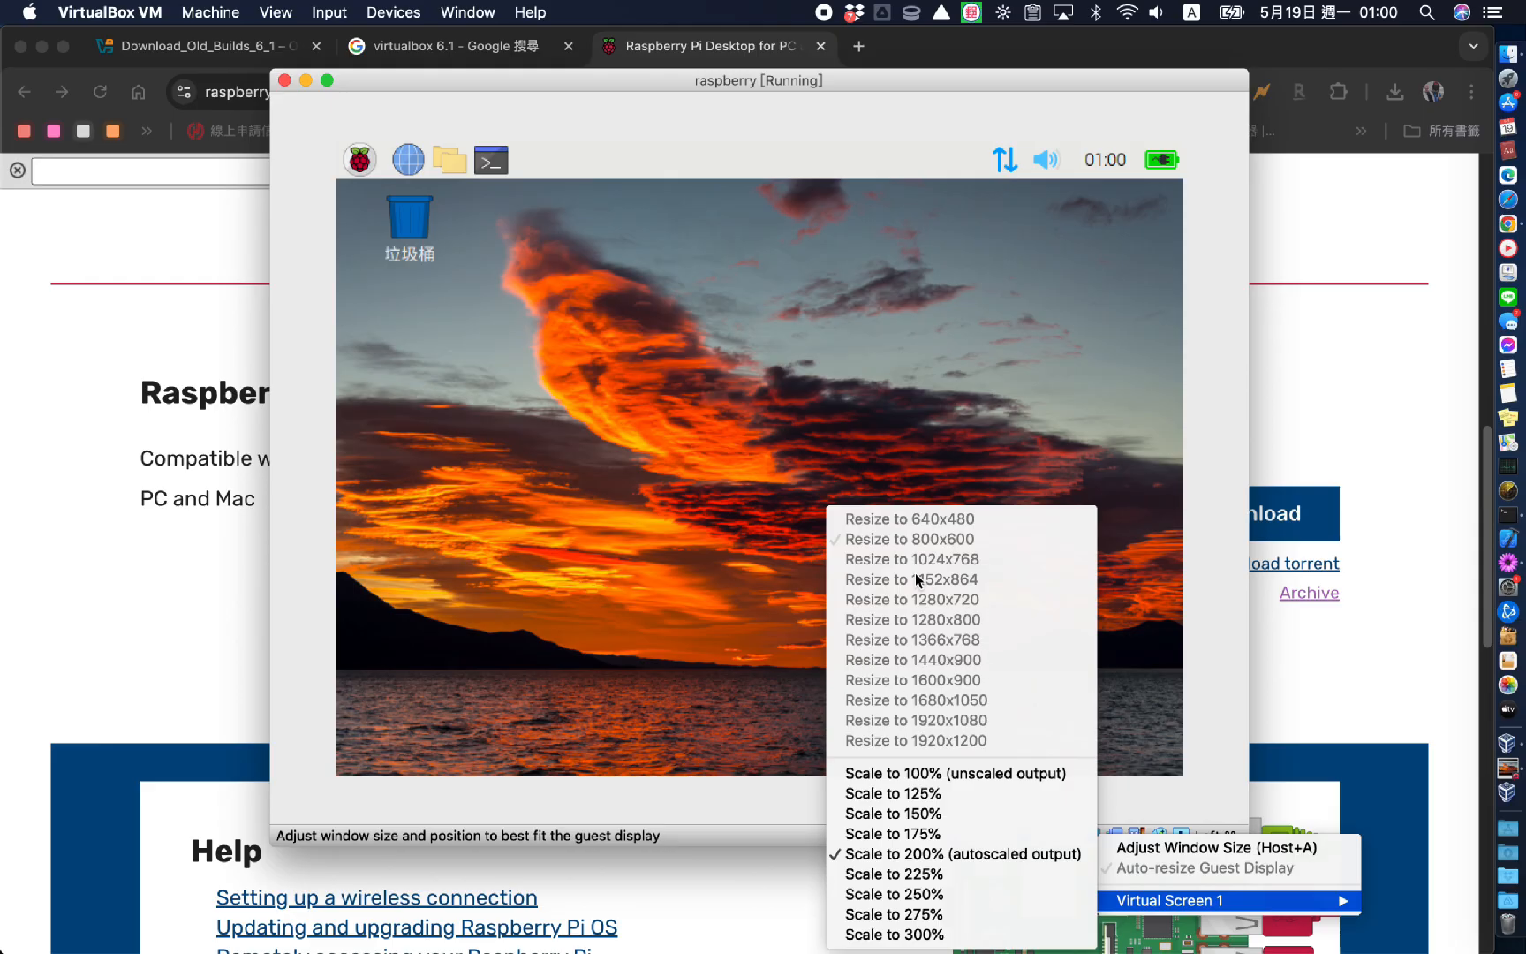
left_click(337, 448)
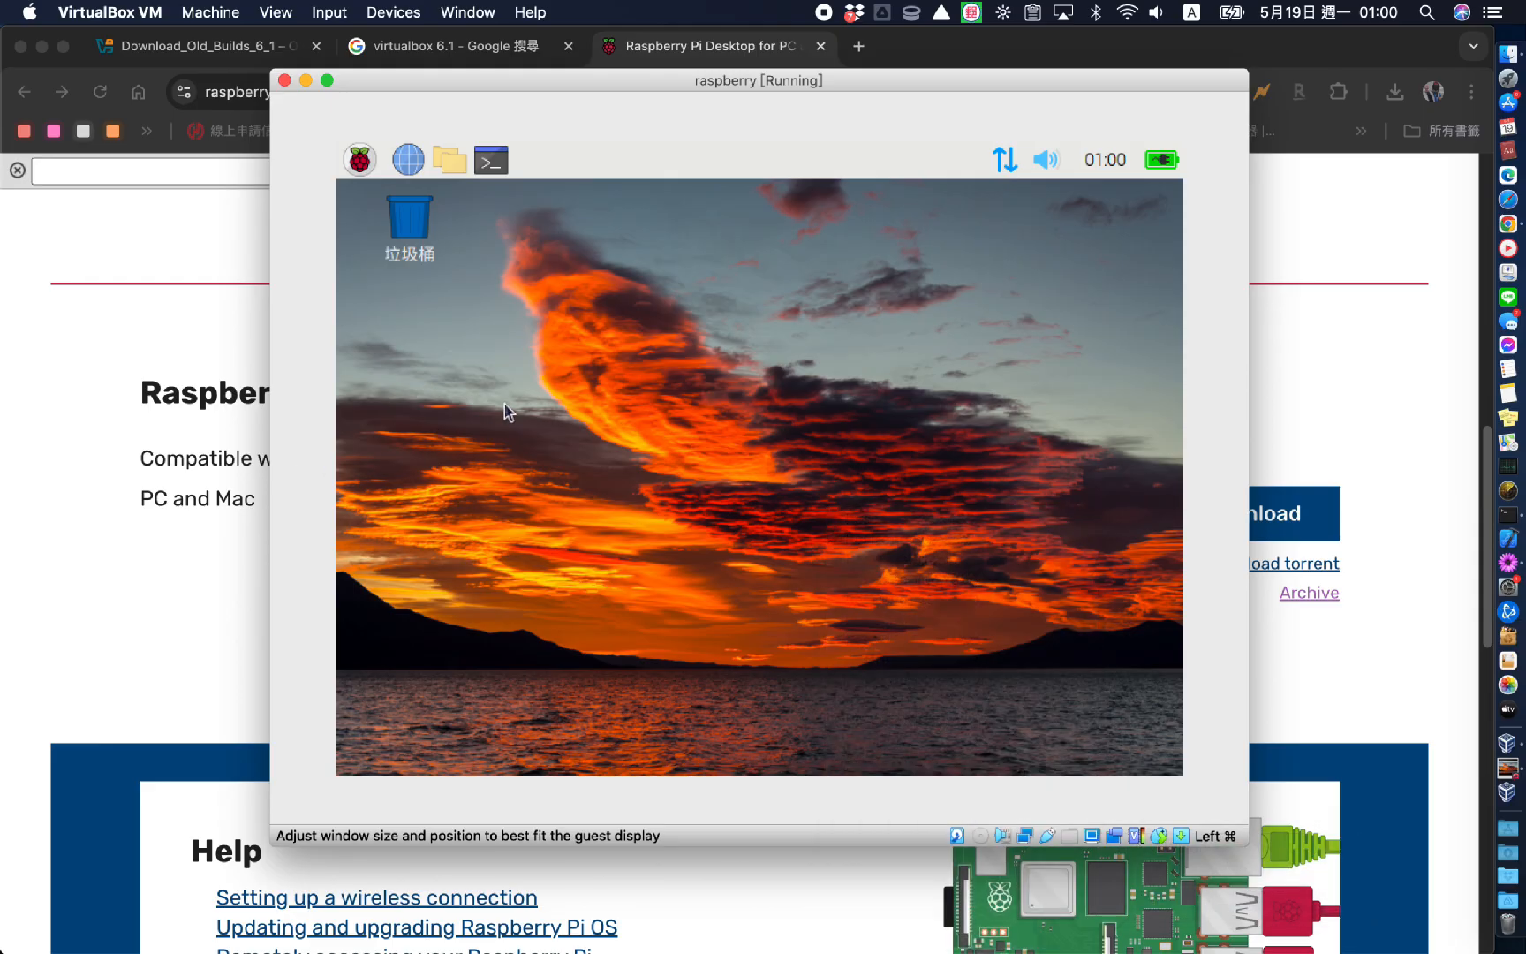
left_click(452, 163)
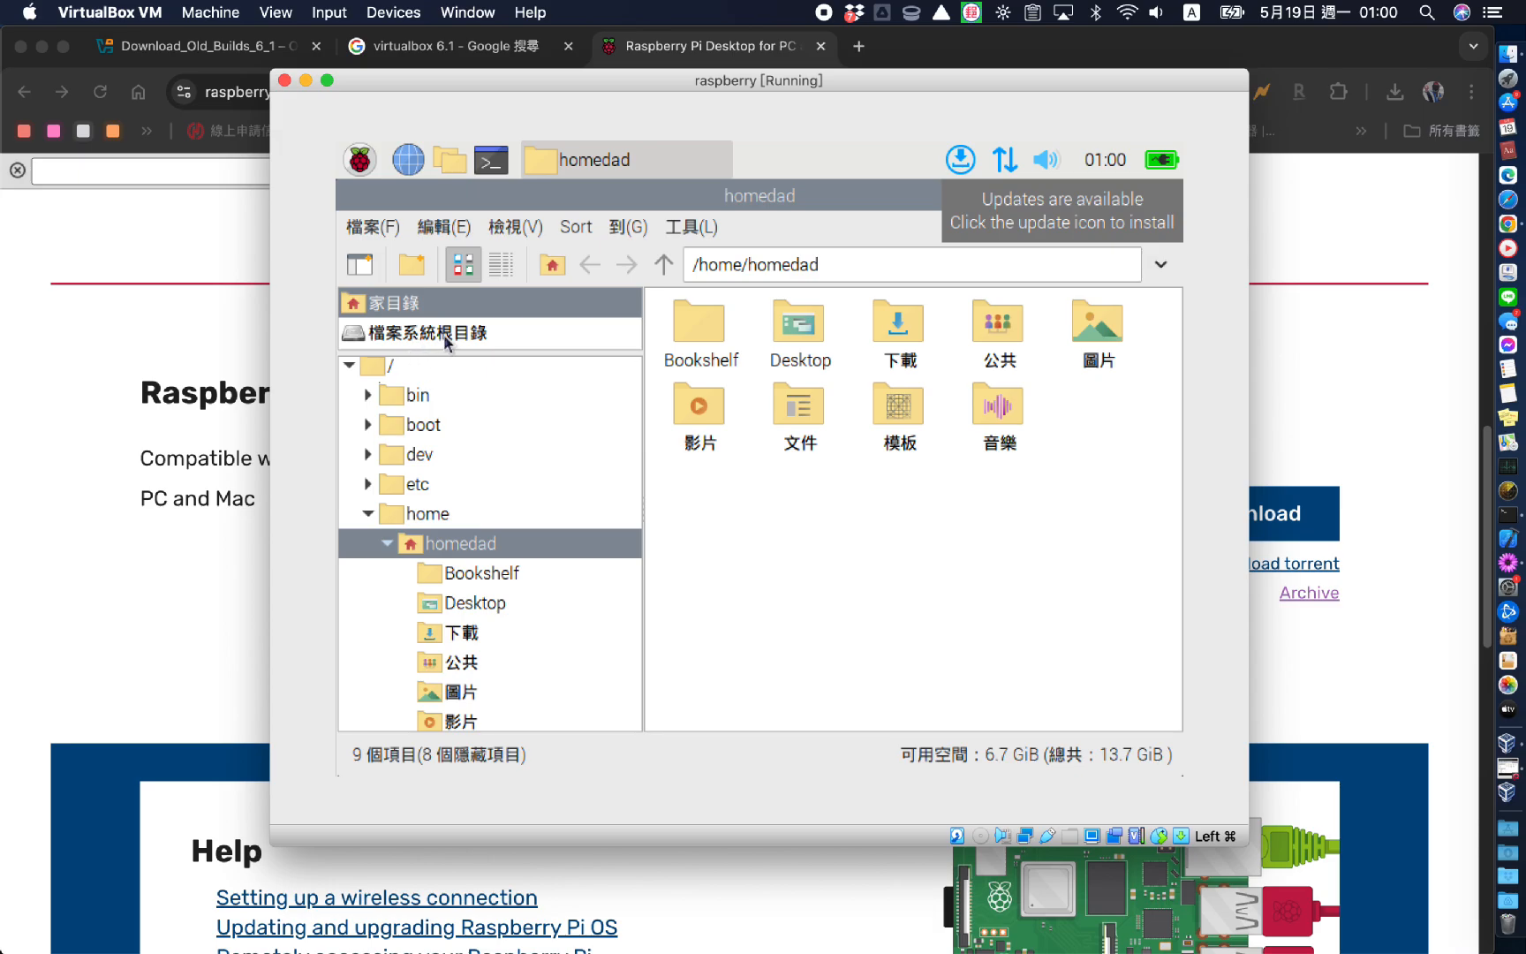
left_click(444, 336)
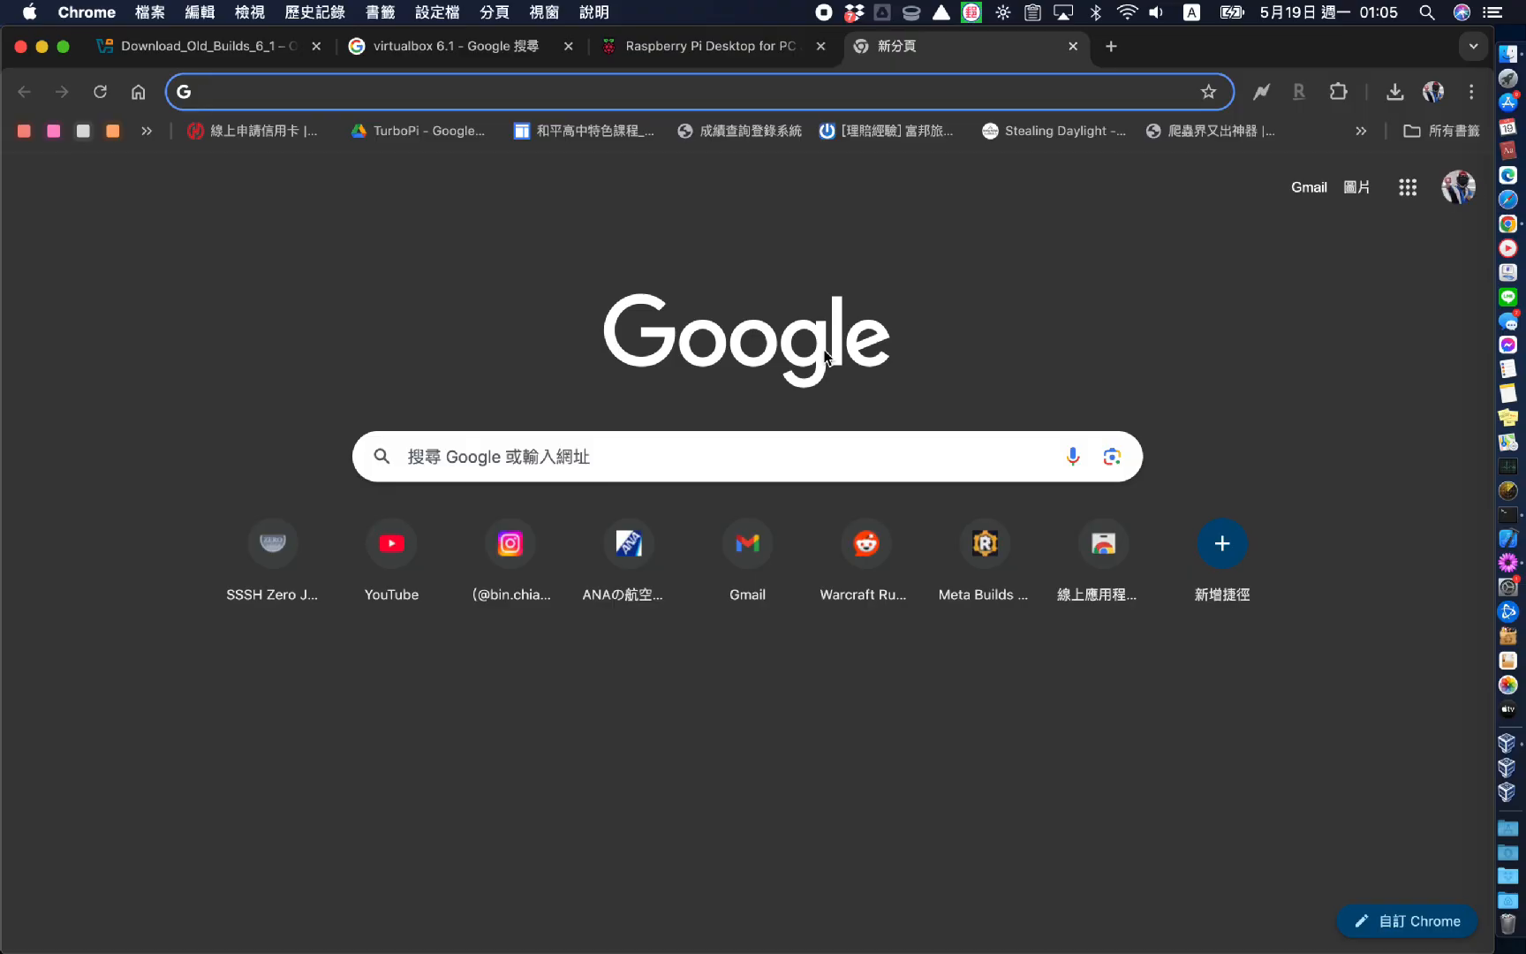
Search 'virtualbox 6.1.50 guest addition' and download VBoxGuestAdditions_6.1.50.iso from the 6.1.50 index
type("vir")
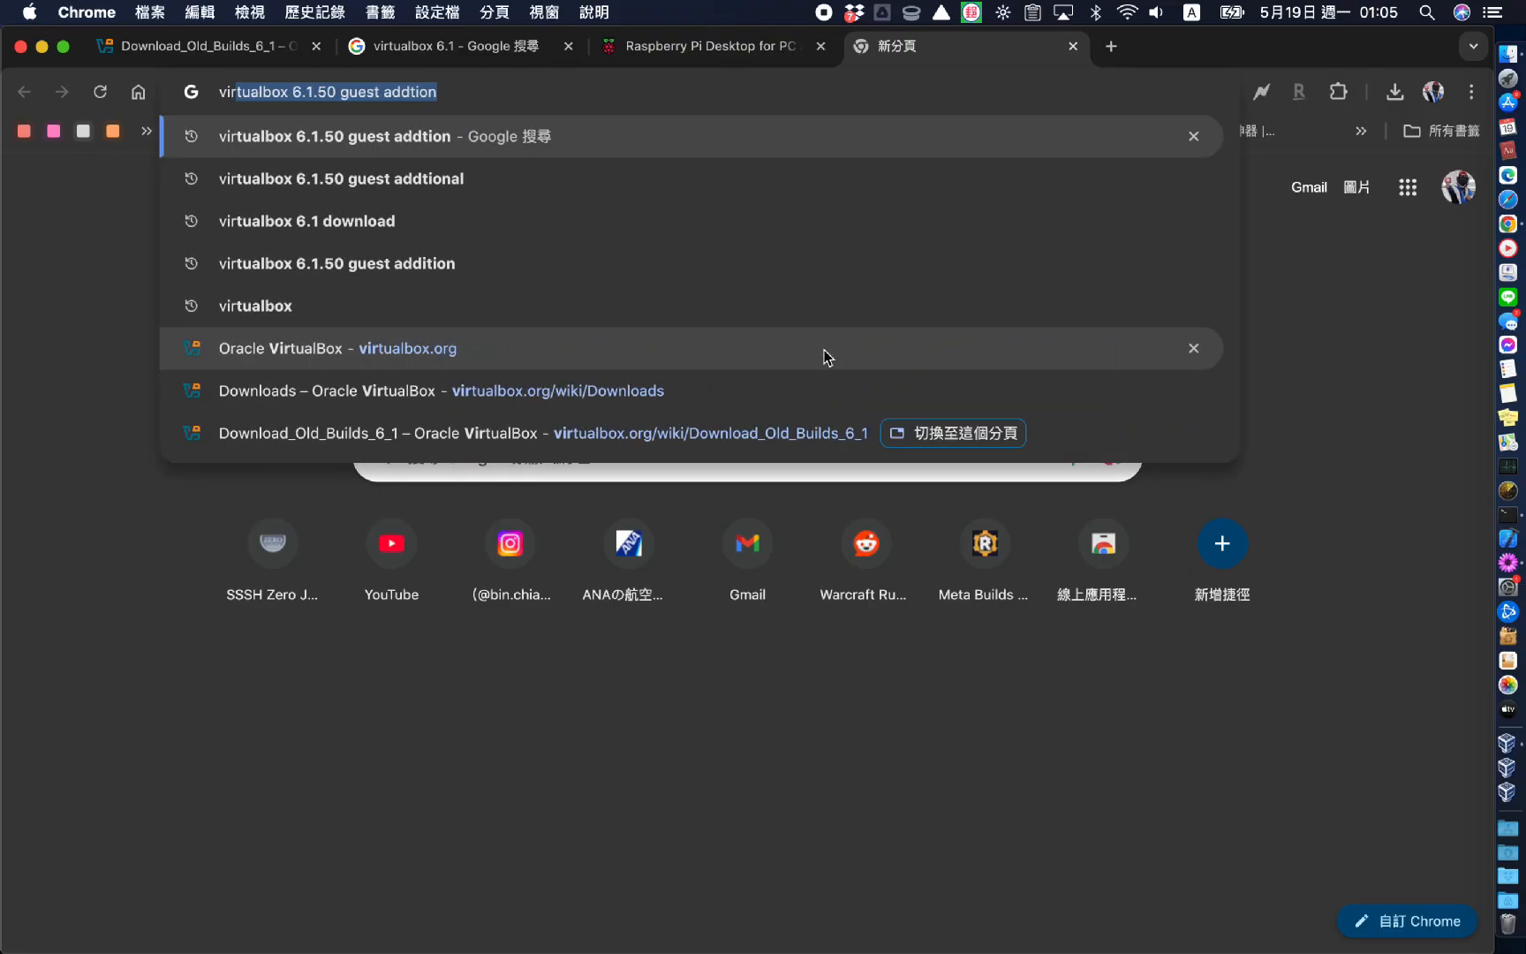
type("tualbox 6.1.50 guest addition")
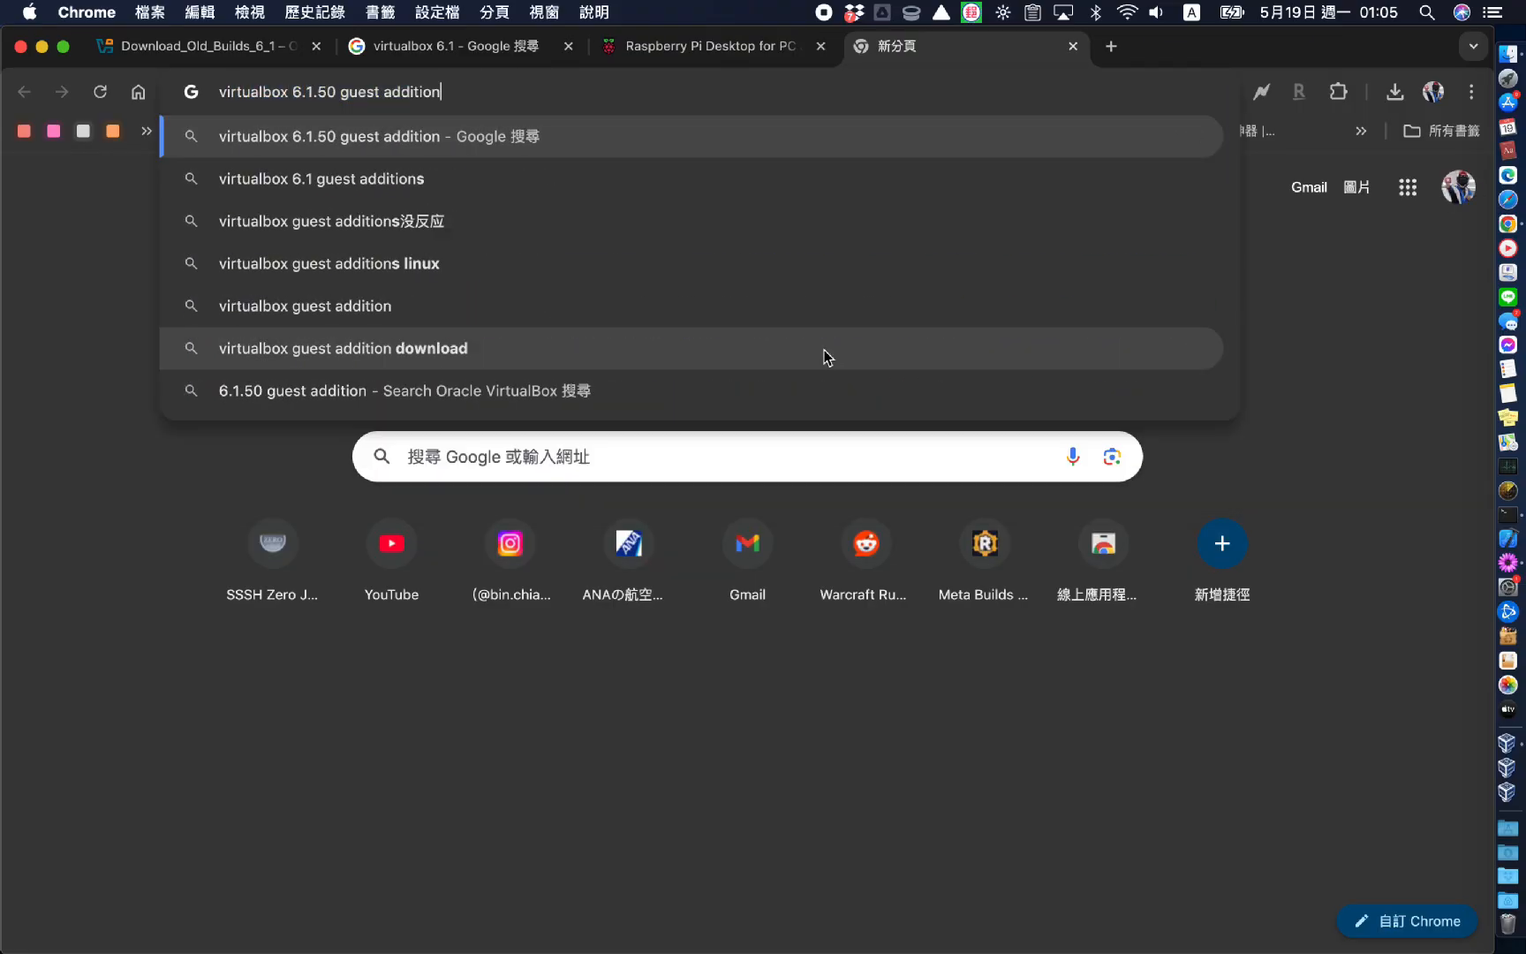
key("Return")
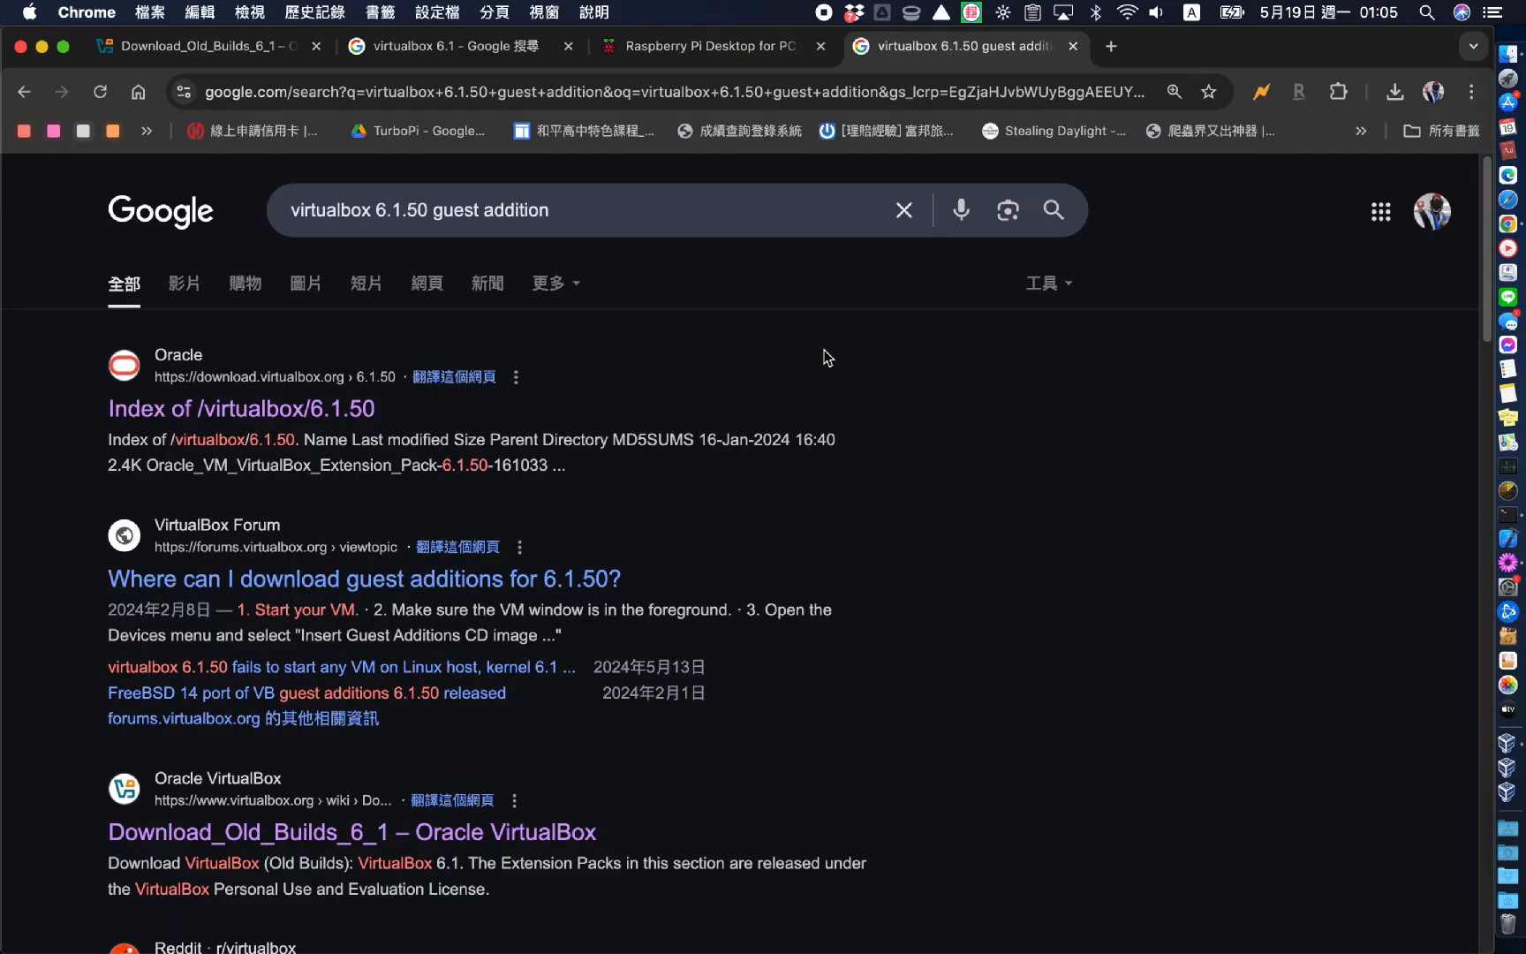
left_click(309, 415)
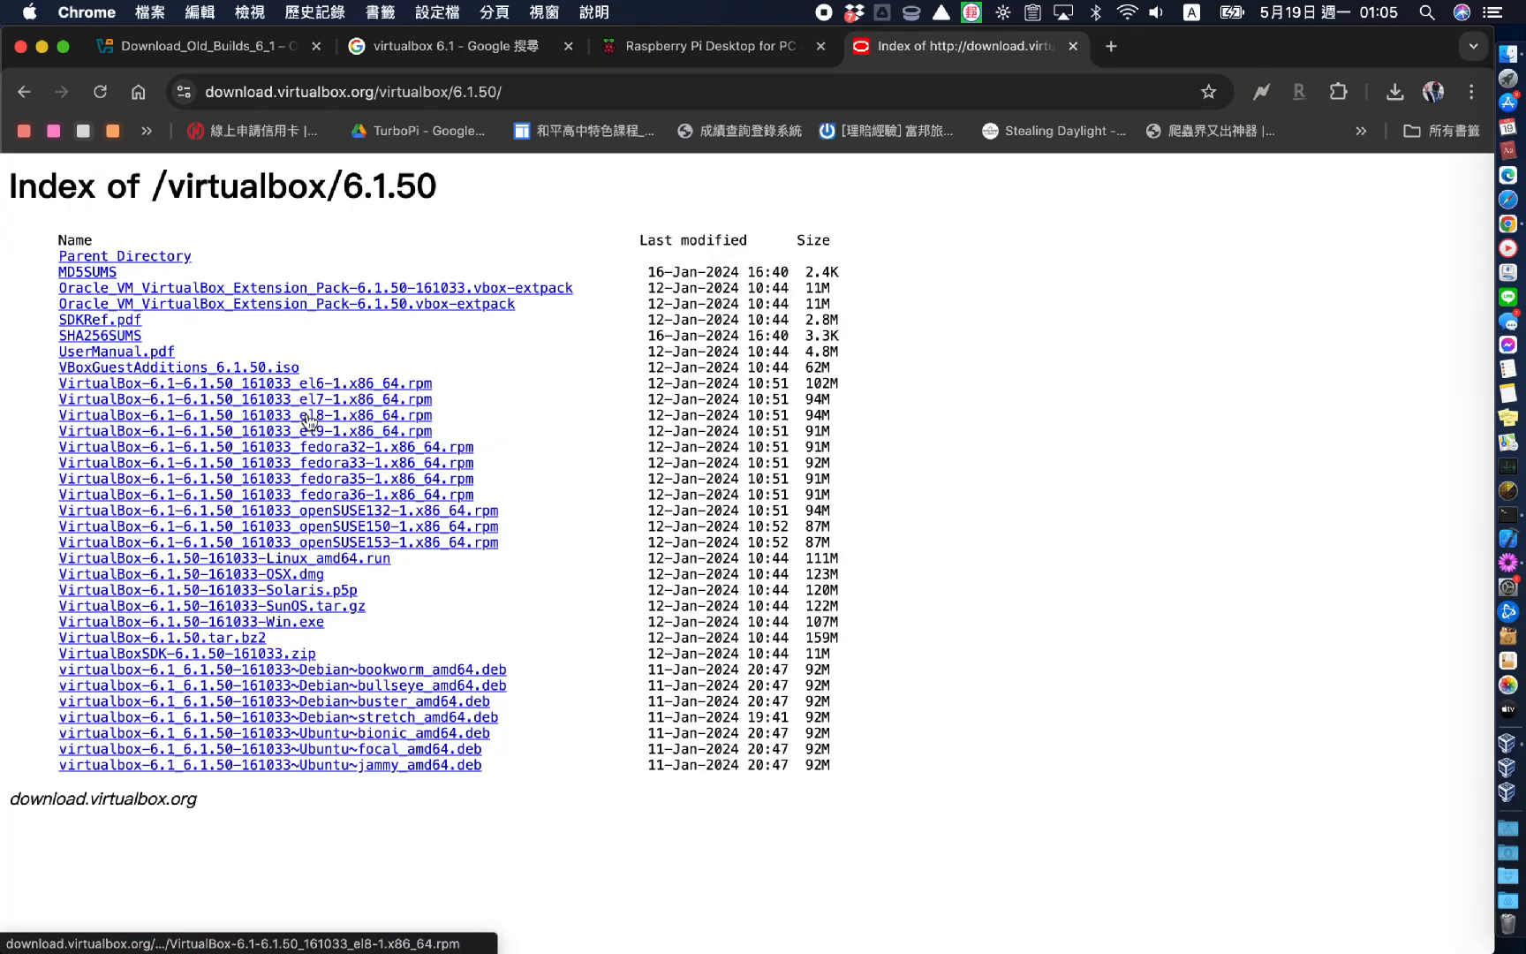
triple_click(322, 366)
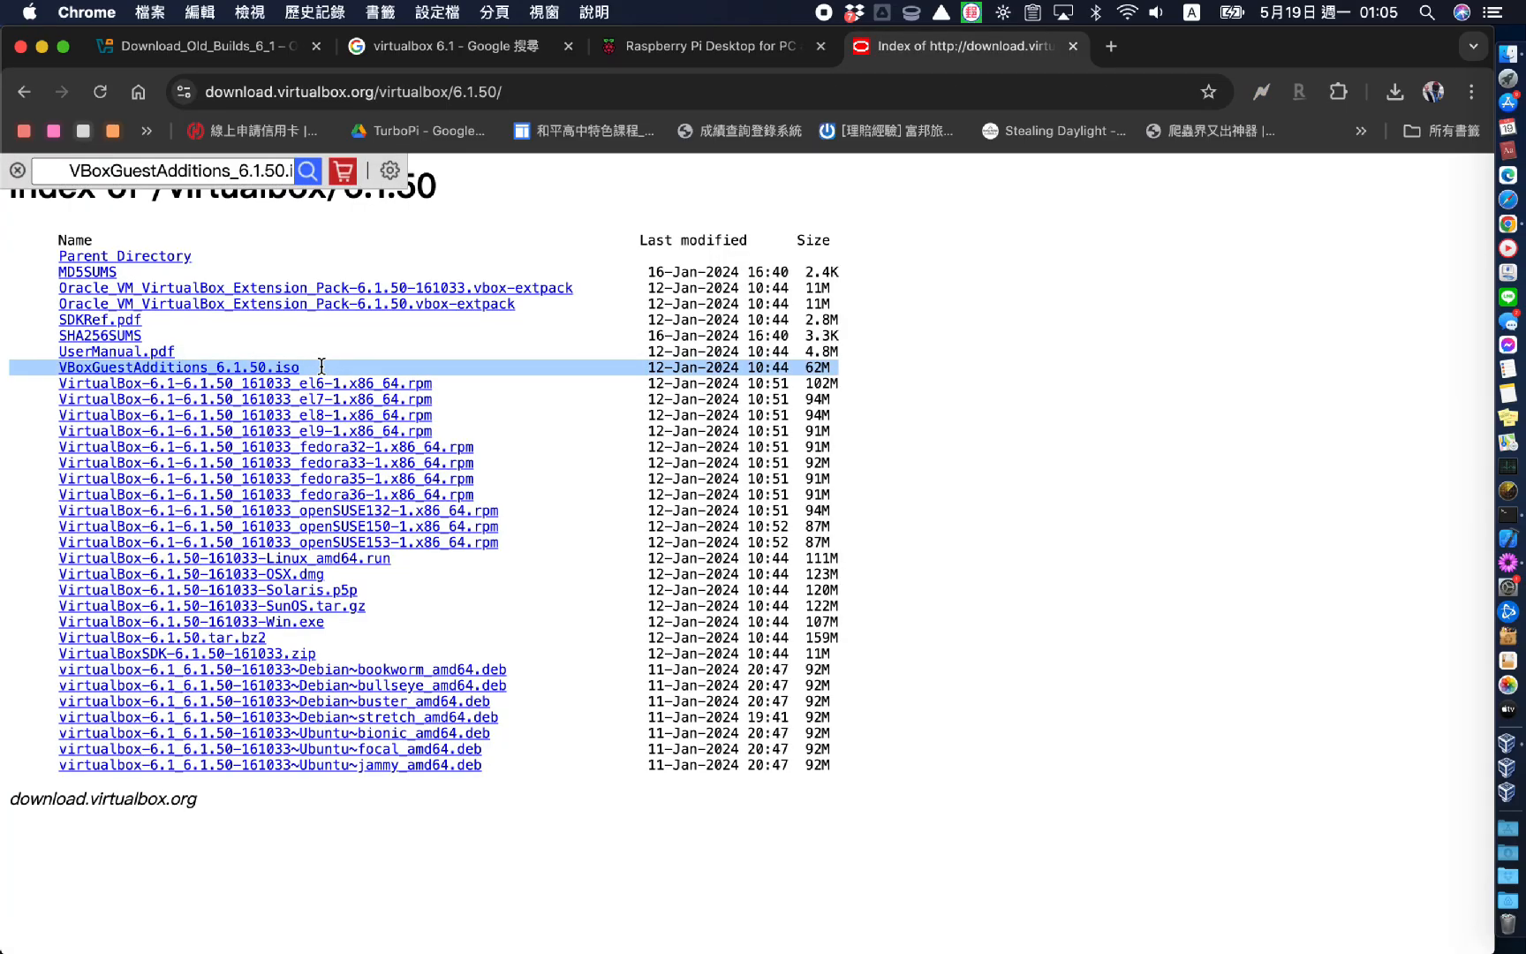
left_click(260, 370)
key("super+Tab")
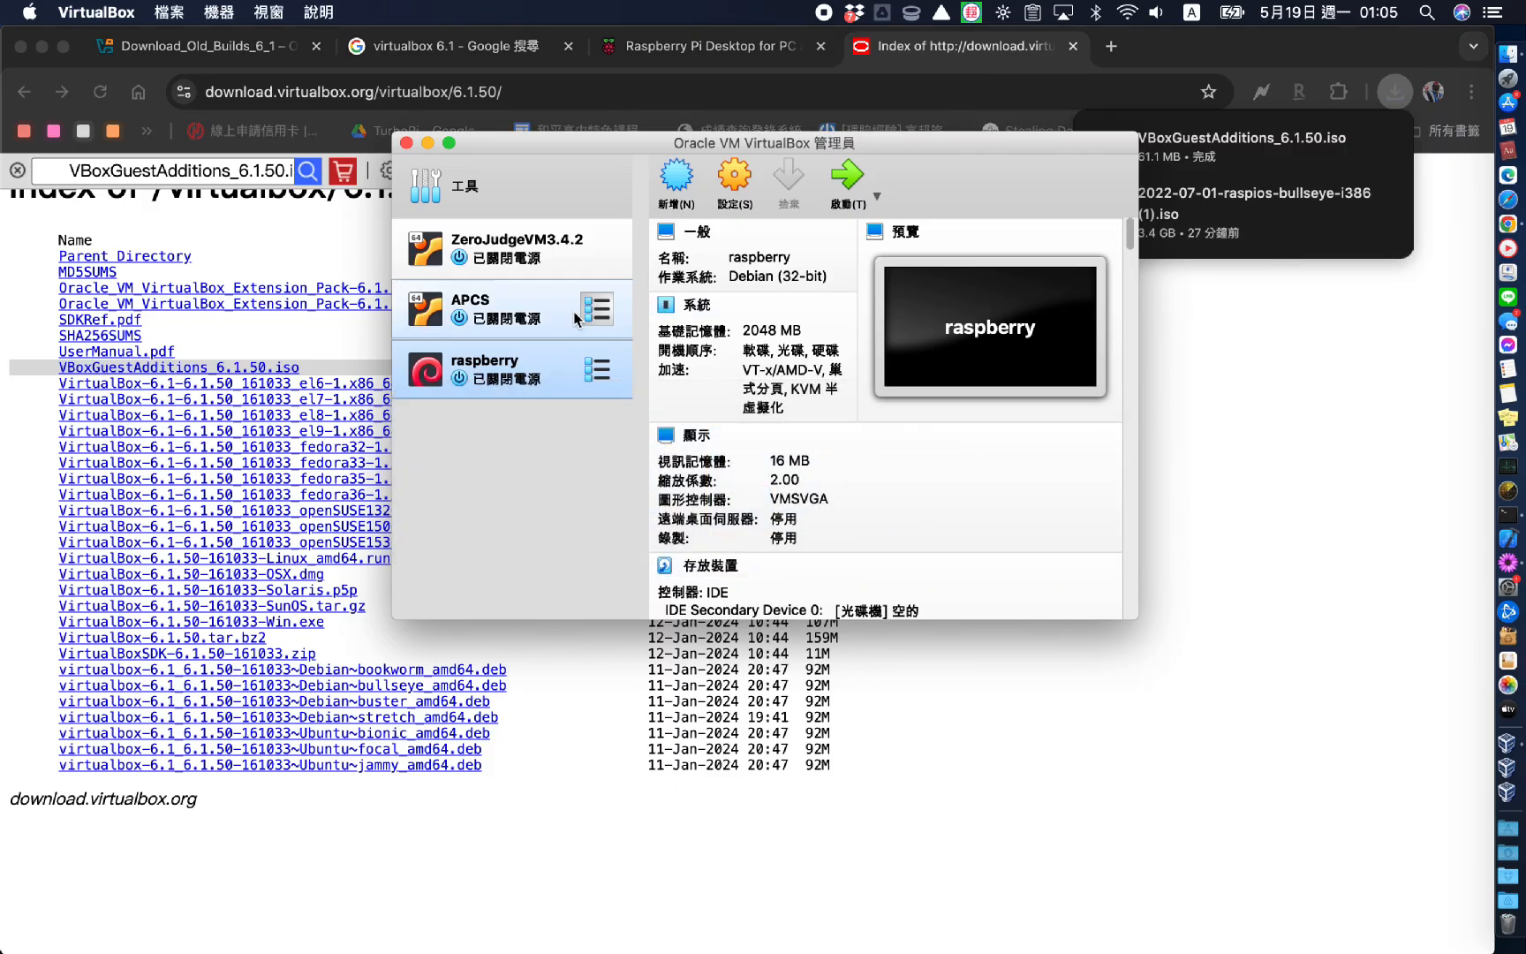
Load VBoxGuestAdditions_6.1.50.iso into raspberry's optical drive and start the VM
left_click(736, 183)
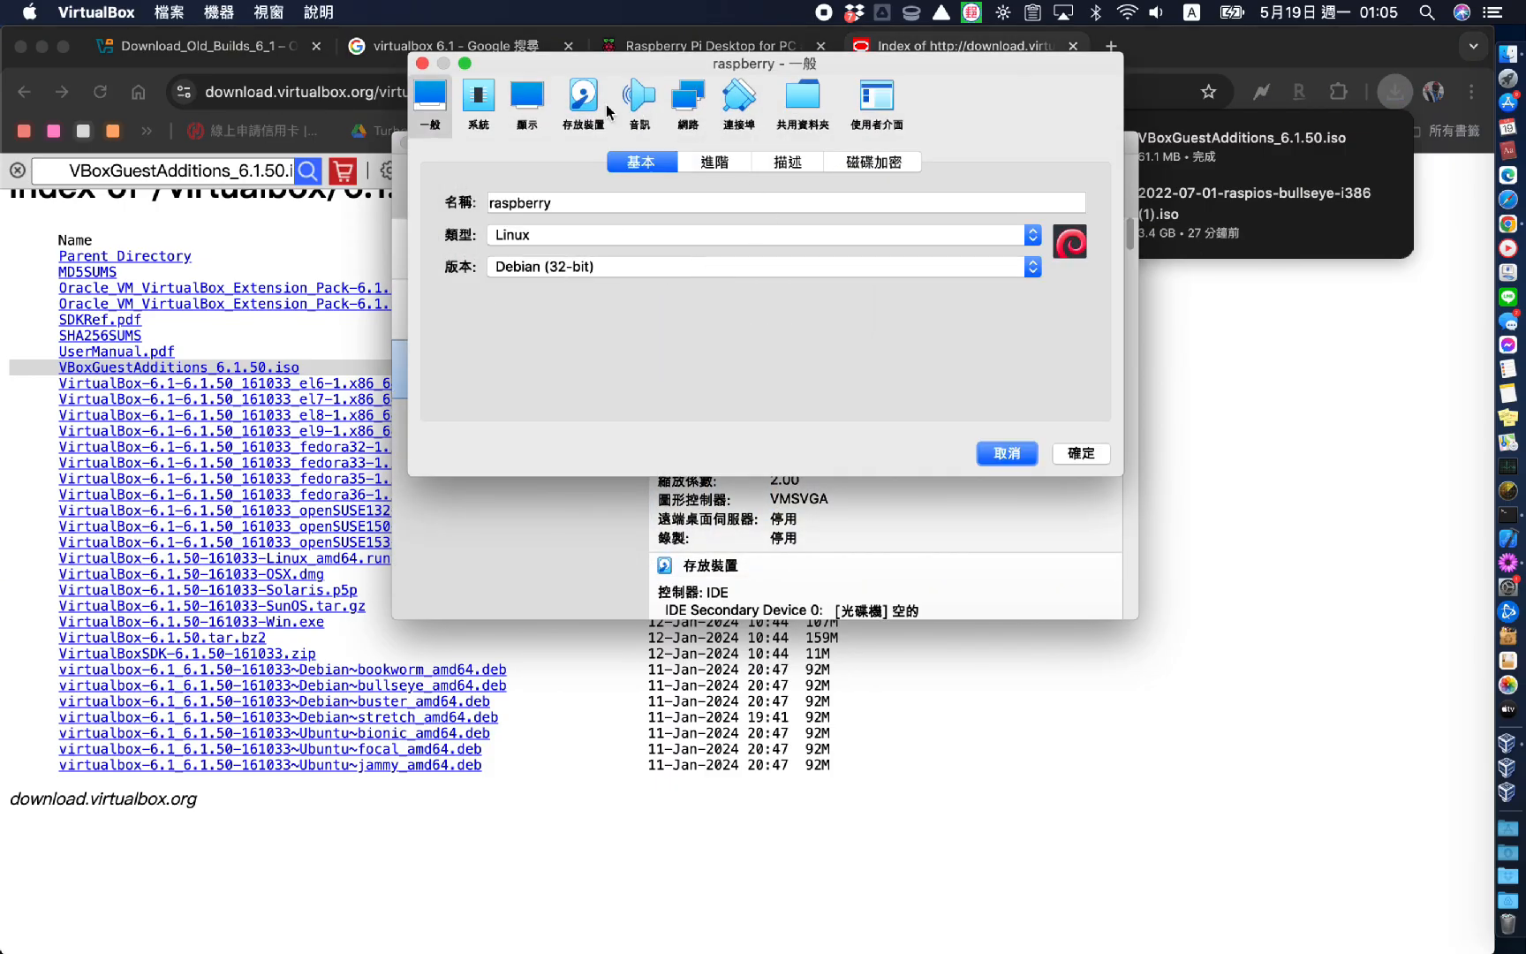
left_click(597, 112)
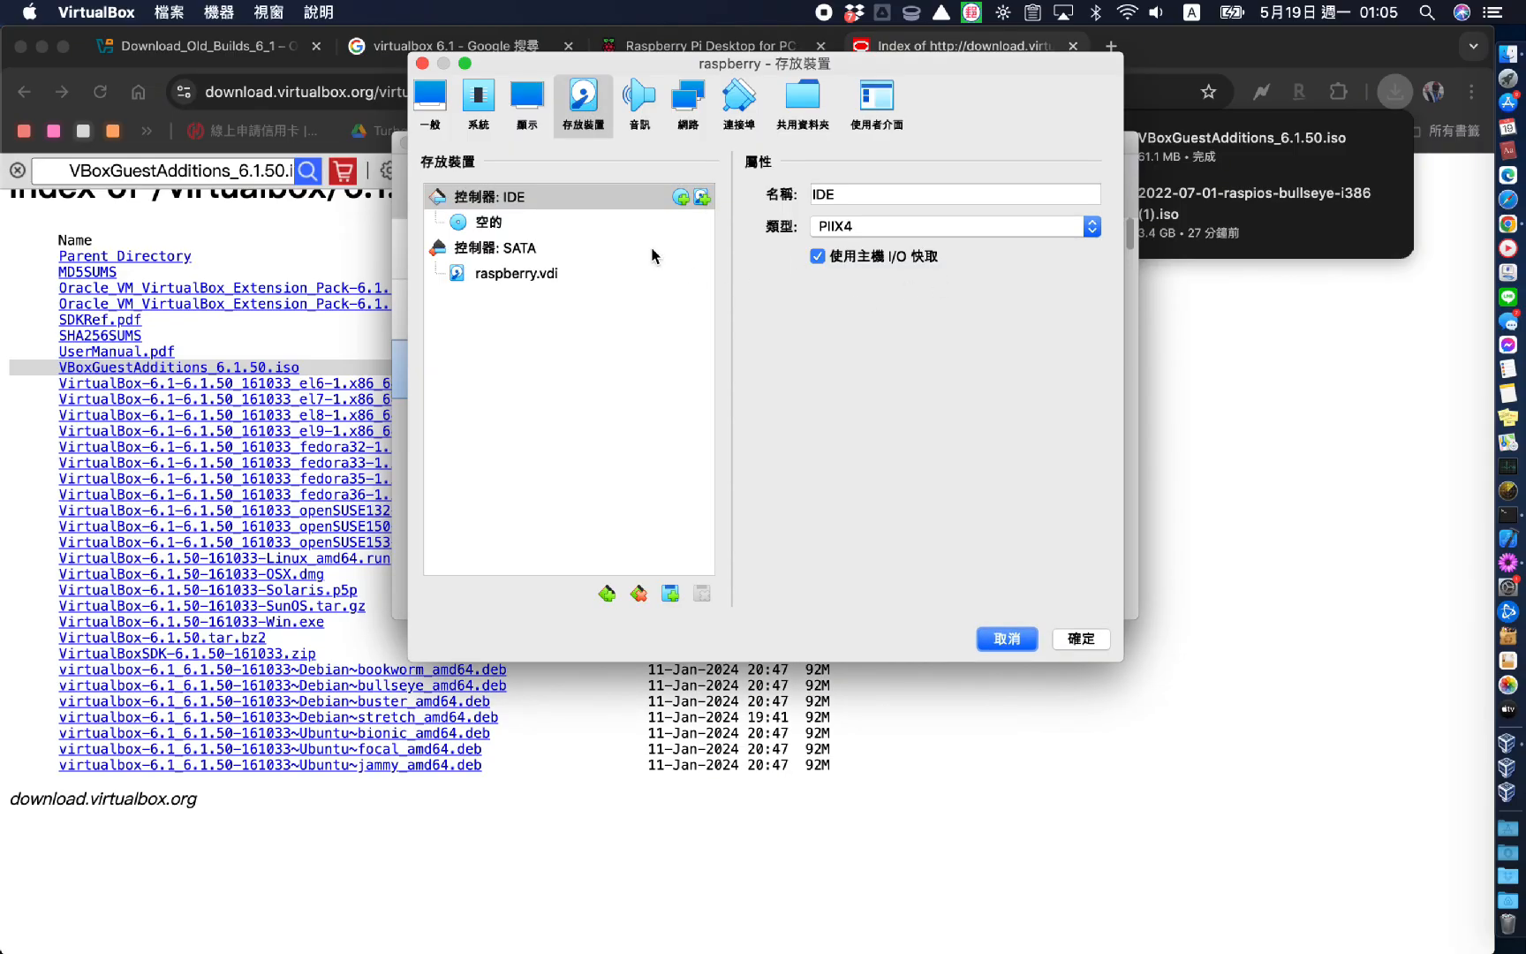
left_click(487, 224)
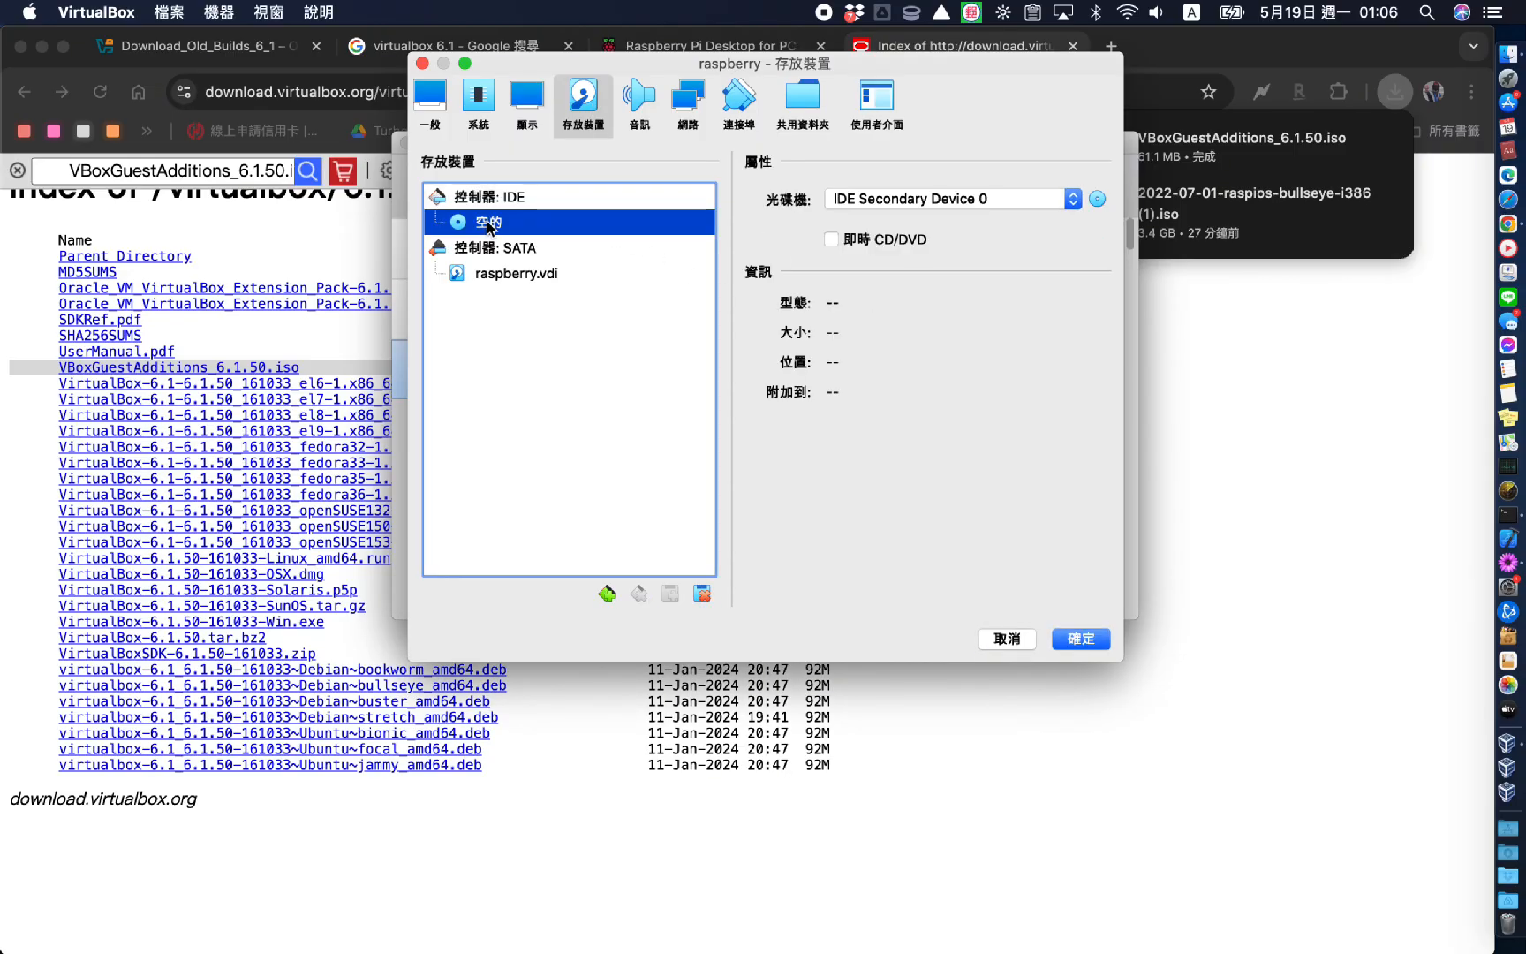
left_click(1097, 200)
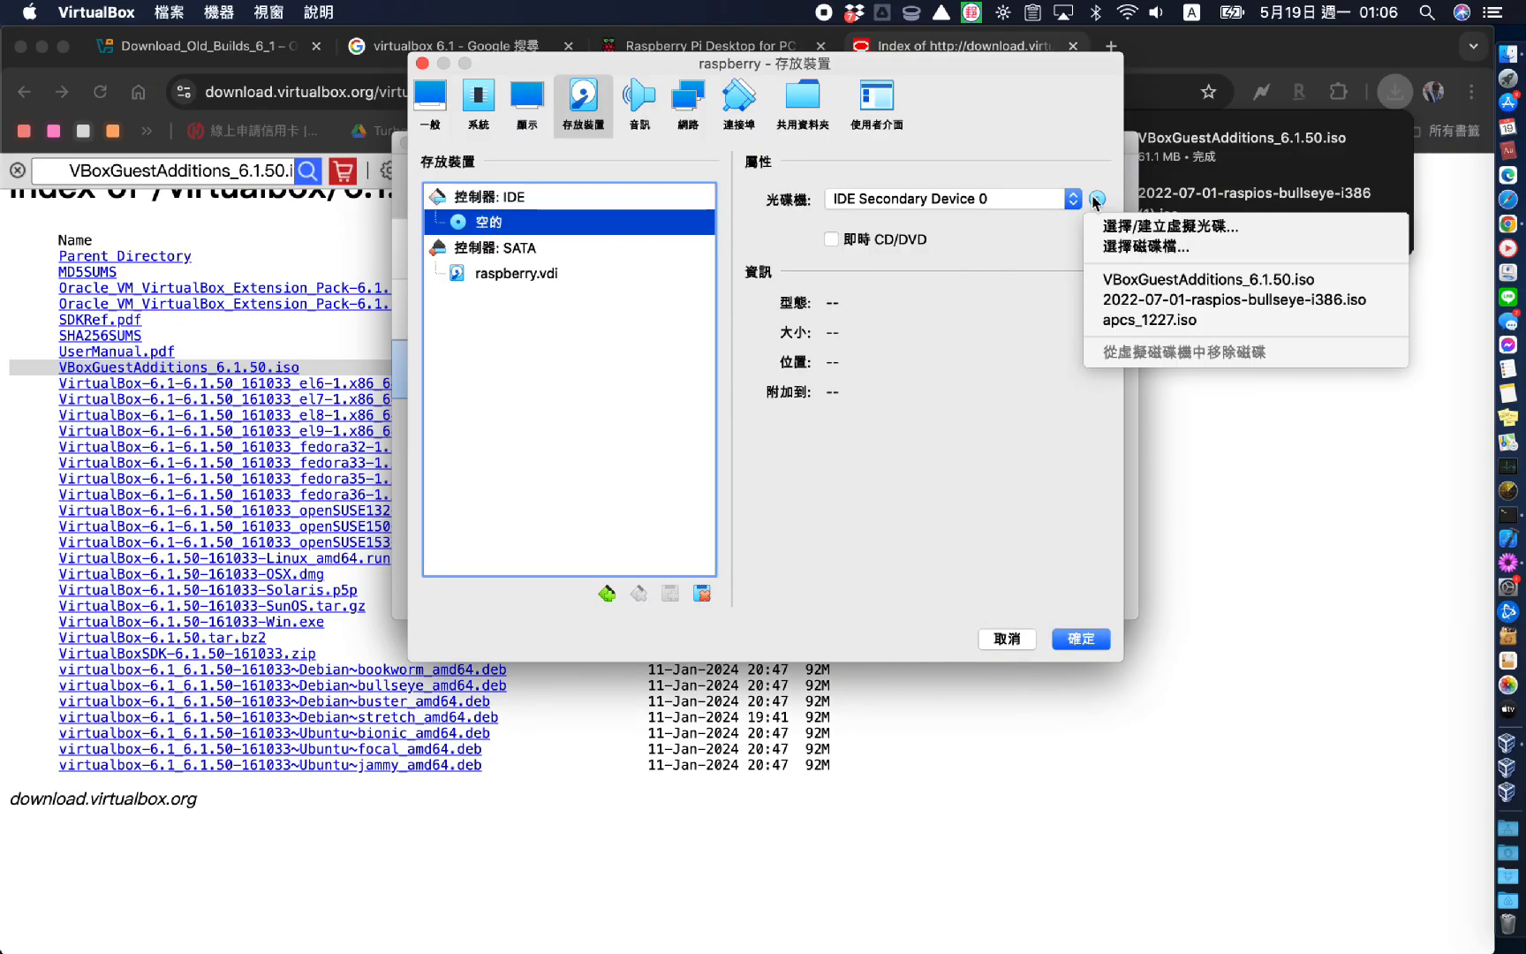
left_click(1134, 280)
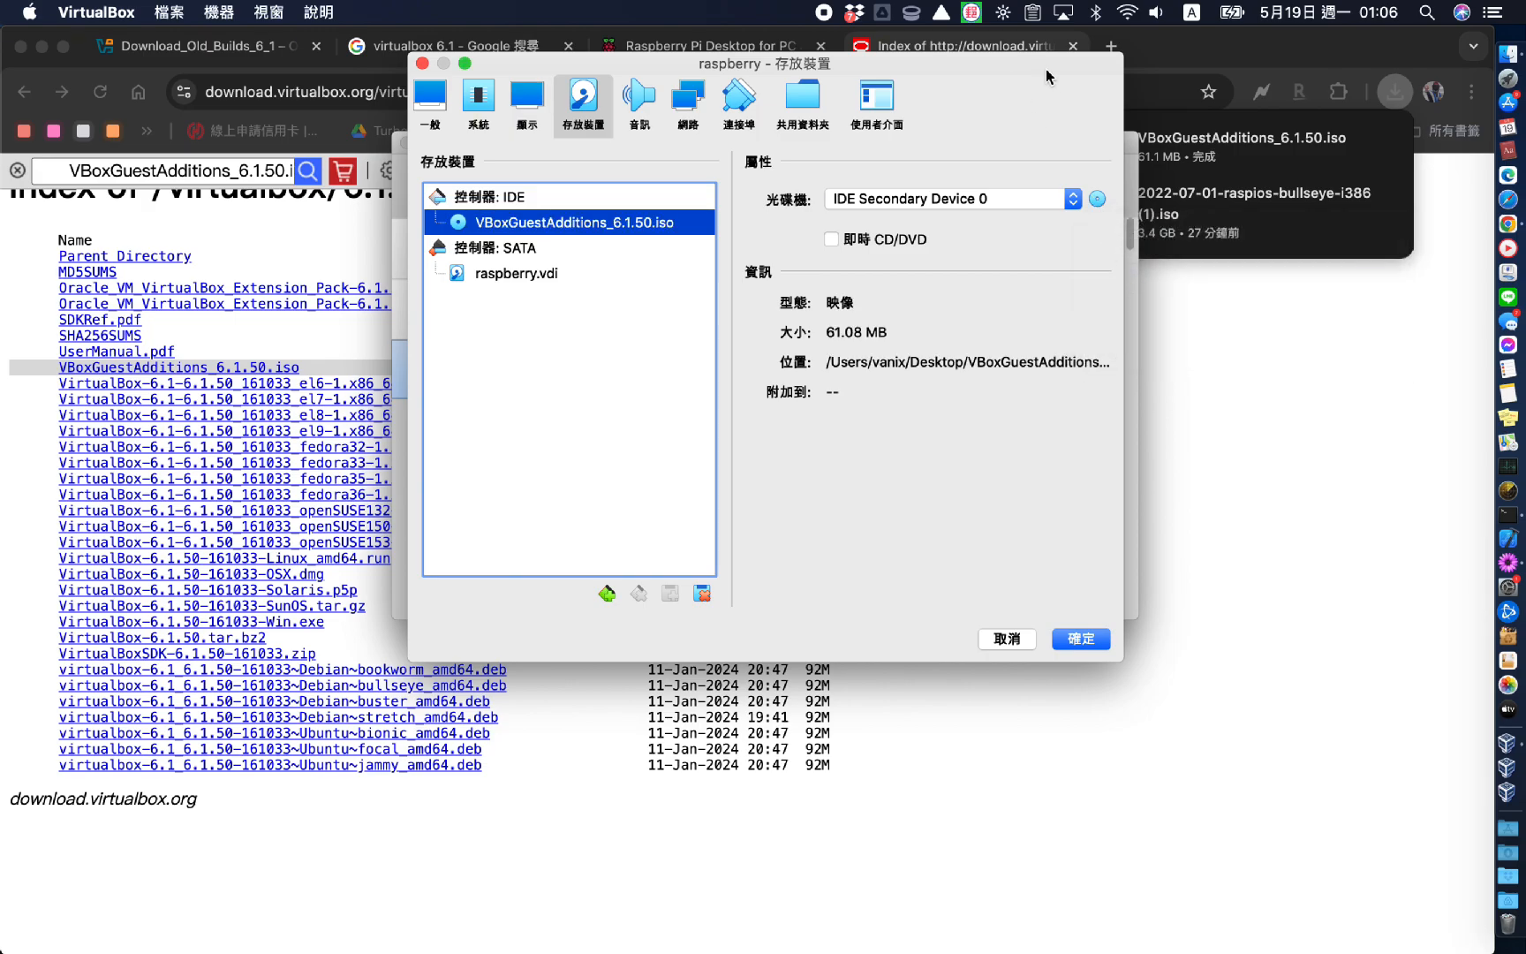
key("Return")
left_click(849, 193)
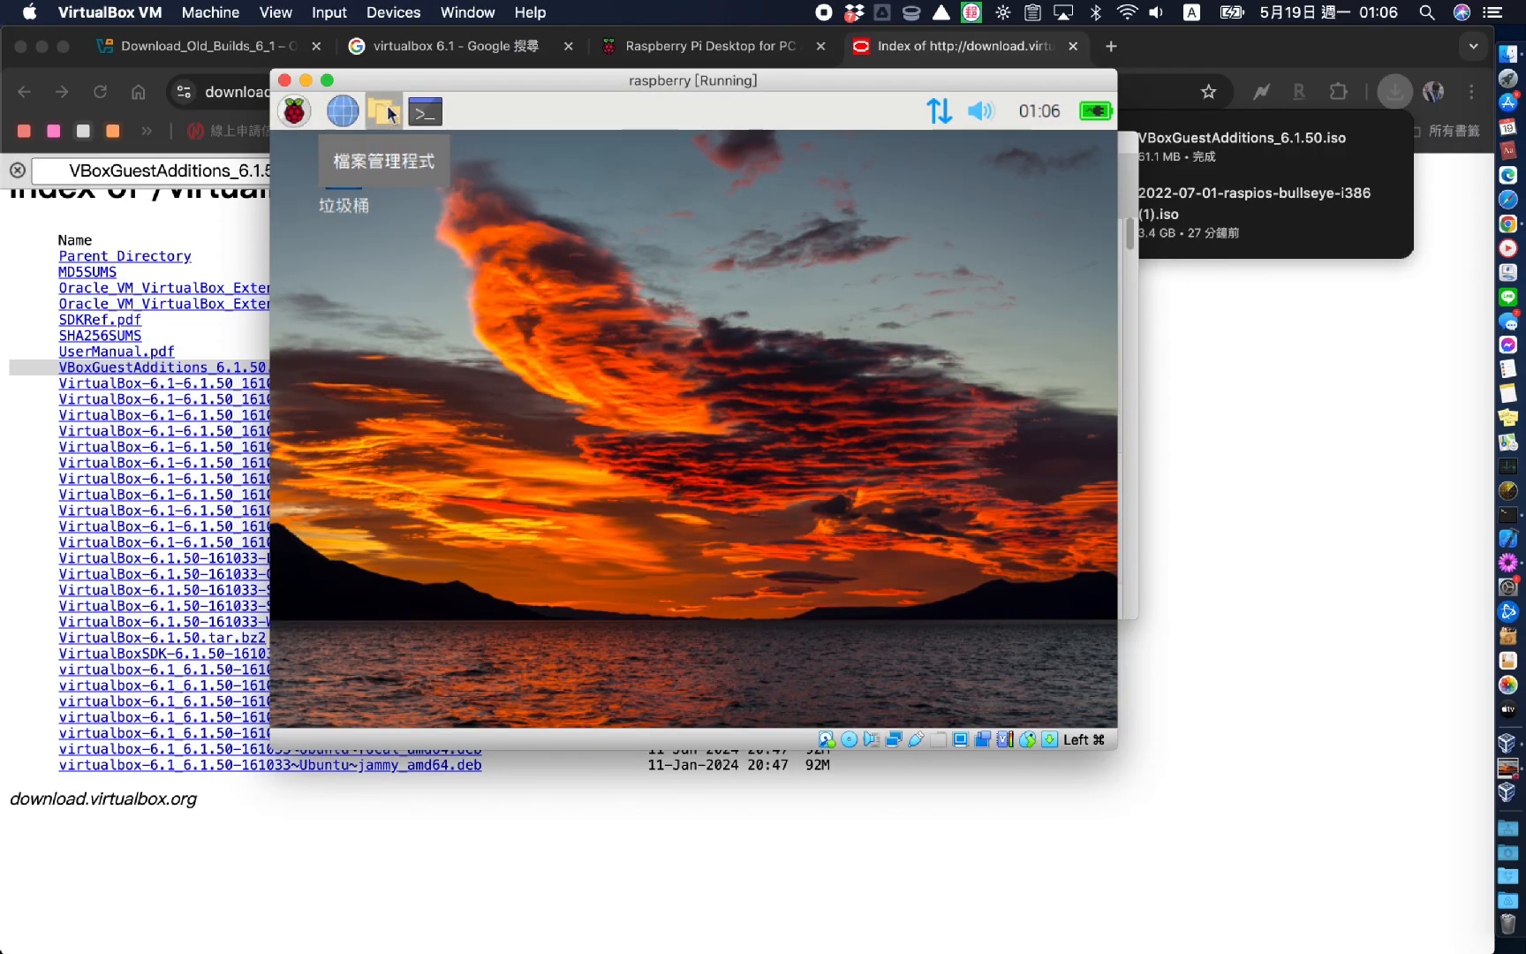
Browse the mounted VBox_GAs_6.1.50 disc in the file manager and select VBoxLinuxAdditions.run
left_click(385, 112)
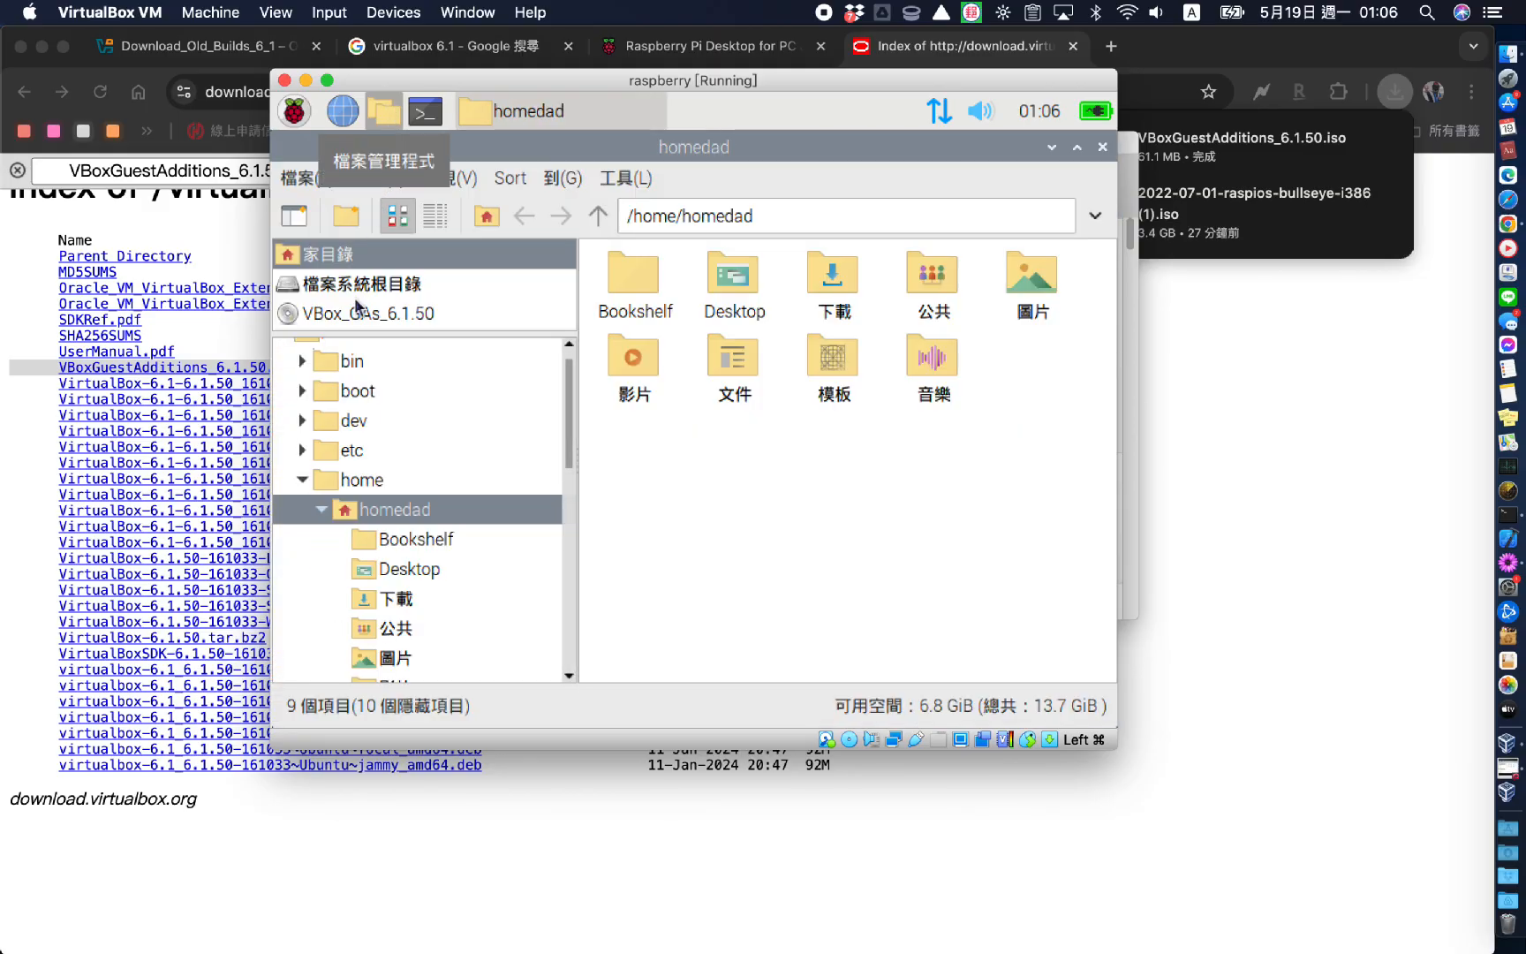
left_click(382, 314)
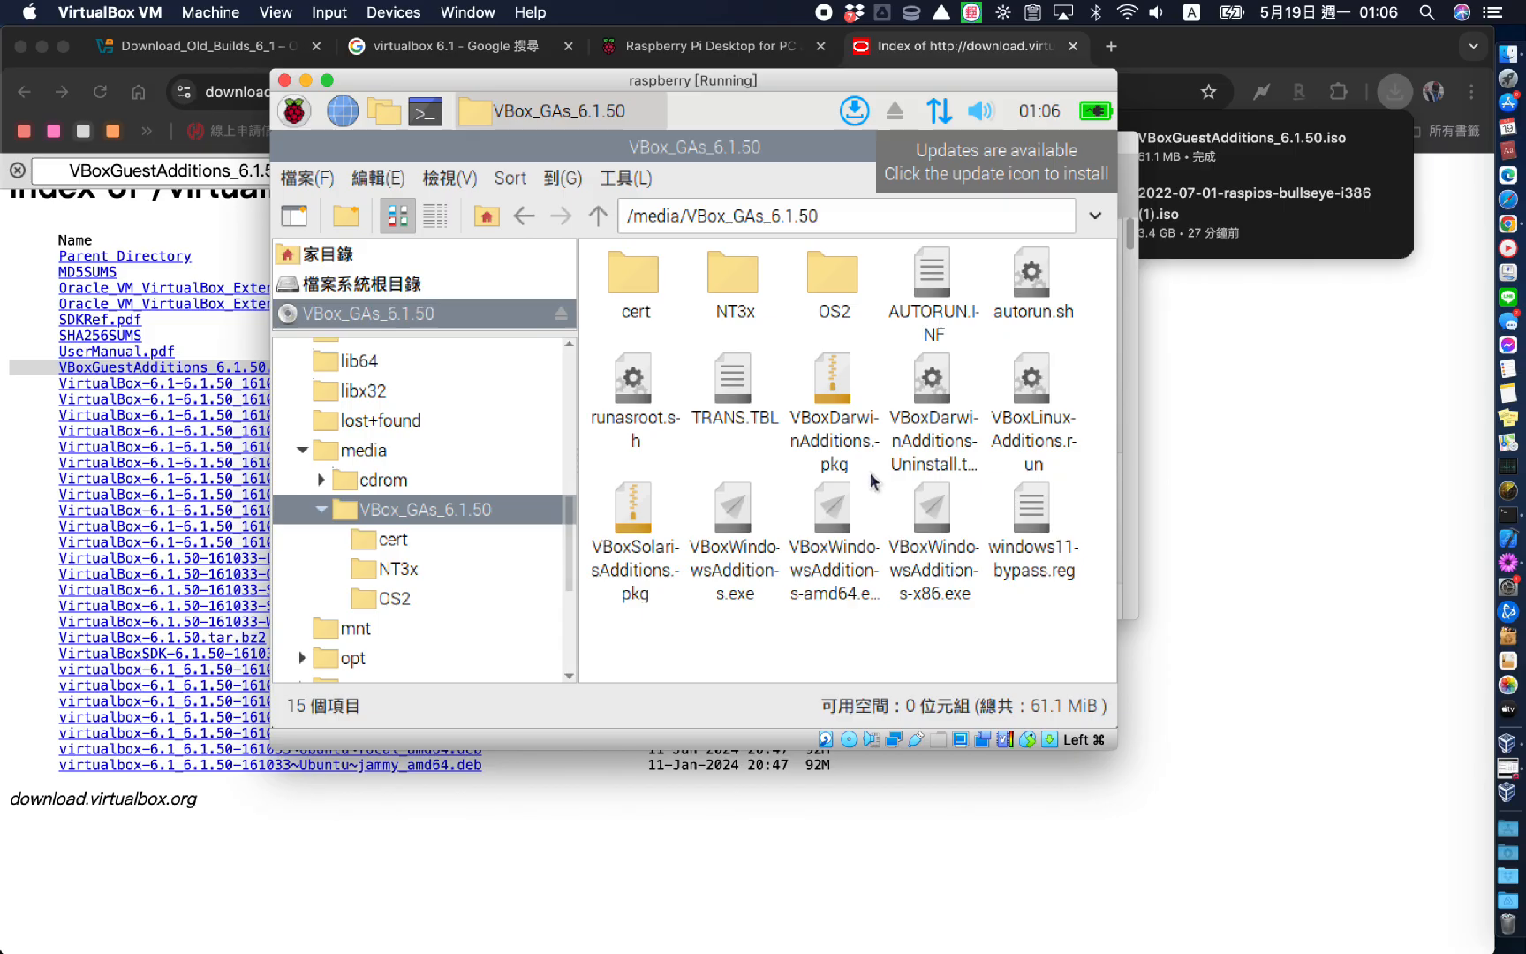
left_click(1018, 444)
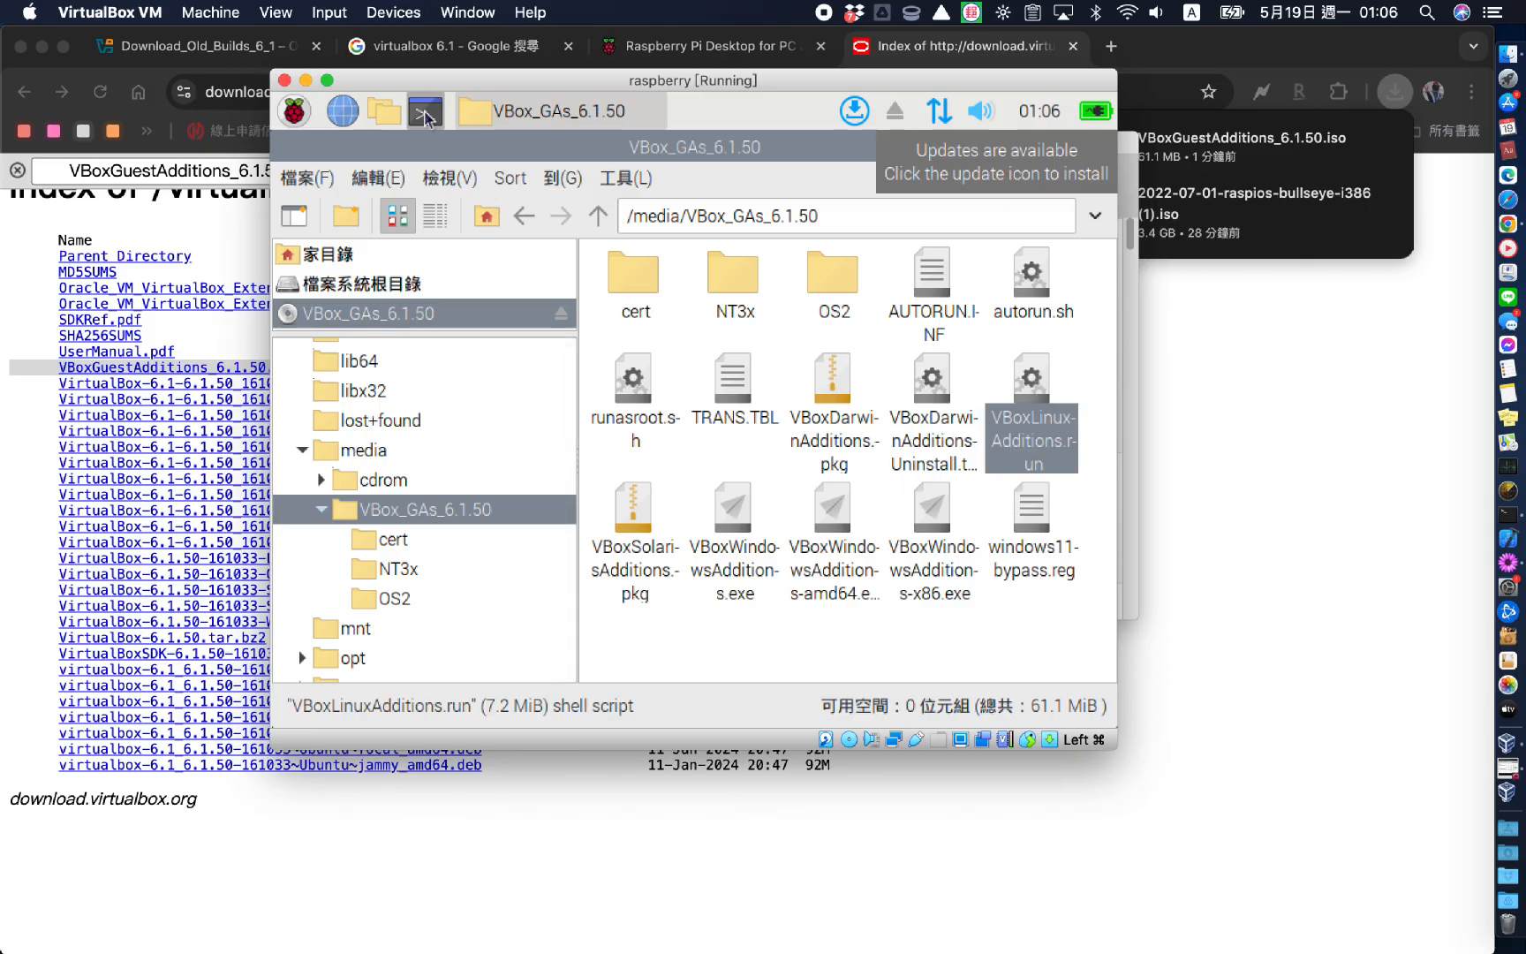
In a terminal, cd to /media/cdrom, list it, and run sudo sh ./VBoxLinuxAdditions.run
left_click(427, 115)
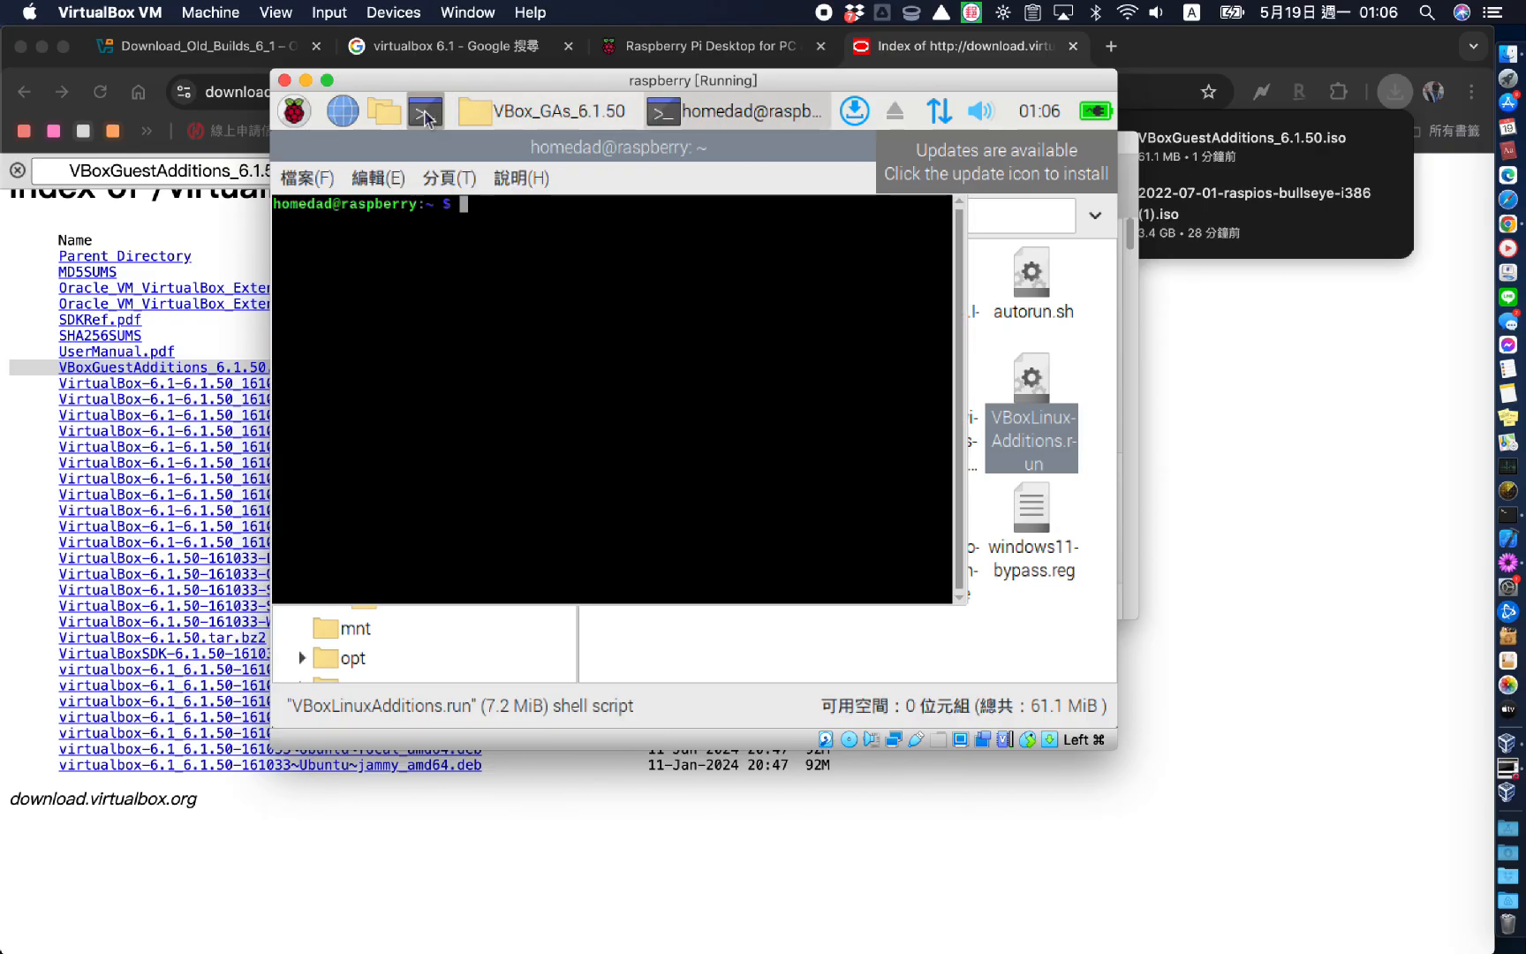
type("cd /media/cdrom")
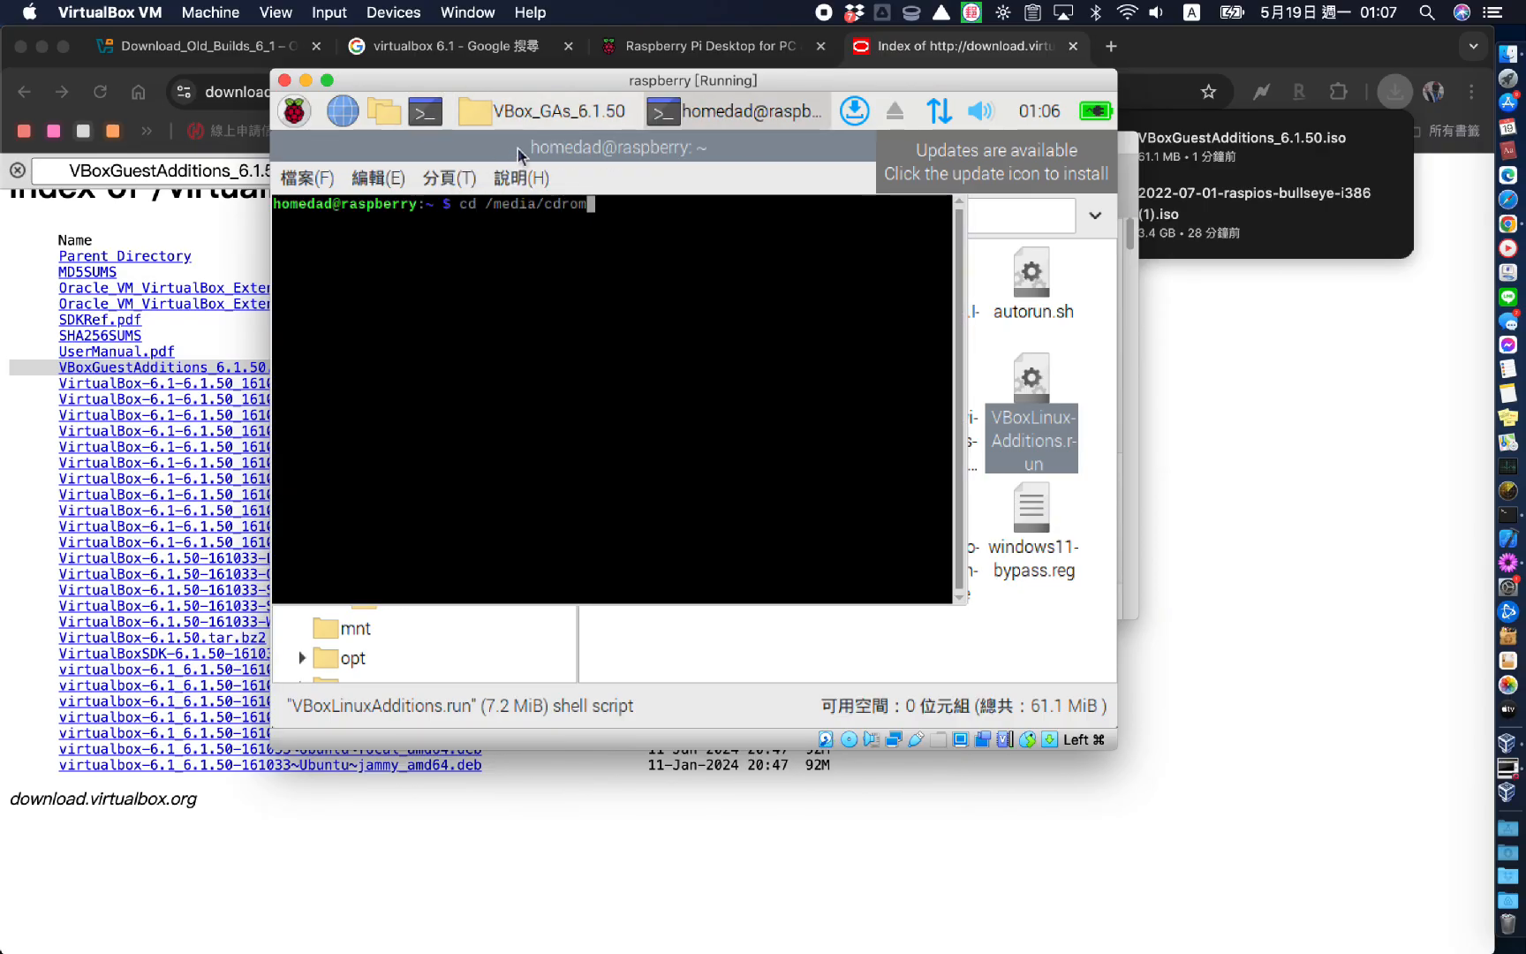
key("Return")
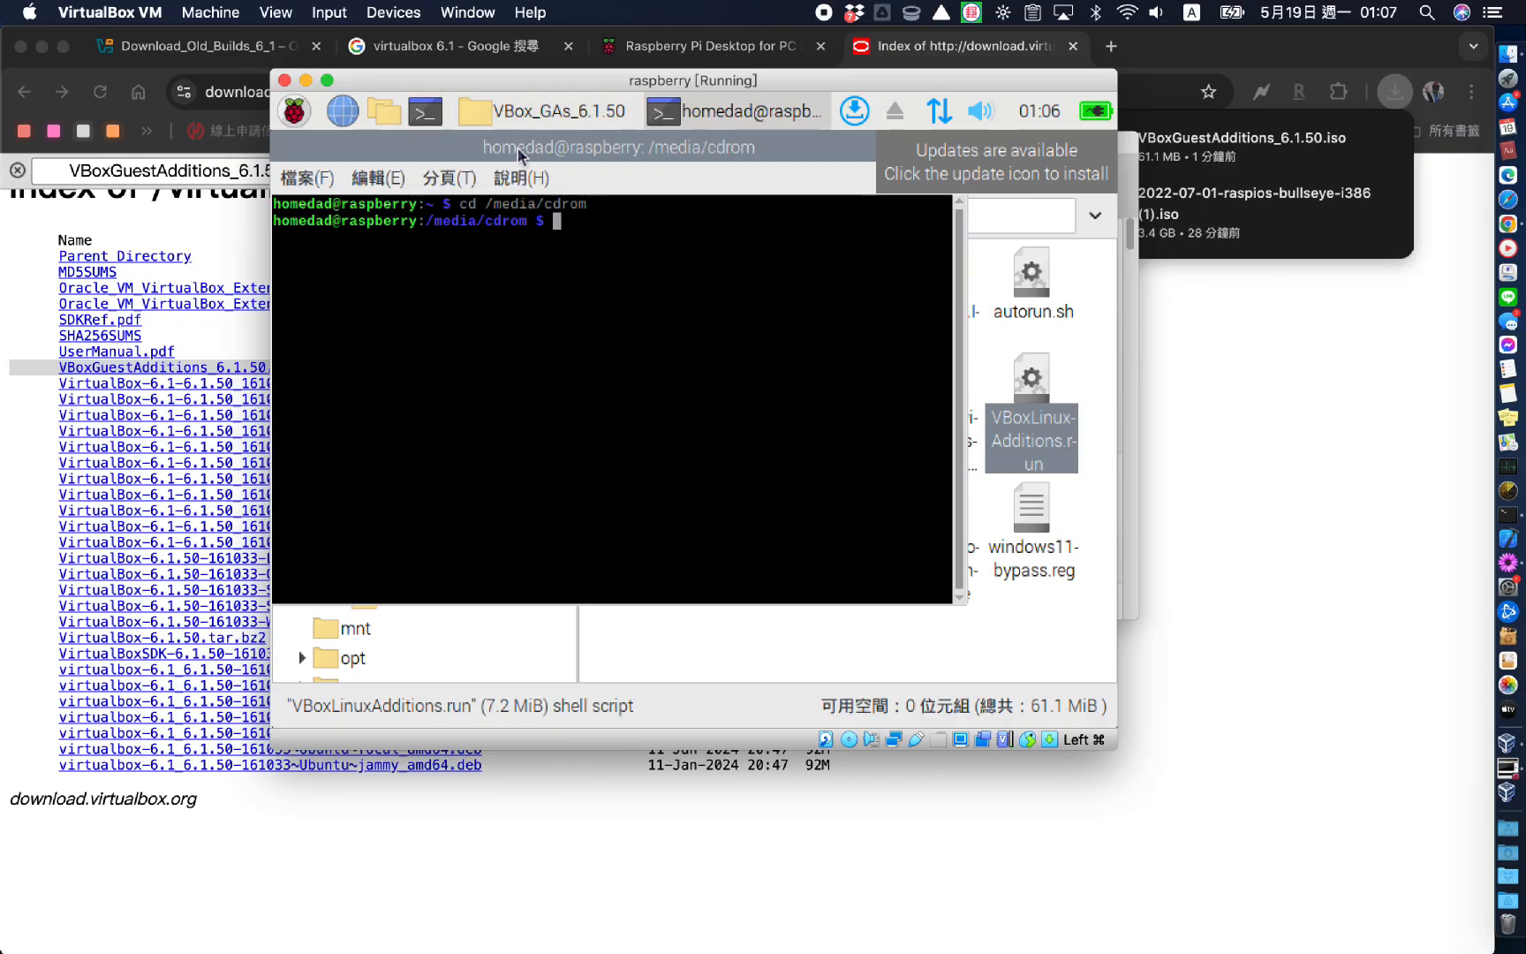
type("ls")
key("Return")
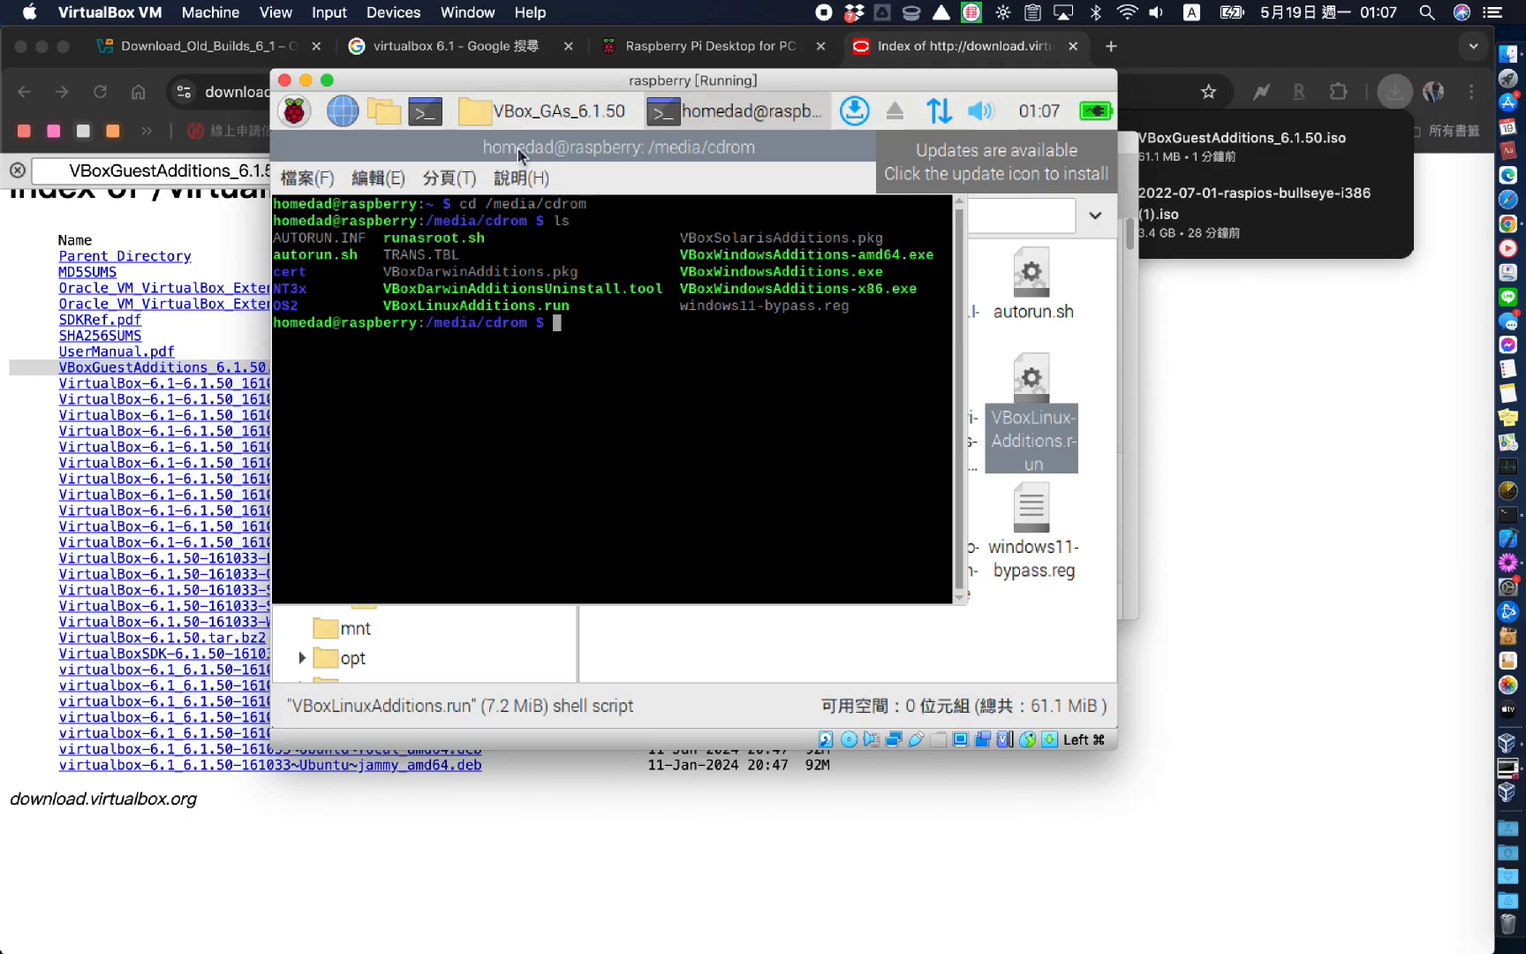
type("sudo sh ./VBoxLinuxAdditions.run")
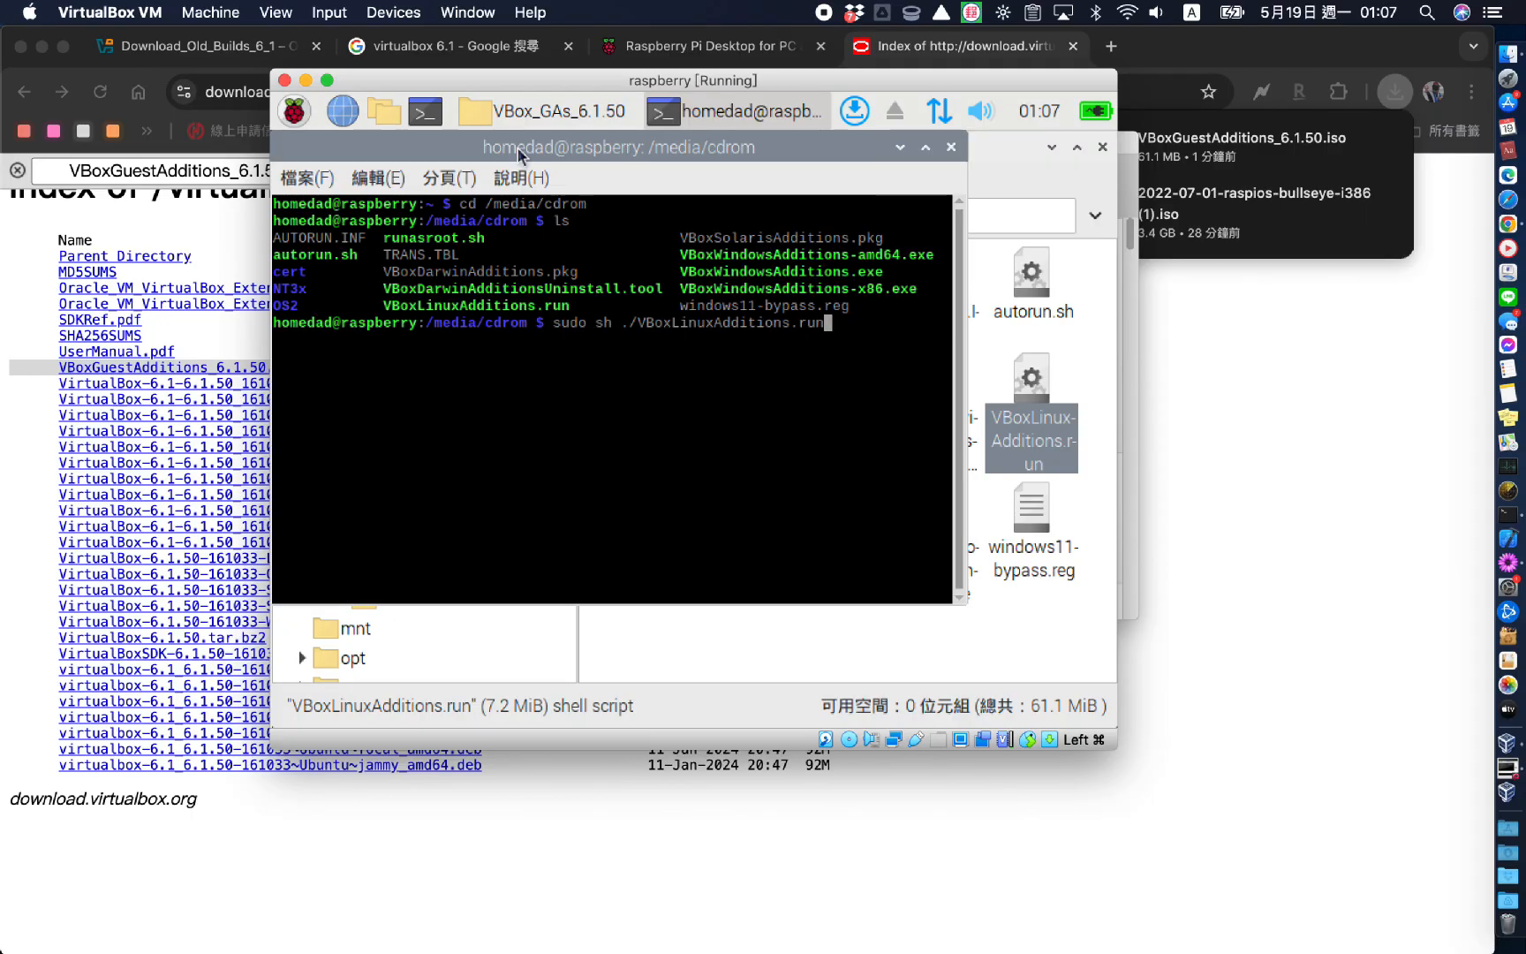
key("Return")
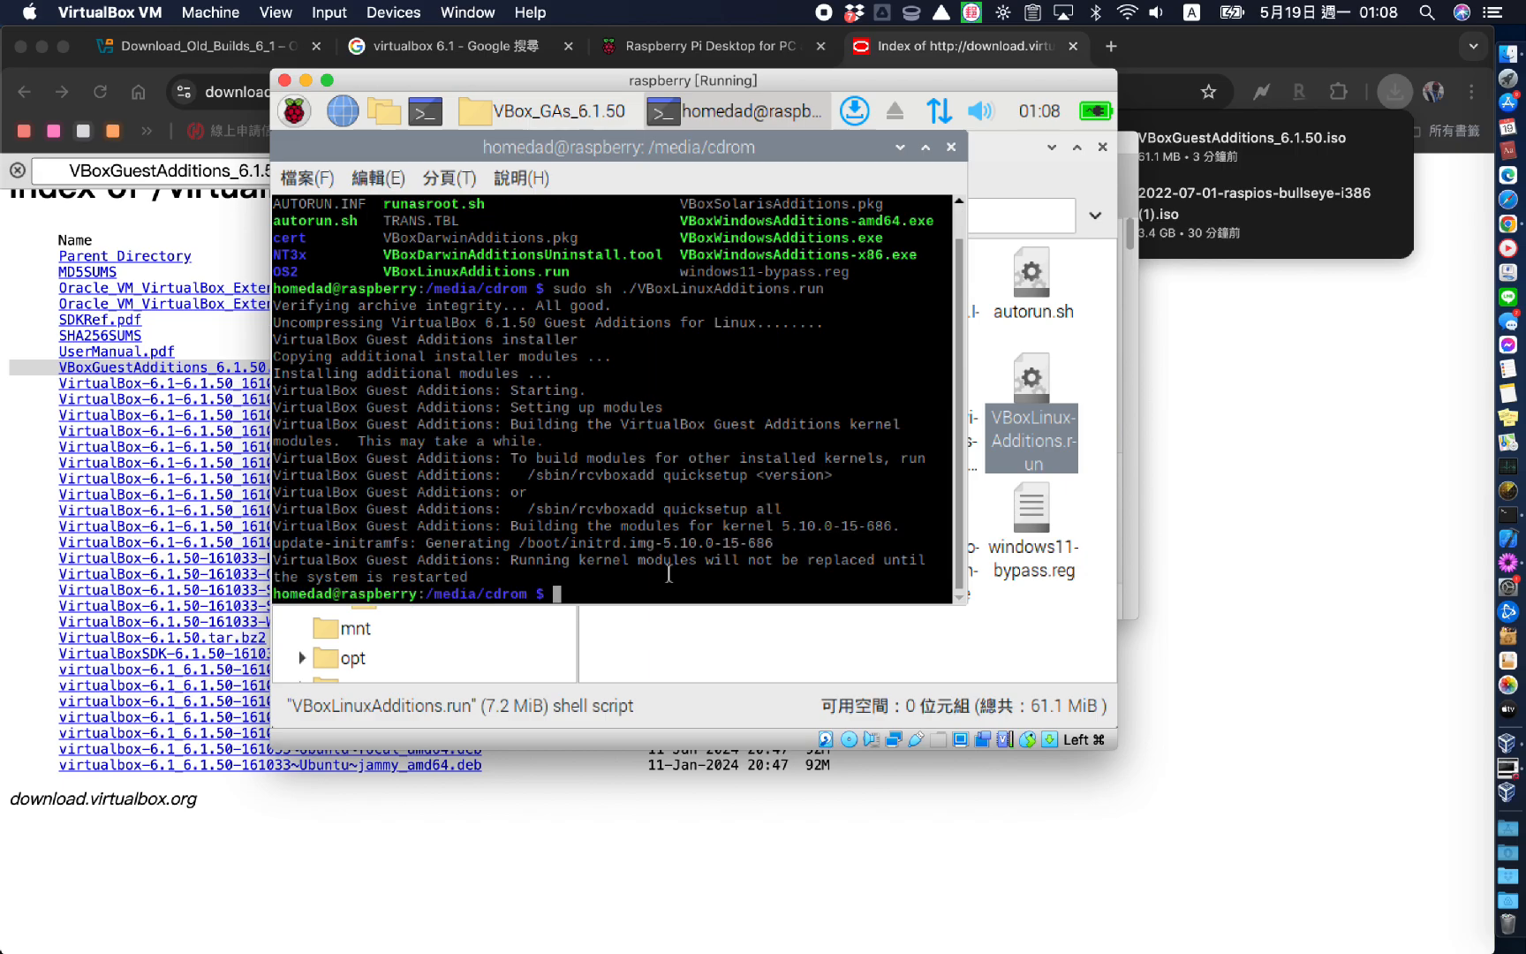
left_click(901, 148)
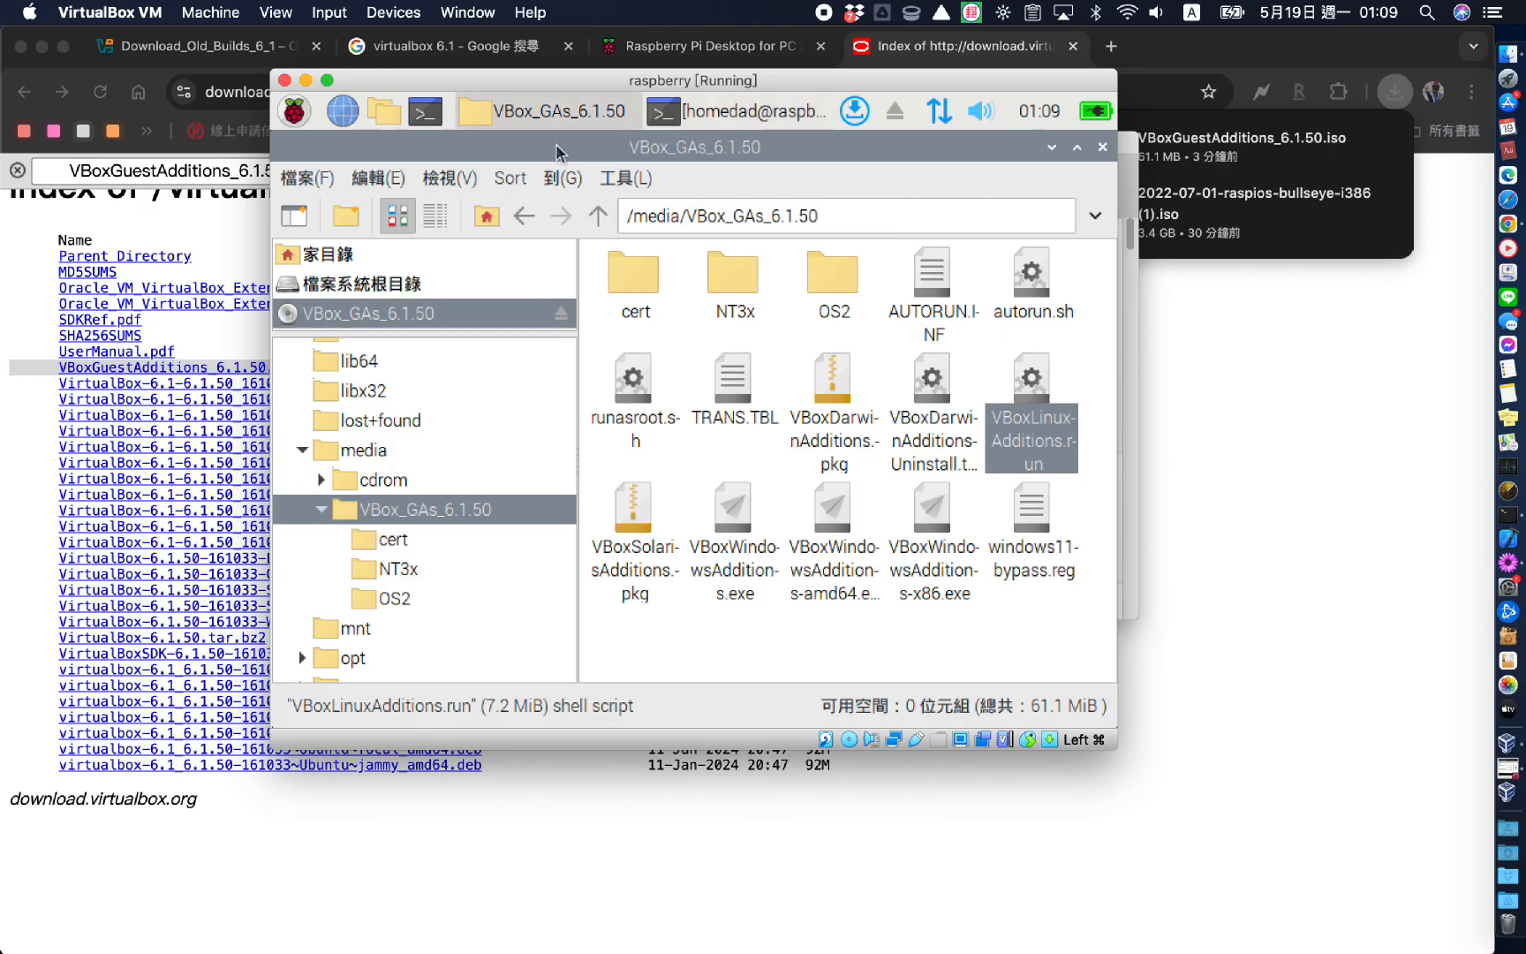
Add a new shared folder whose path is the share folder on the Mac Desktop
left_click(393, 12)
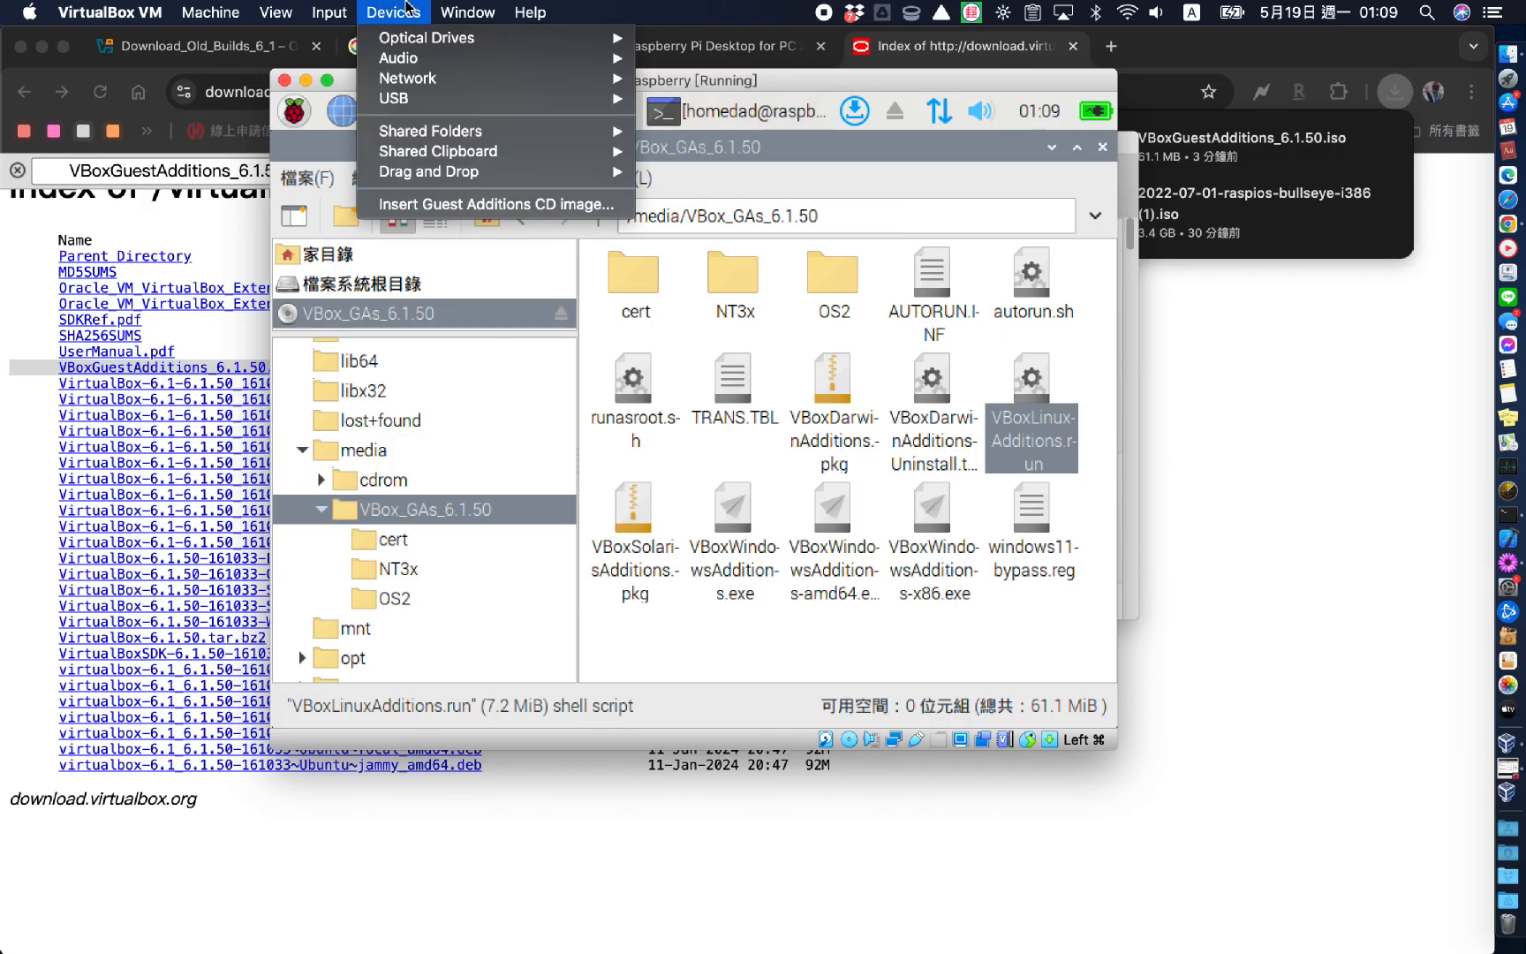
mouse_move(430, 140)
left_click(707, 133)
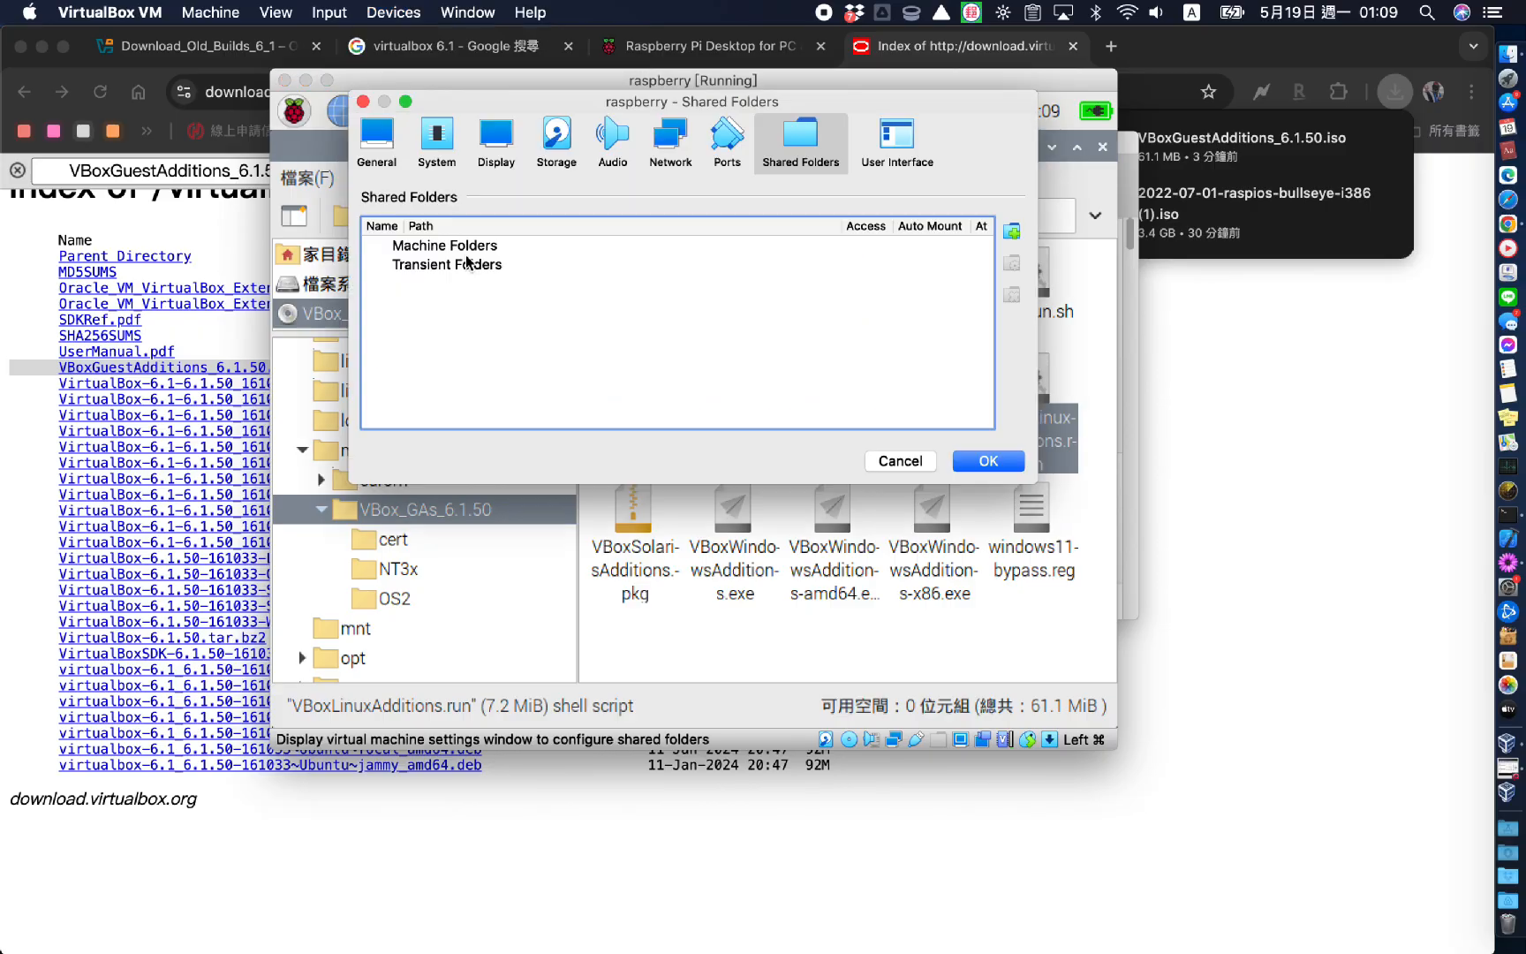
left_click(1011, 233)
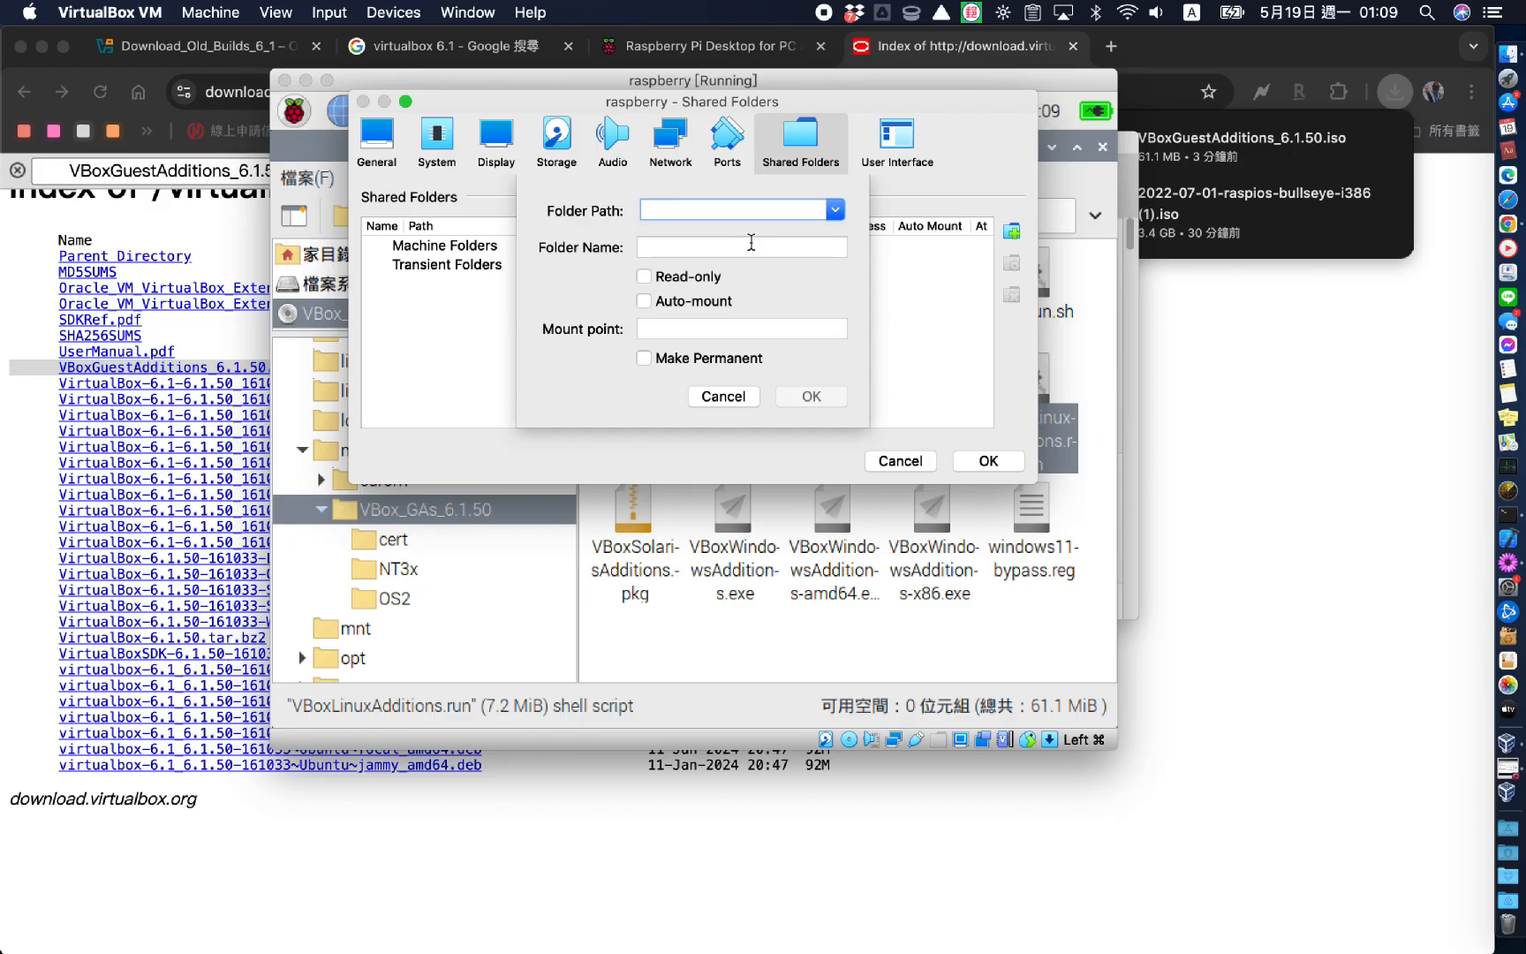
left_click(697, 209)
left_click(685, 246)
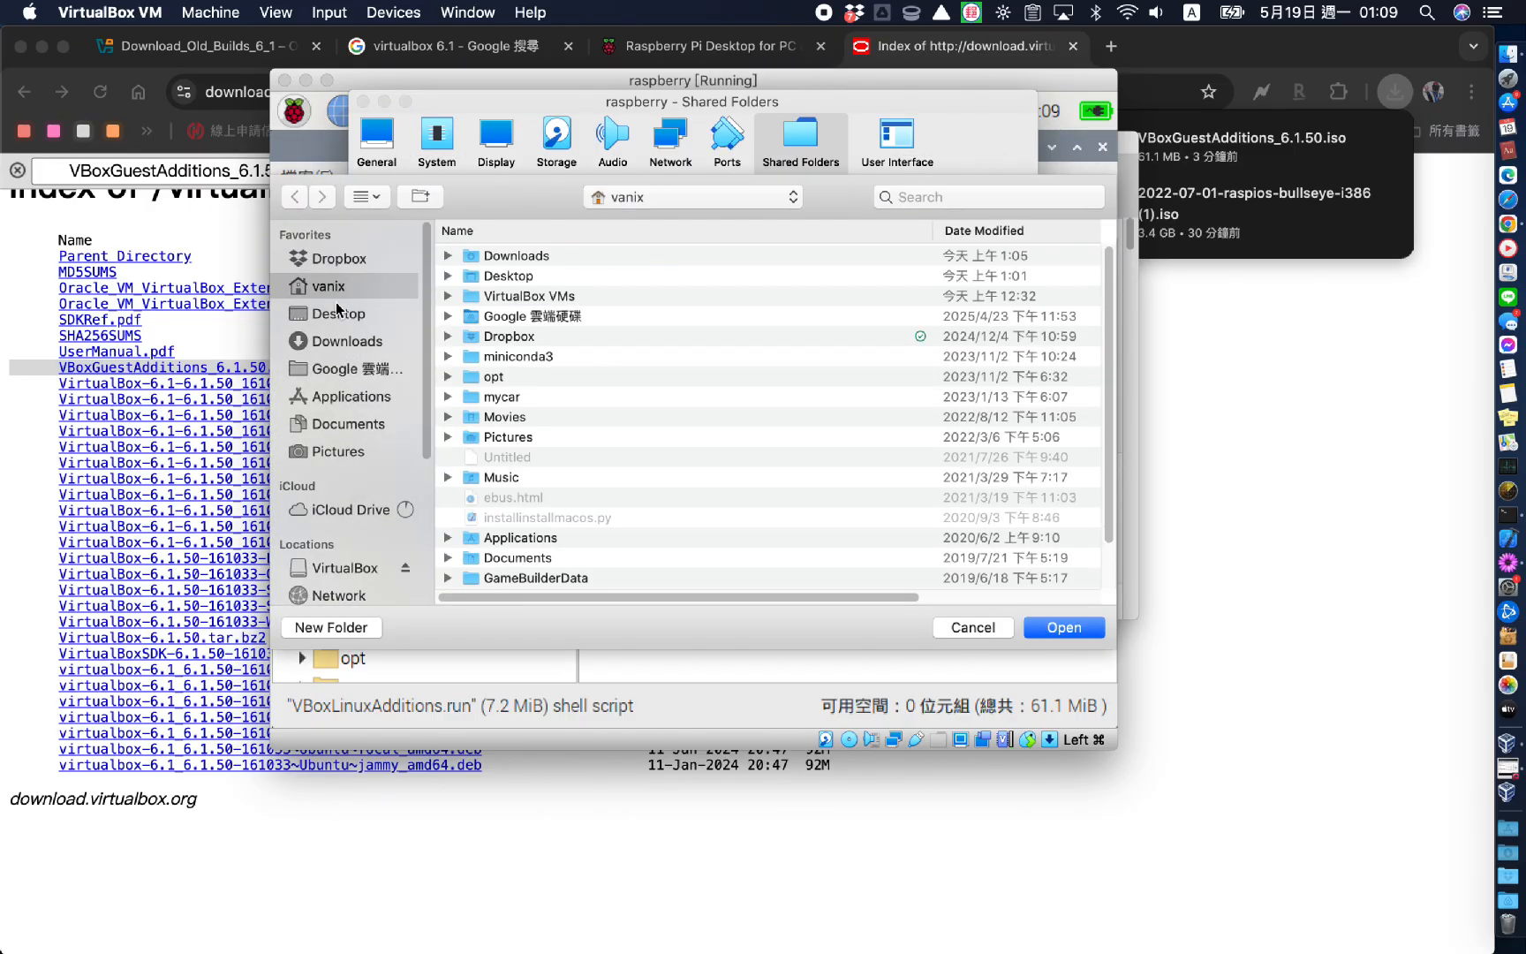
left_click(337, 311)
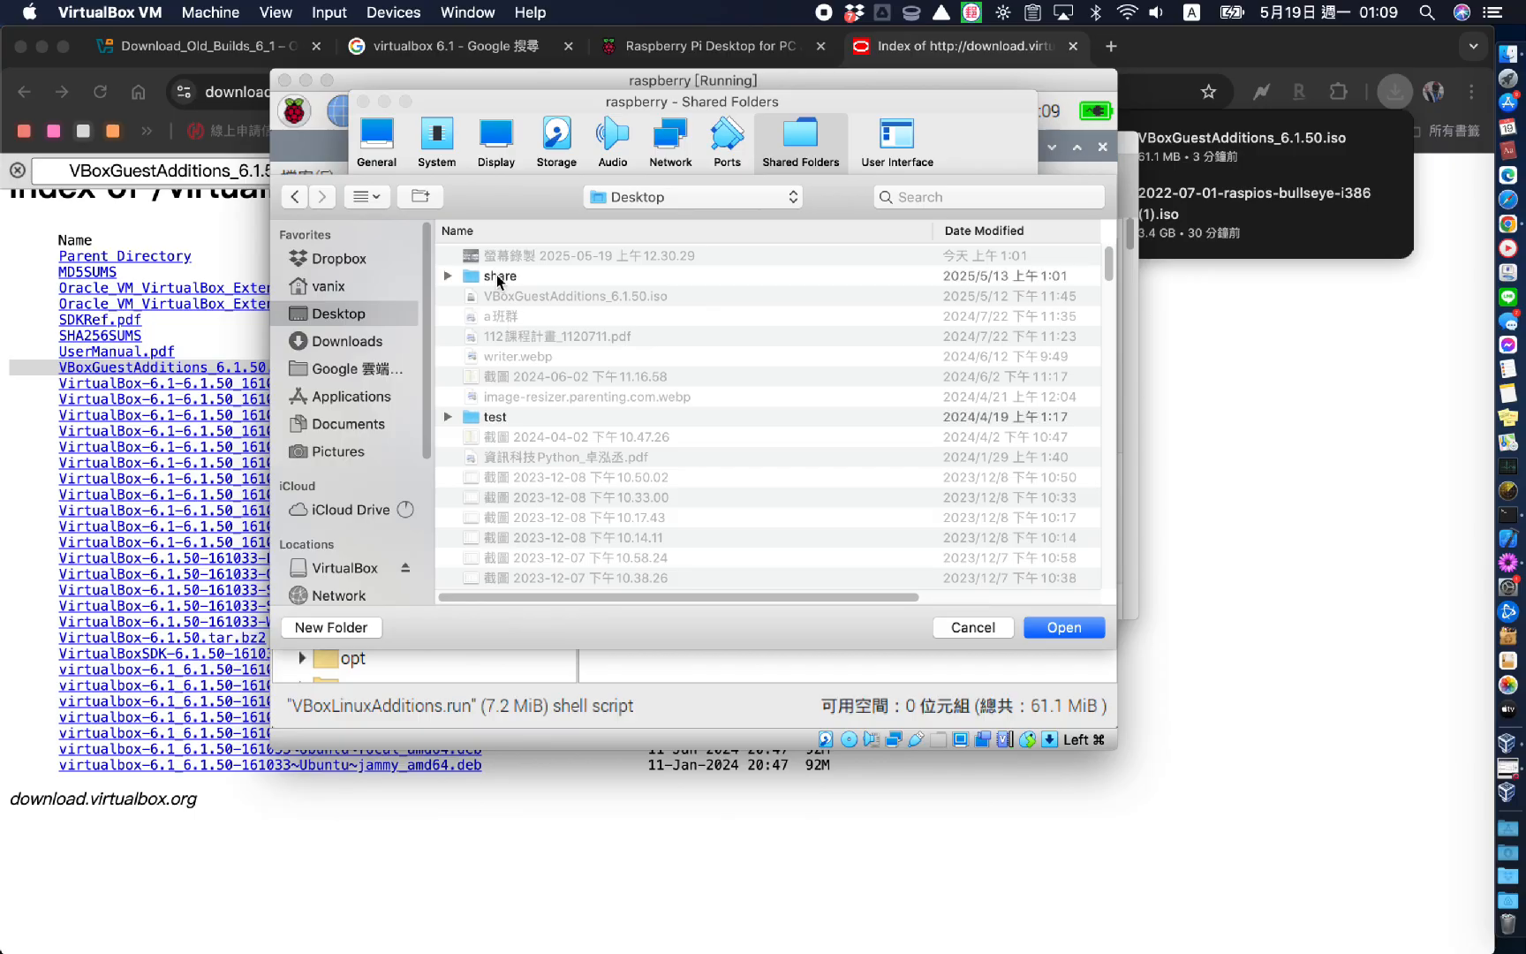
left_click(497, 280)
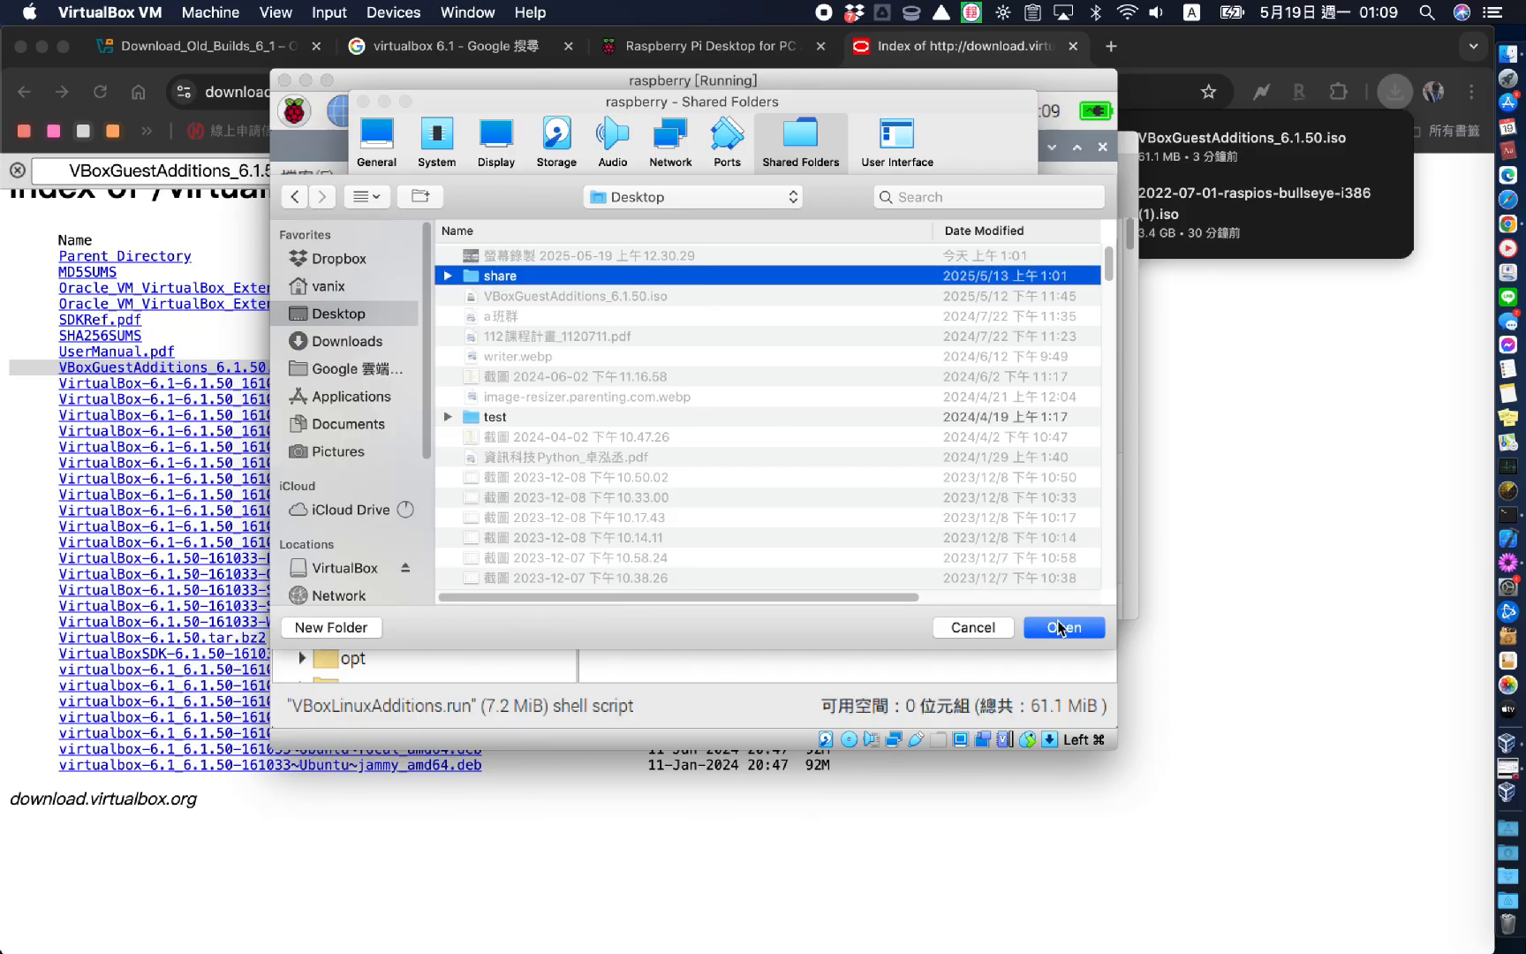
left_click(1061, 627)
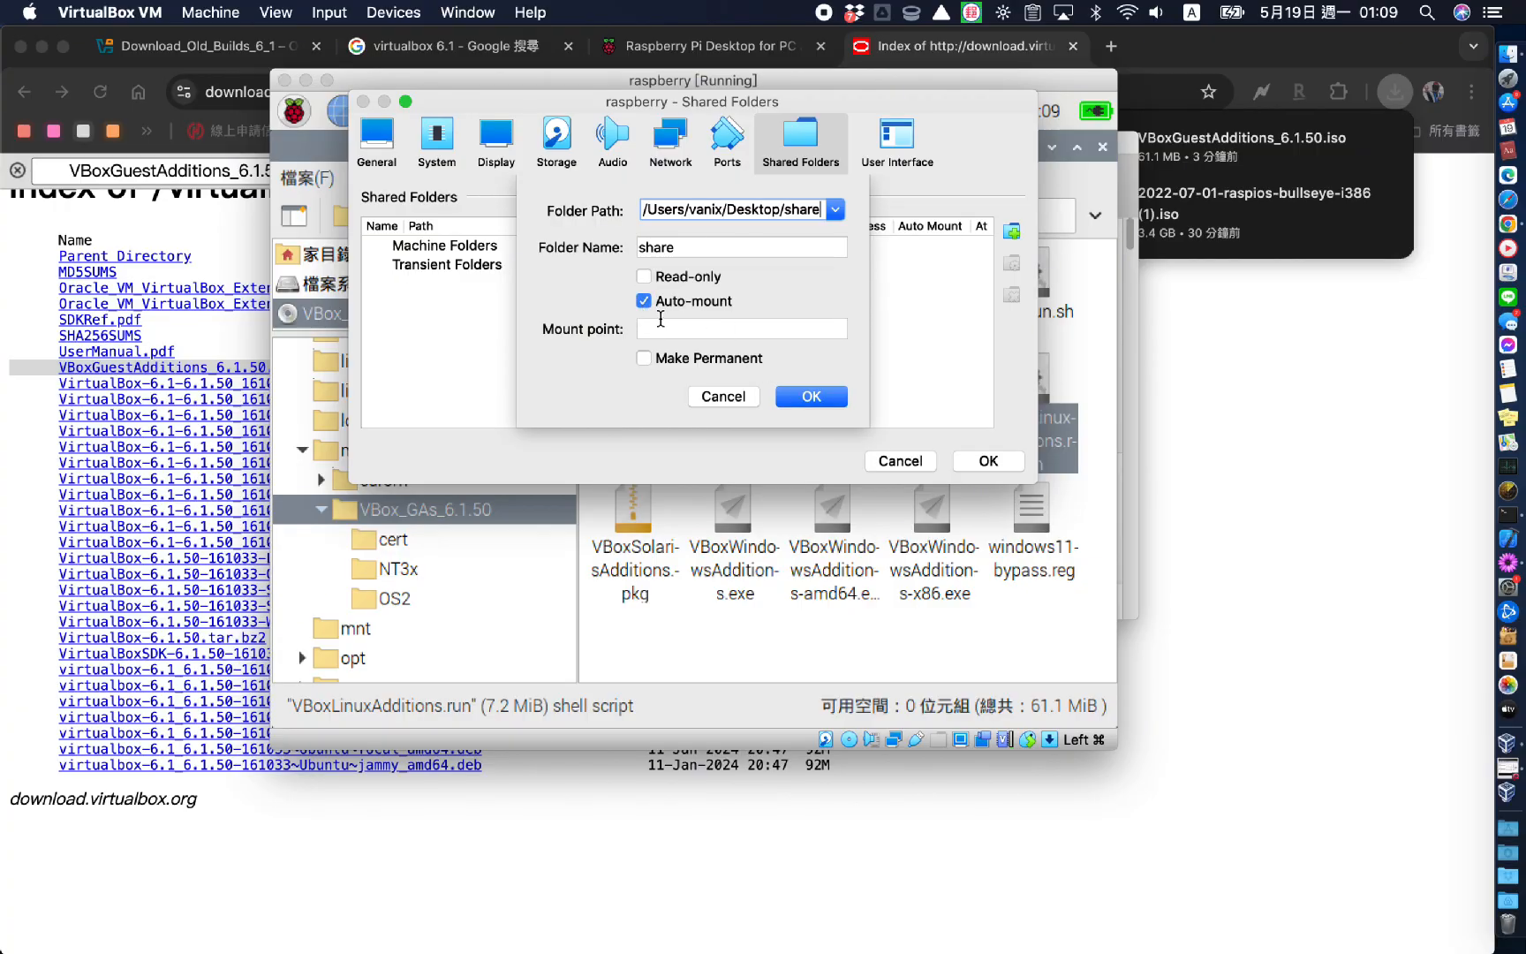
Set its mount point to a share folder in the user's home and confirm
left_click(662, 325)
type("/home/ho")
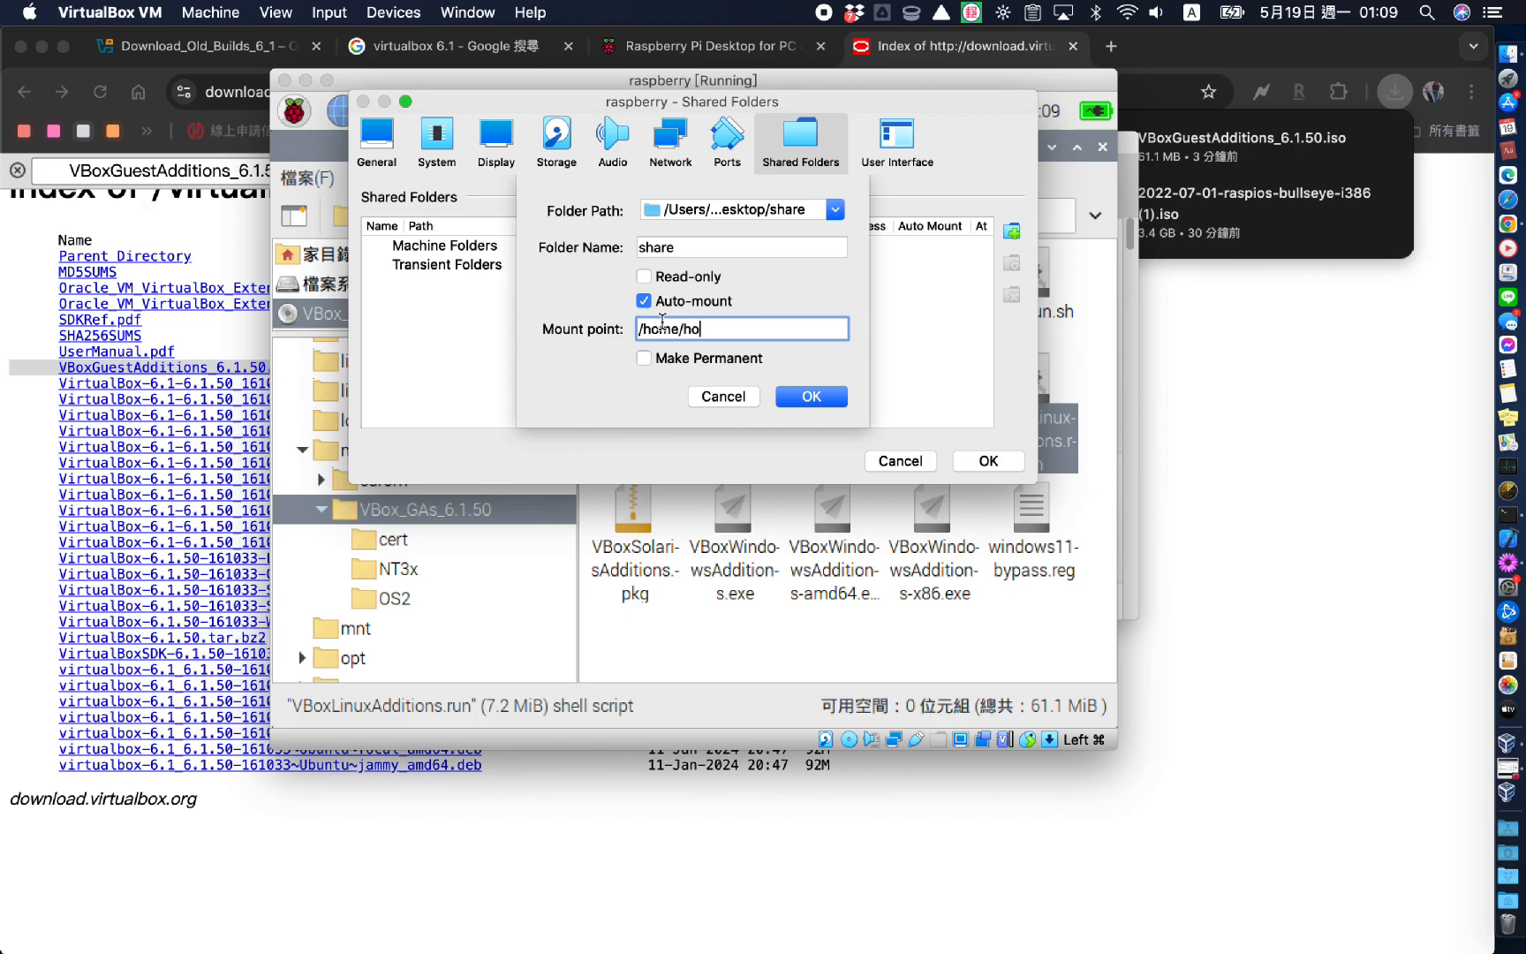
type("medad/she")
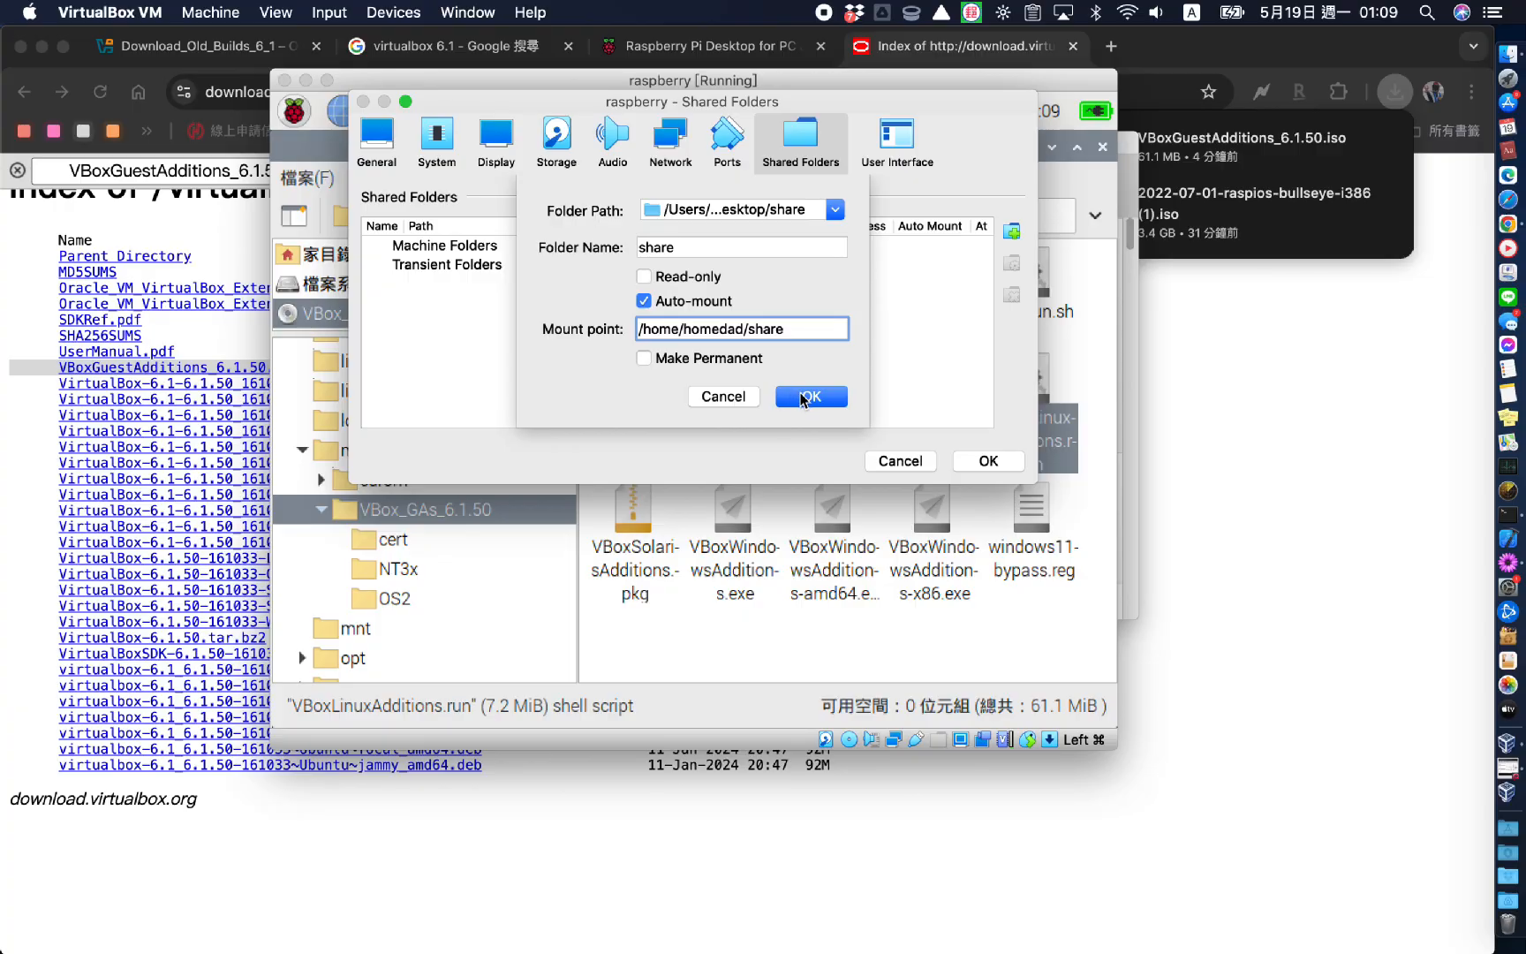
left_click(804, 396)
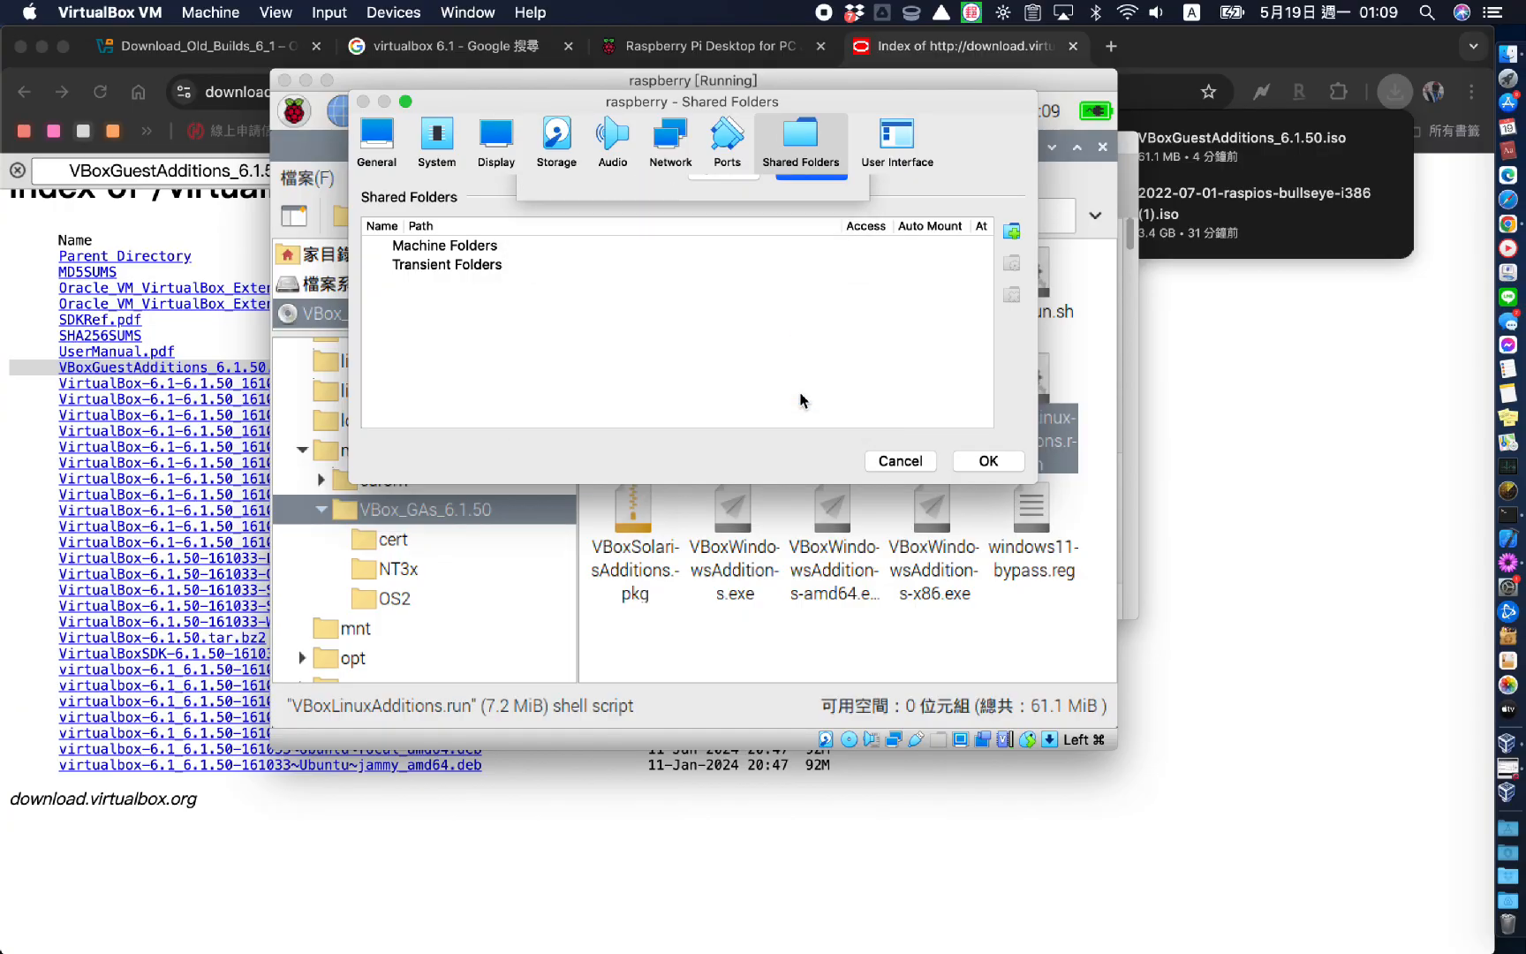
Apply the shared folder settings and show the guest screen unscaled at 100%
left_click(988, 461)
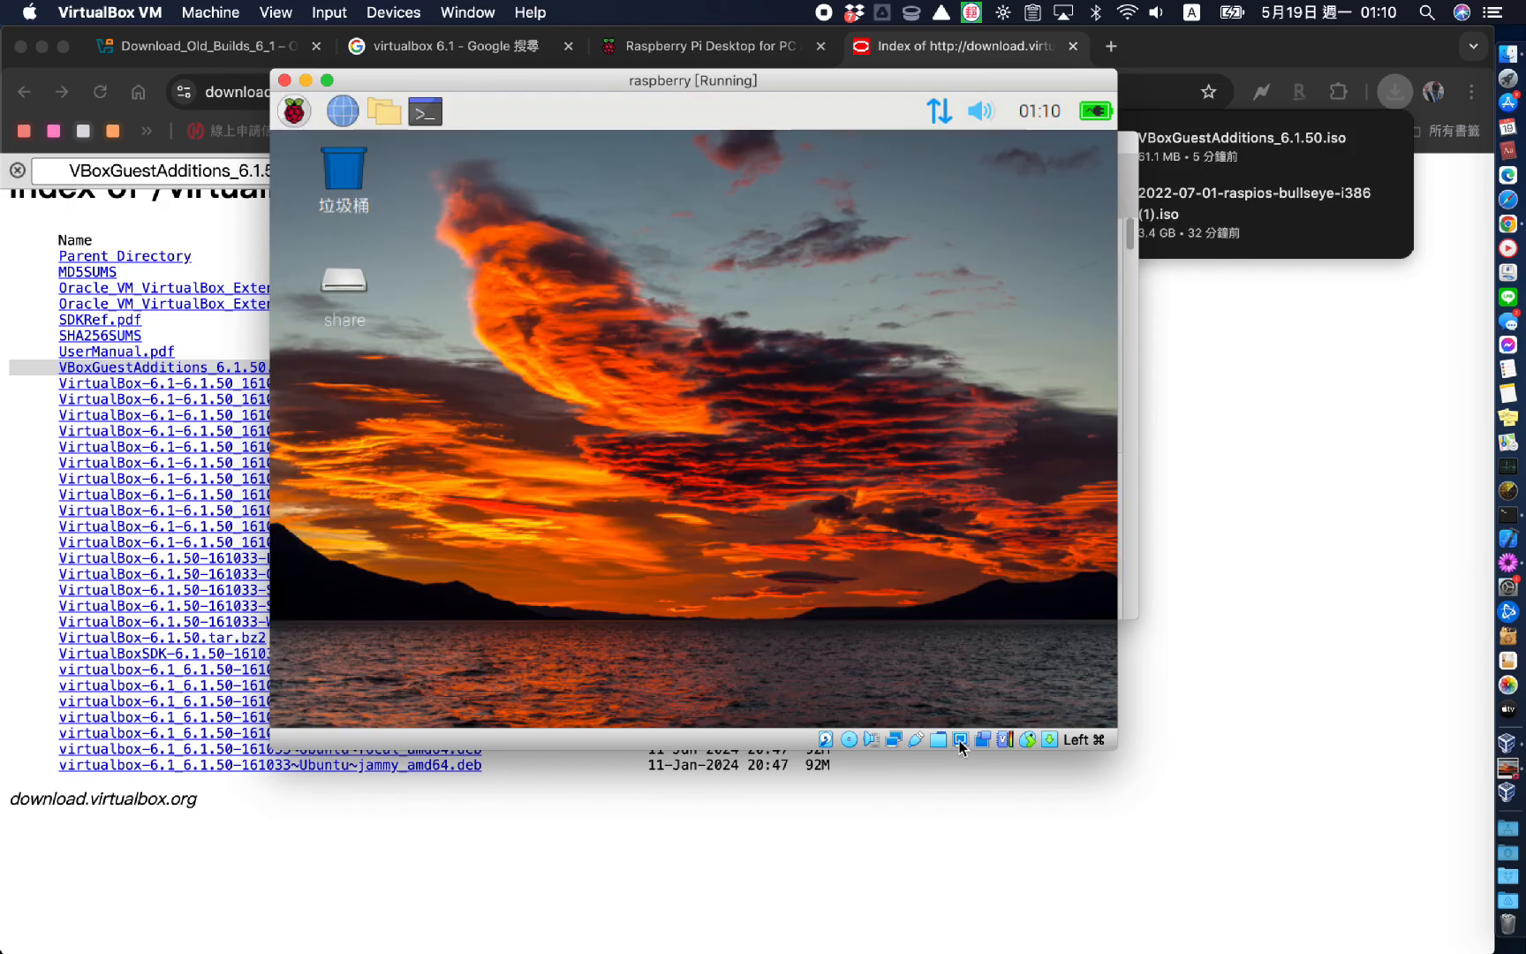
left_click(961, 746)
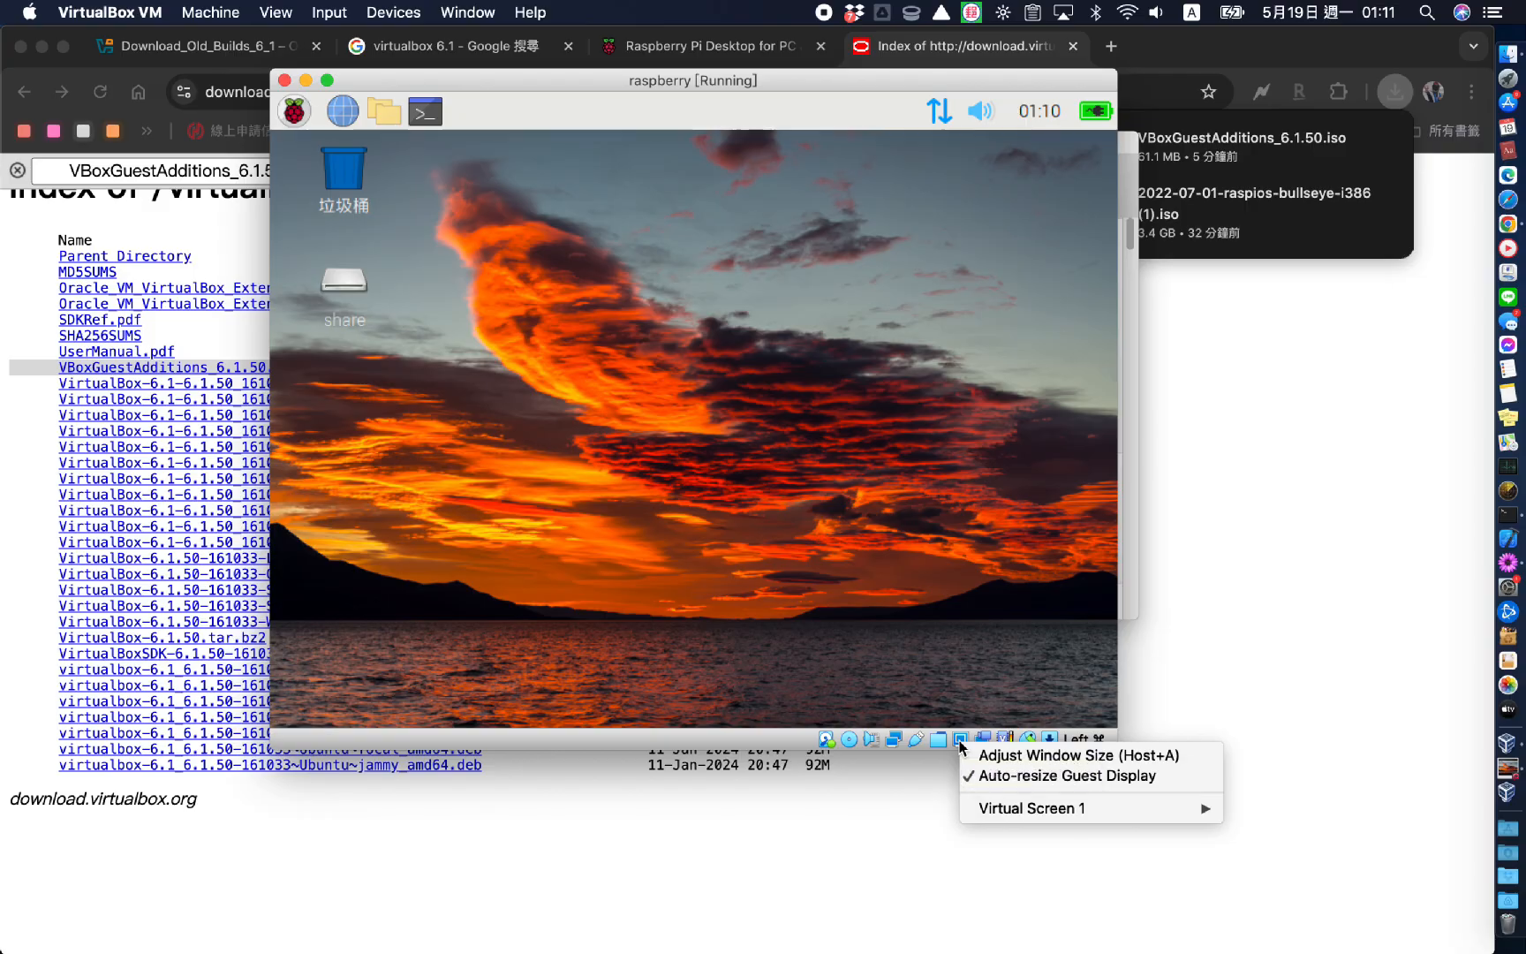
mouse_move(1084, 815)
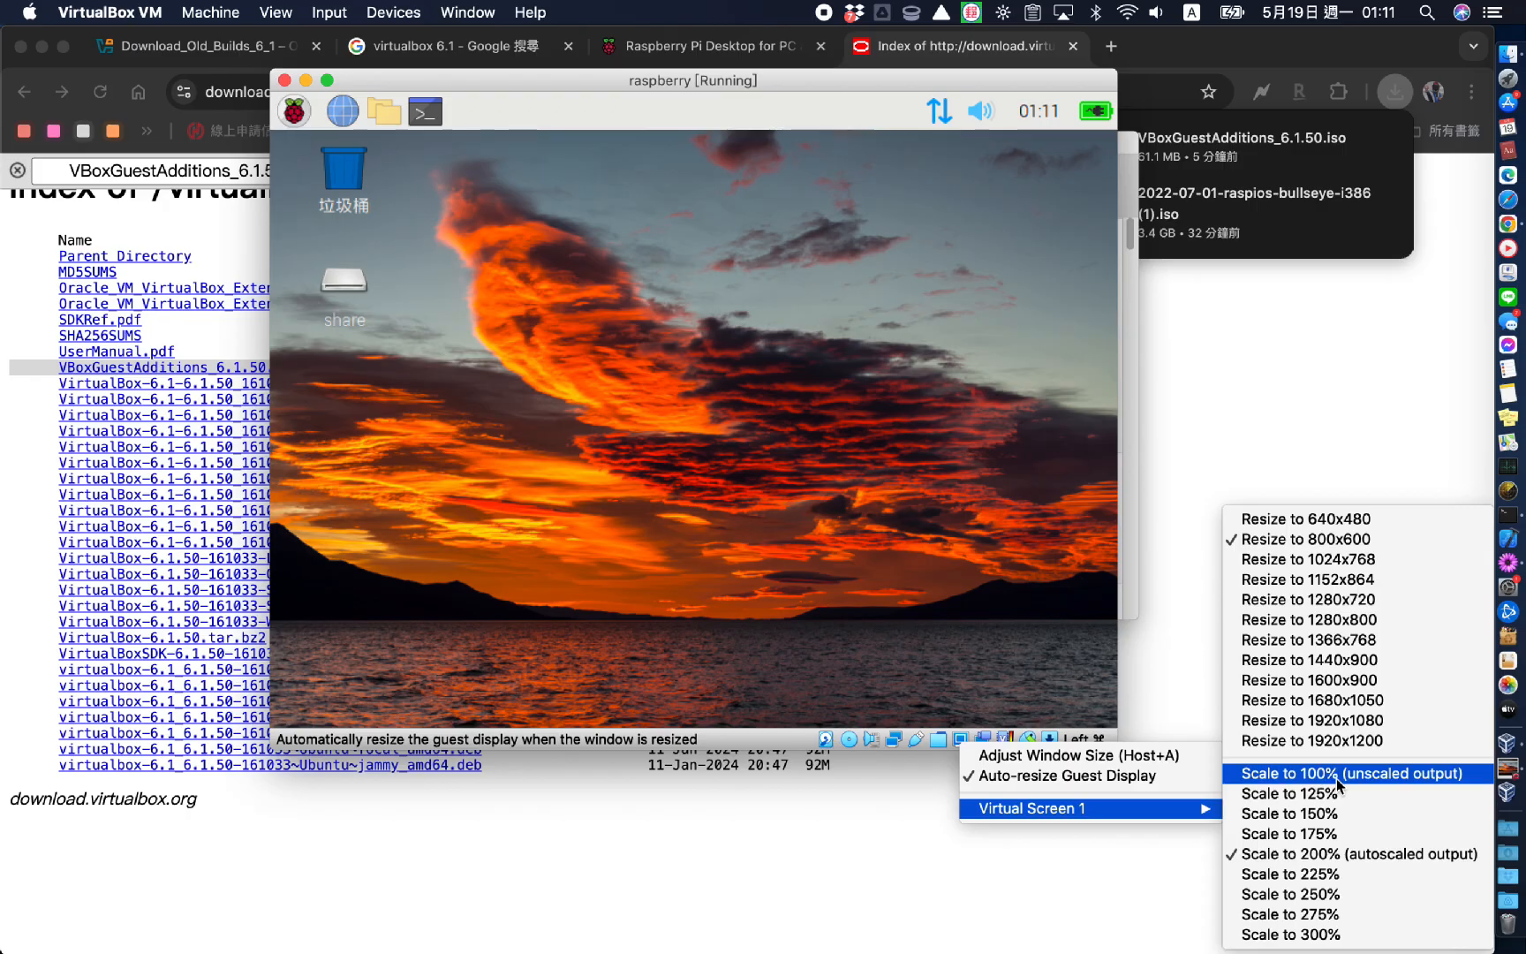
left_click(1338, 779)
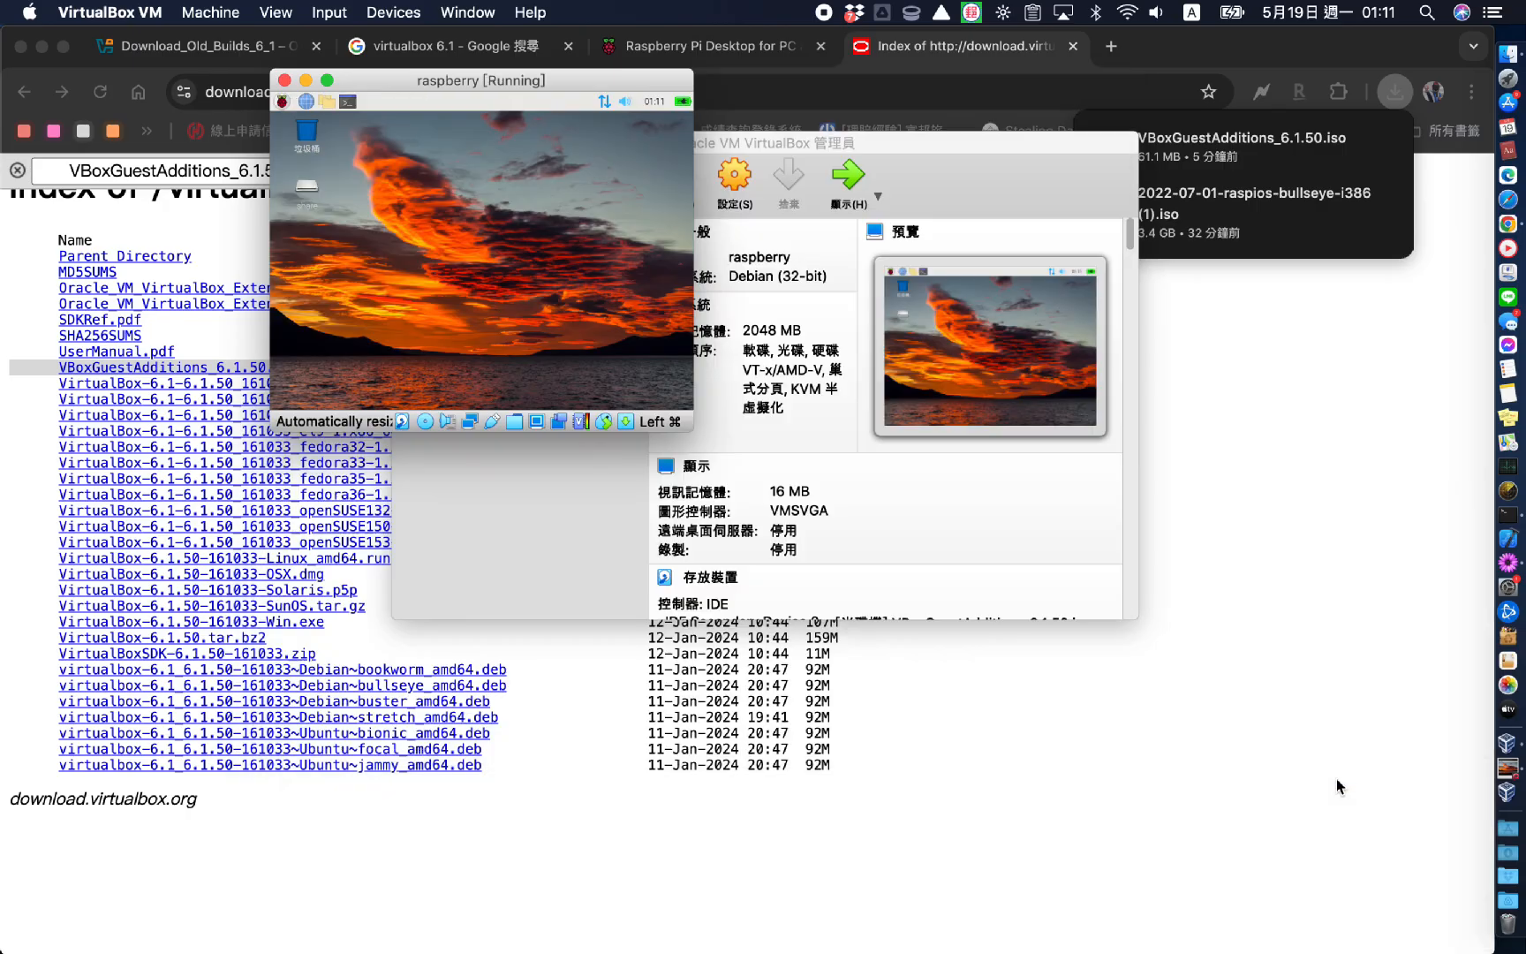
Switch the guest to a larger resolution and enlarge the VM window
left_click(535, 429)
mouse_move(610, 488)
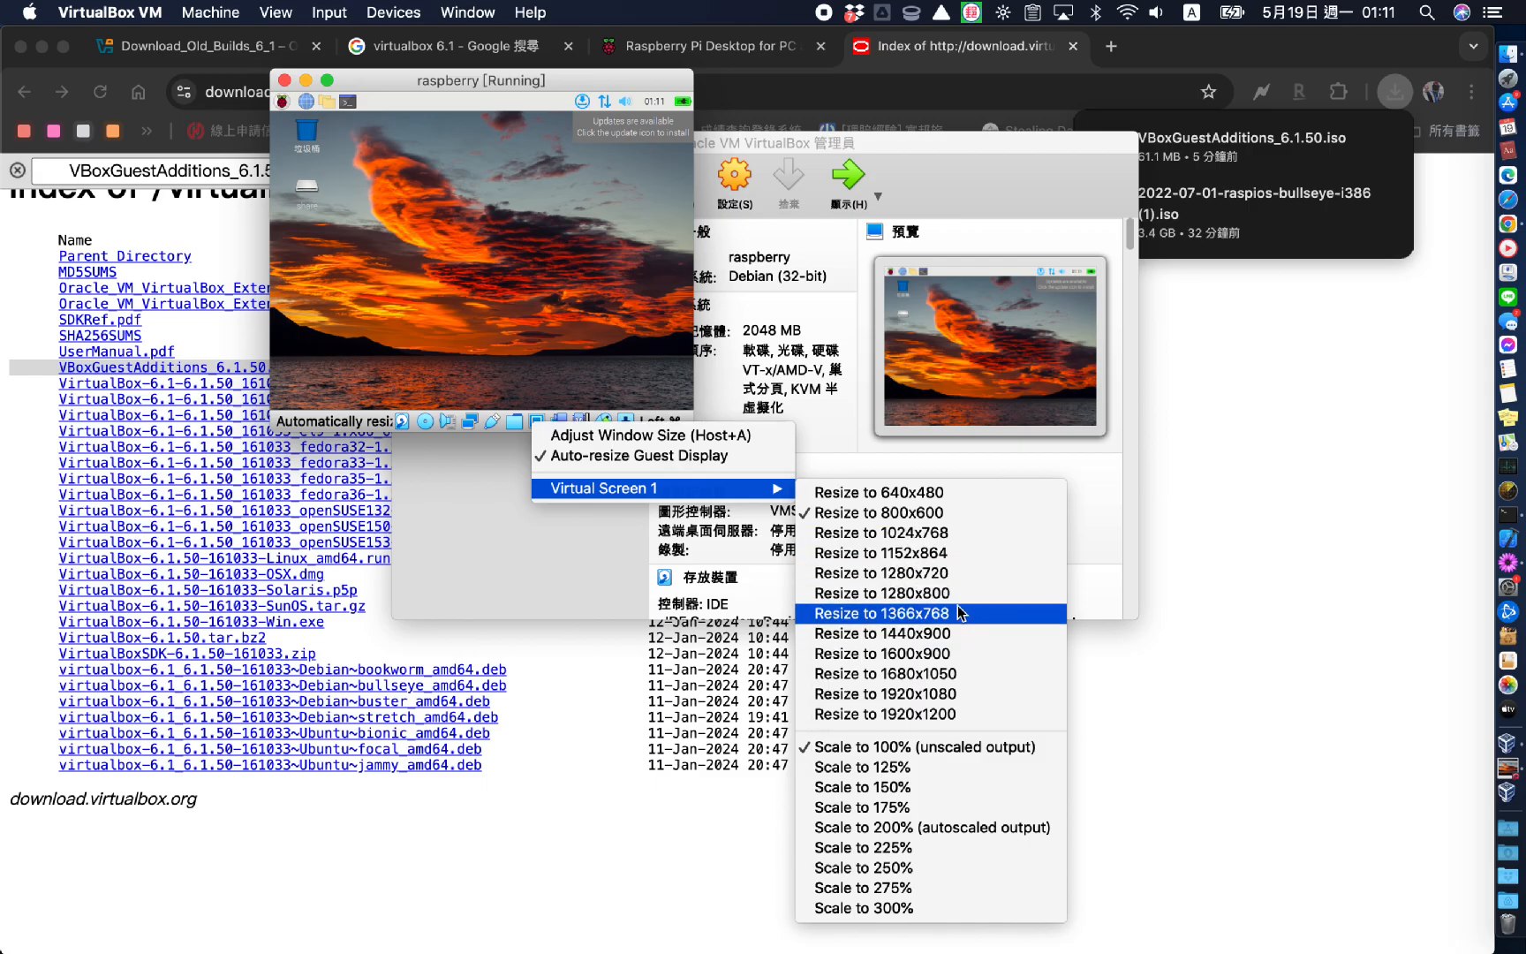
left_click(947, 595)
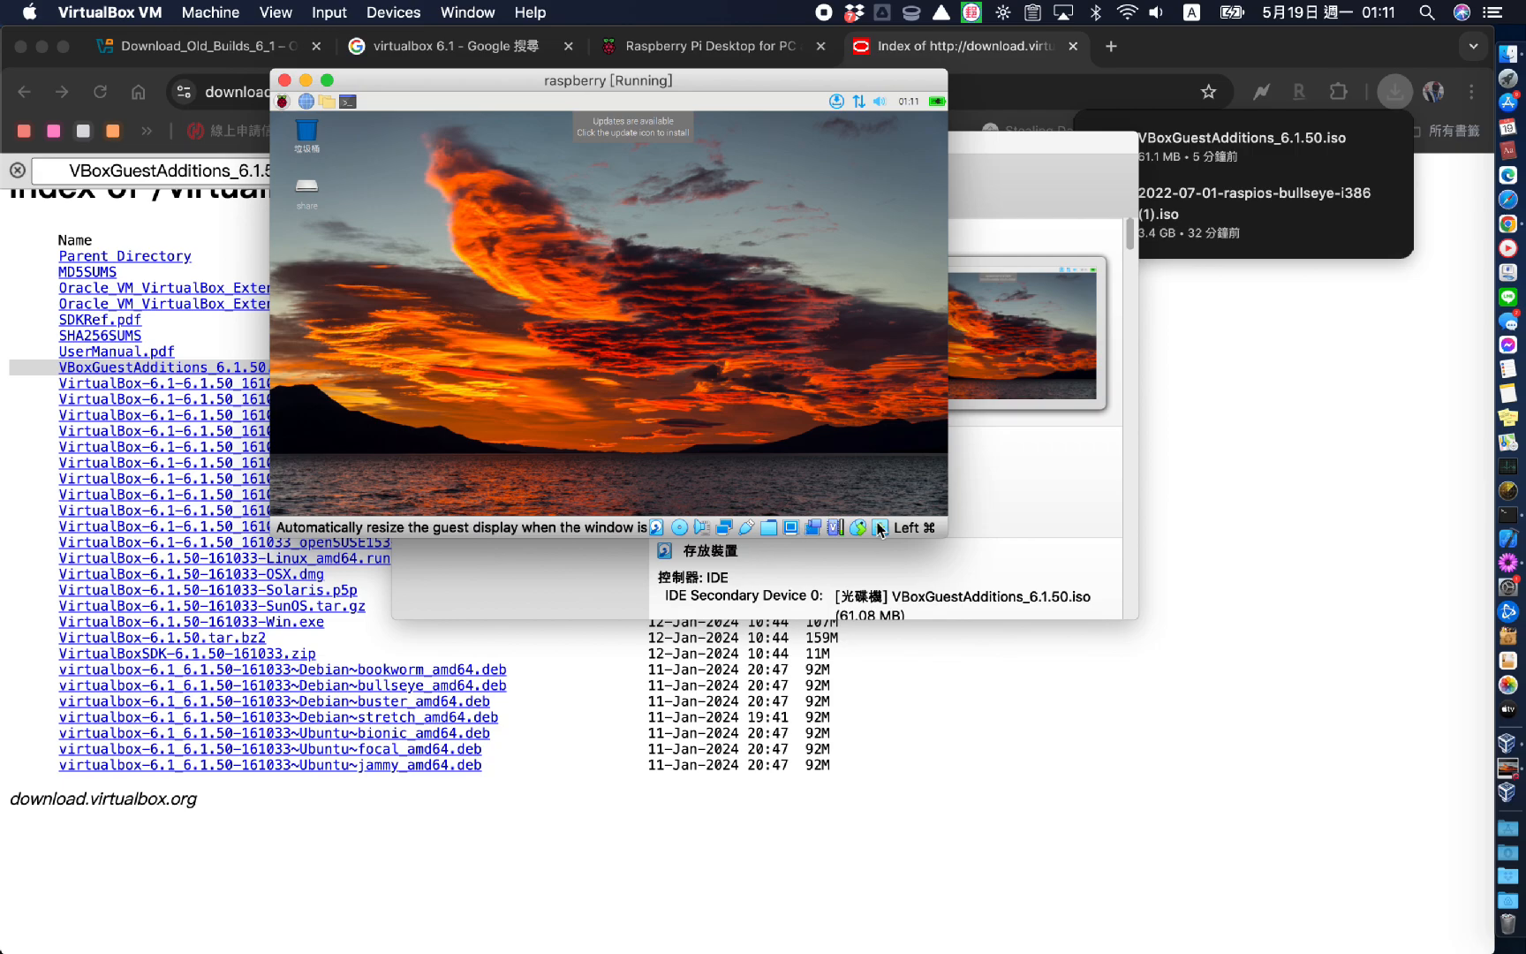
left_click_drag(949, 541, 1164, 842)
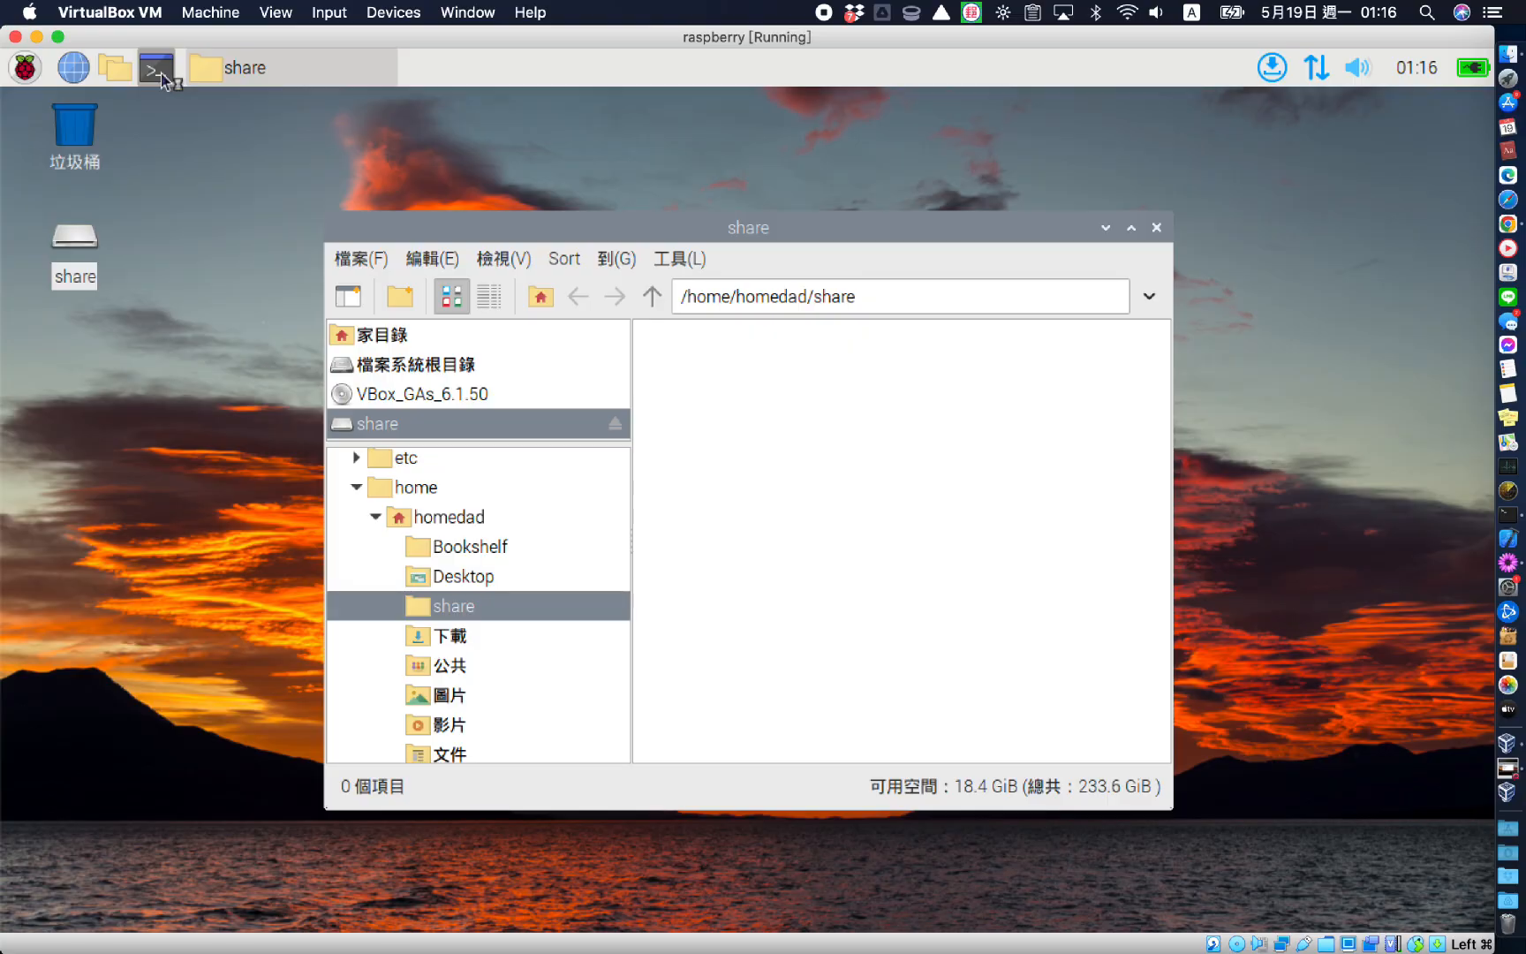
Add the guest user to the vboxsf group with sudo adduser, then reboot
left_click(162, 76)
type("sudo ")
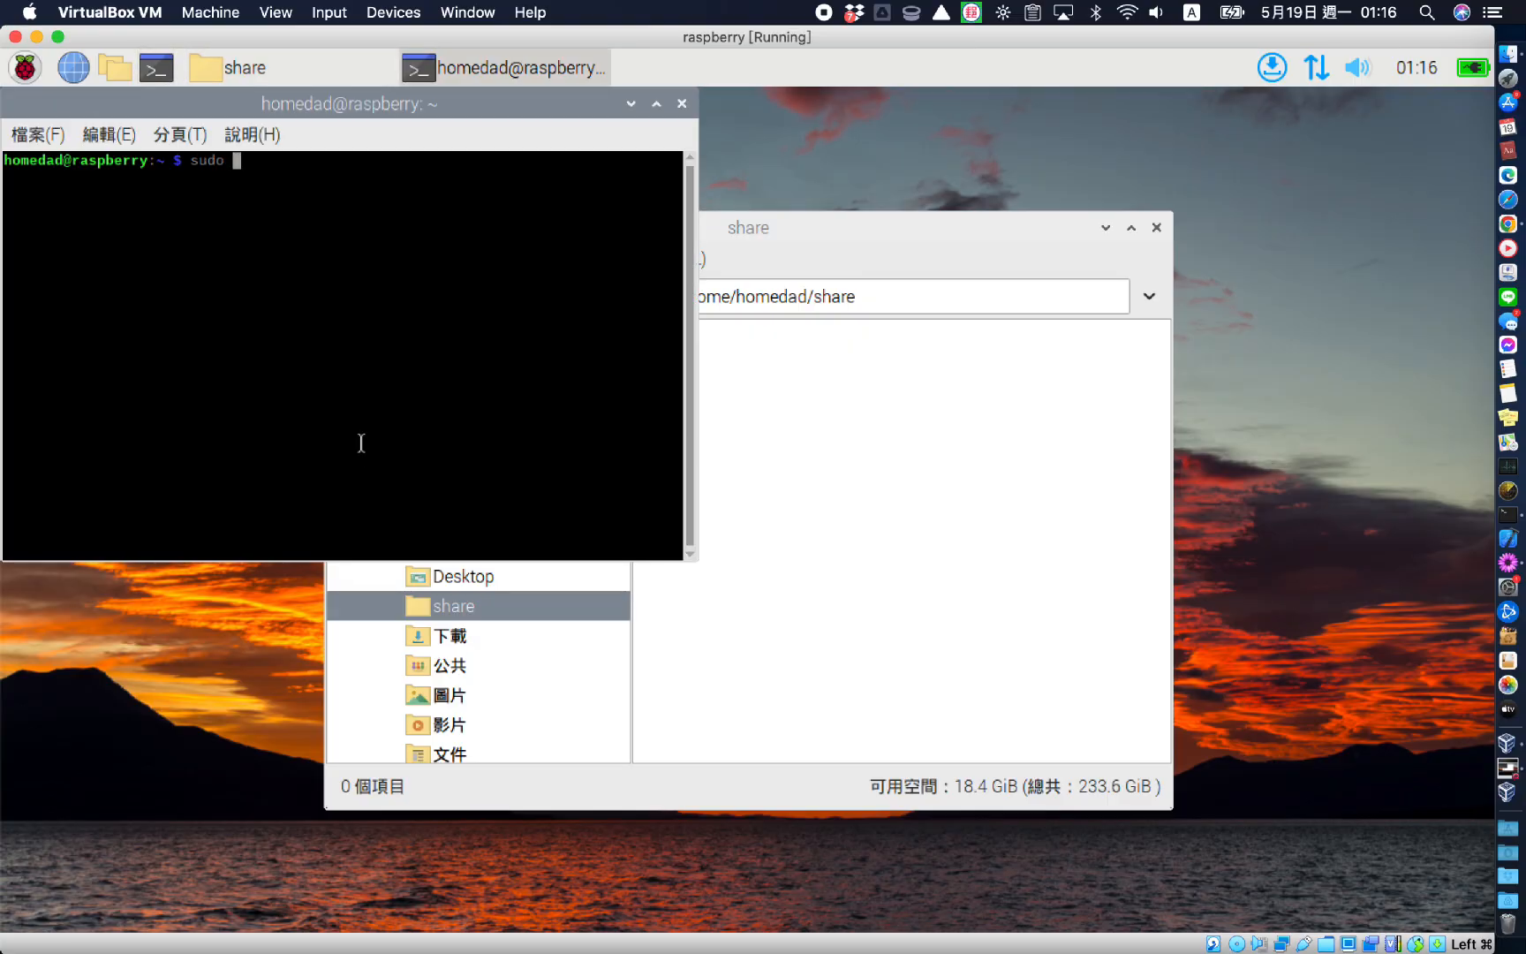
type("adduser homedad vboxsf")
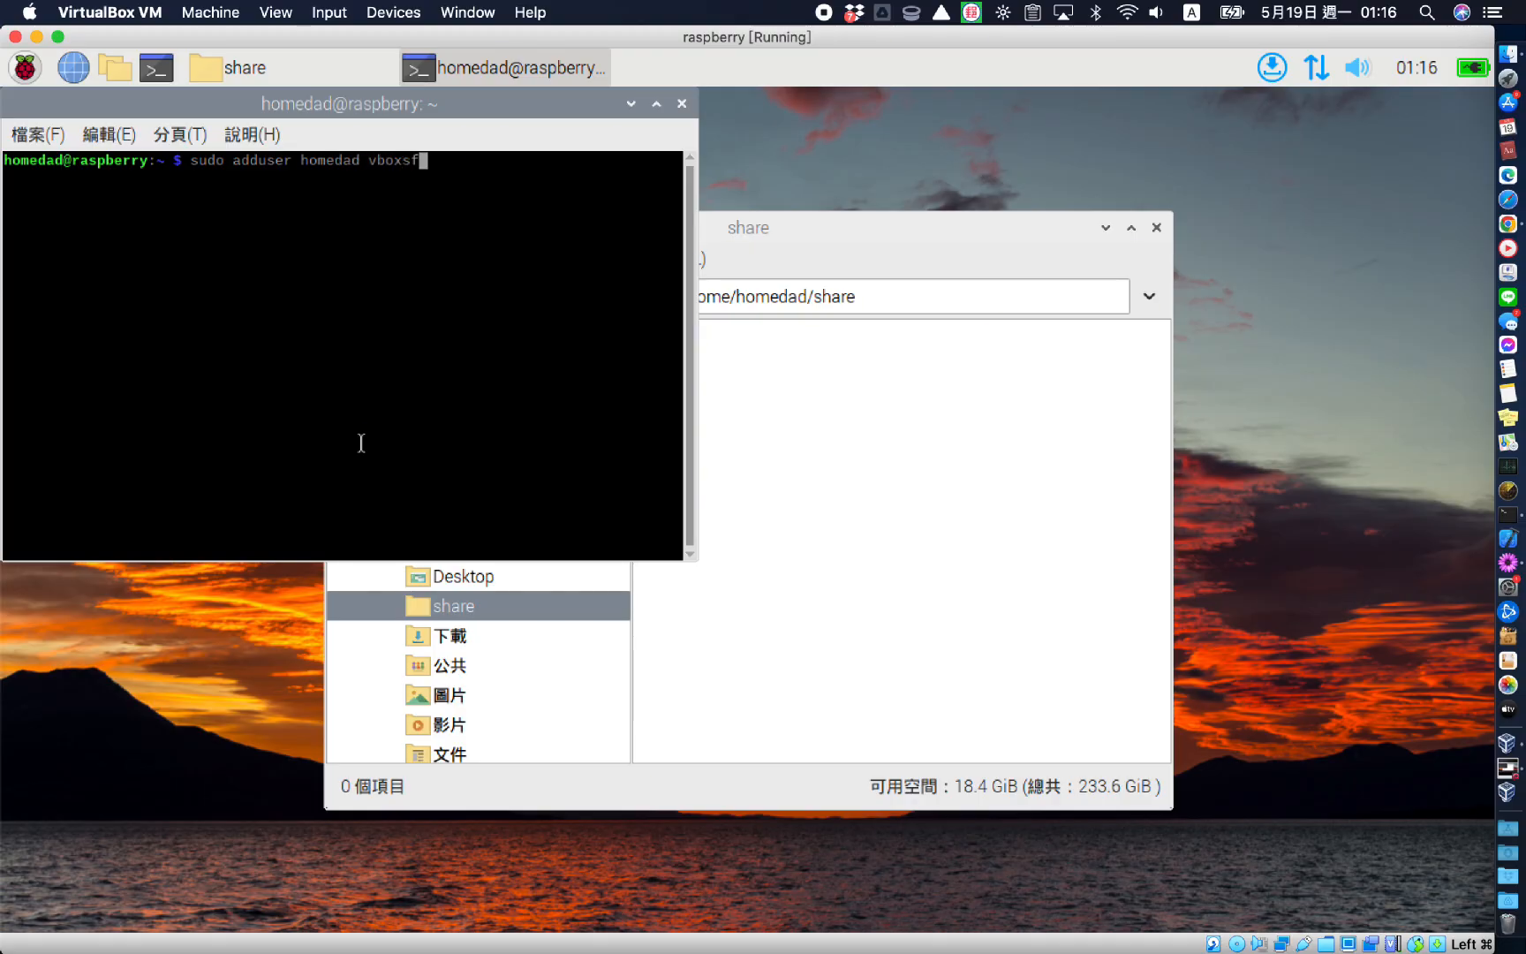
key("Return")
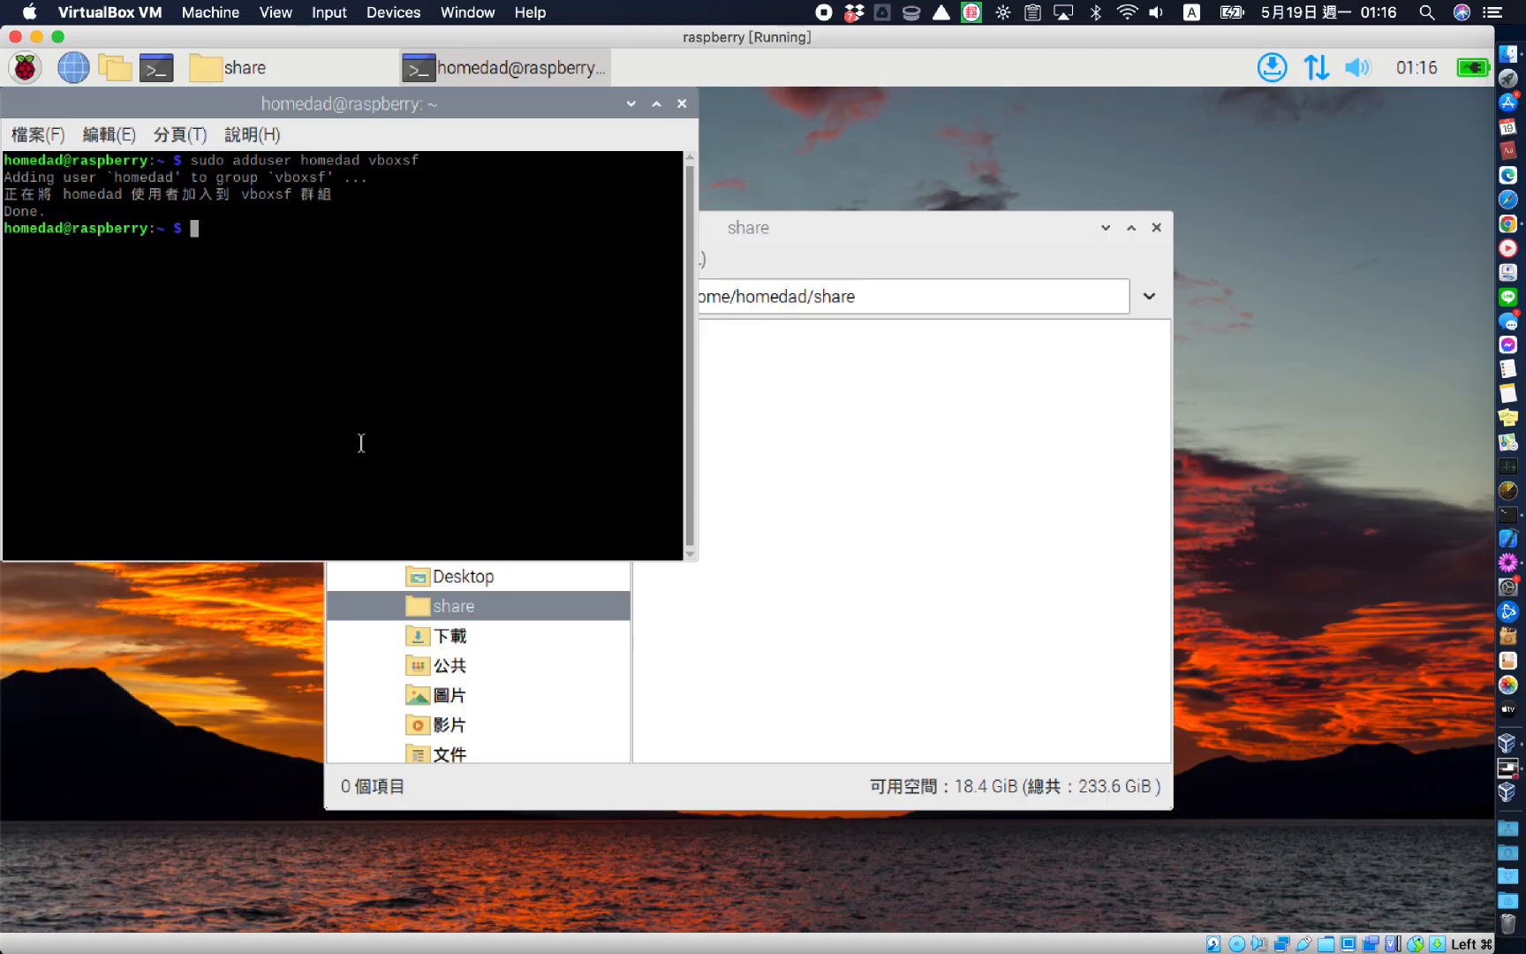
type("reboot")
key("Return")
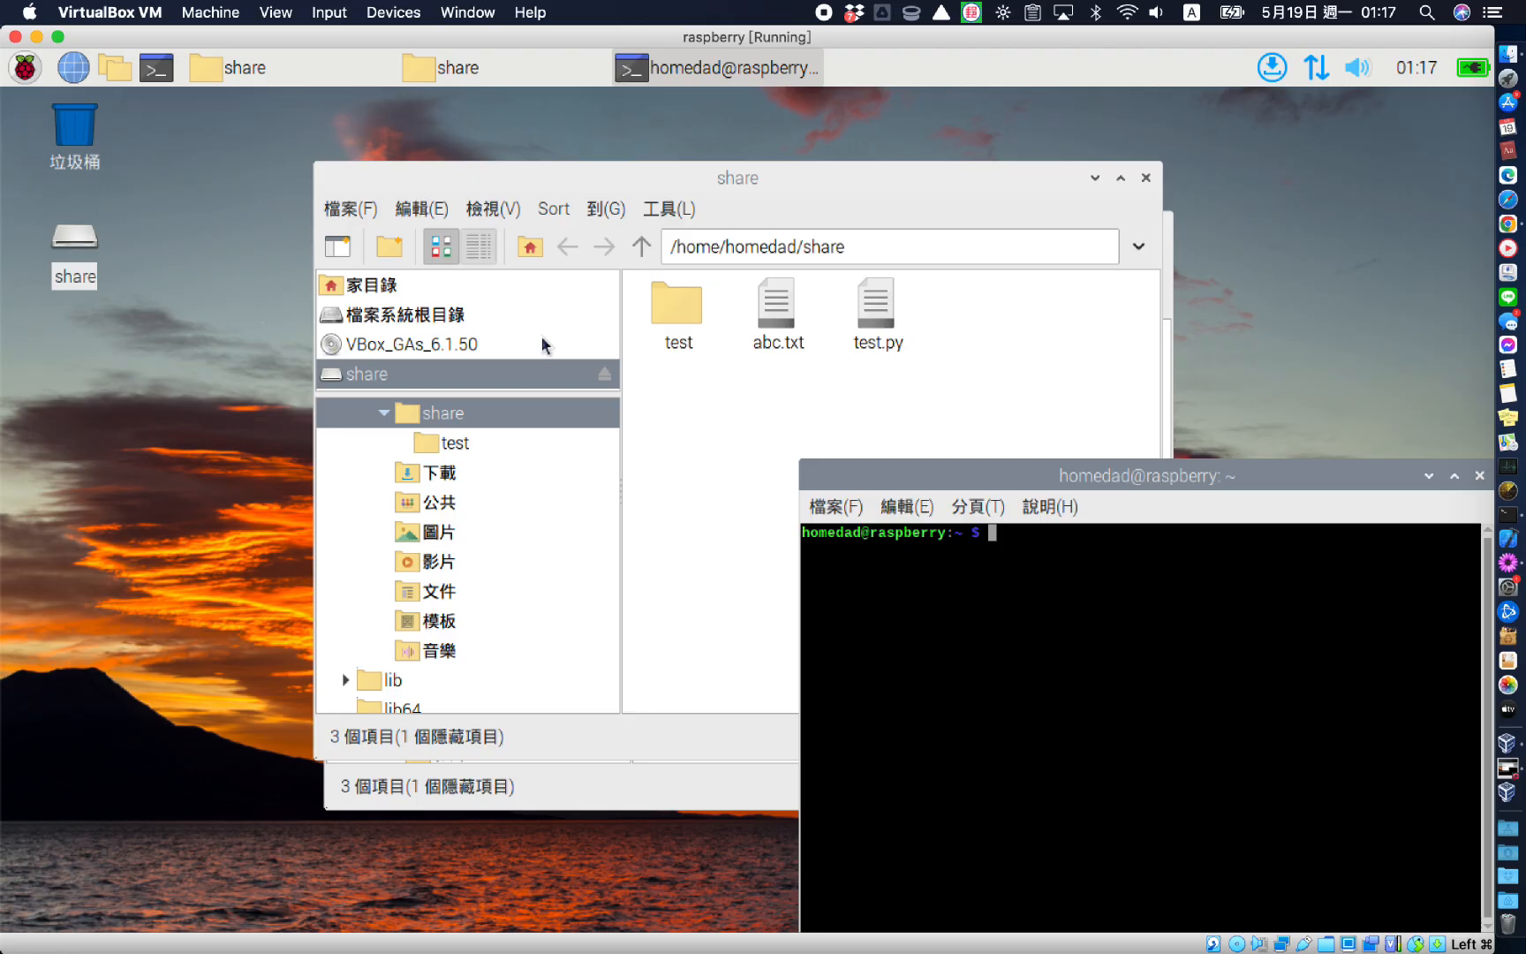
In the terminal, change into the share folder in the user's home and confirm with pwd
type("cd /")
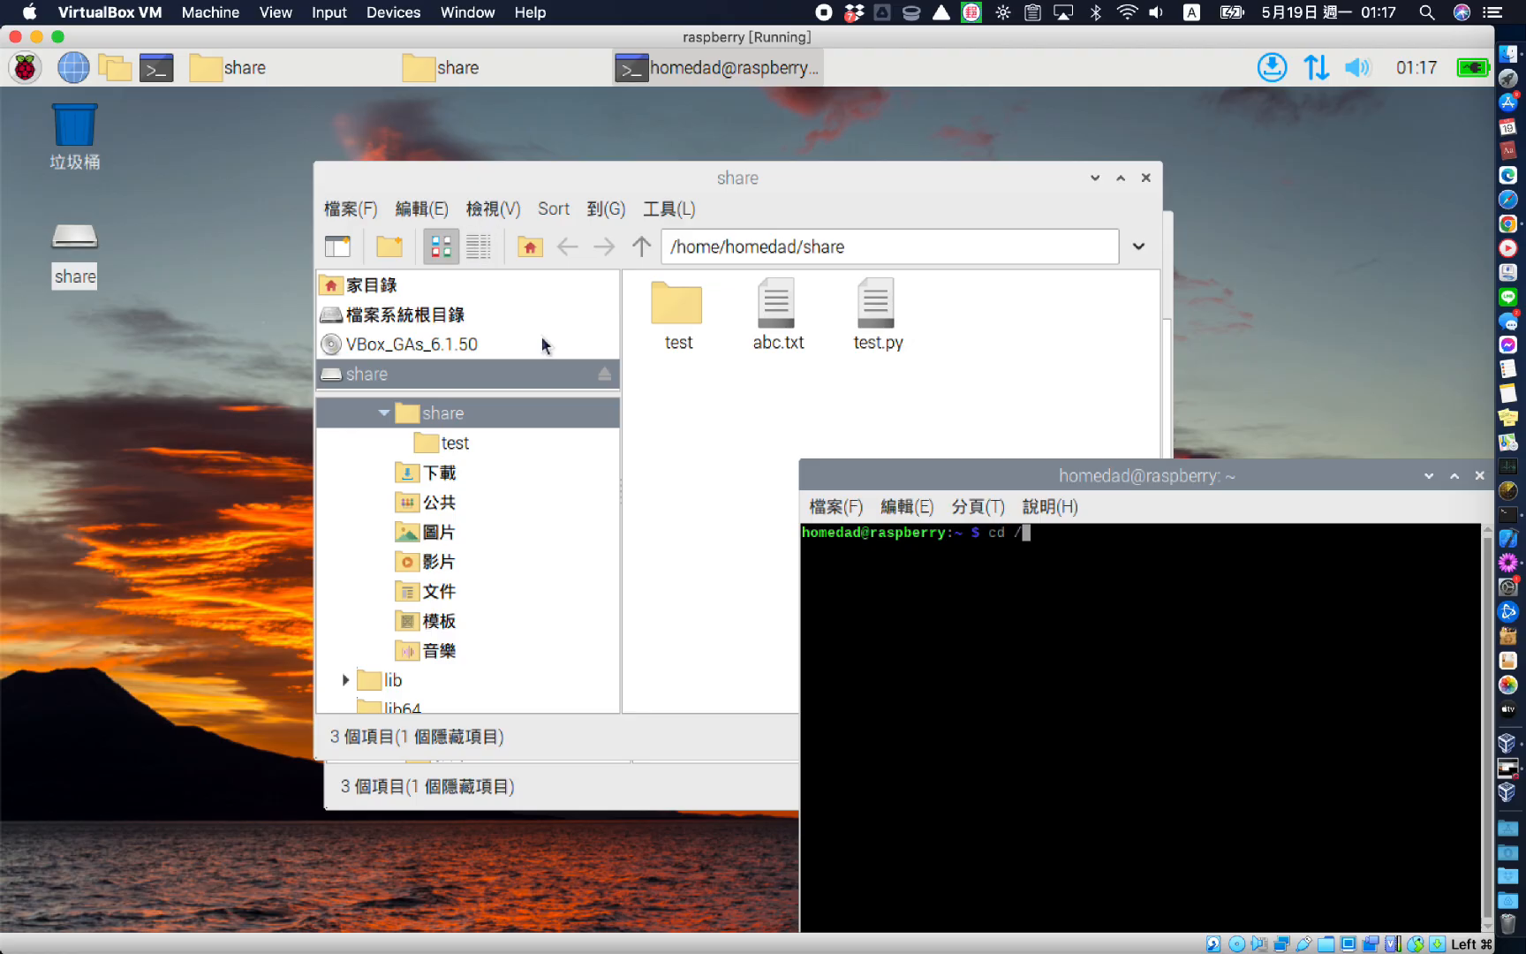
type("home/dad")
key("BackSpace")
key("BackSpace")
key("BackSpace")
type("homedad/")
type("share")
type("pwd")
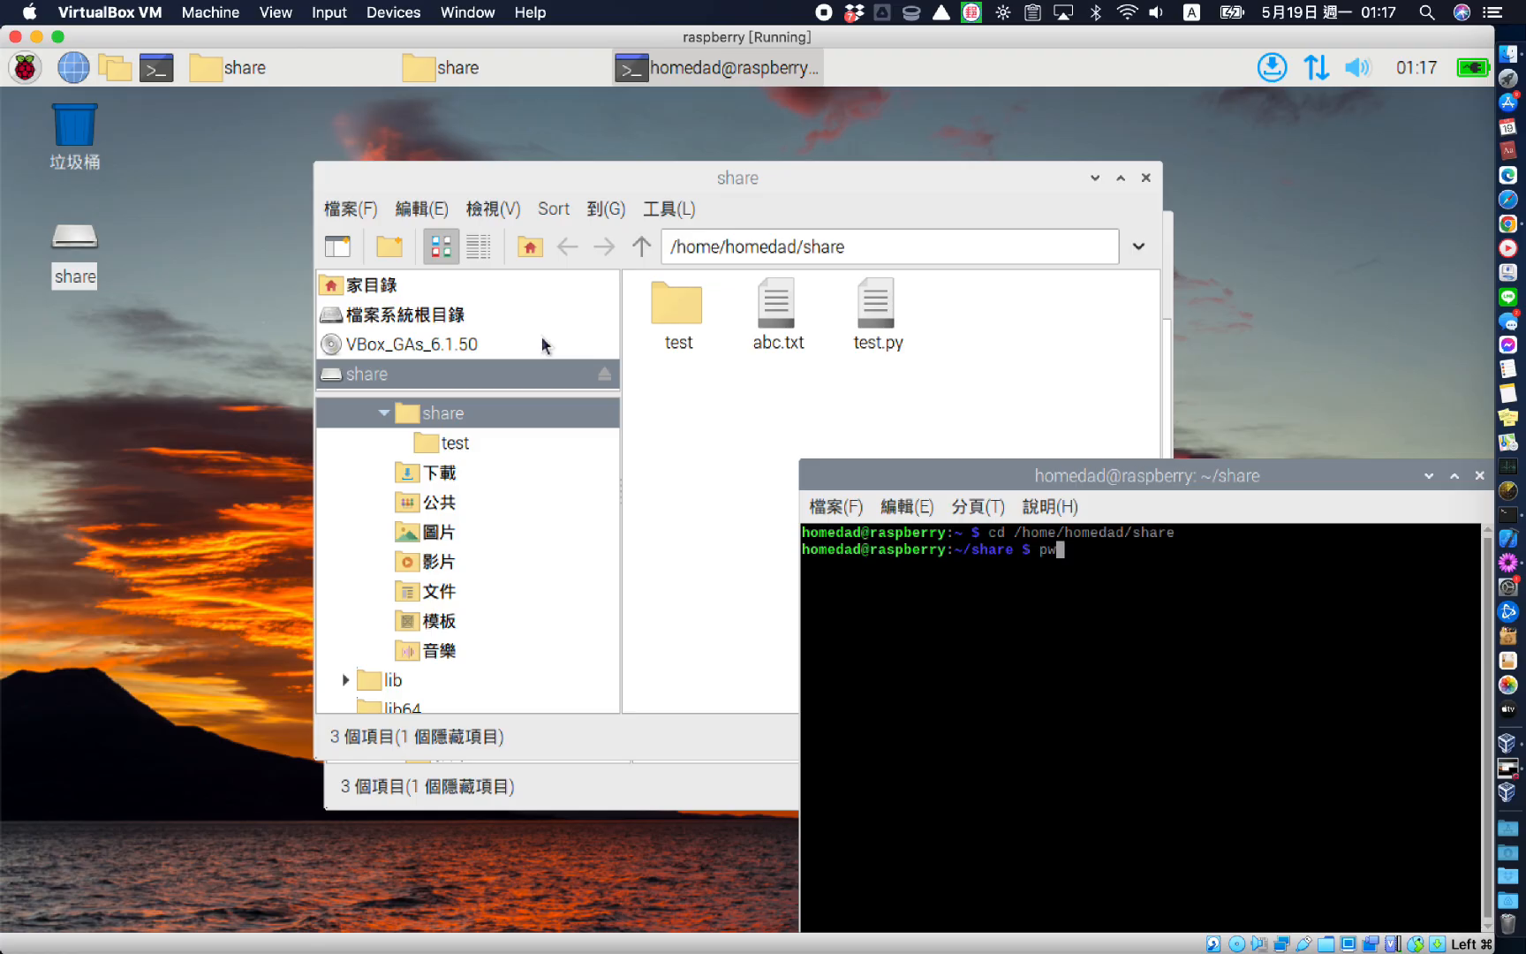
key("Return")
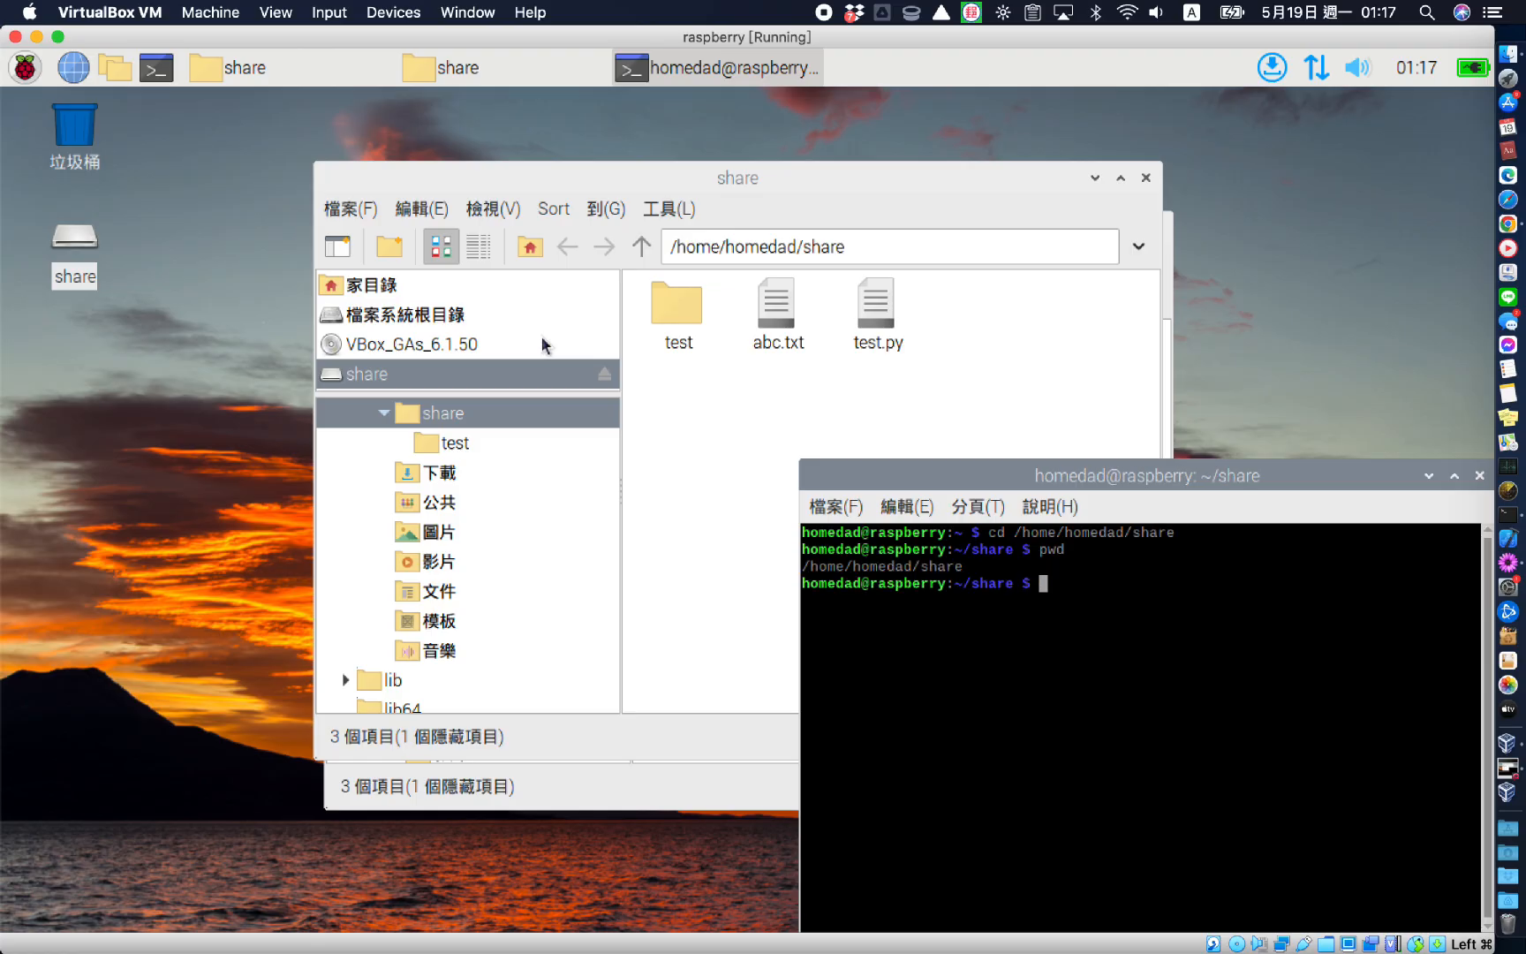
Create pi.py in vi with print("virtual box + raspberry pi") and save it with :wq
type("vi pi.py")
key("Return")
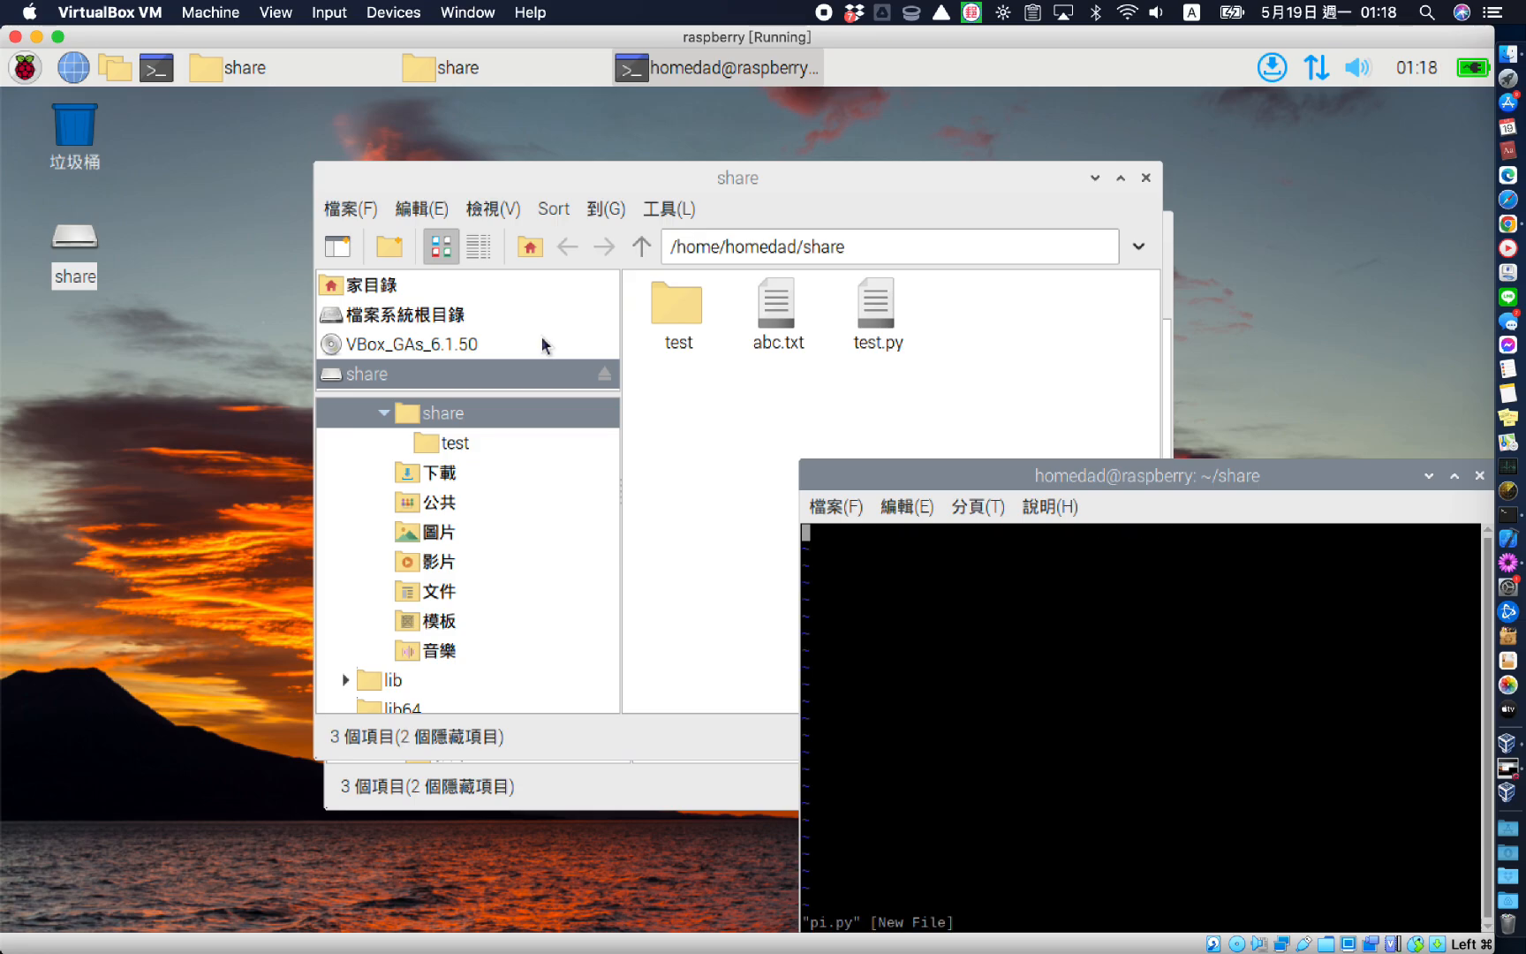
type("iprint(\"virtual box + raspberry pi\")")
key("Escape")
type(":wq")
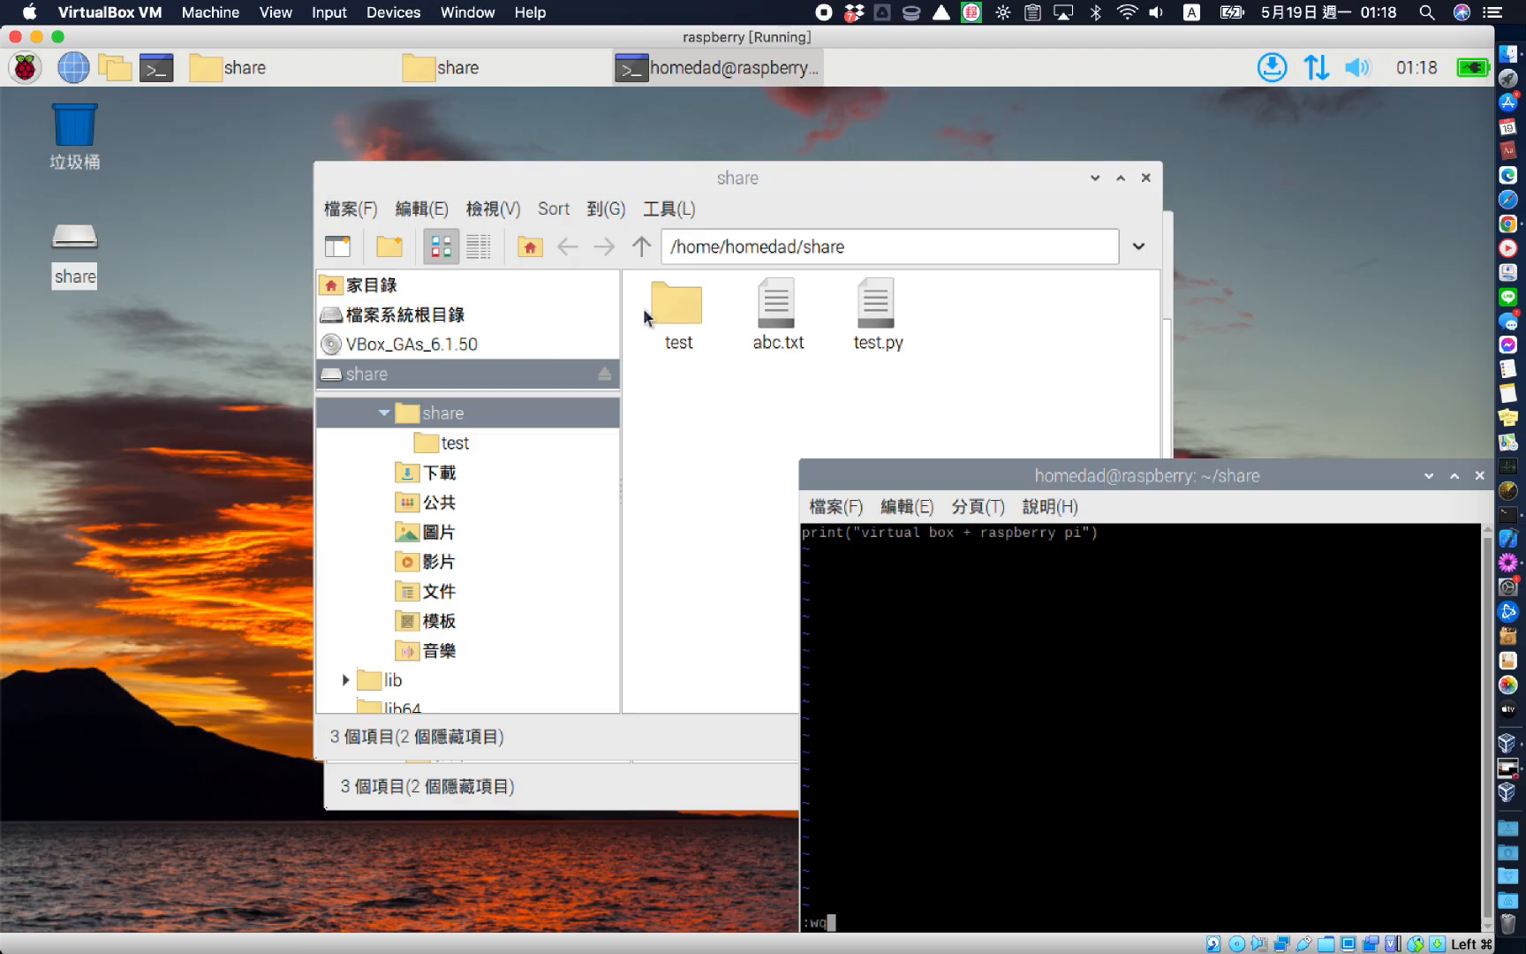
key("Return")
left_click_drag(928, 464, 671, 393)
left_click(873, 308)
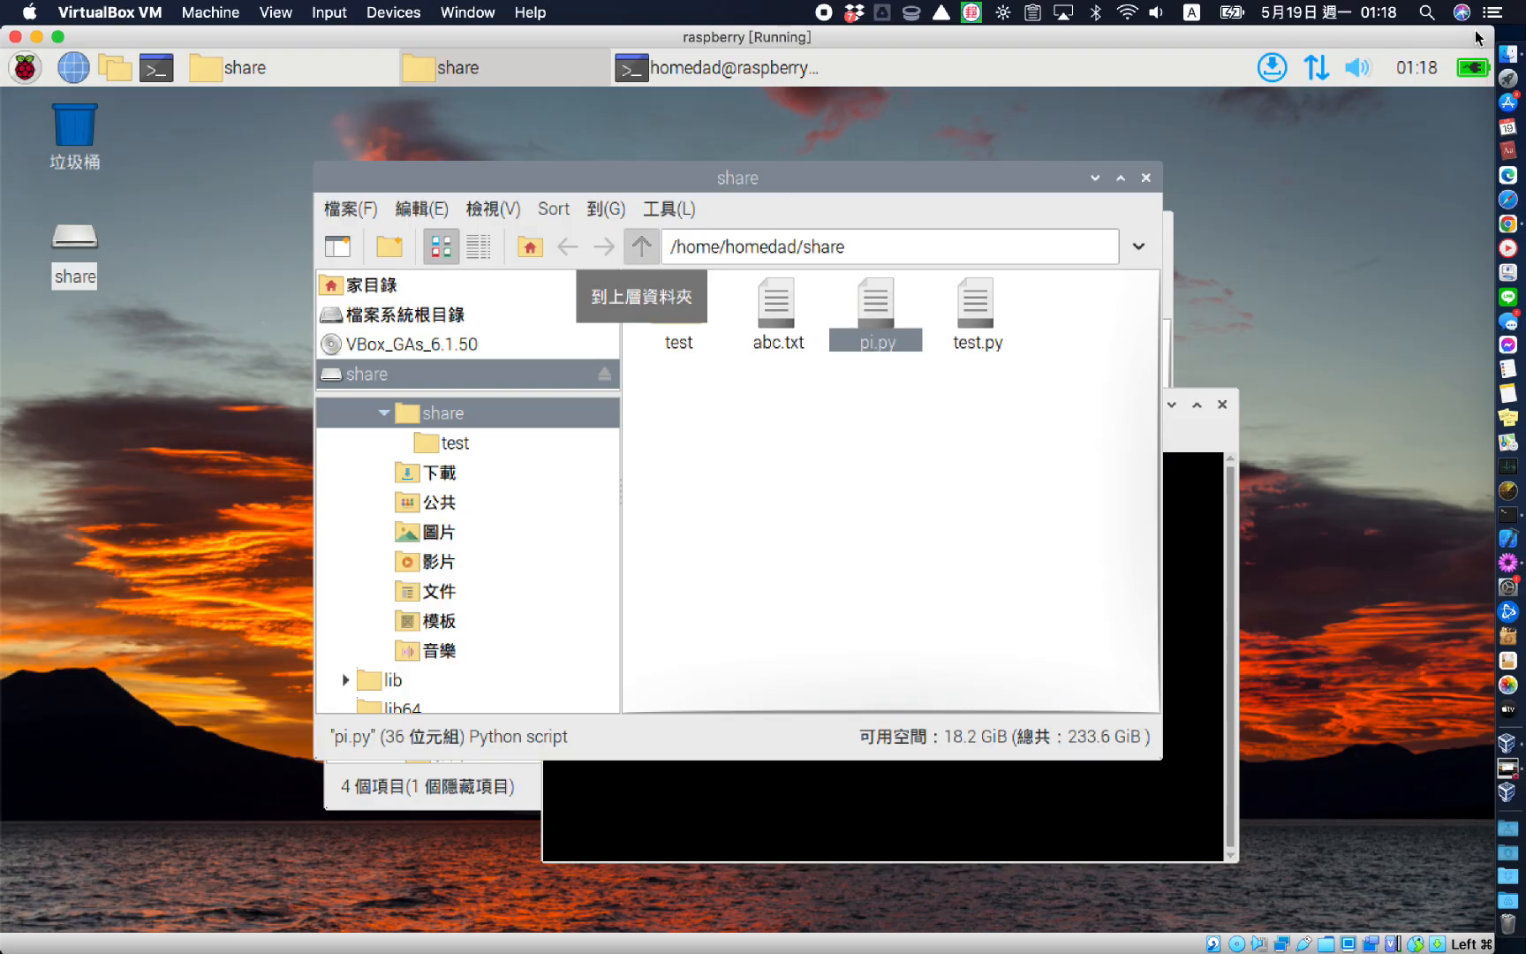
In Finder, select pi.py in the Desktop share folder and Quick Look its print line
left_click(1509, 55)
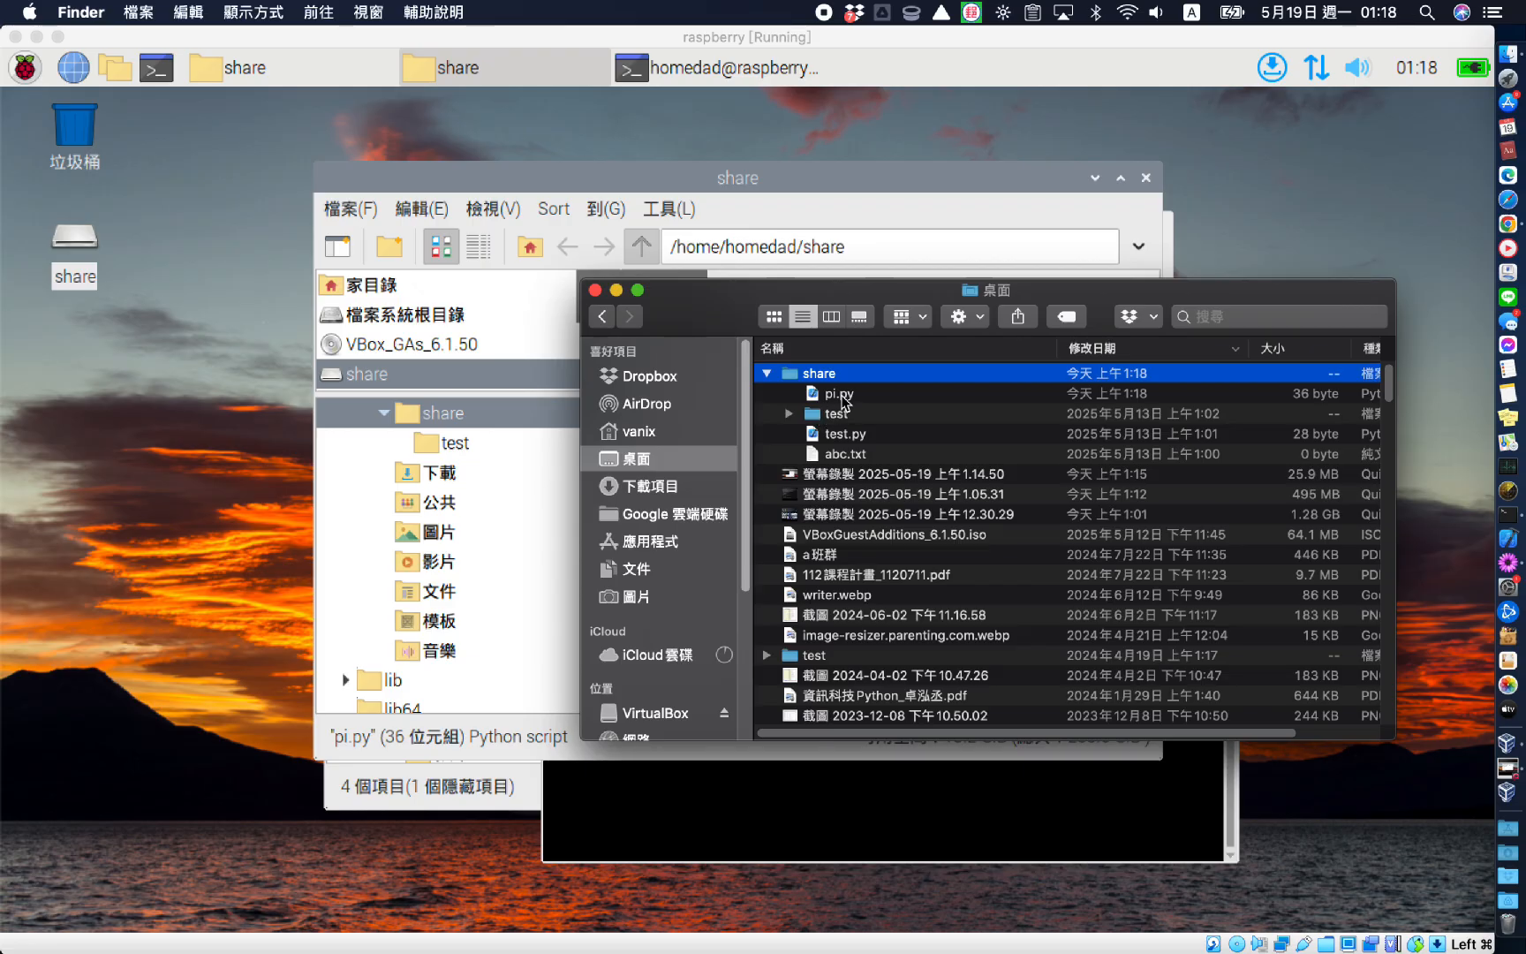
left_click(844, 397)
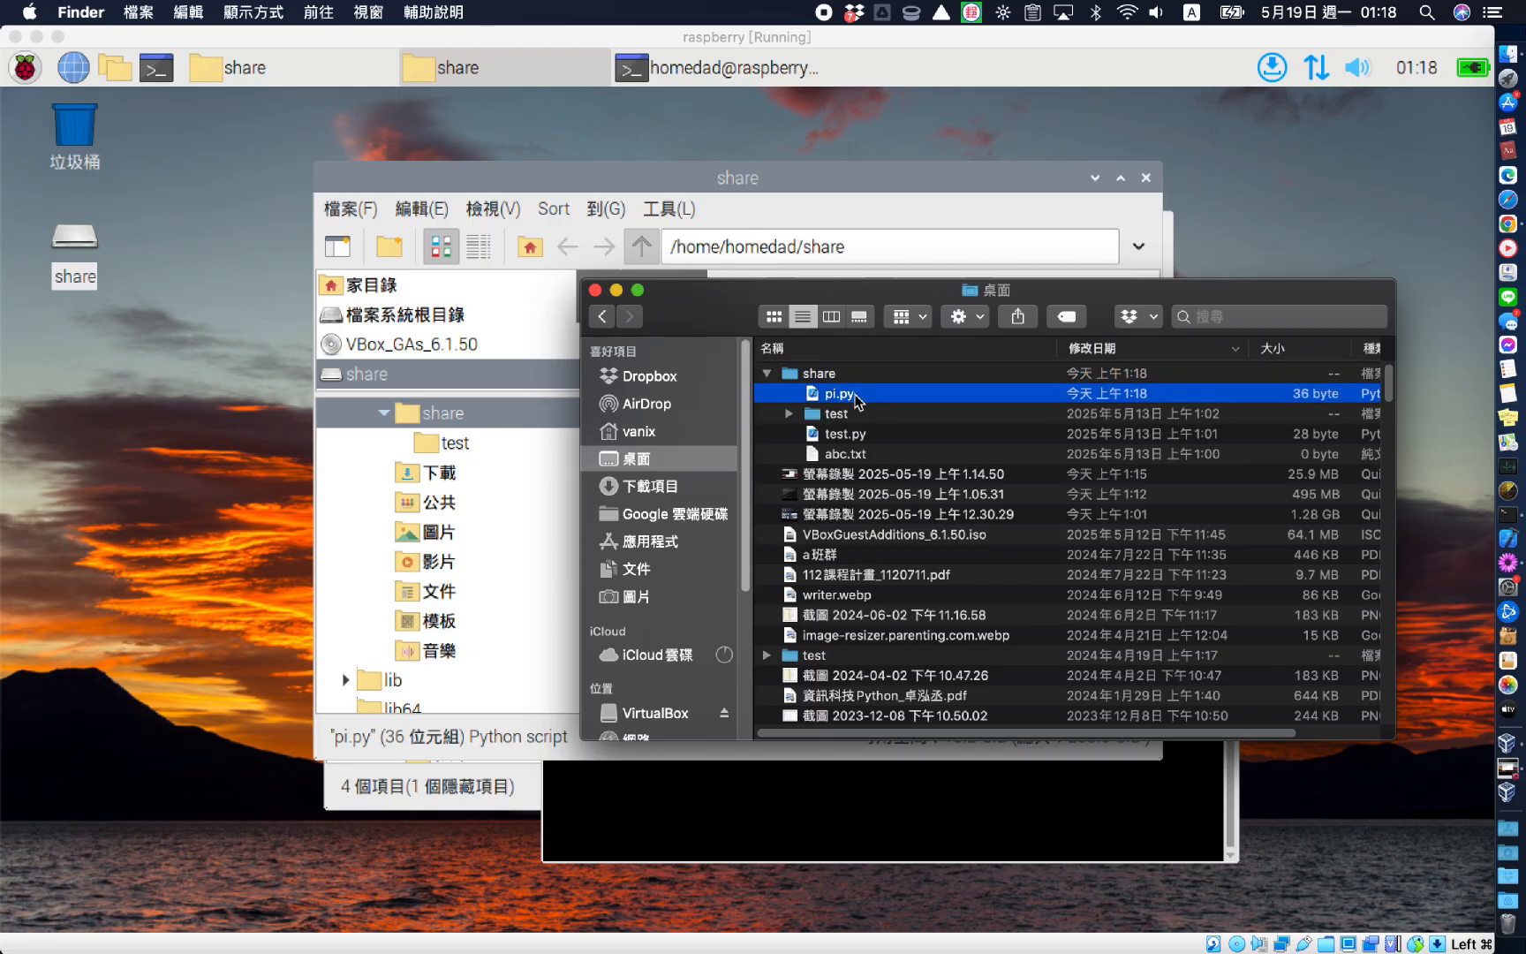
key("space")
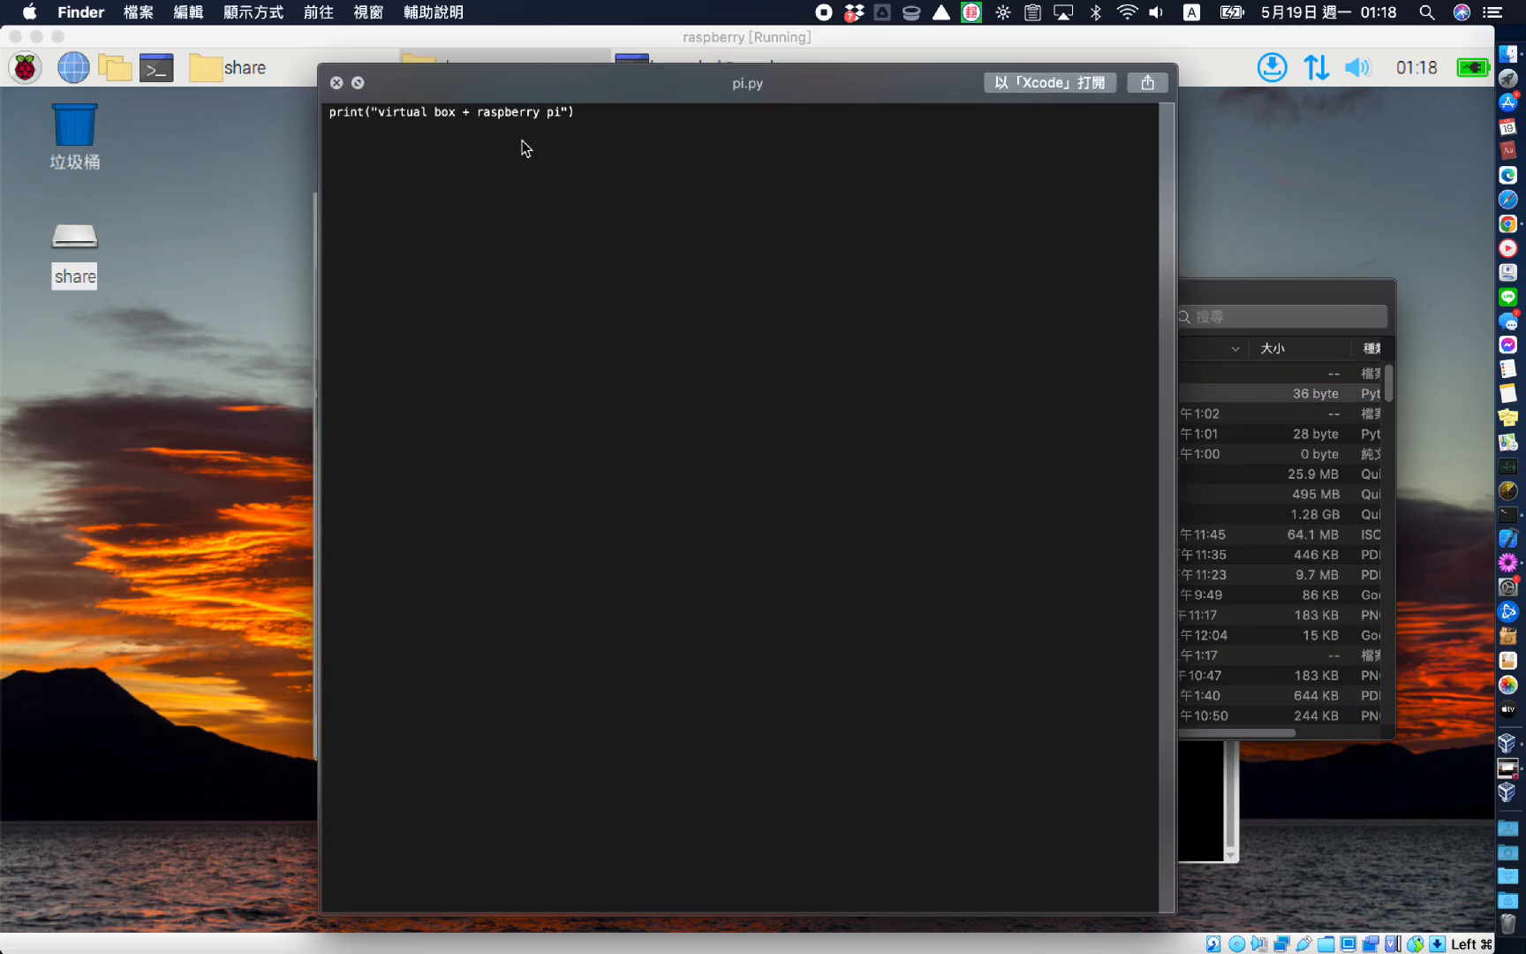
key("space")
key("space")
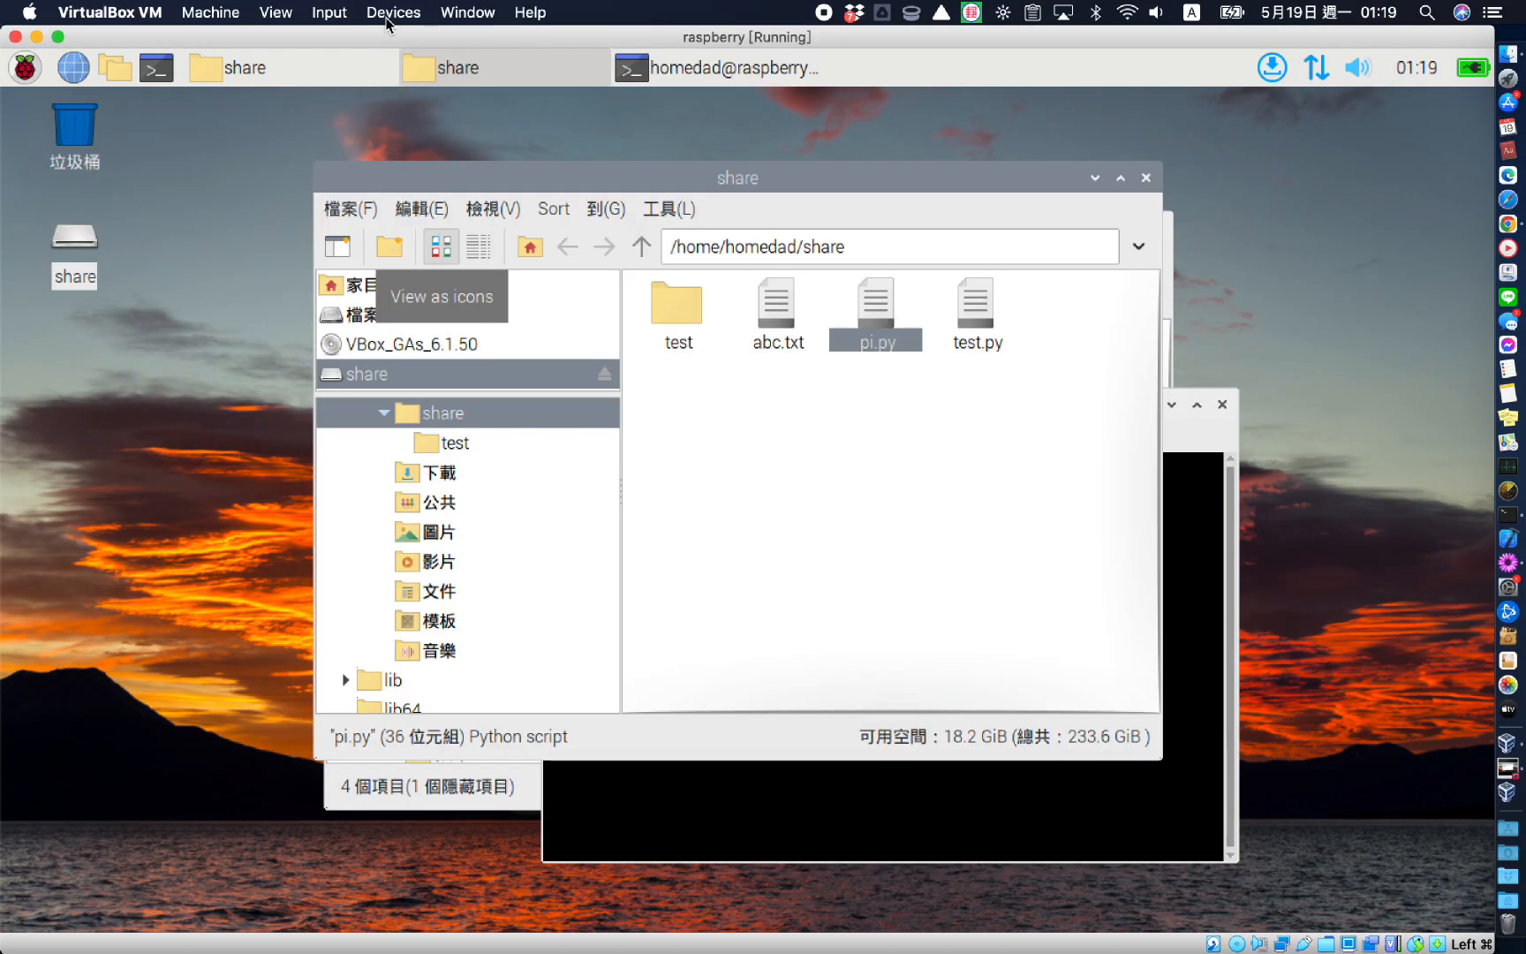
left_click(387, 18)
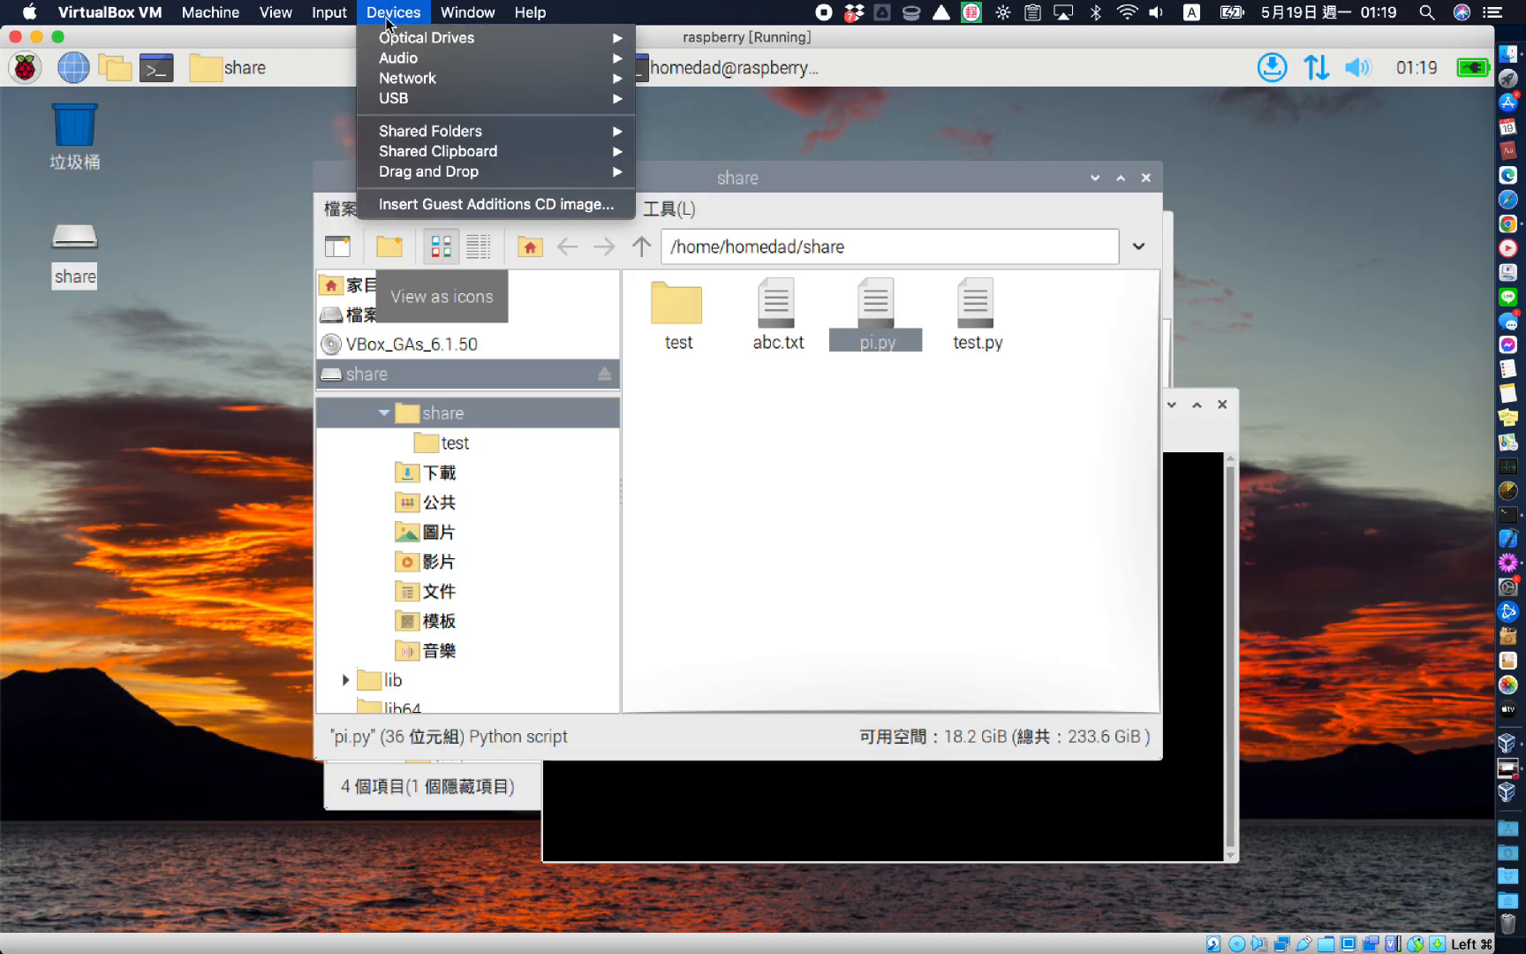
Enable bidirectional shared clipboard and copy the share folder path from the file manager's location bar
mouse_move(443, 151)
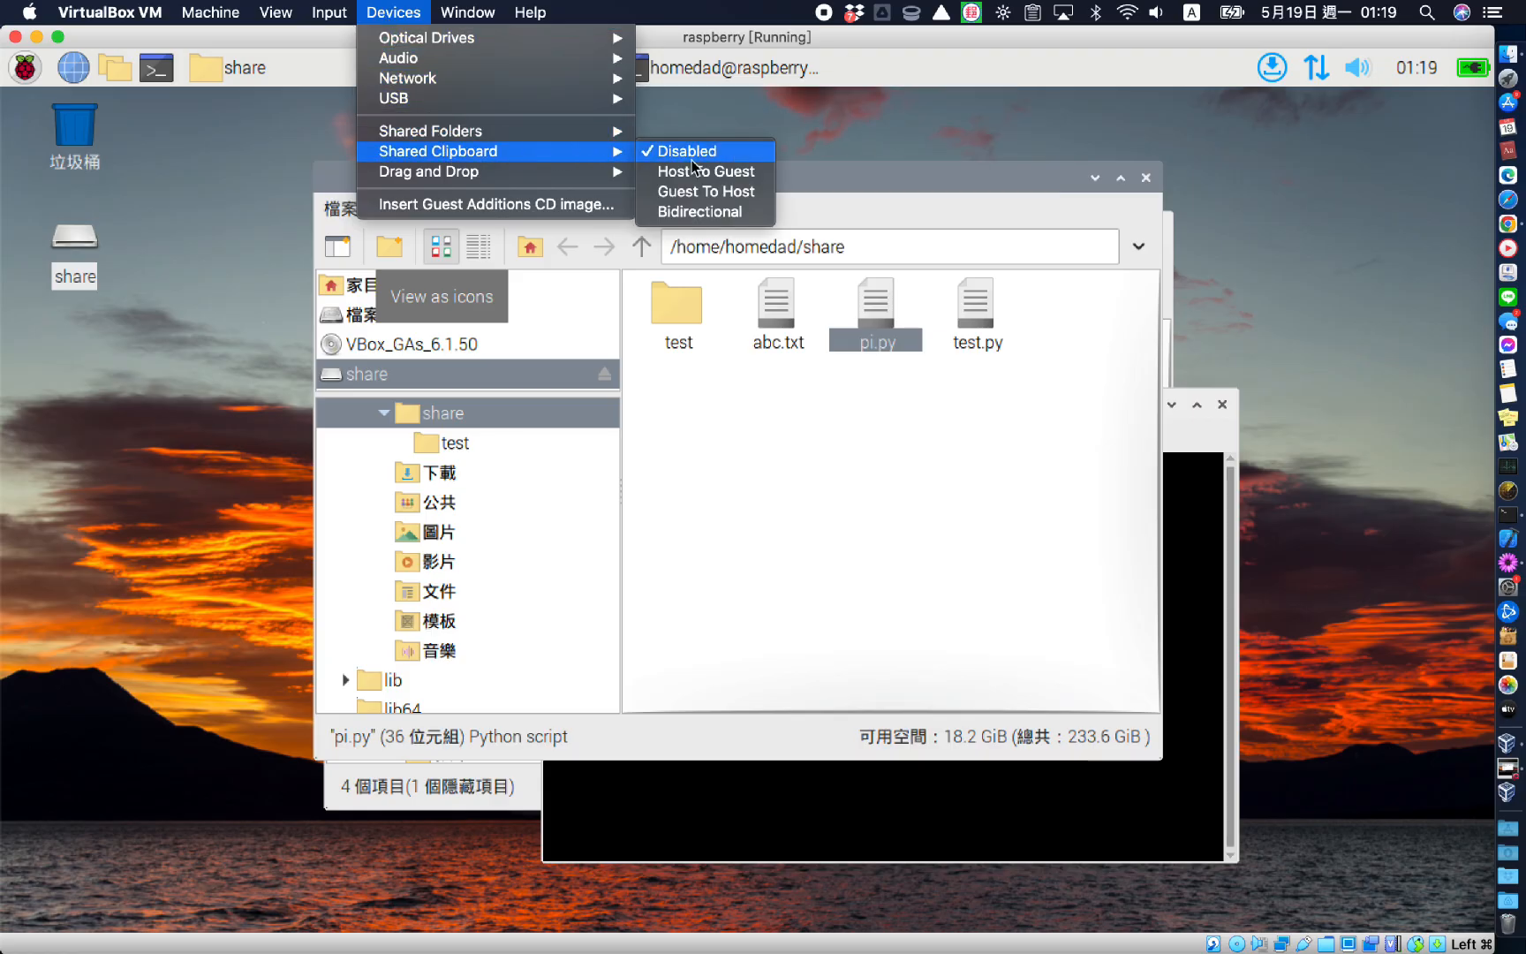
left_click(703, 213)
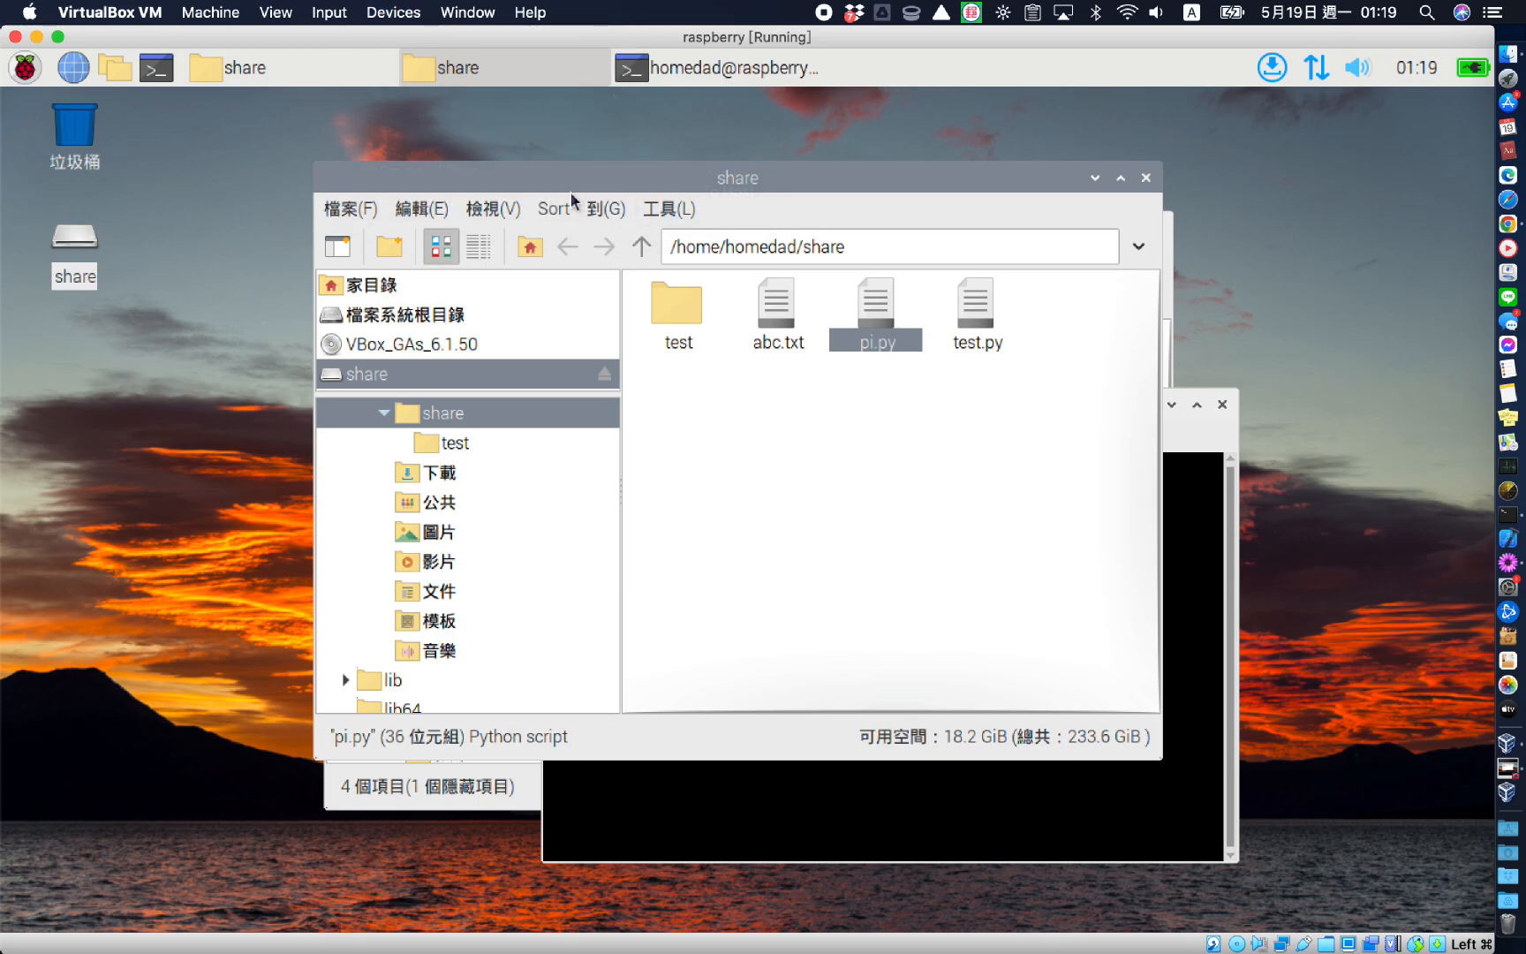
triple_click(822, 247)
key("super+c")
right_click(819, 246)
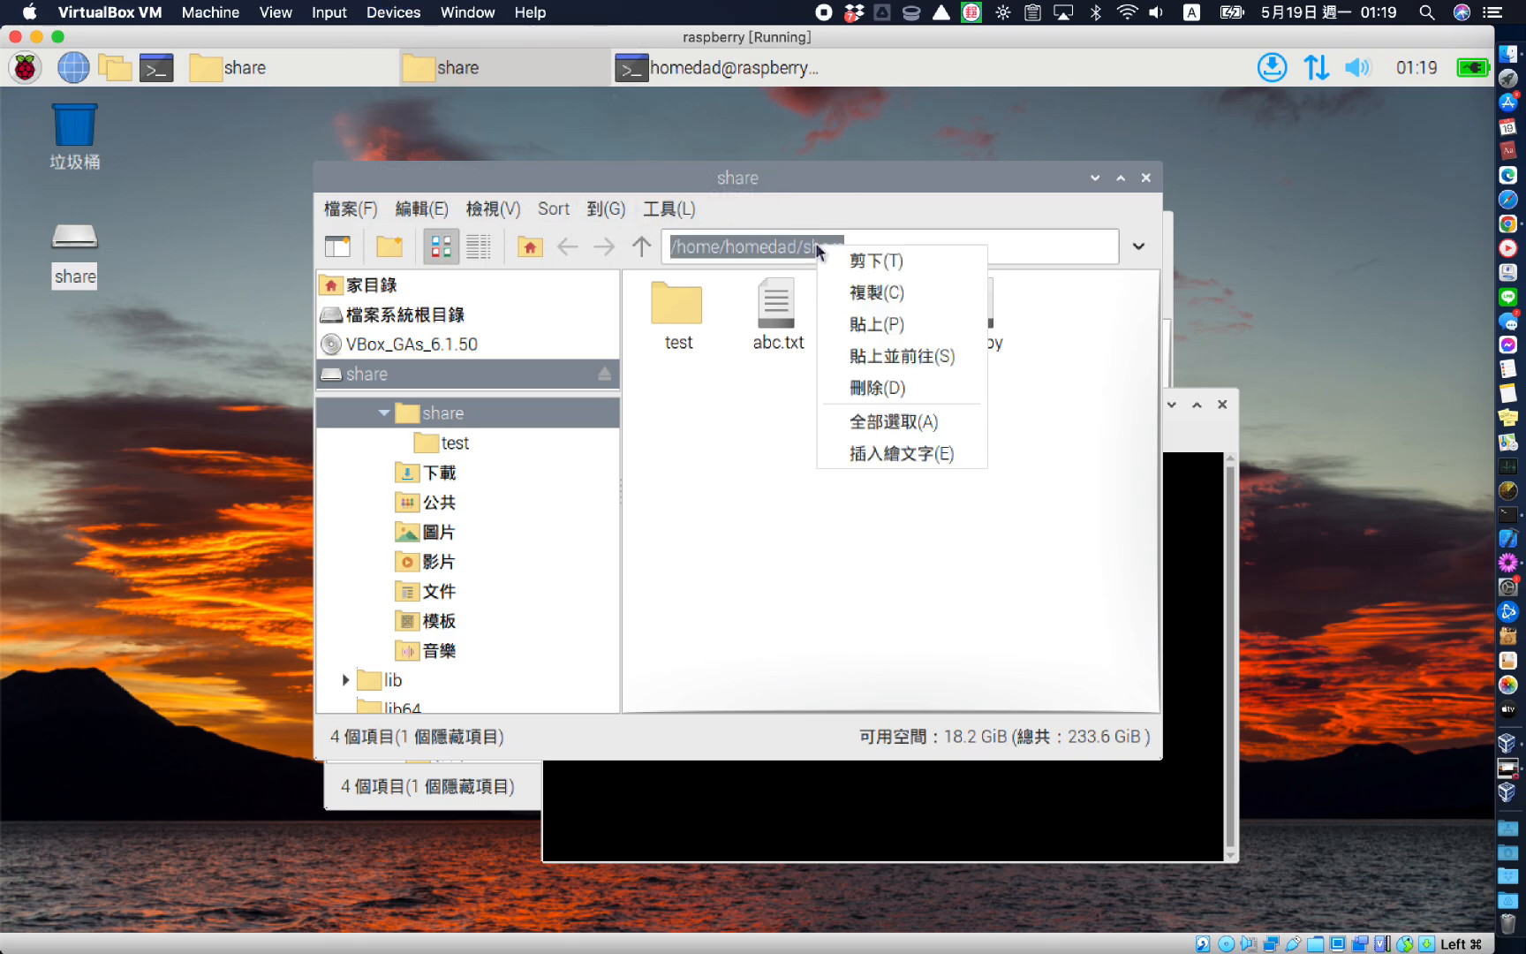
left_click(835, 290)
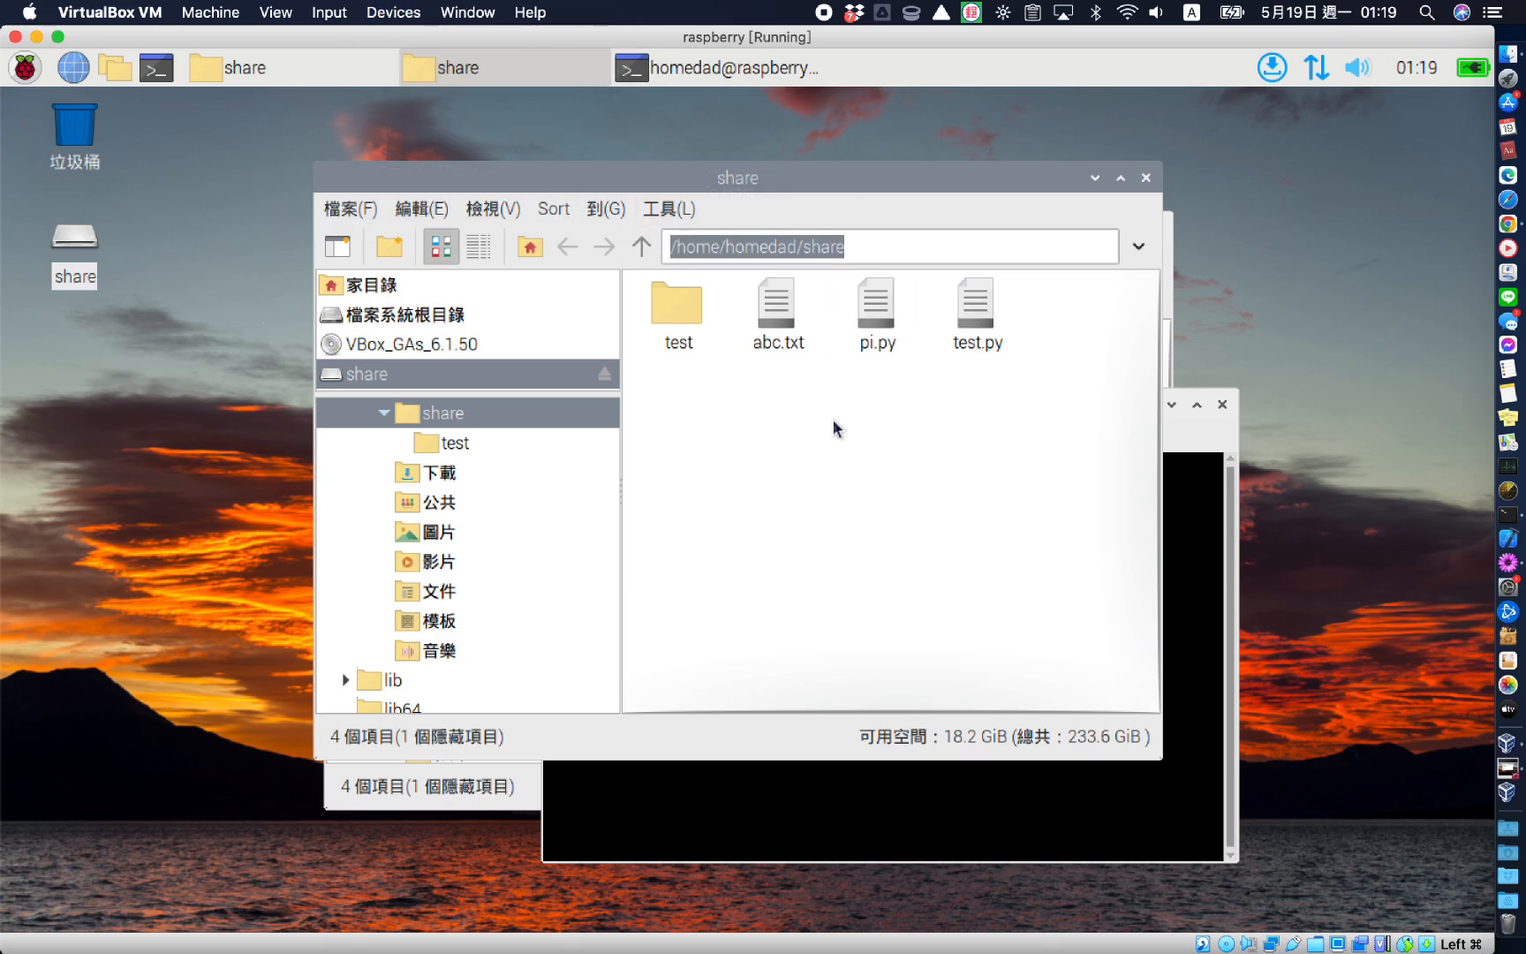
left_click(1507, 223)
Paste the copied share path into a new Chrome tab's address bar
key("super+t")
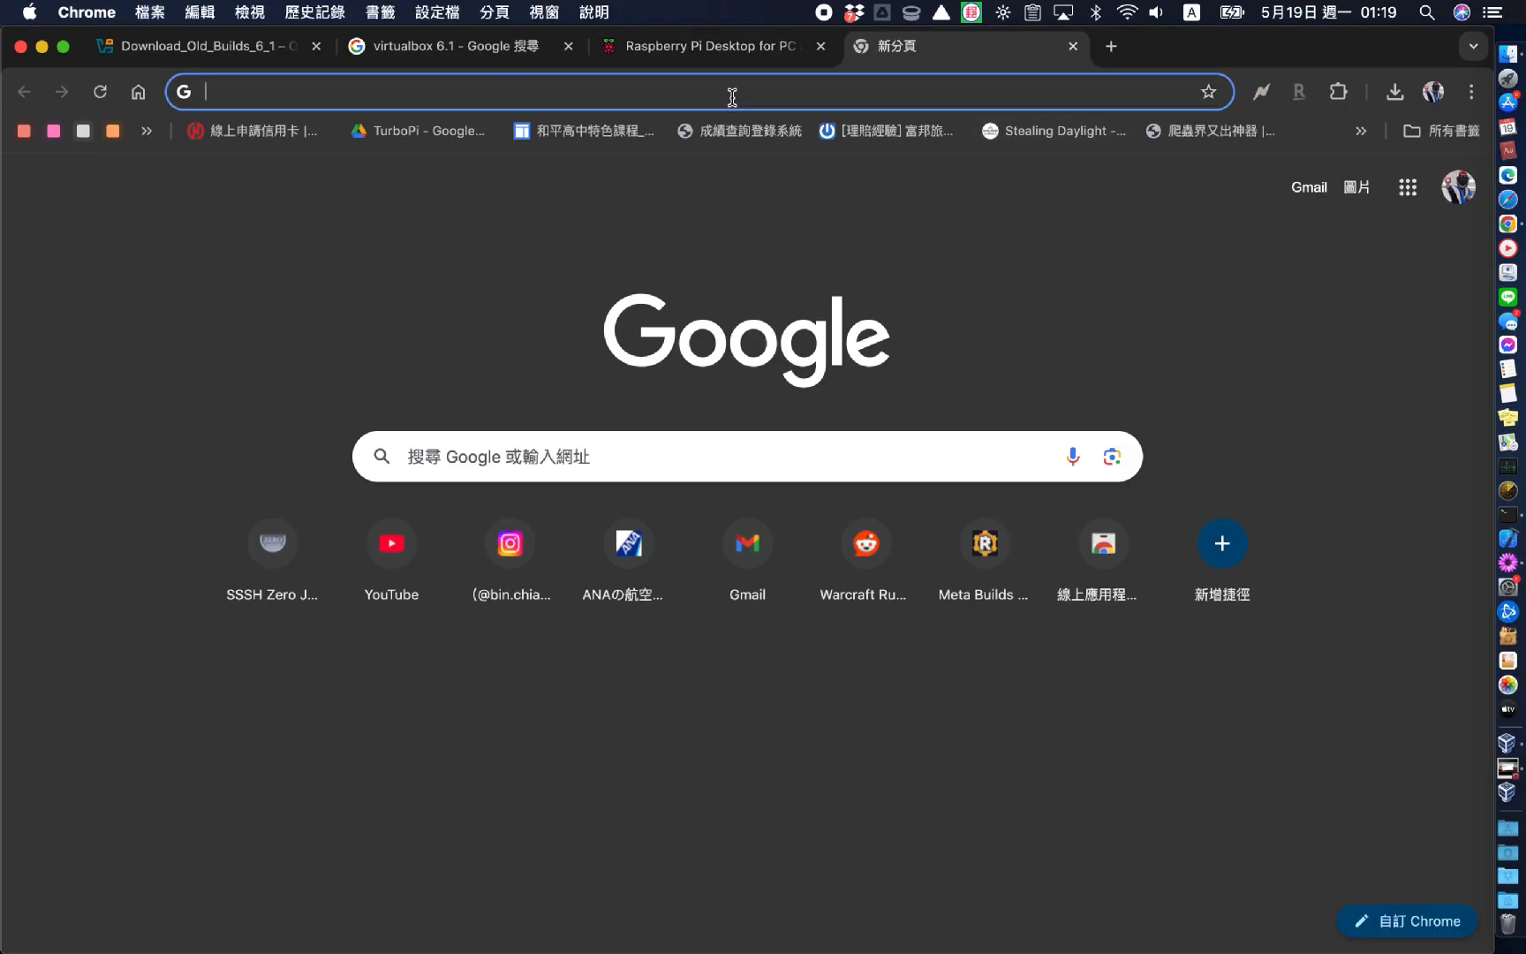
right_click(732, 94)
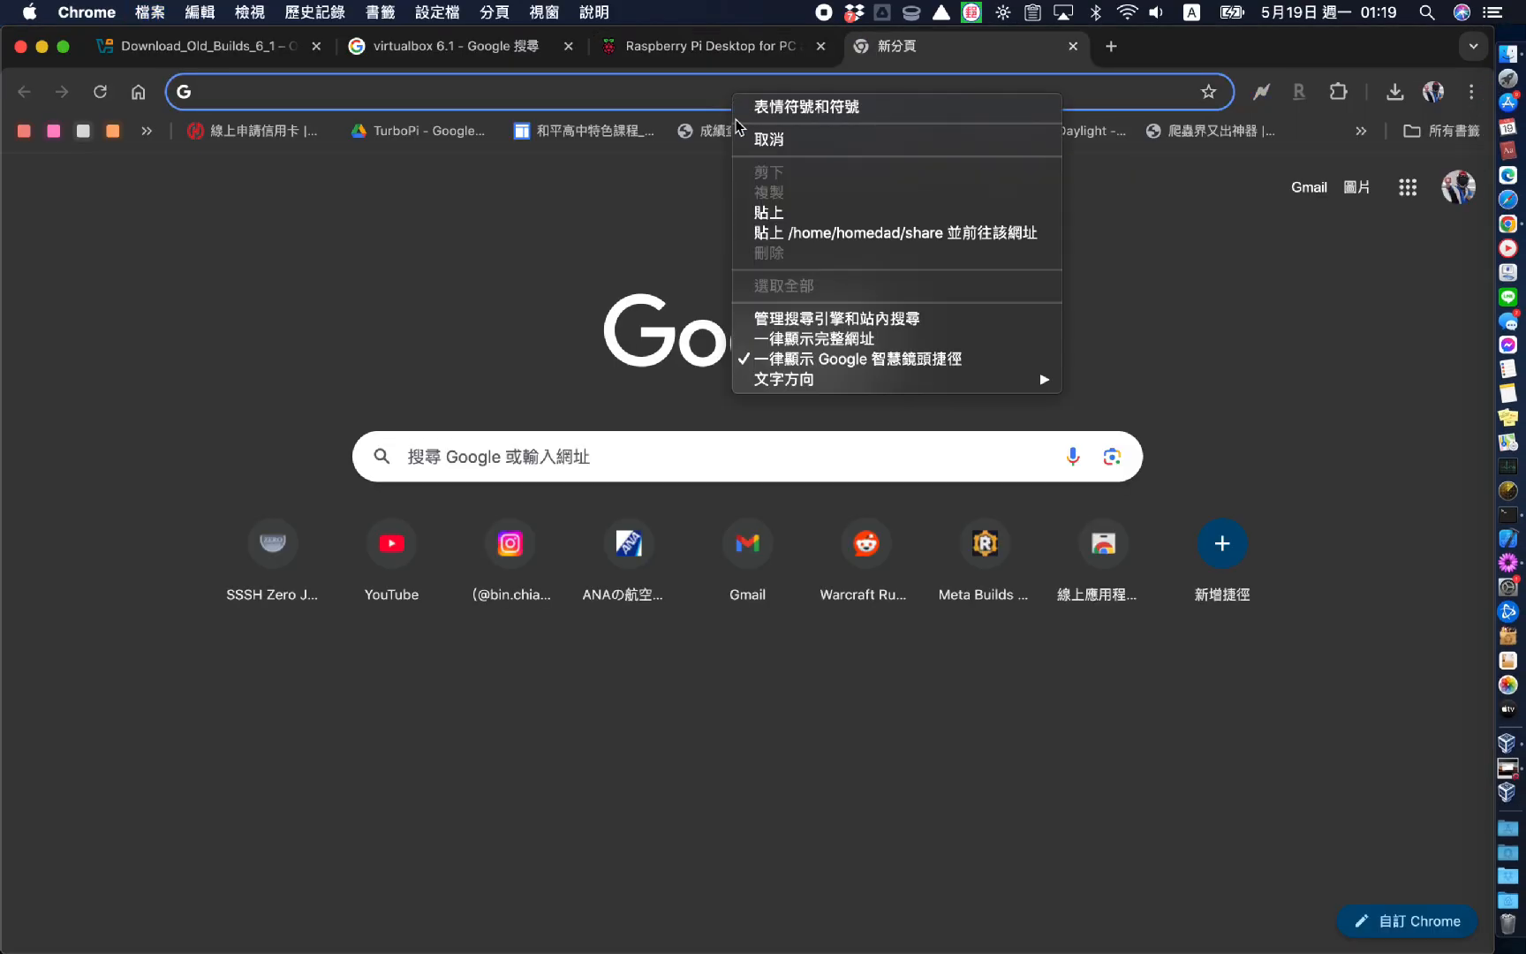
left_click(771, 213)
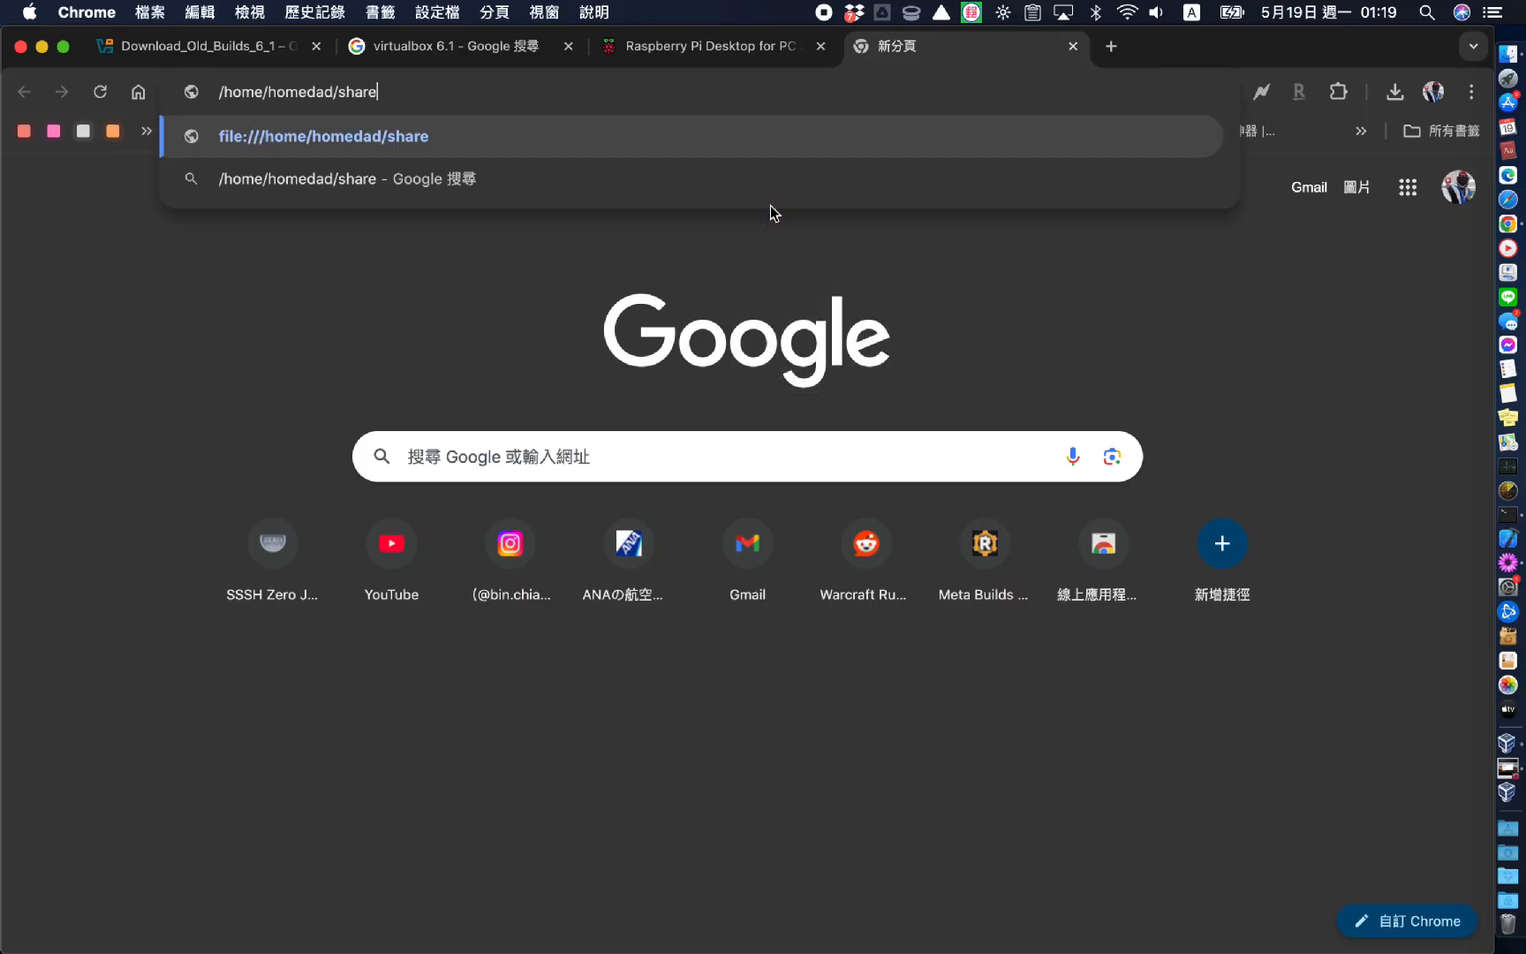
triple_click(398, 81)
Type and select 'from mac to virtualbox' in another tab to copy it
key("super+t")
type("from mac to virtualbox")
triple_click(399, 88)
key("super+c")
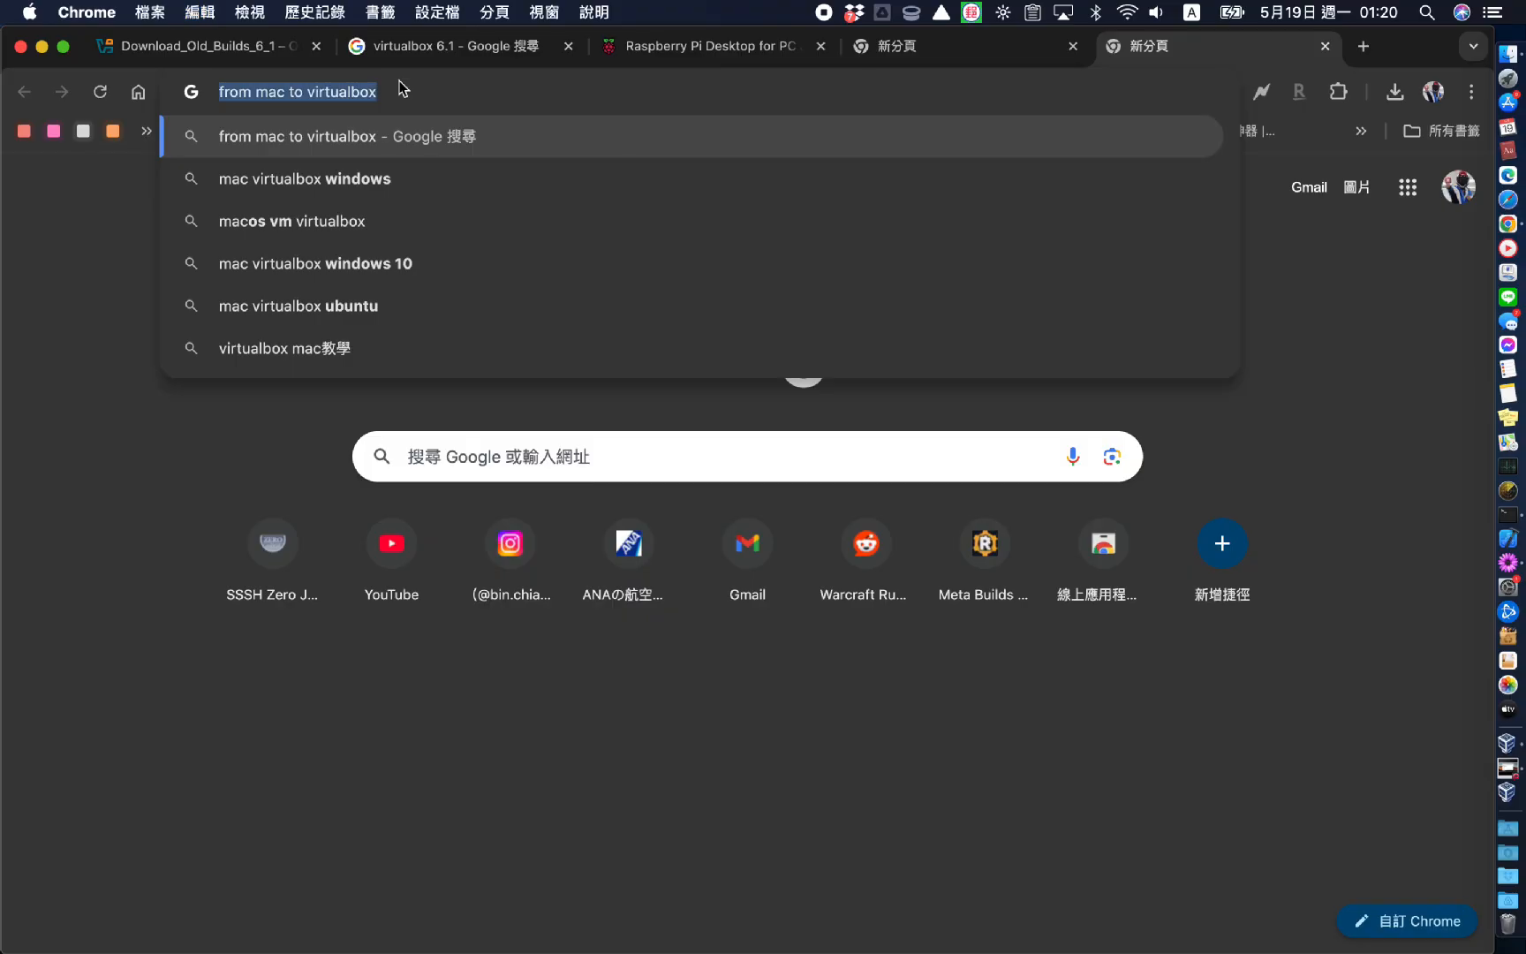
key("super+Tab")
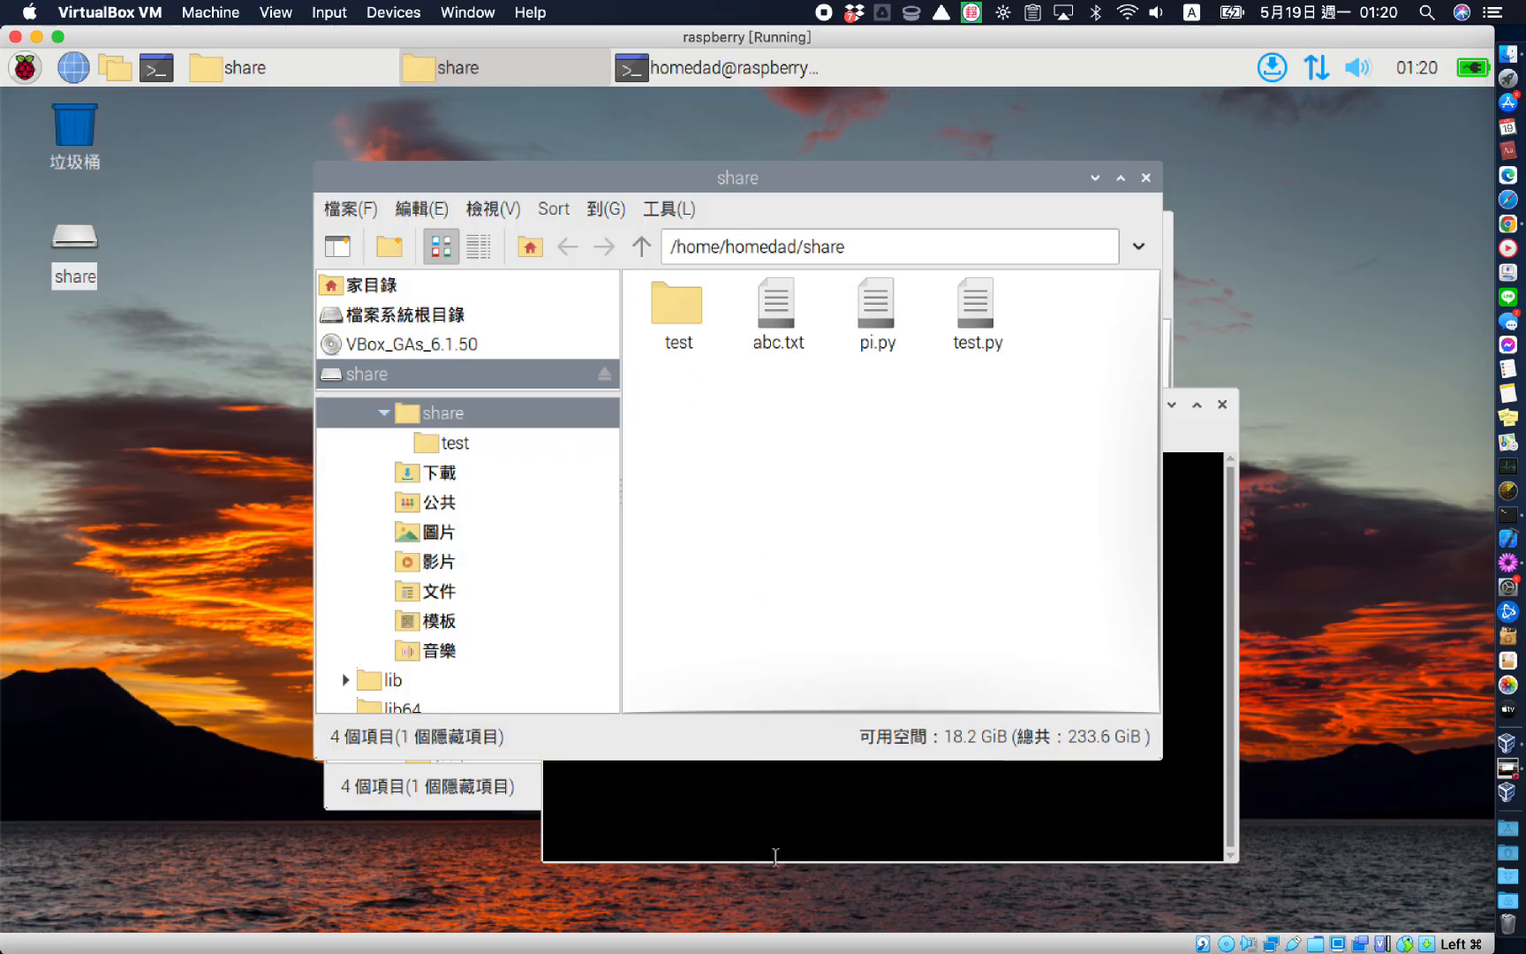
Paste 'from mac to virtualbox' into the Raspberry Pi terminal via its 編輯 menu
left_click(807, 813)
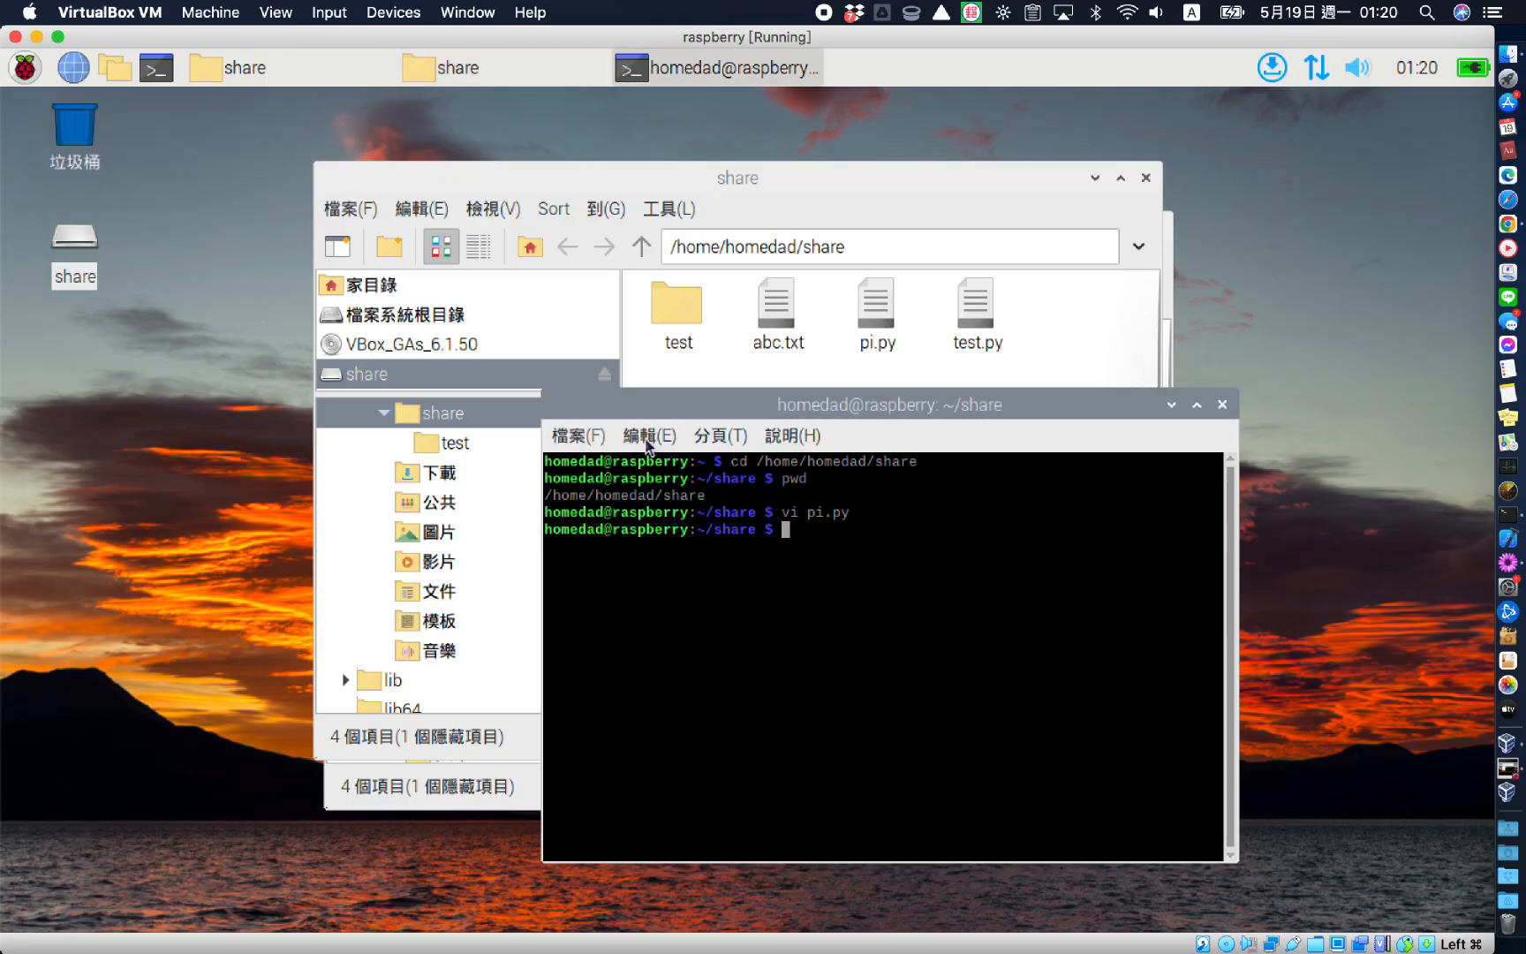
left_click(648, 436)
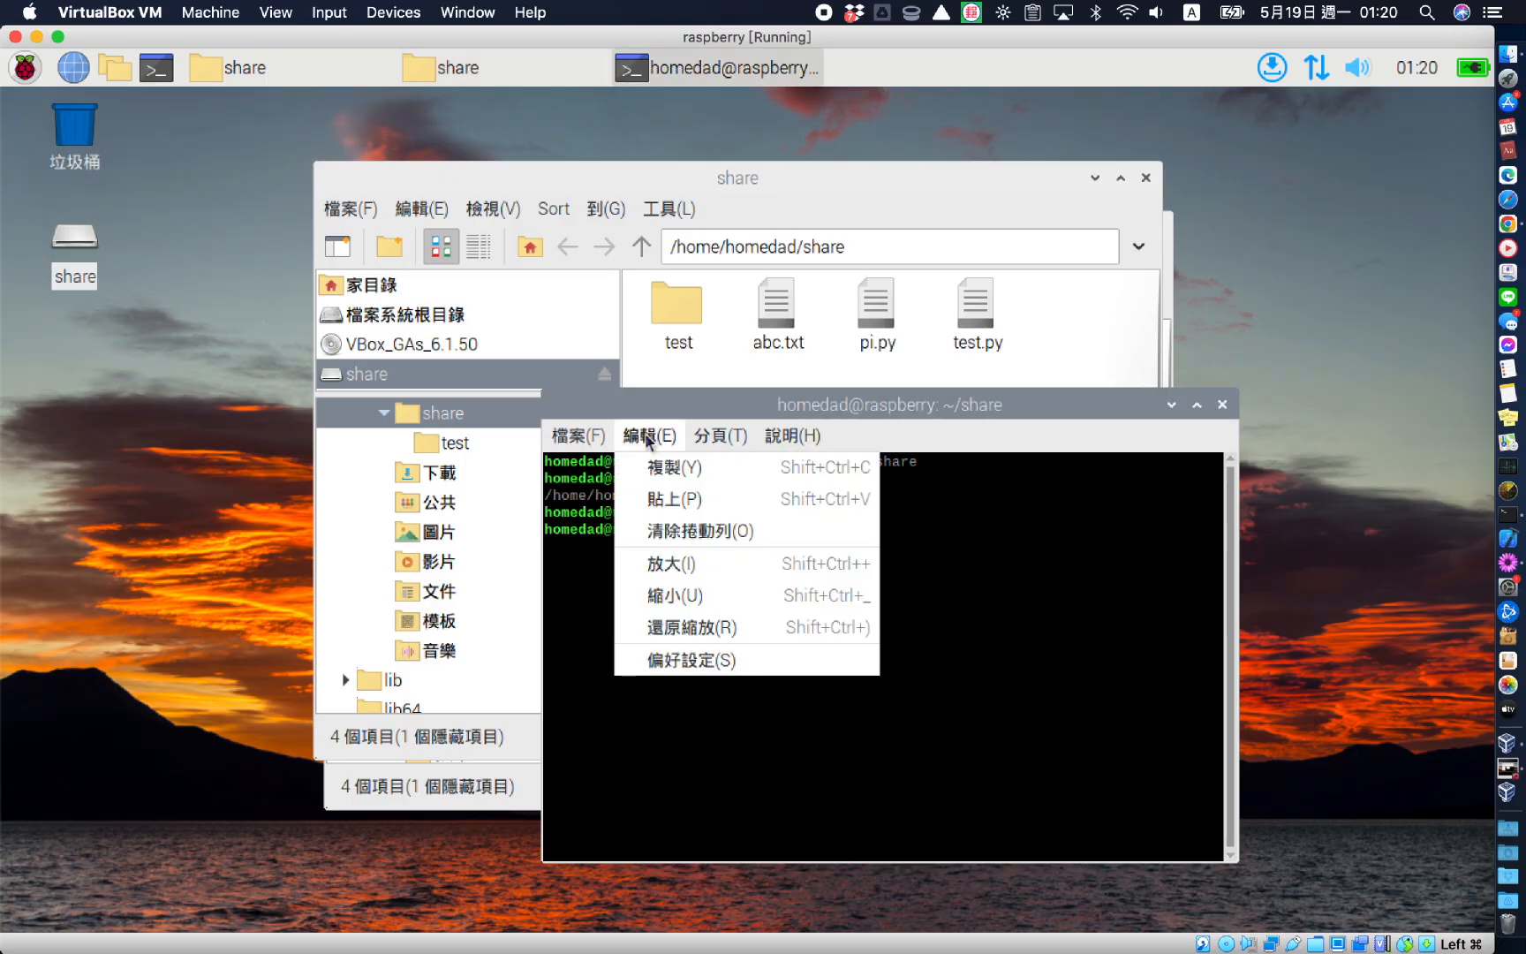
left_click(652, 492)
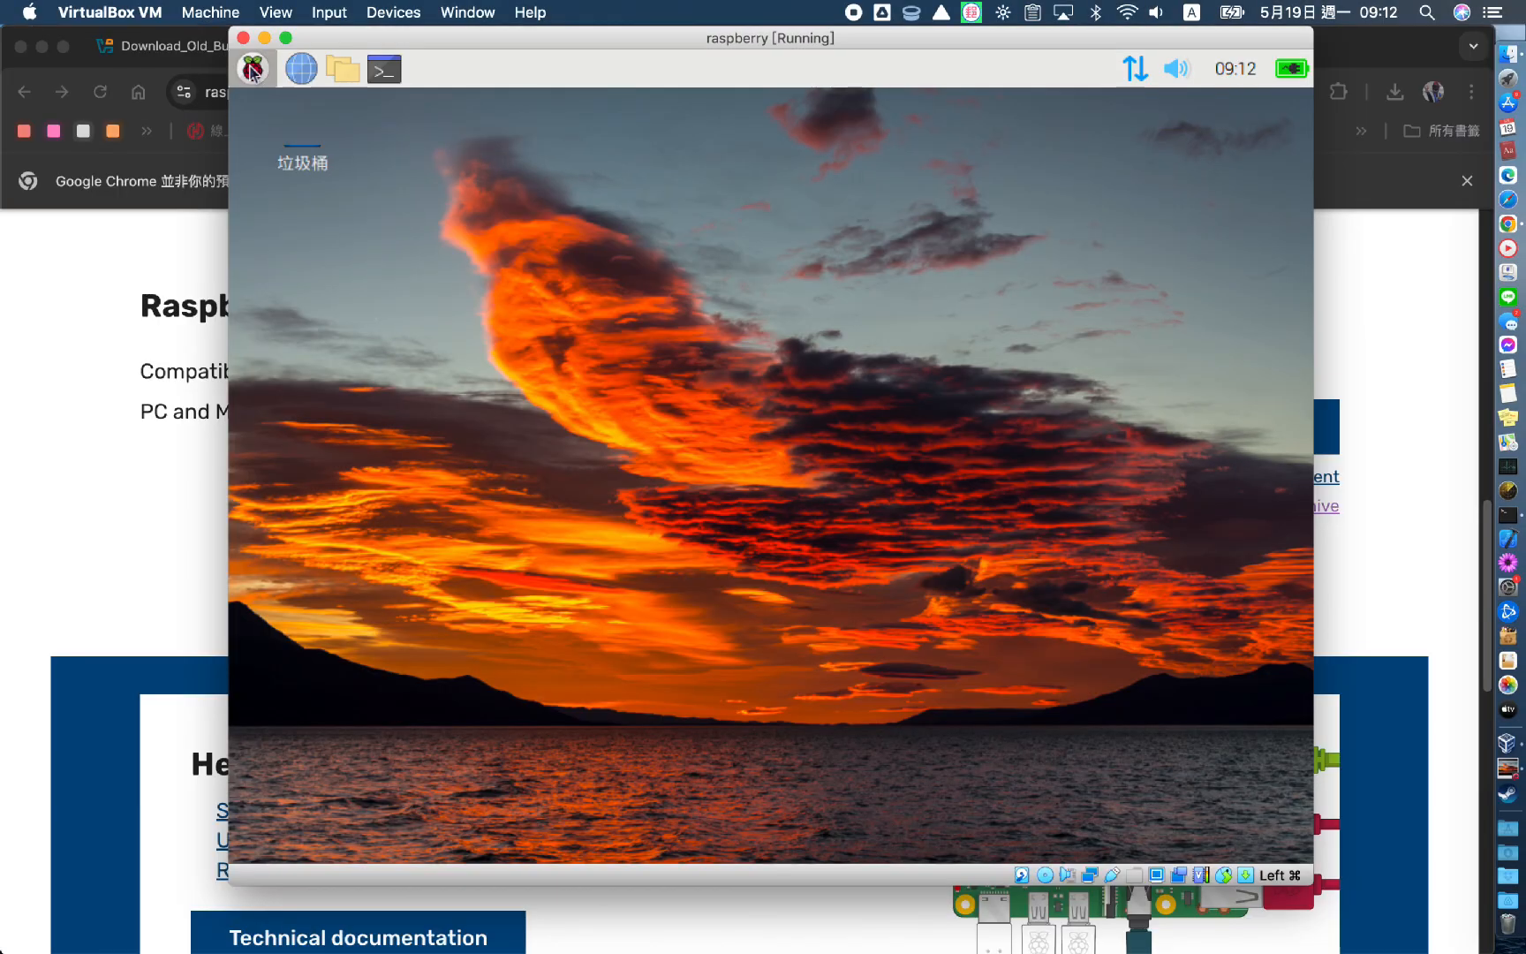
Browse the Raspberry Pi menu categories, including 軟體開發, 辦公 and 遊戲
left_click(251, 70)
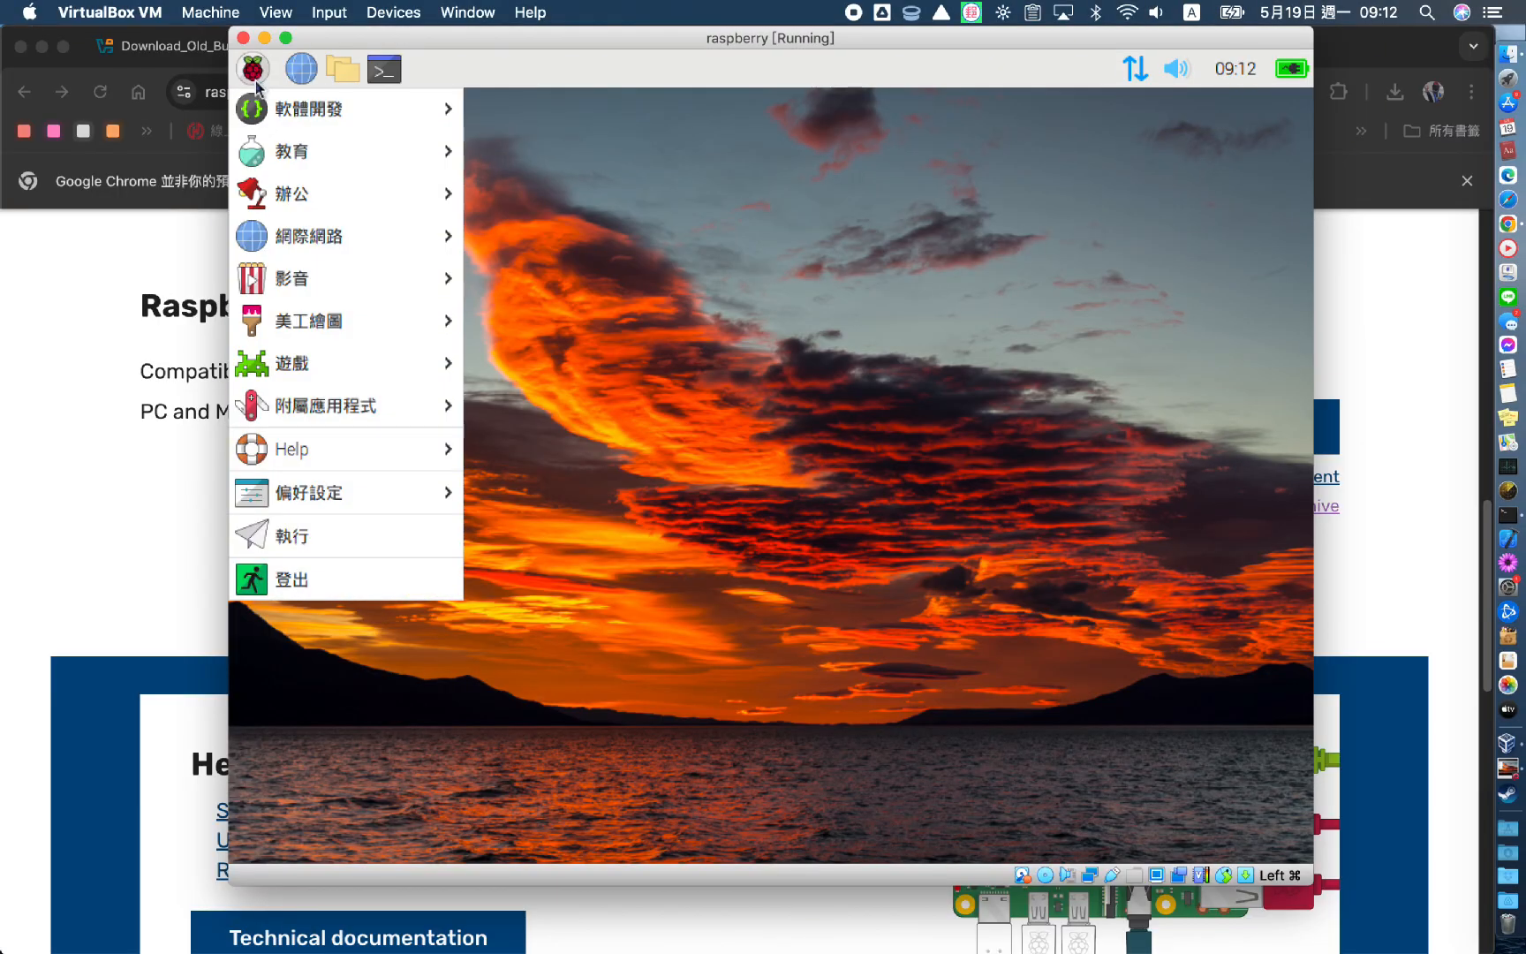
mouse_move(359, 108)
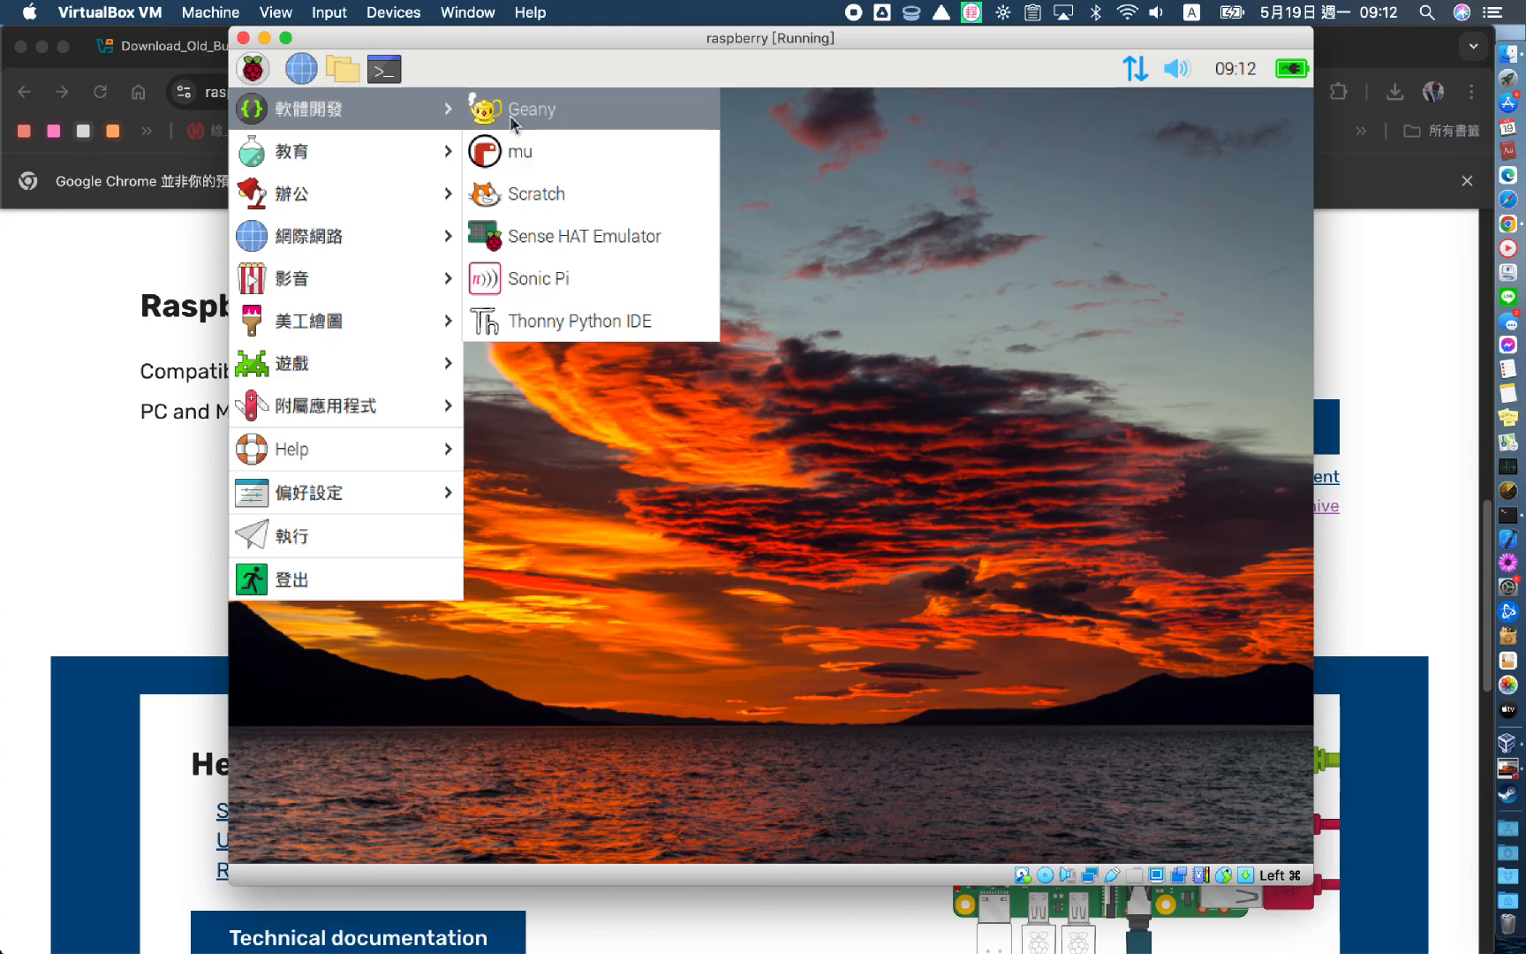
mouse_move(374, 155)
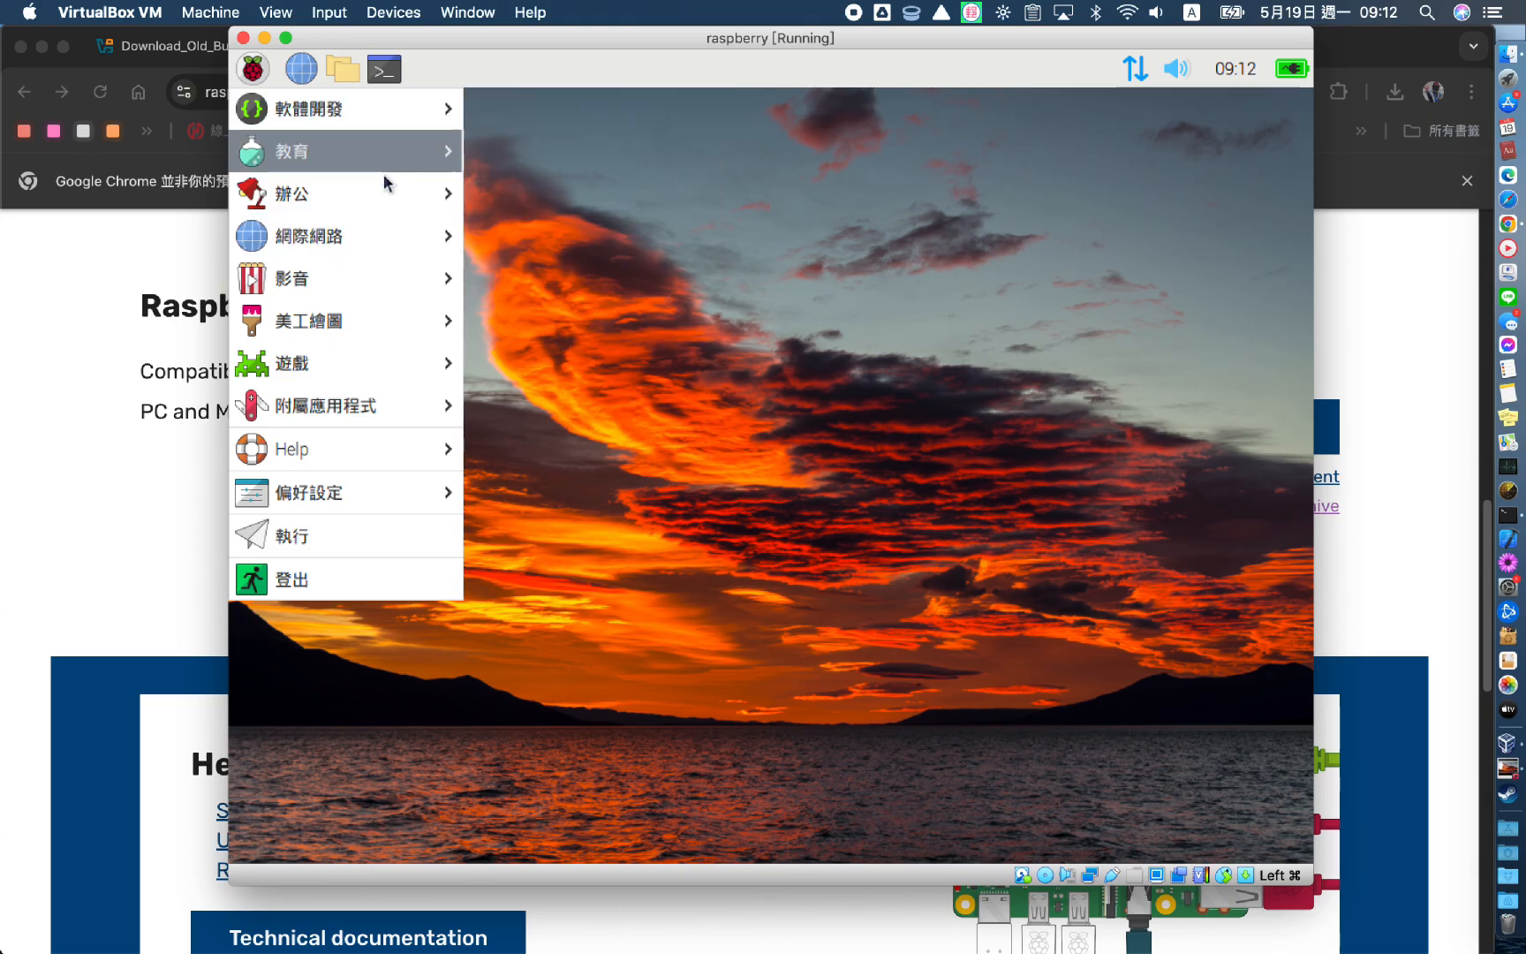
mouse_move(386, 186)
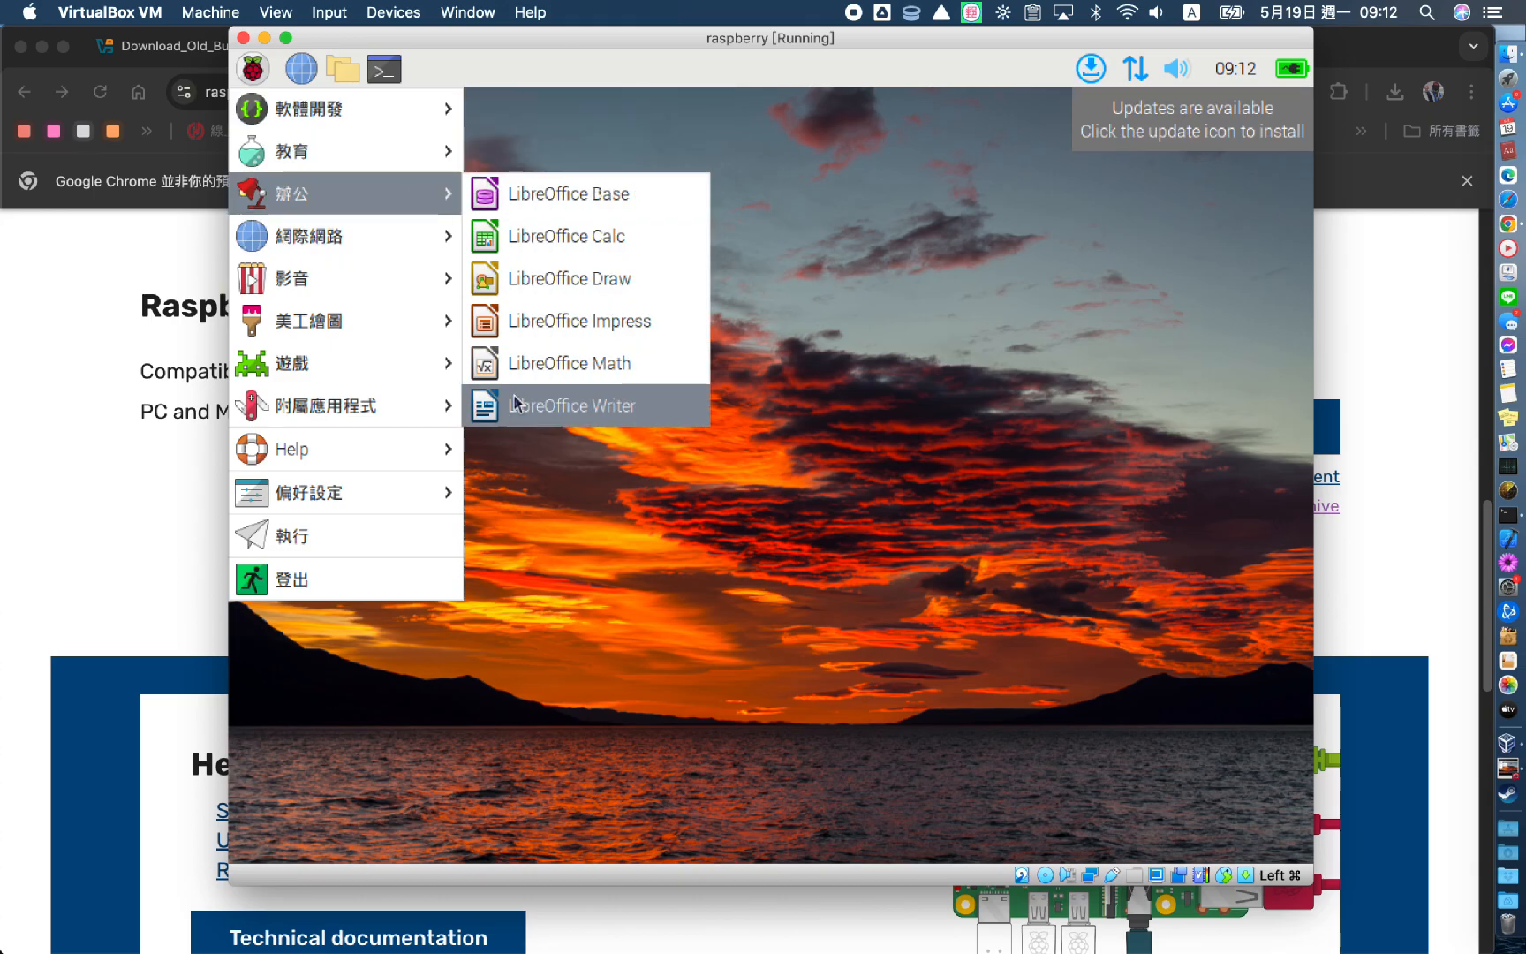
mouse_move(363, 290)
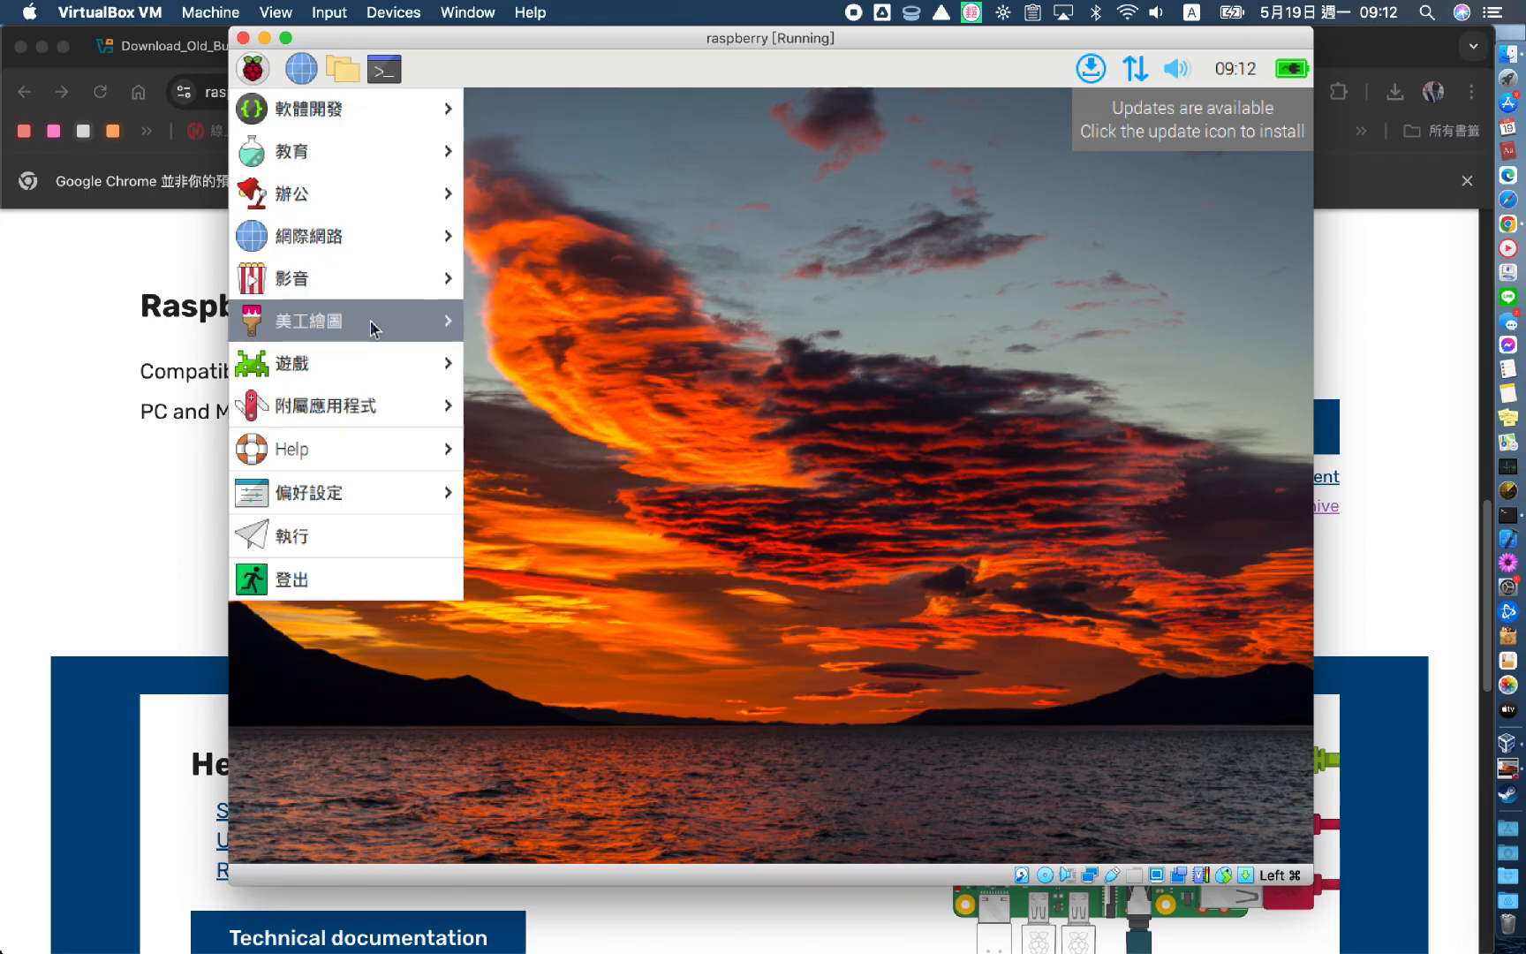
mouse_move(370, 353)
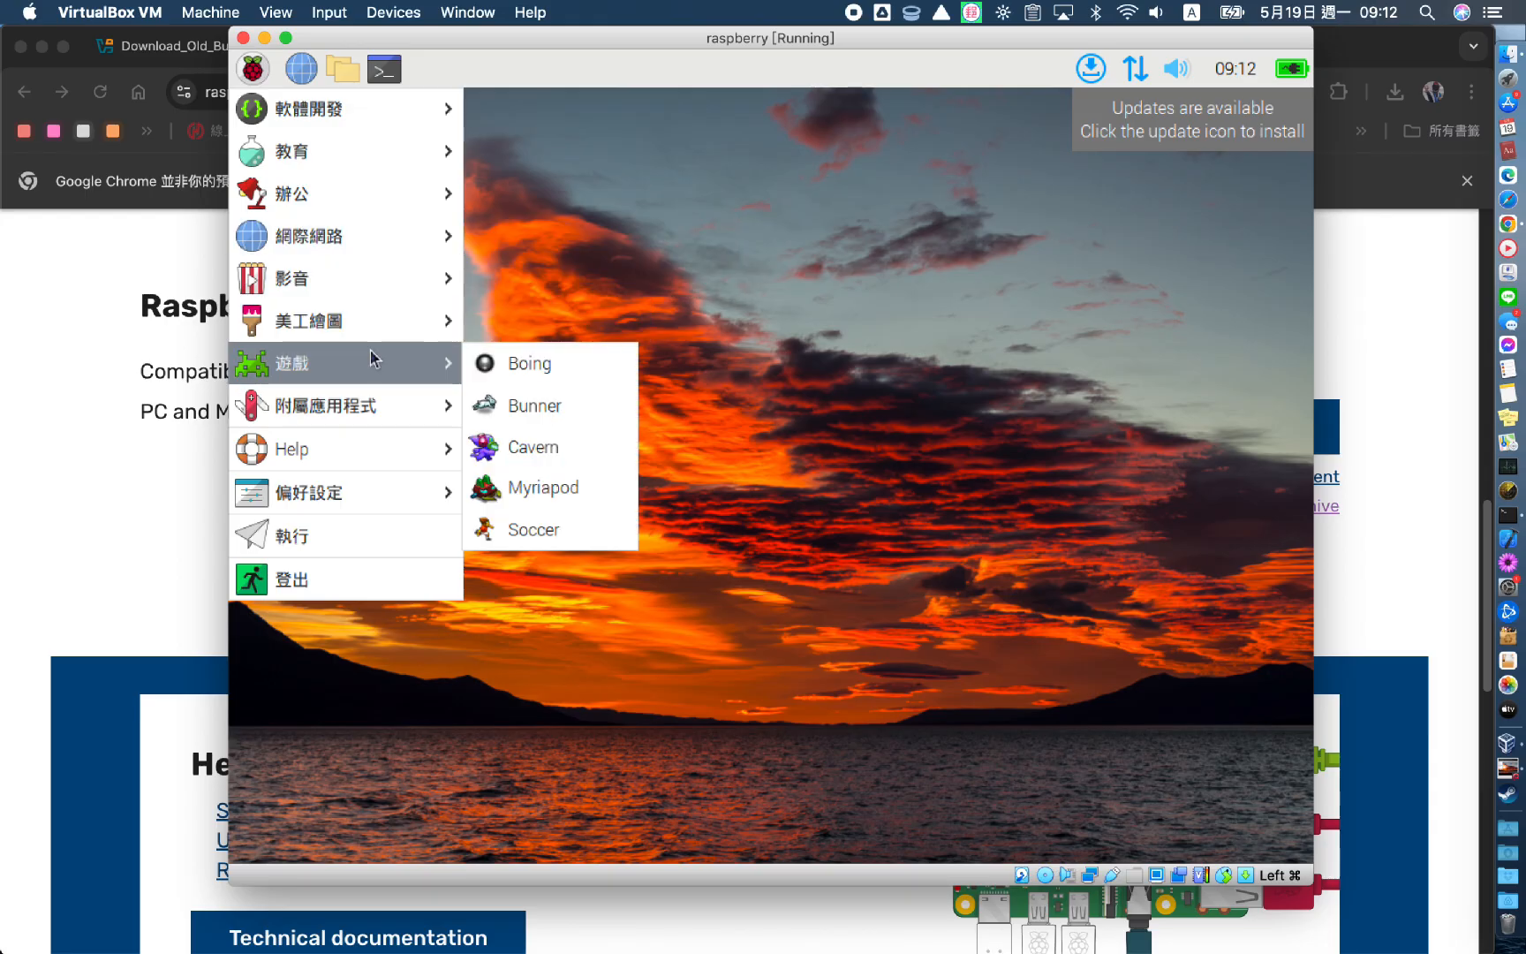
mouse_move(378, 406)
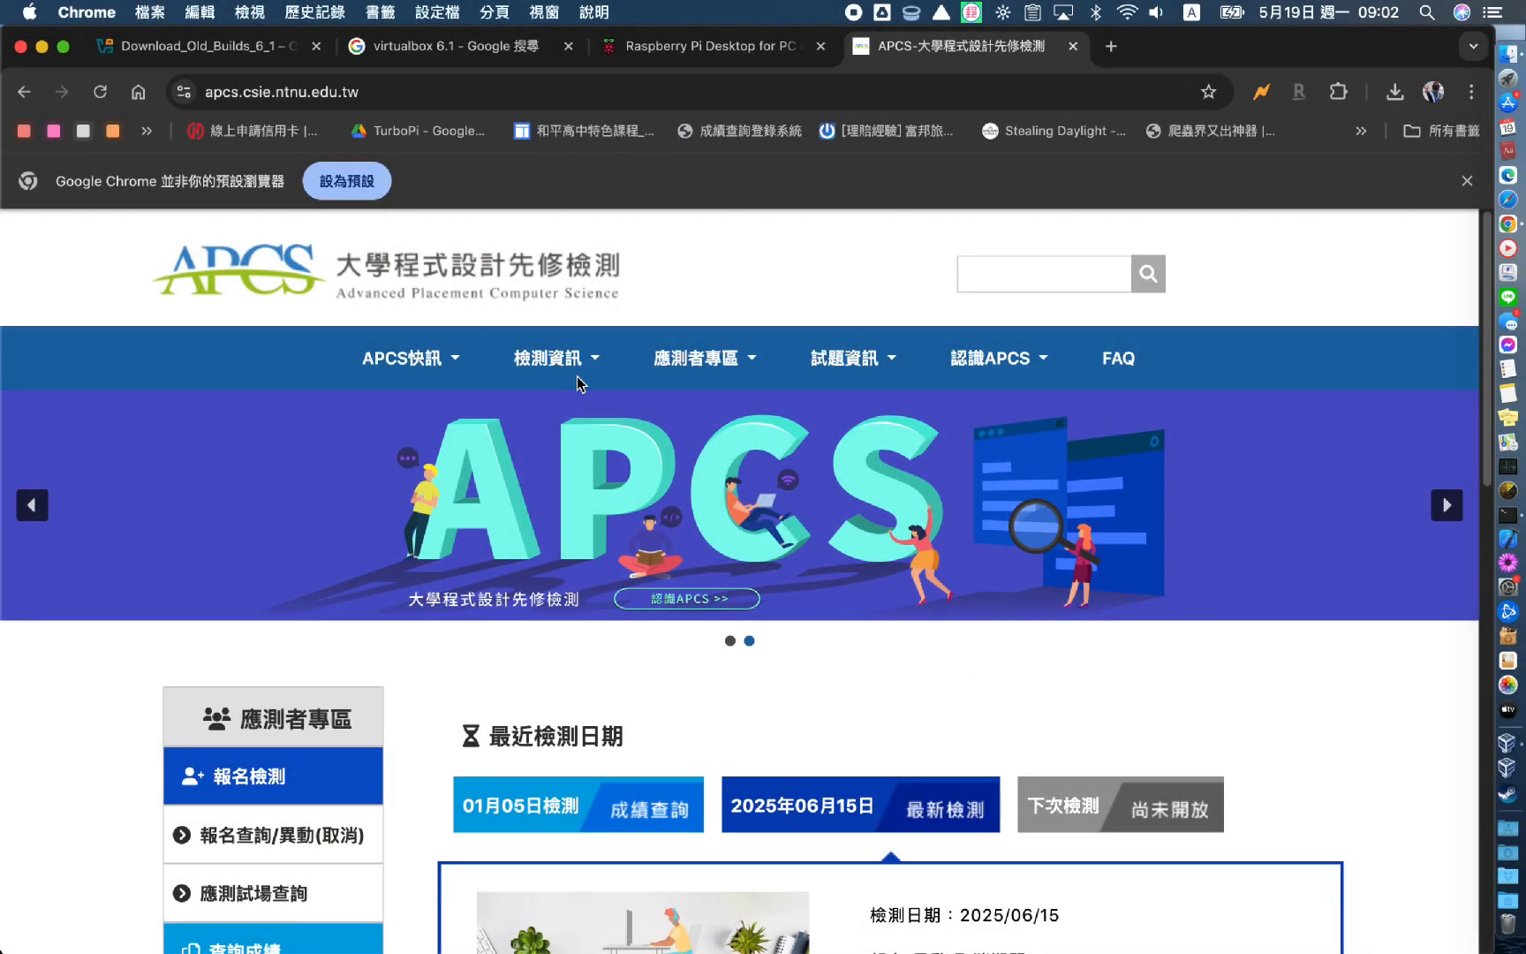
Open the APCS system environment page and select the Lubuntu Desktop 18.04 (64-bit) OS line
left_click(597, 369)
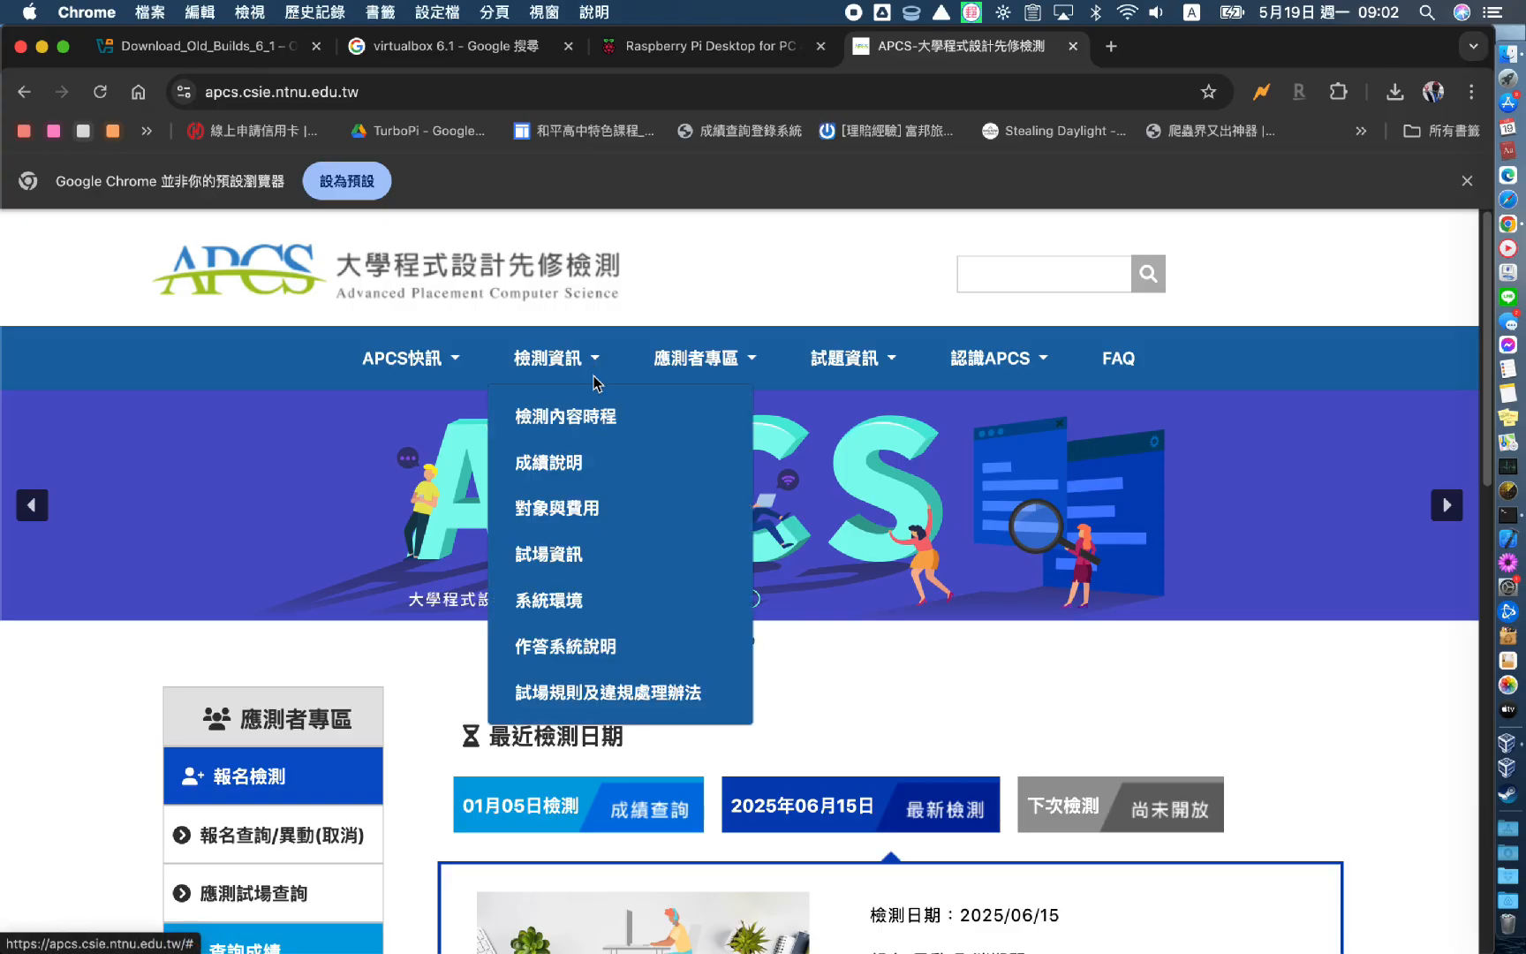
left_click(578, 602)
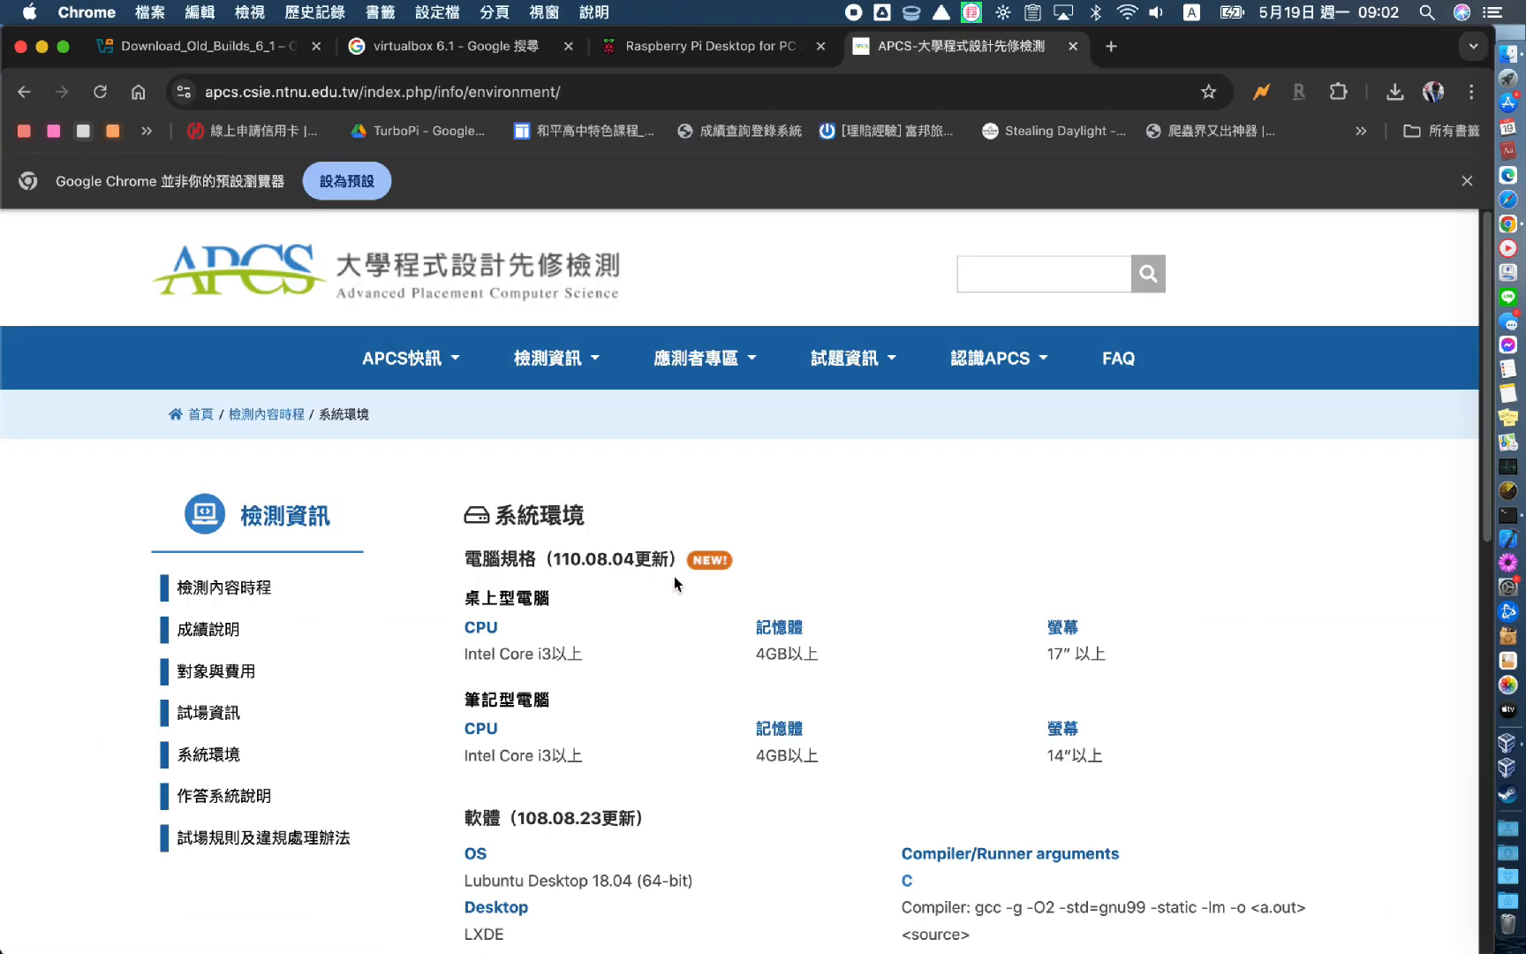
scroll(674, 579, "down", 5)
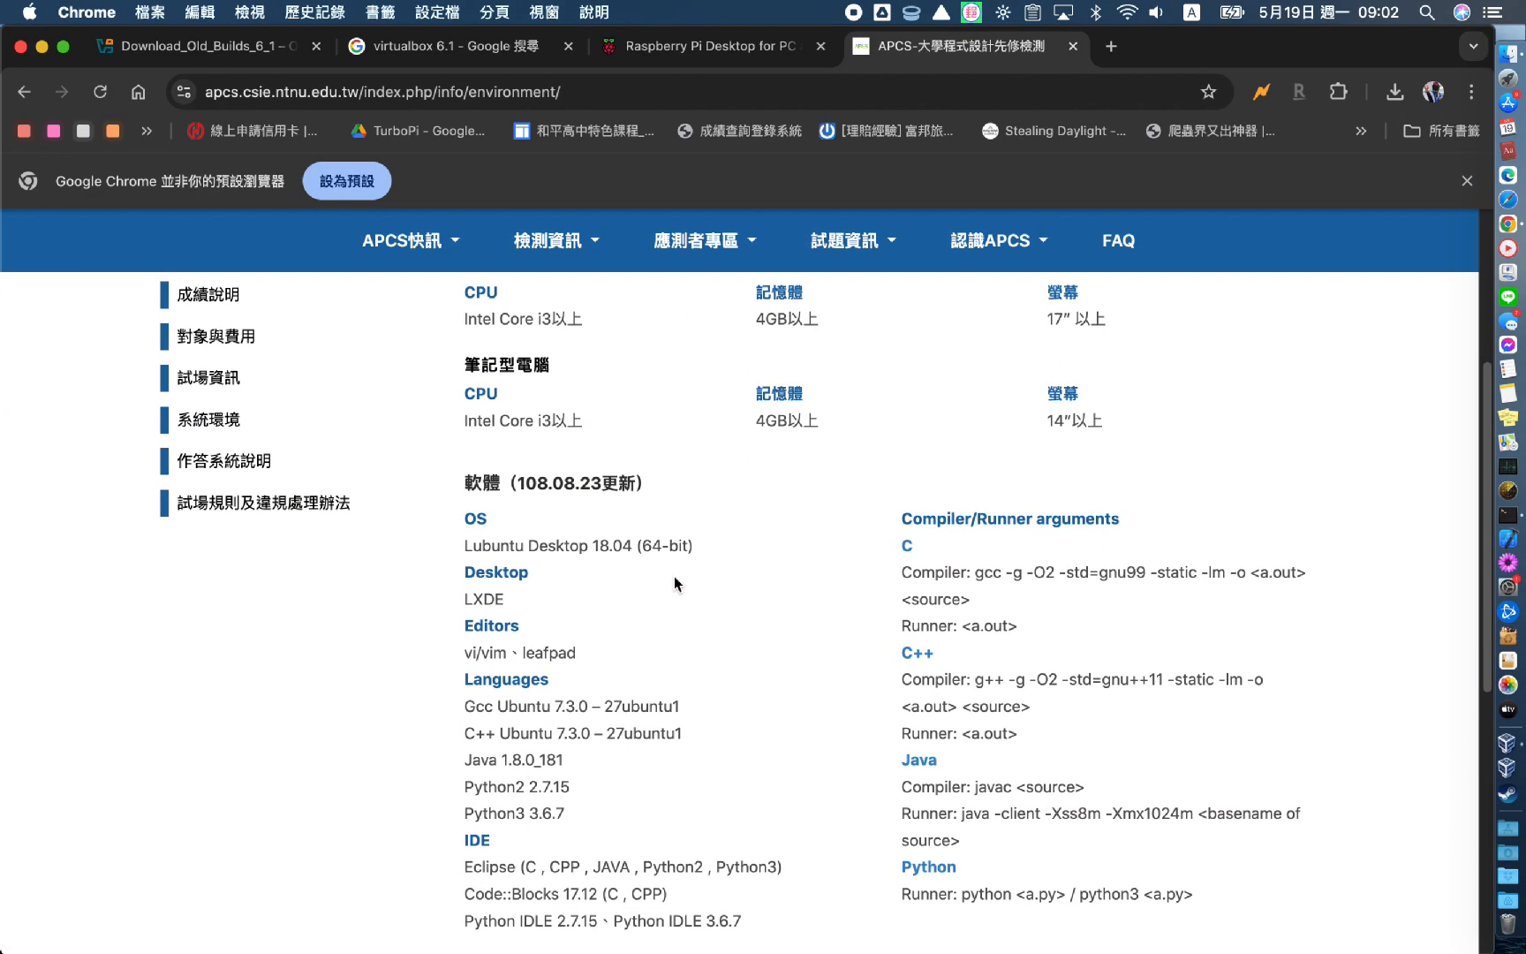
triple_click(580, 545)
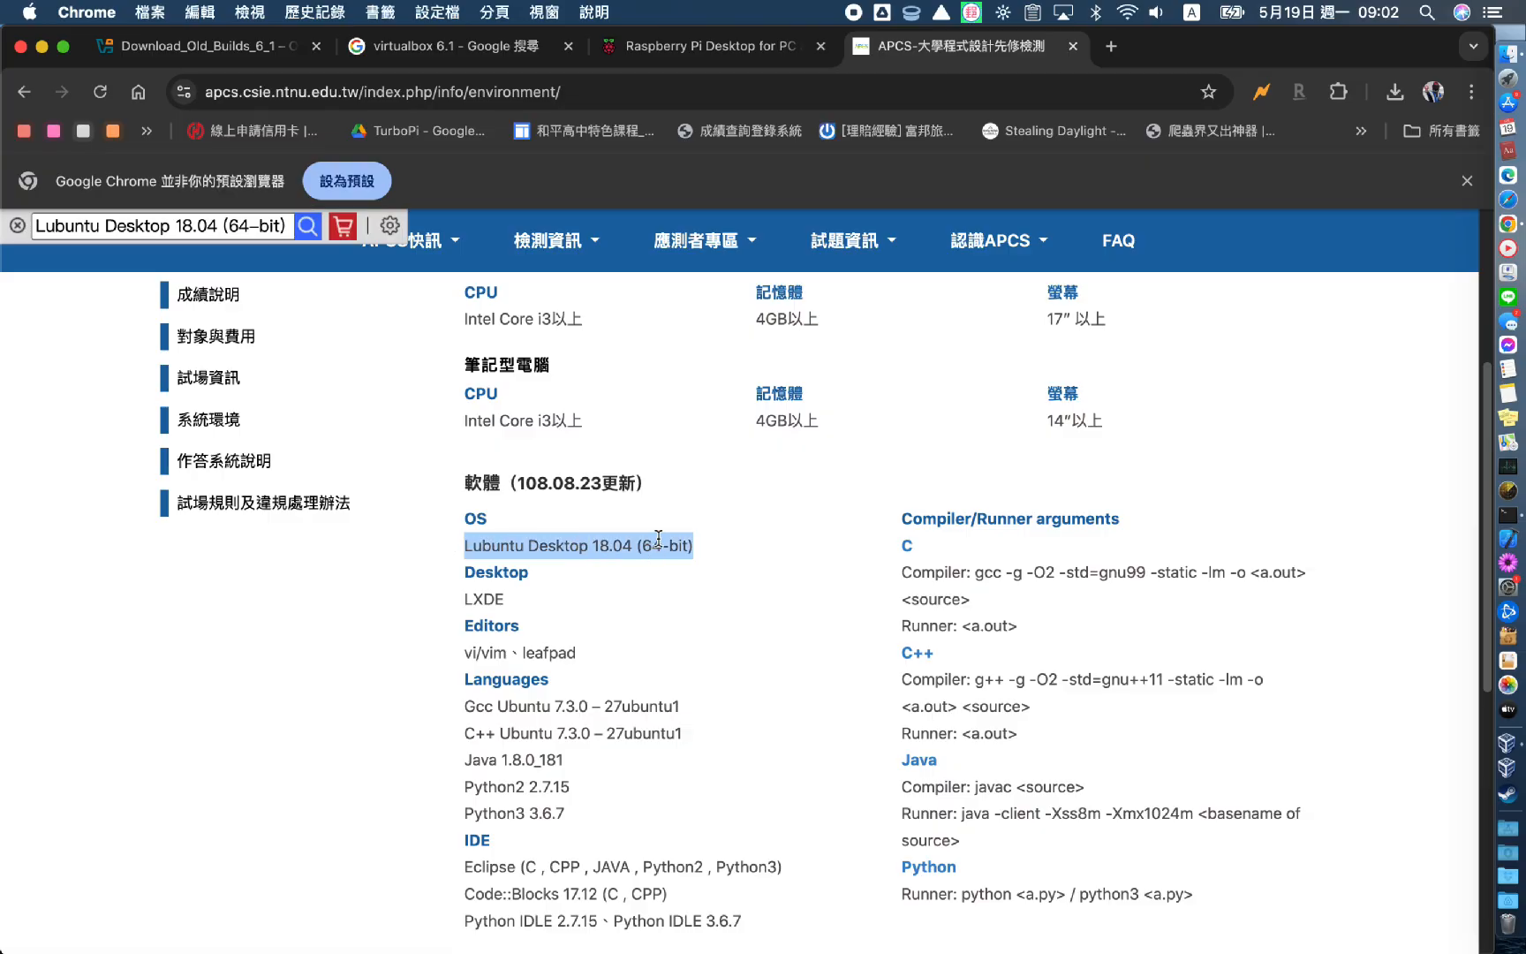
scroll(598, 529, "down", 8)
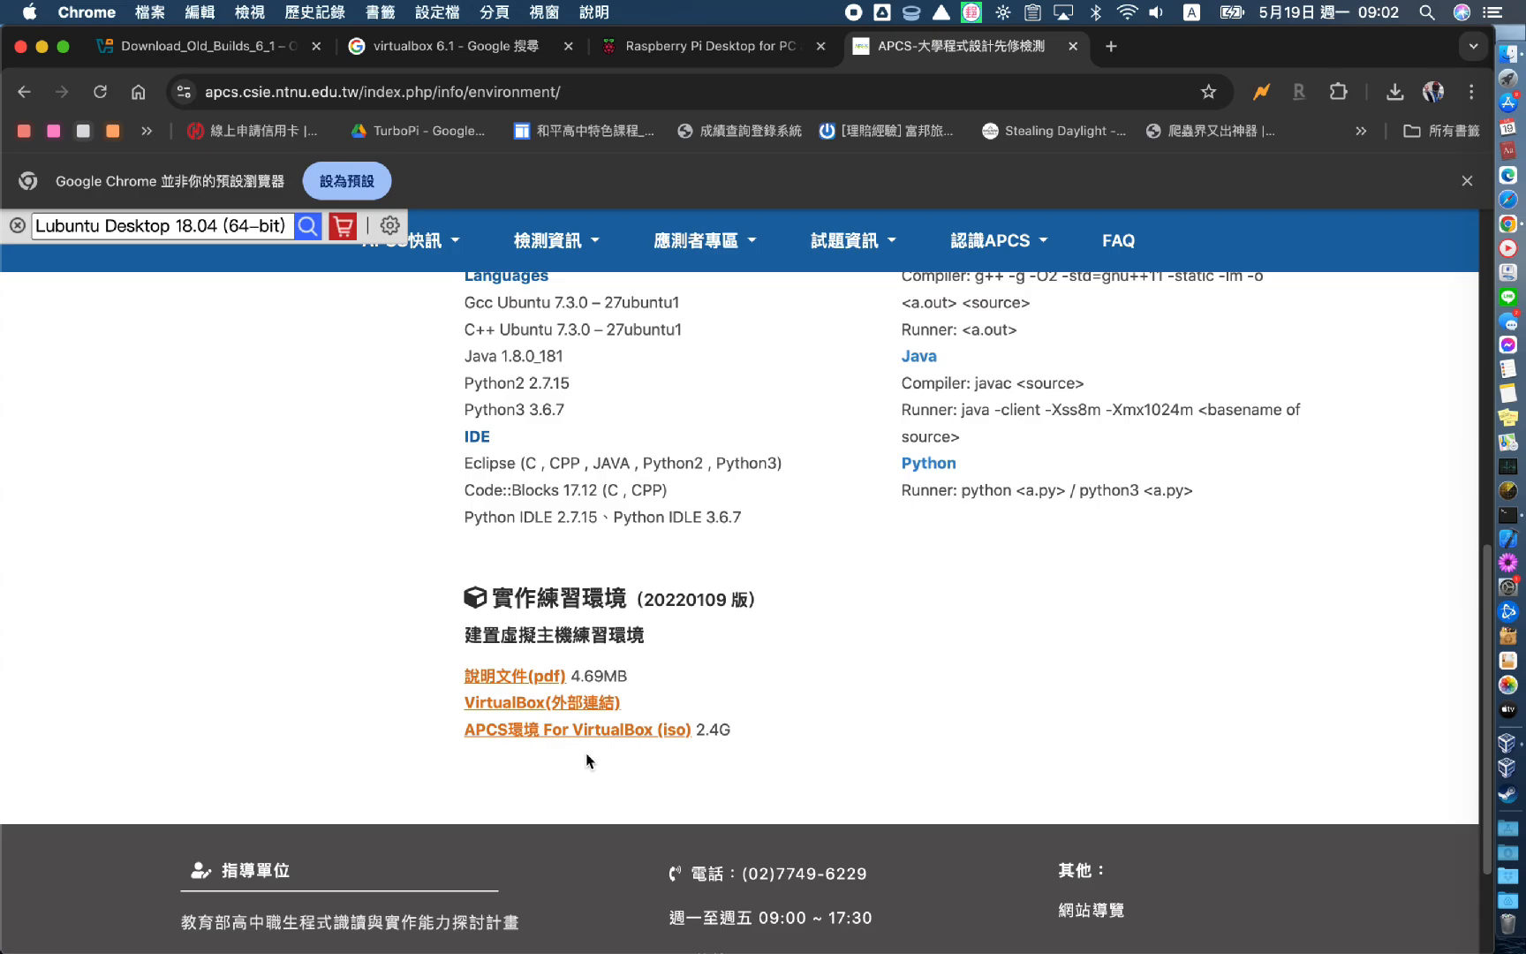
scroll(593, 753, "up", 10)
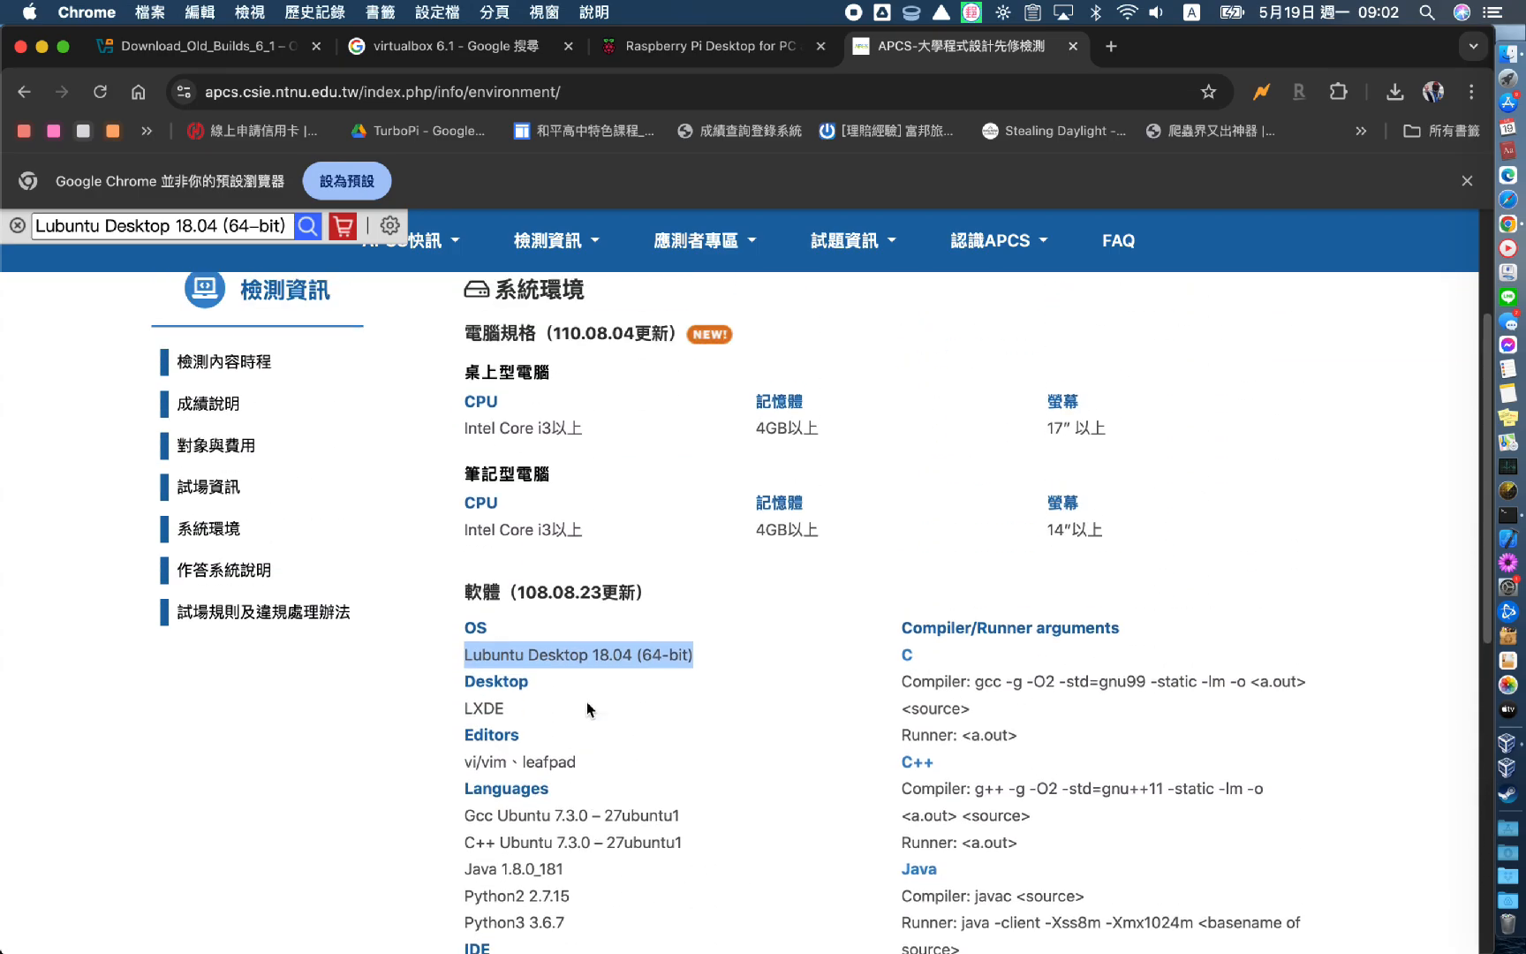
Read through the APCS answering-system description page, then switch back to VirtualBox Manager
mouse_move(584, 256)
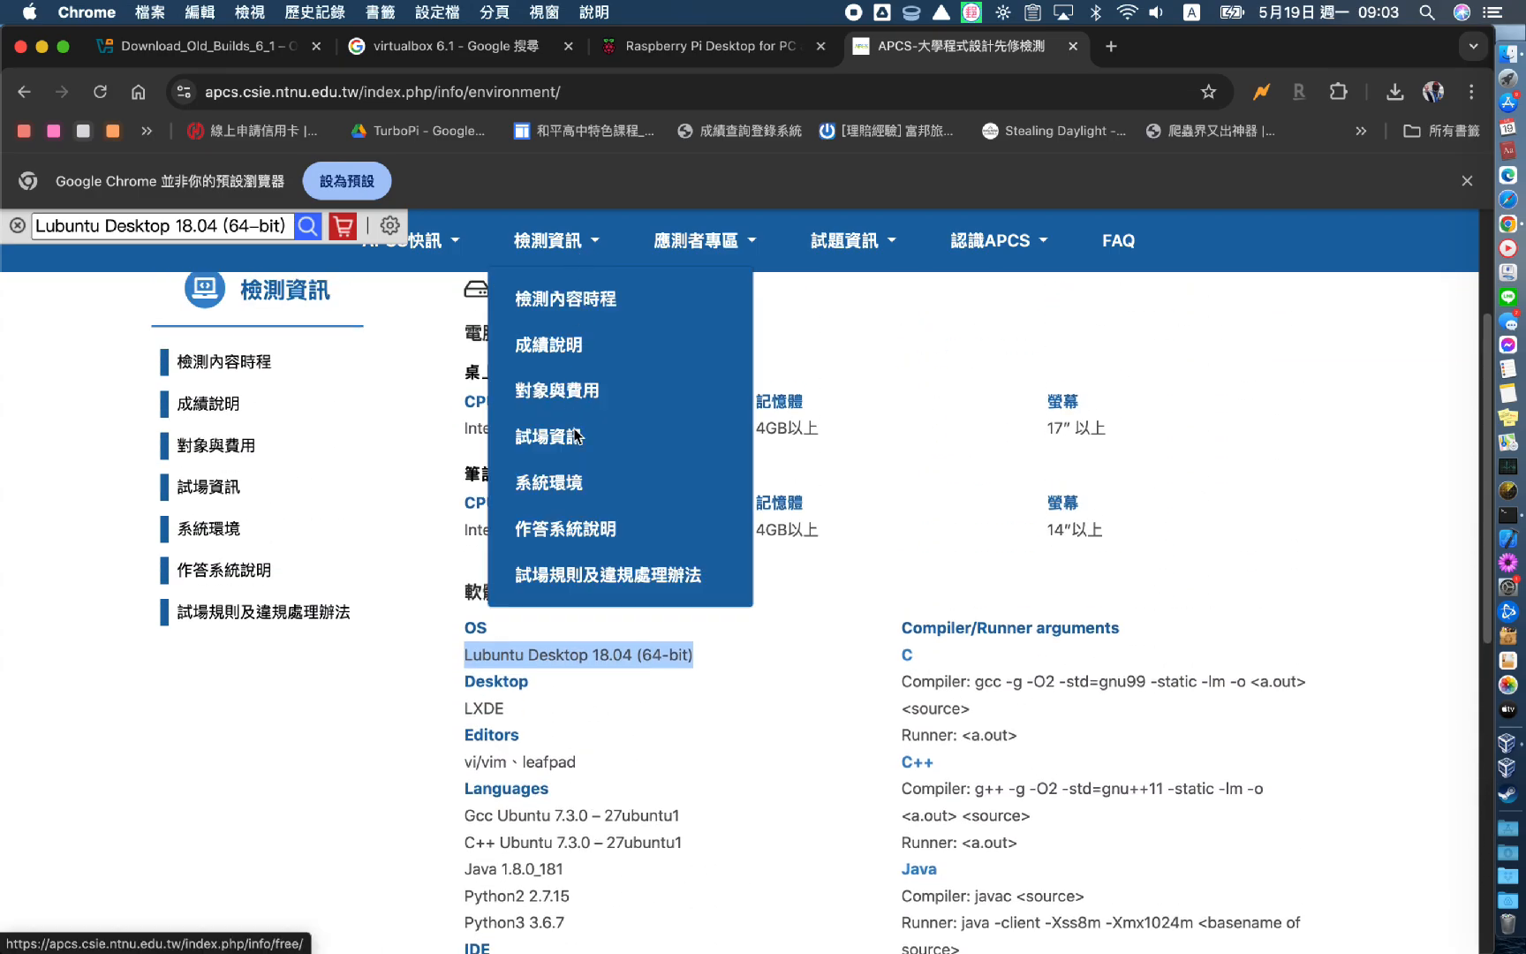
left_click(591, 534)
scroll(764, 473, "down", 20)
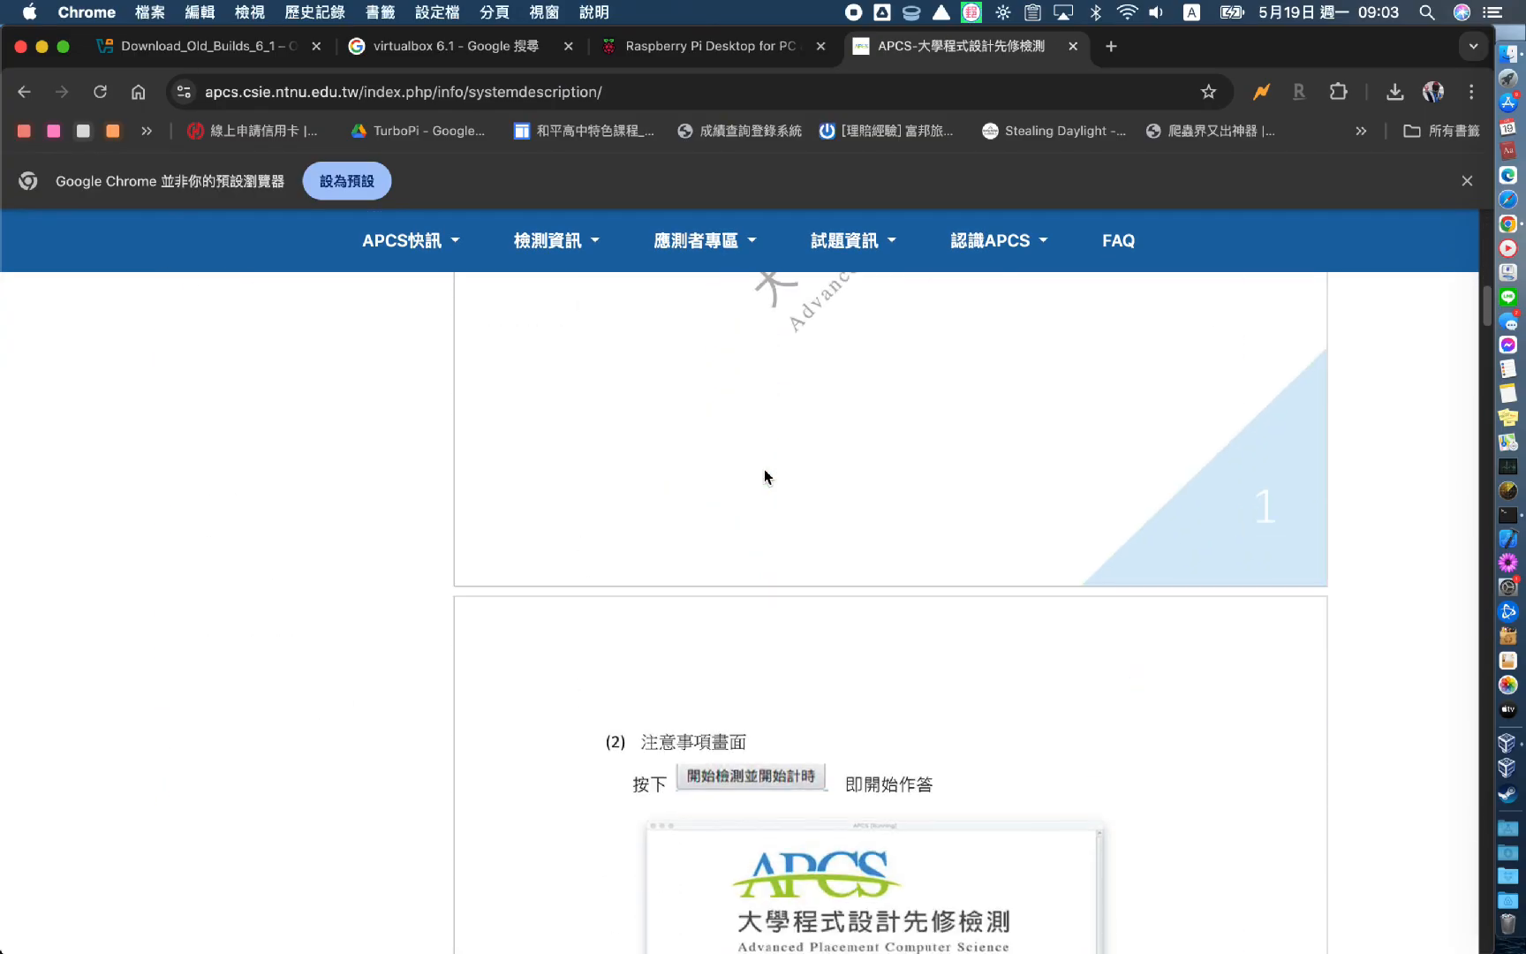
scroll(765, 477, "down", 20)
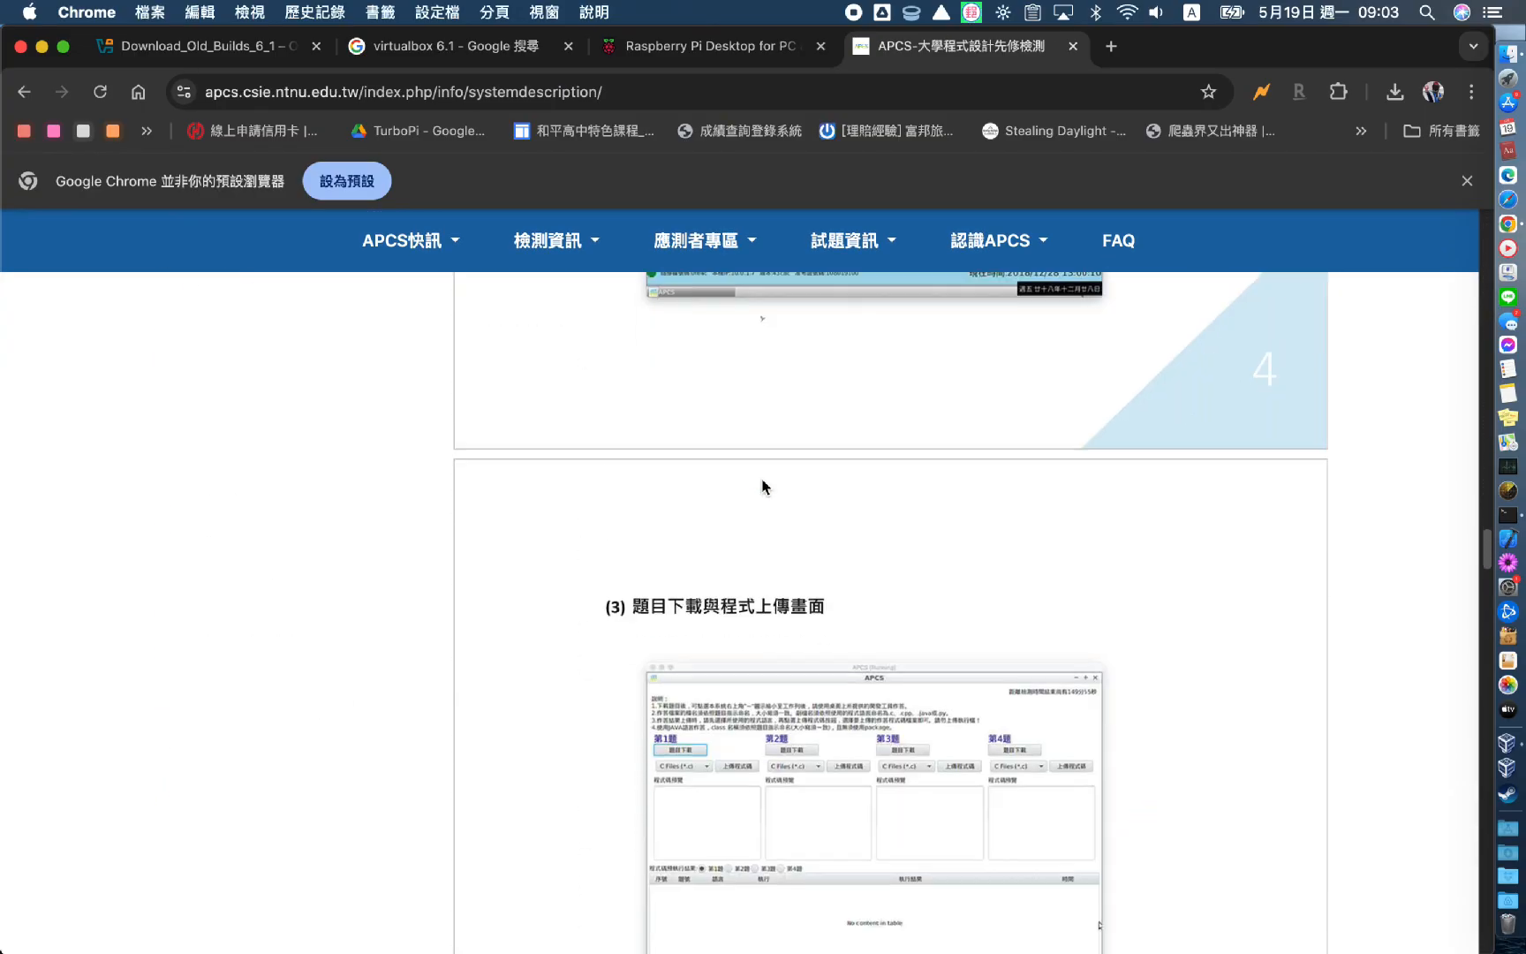
scroll(765, 488, "down", 8)
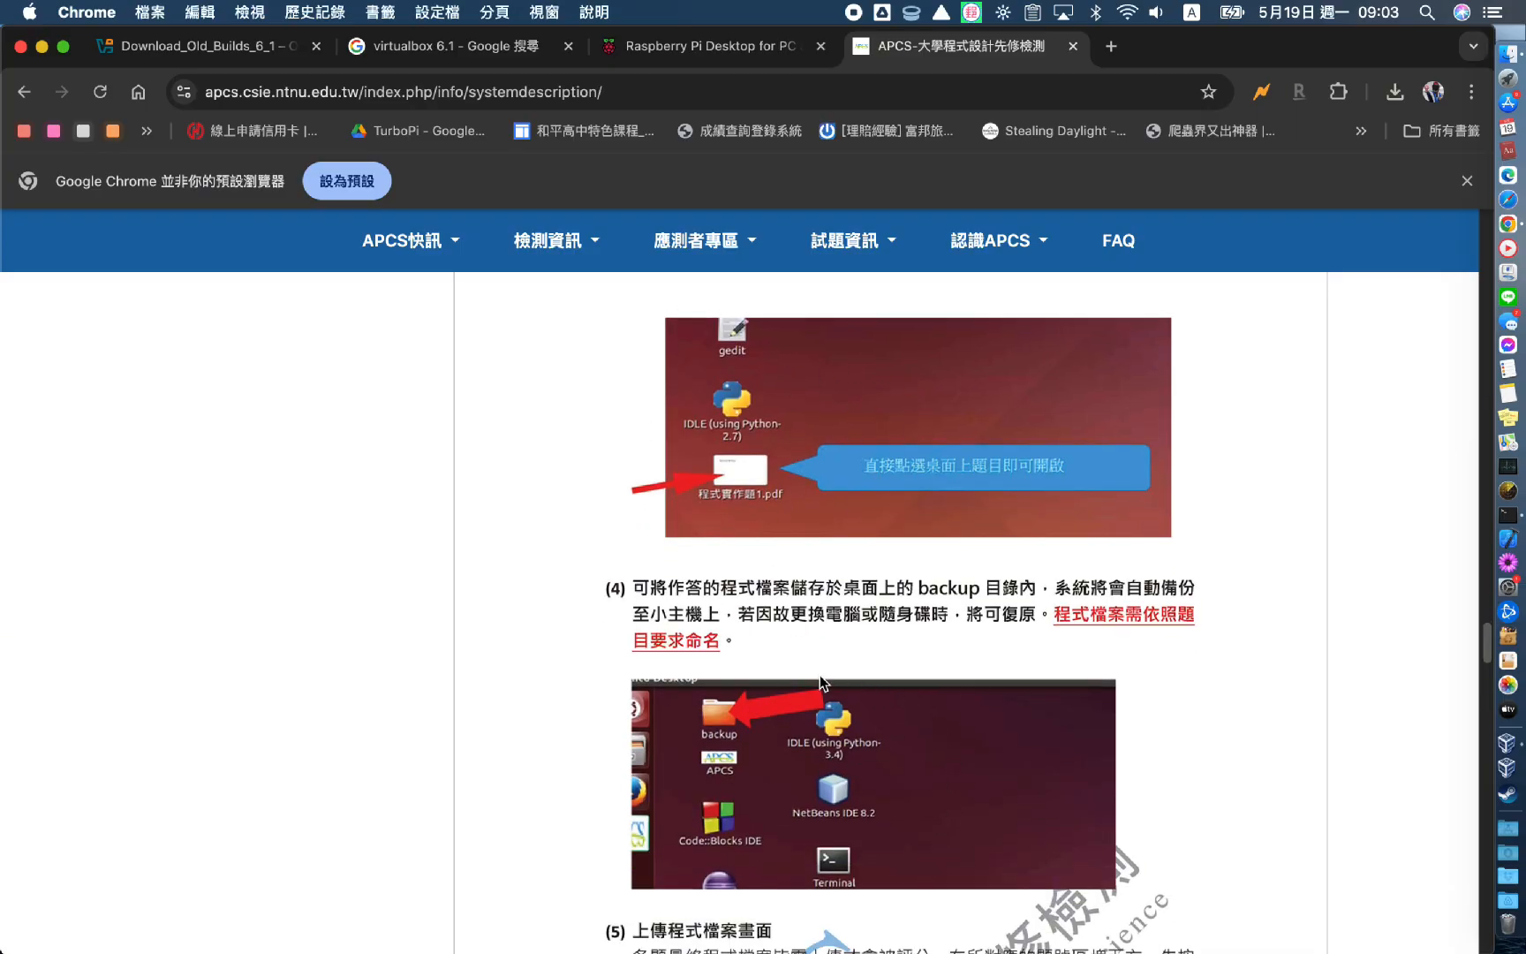
scroll(820, 682, "down", 5)
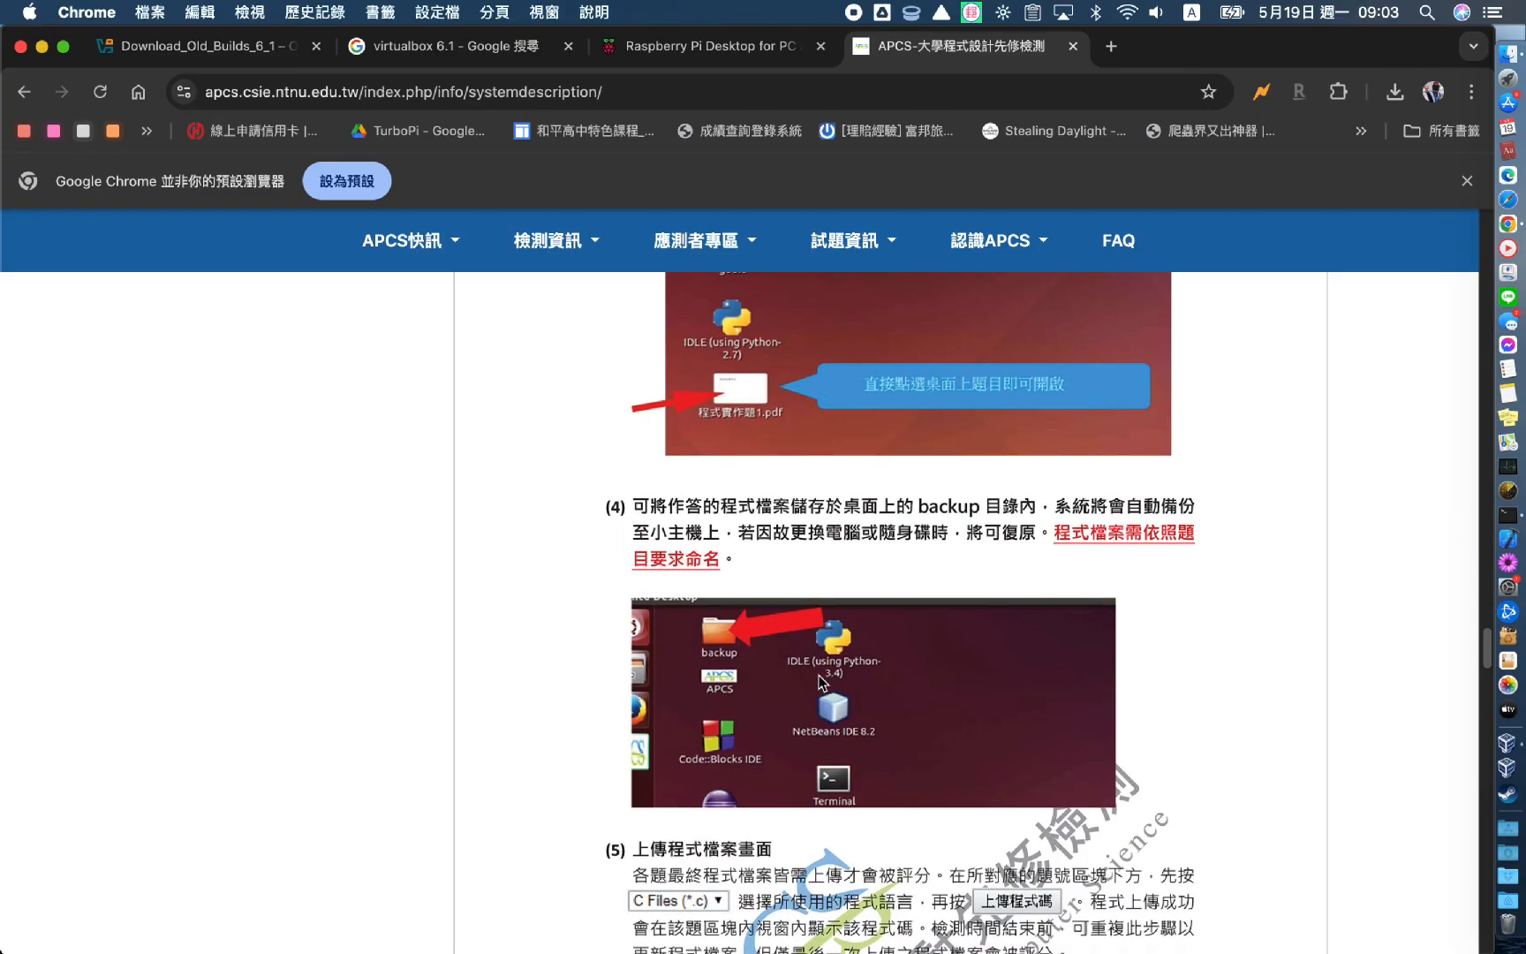
scroll(819, 677, "down", 3)
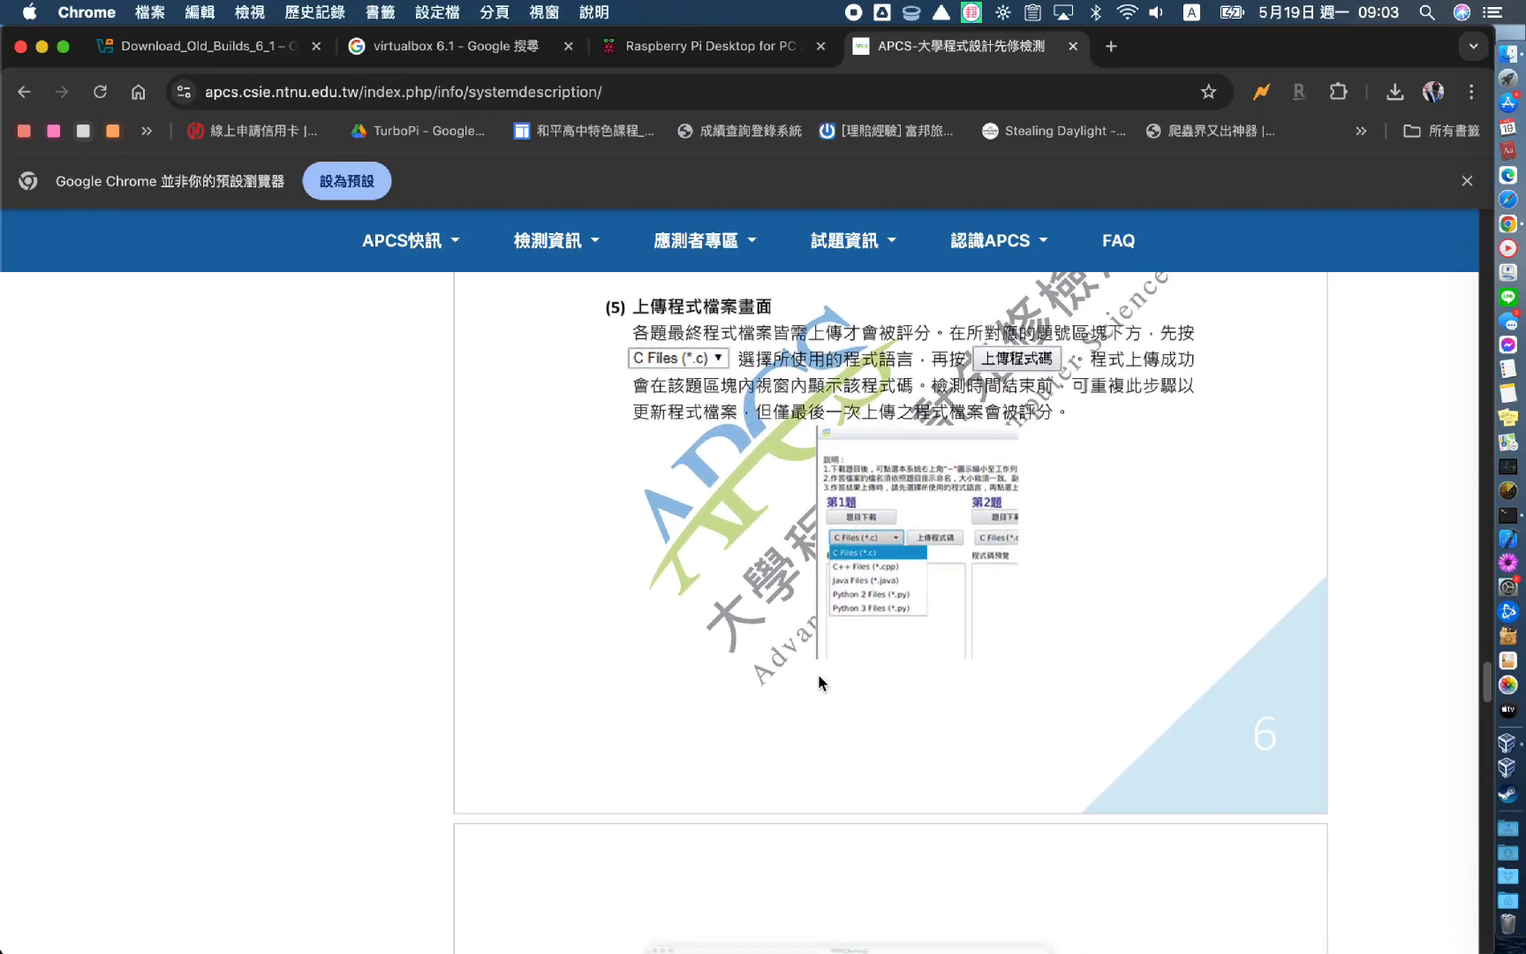
key("super+Tab")
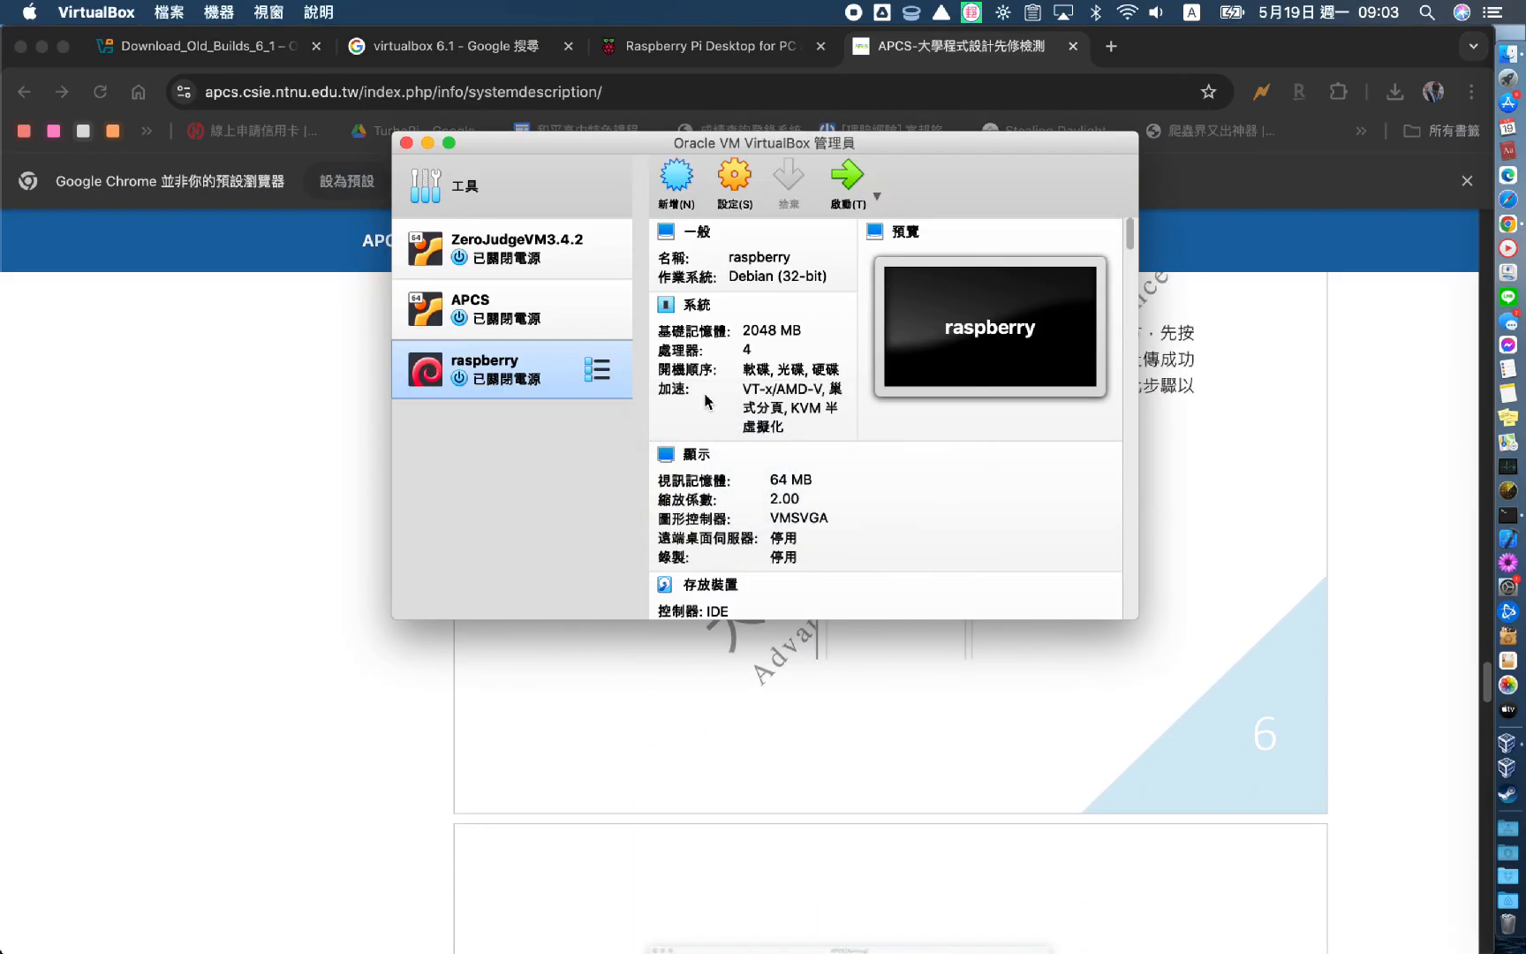
Start the APCS VM, dismiss the keyboard capture notice and select the IDLE Python-3.6 launcher
left_click(516, 313)
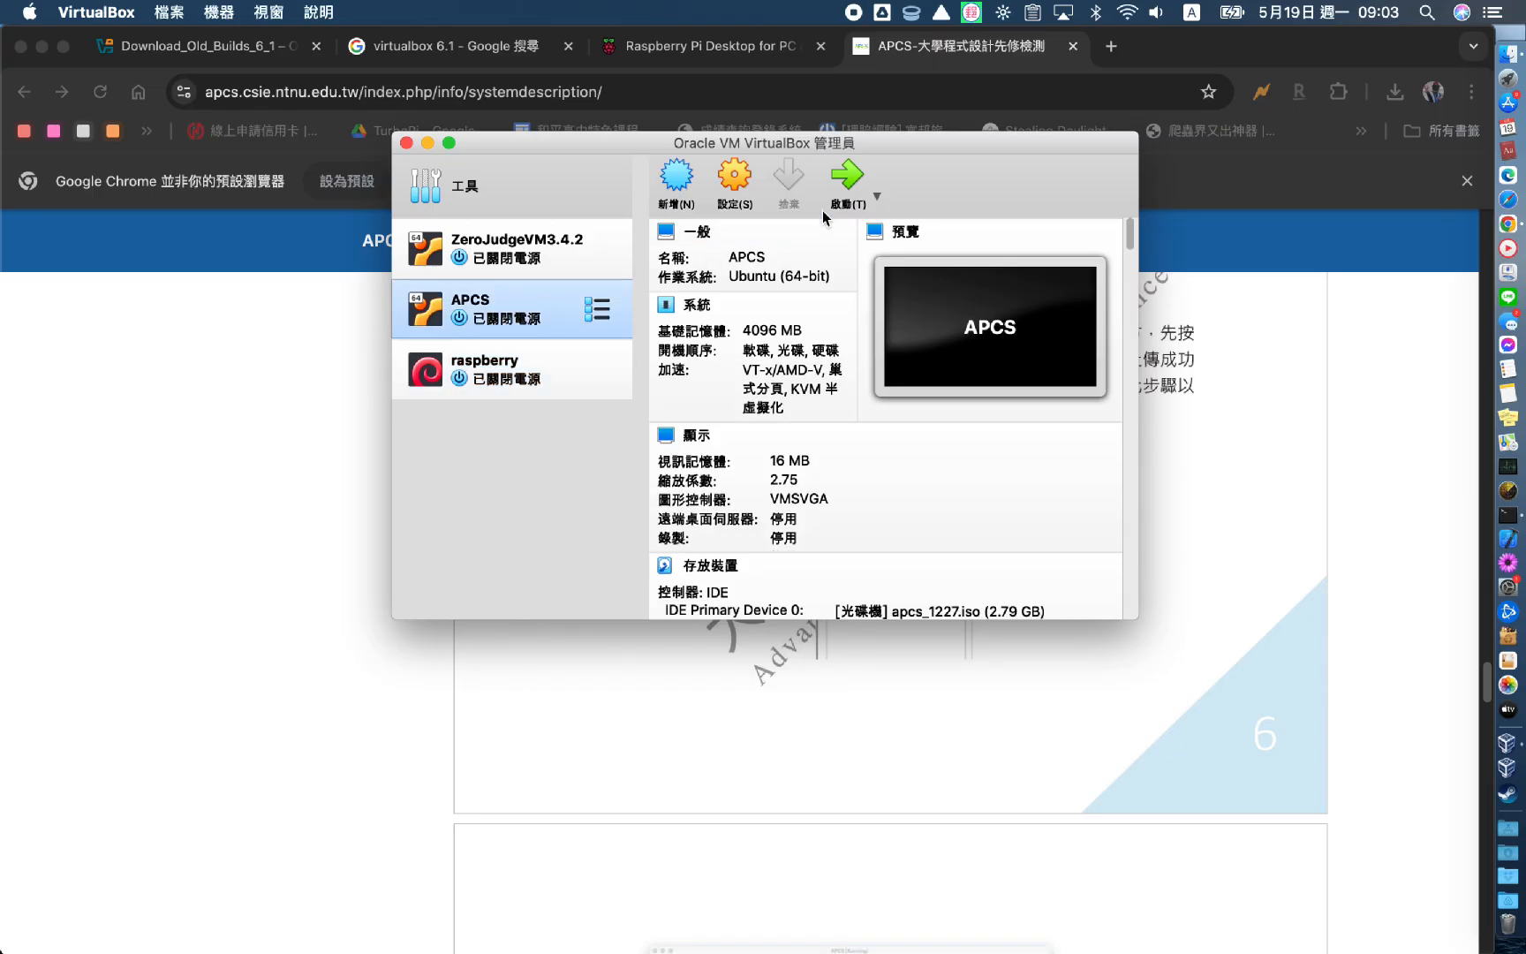
left_click(848, 181)
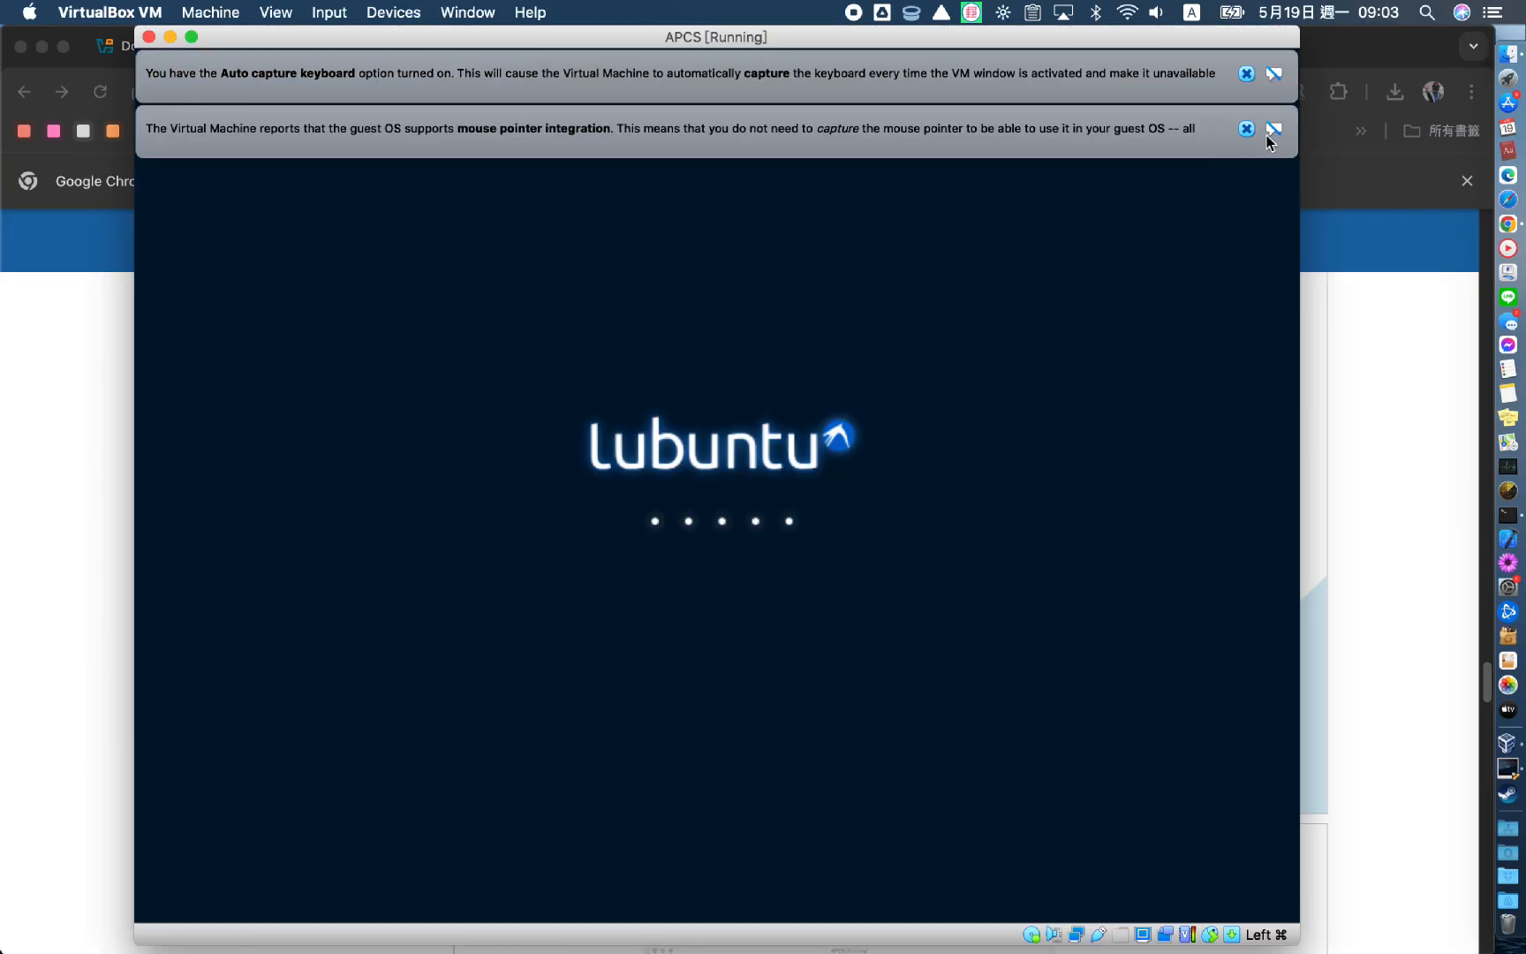
left_click(1246, 74)
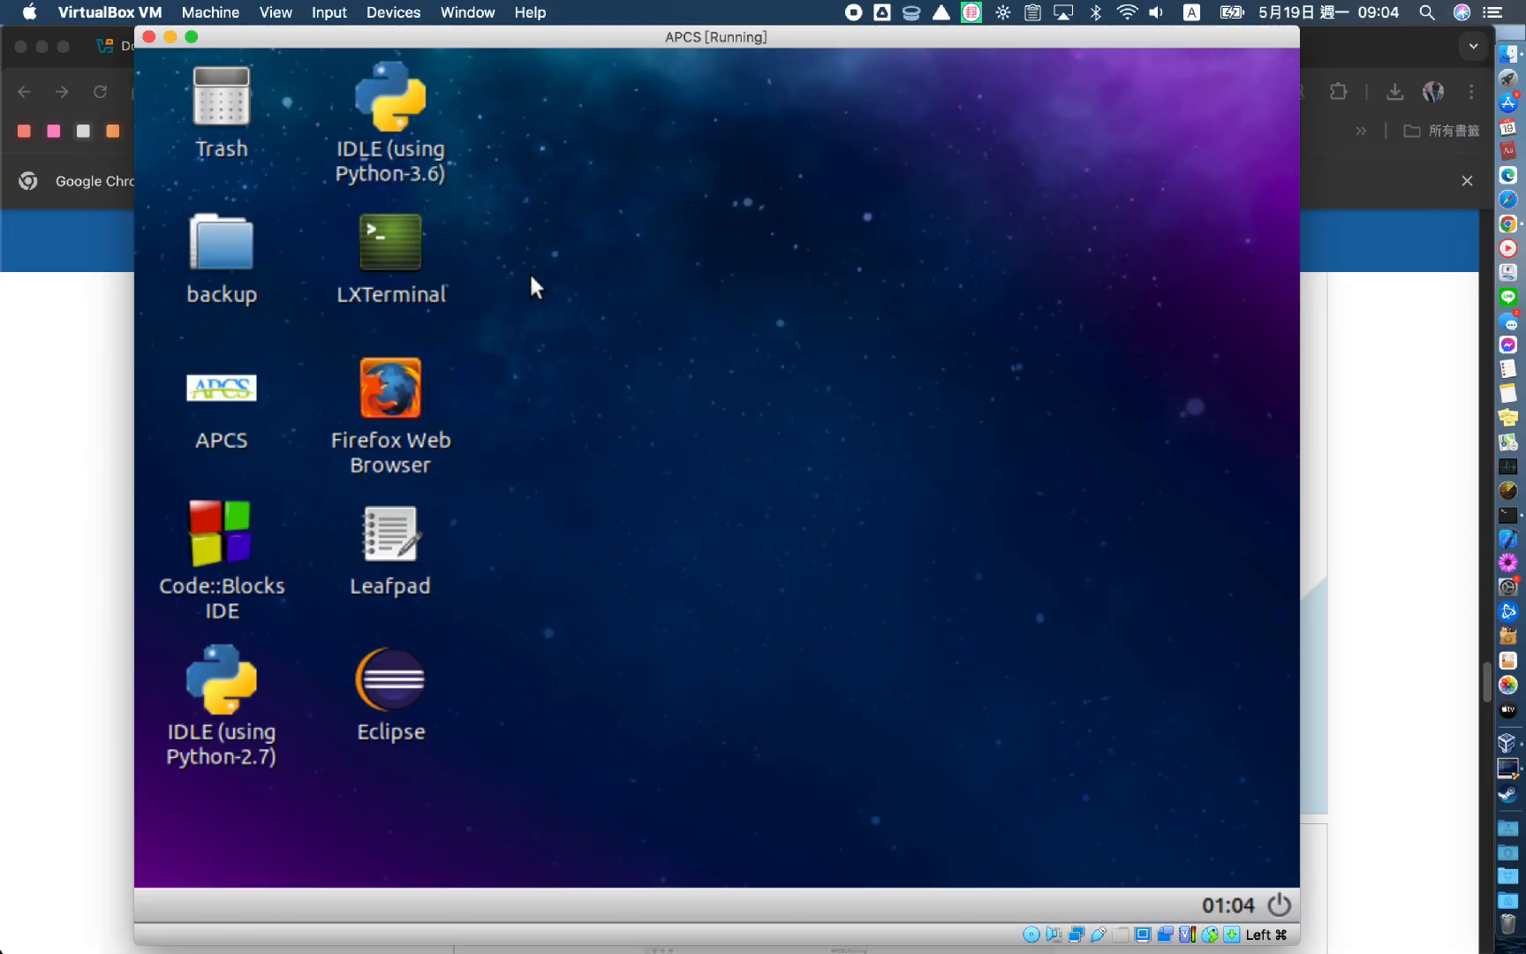
left_click(232, 674)
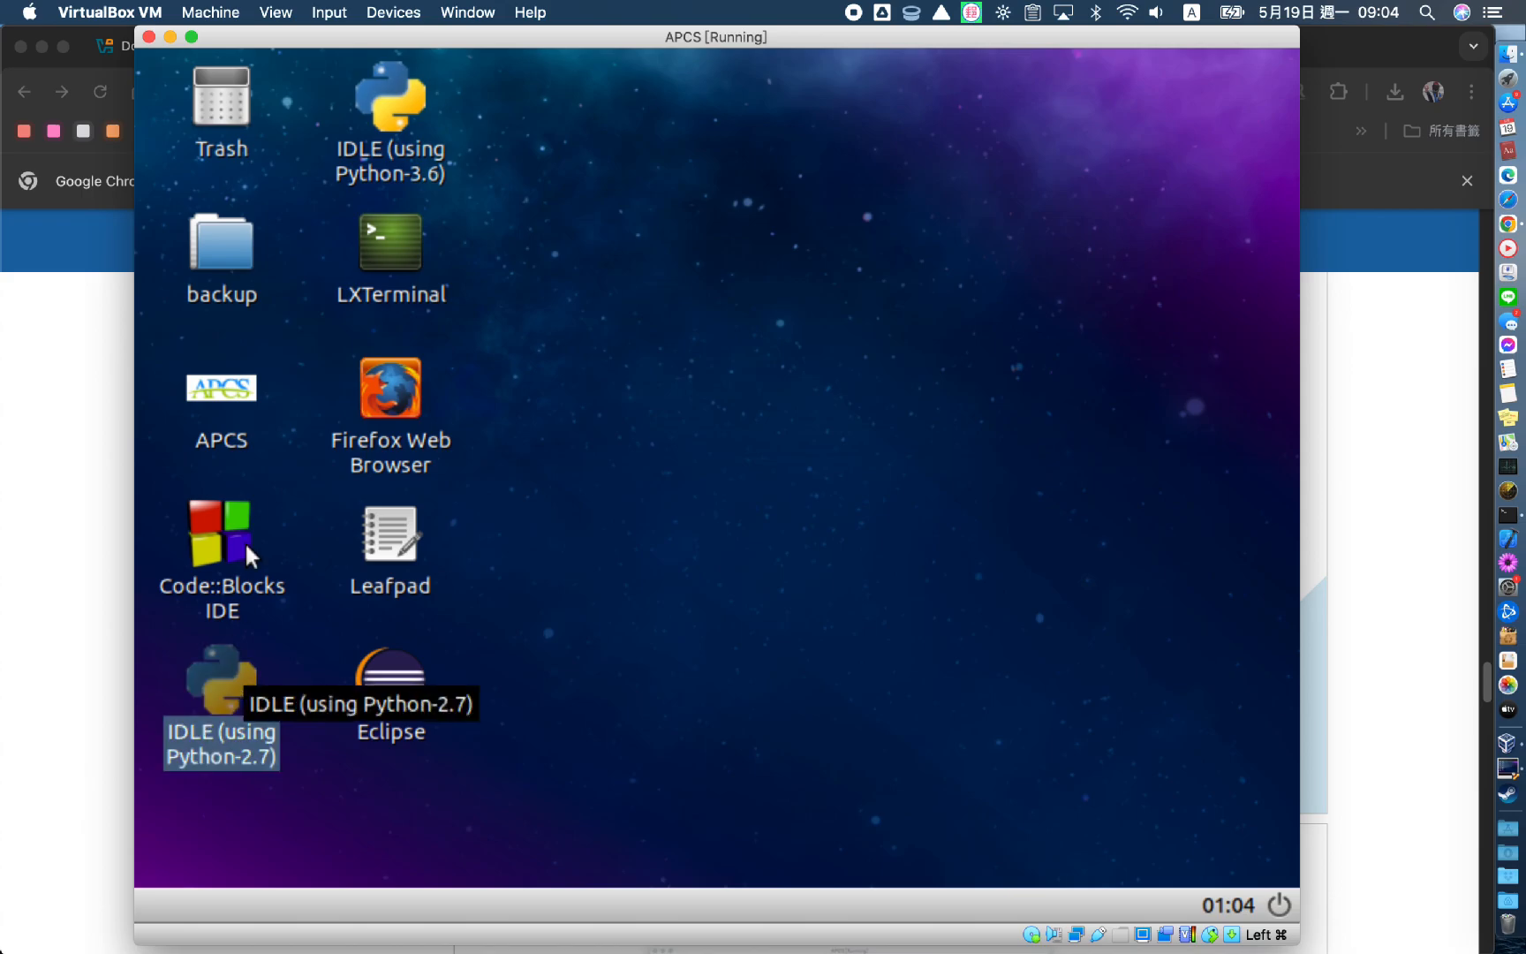
left_click(391, 108)
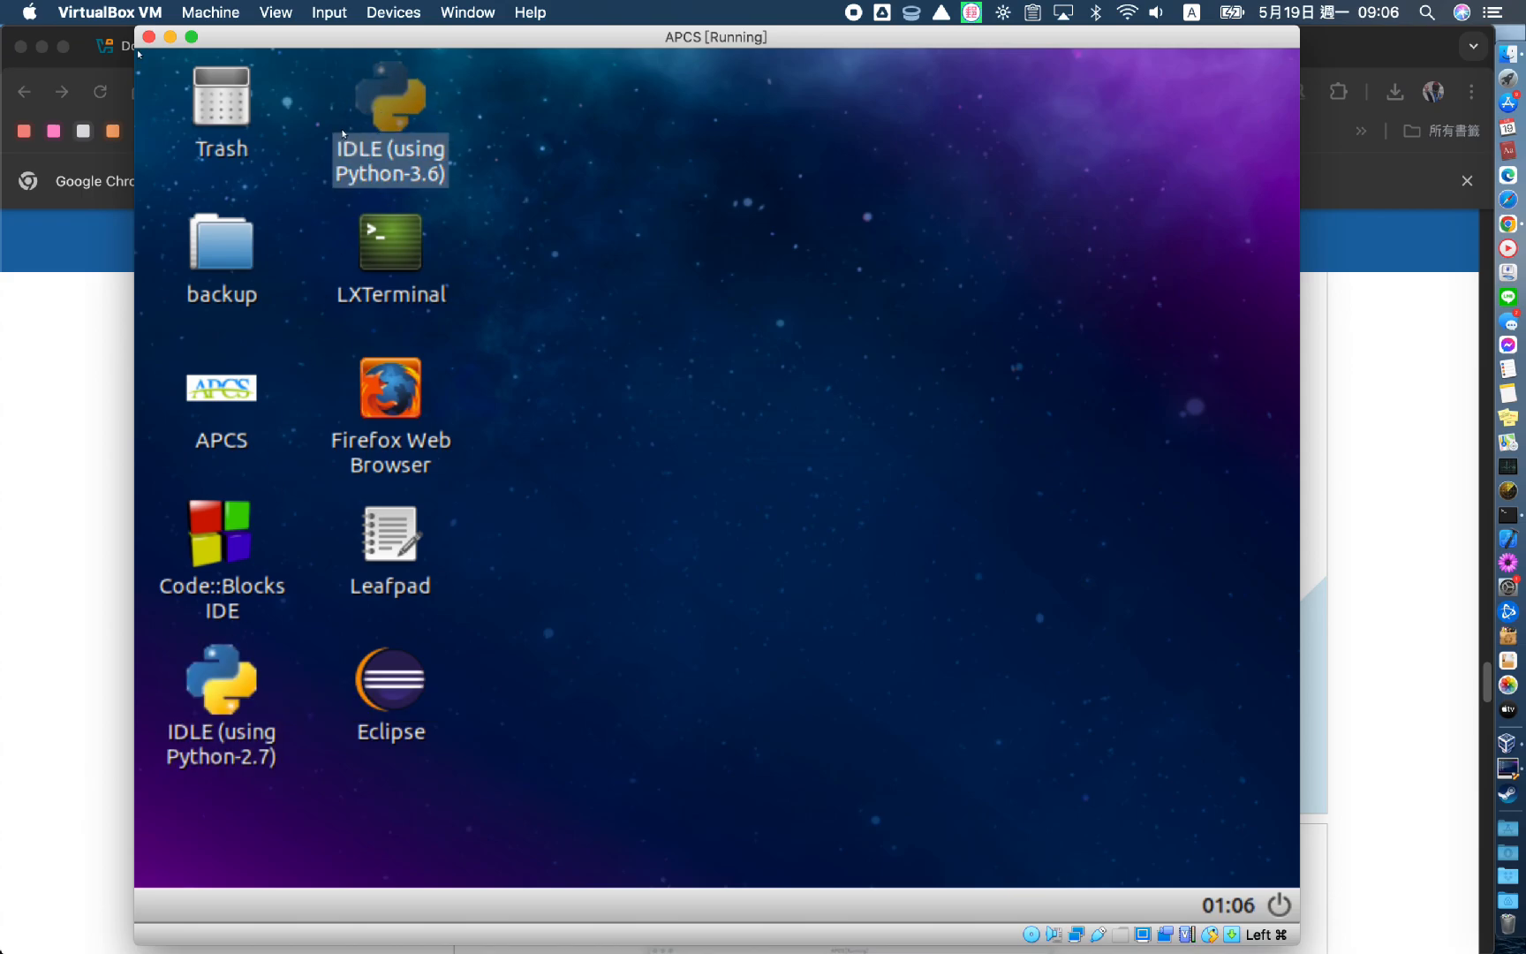
Launch IDLE (Python 3.6) and write print("test") in a new script file
double_click(369, 122)
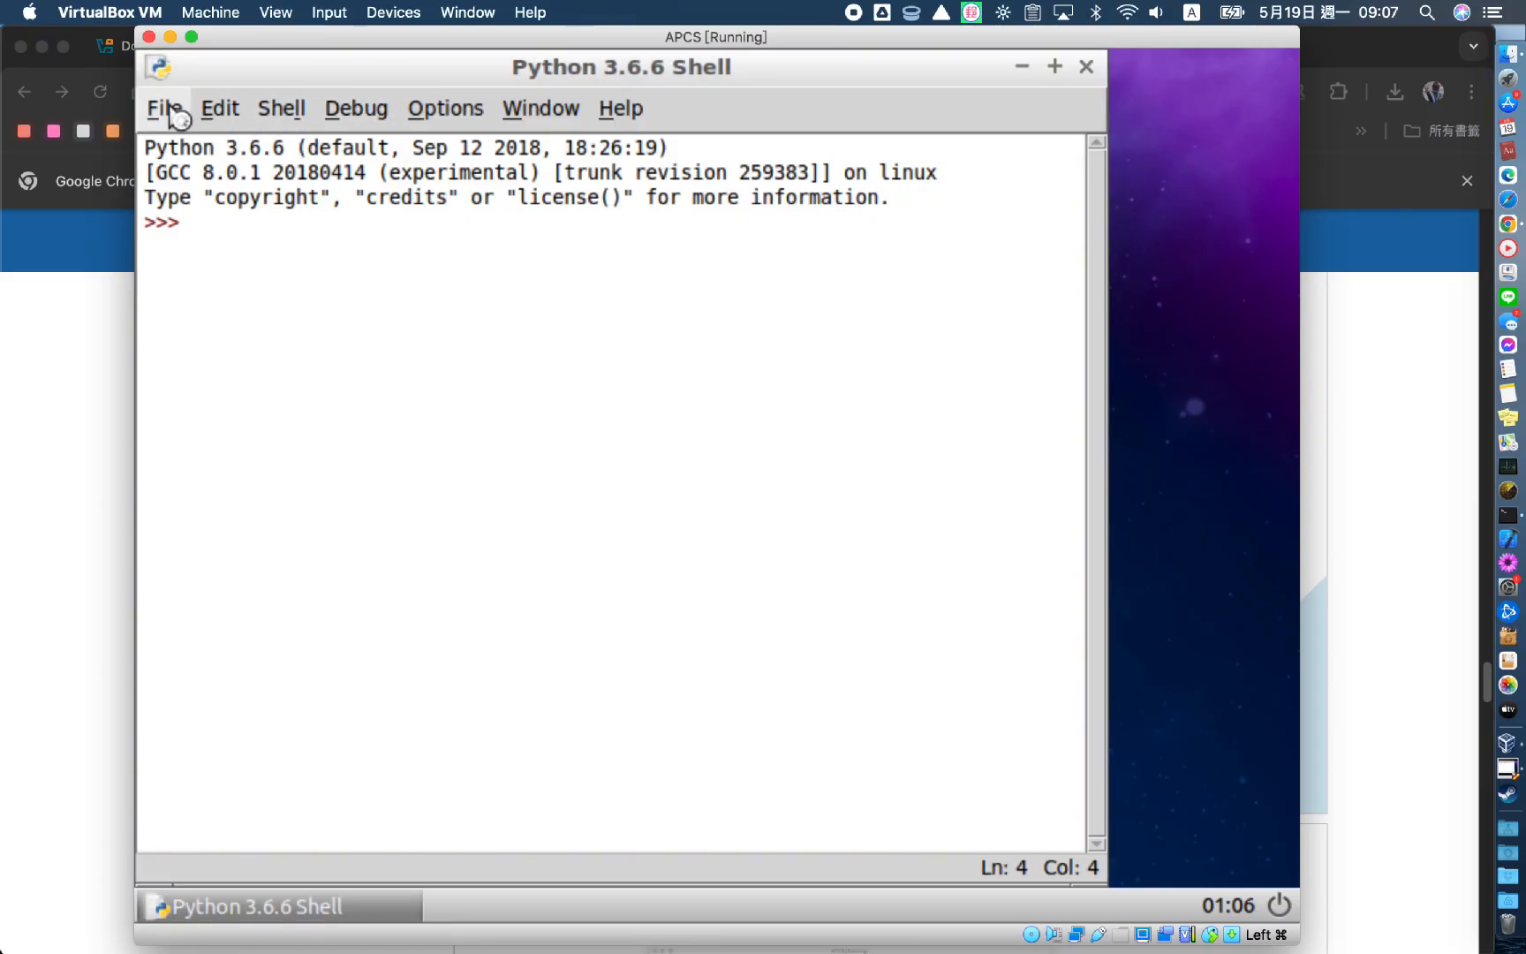
left_click(168, 111)
left_click(186, 148)
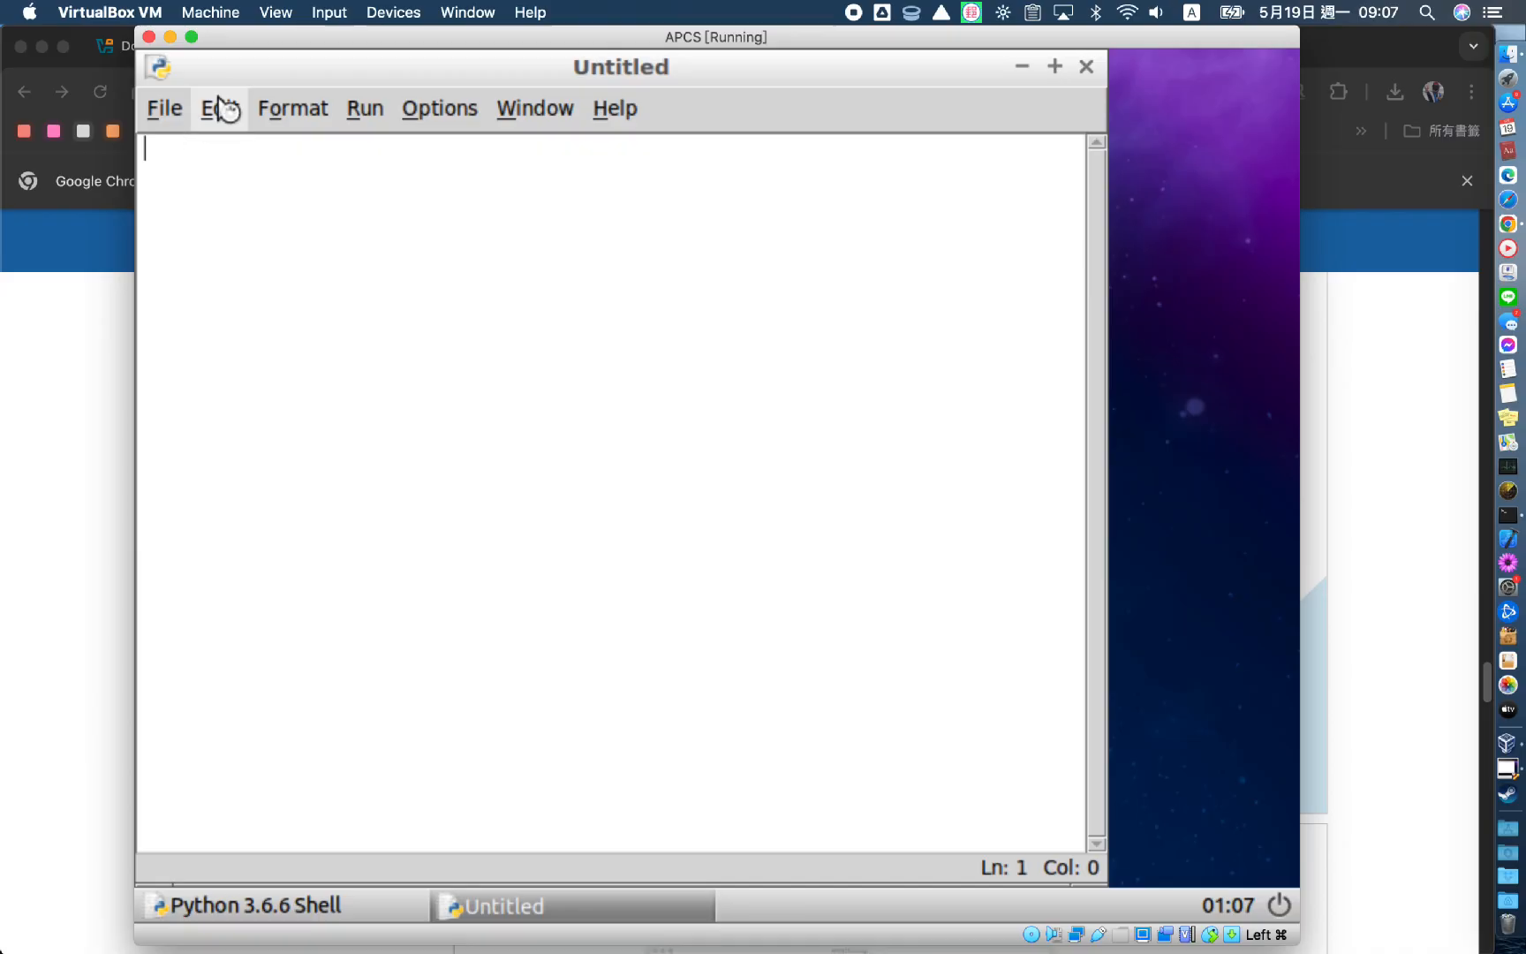
left_click_drag(255, 75, 681, 255)
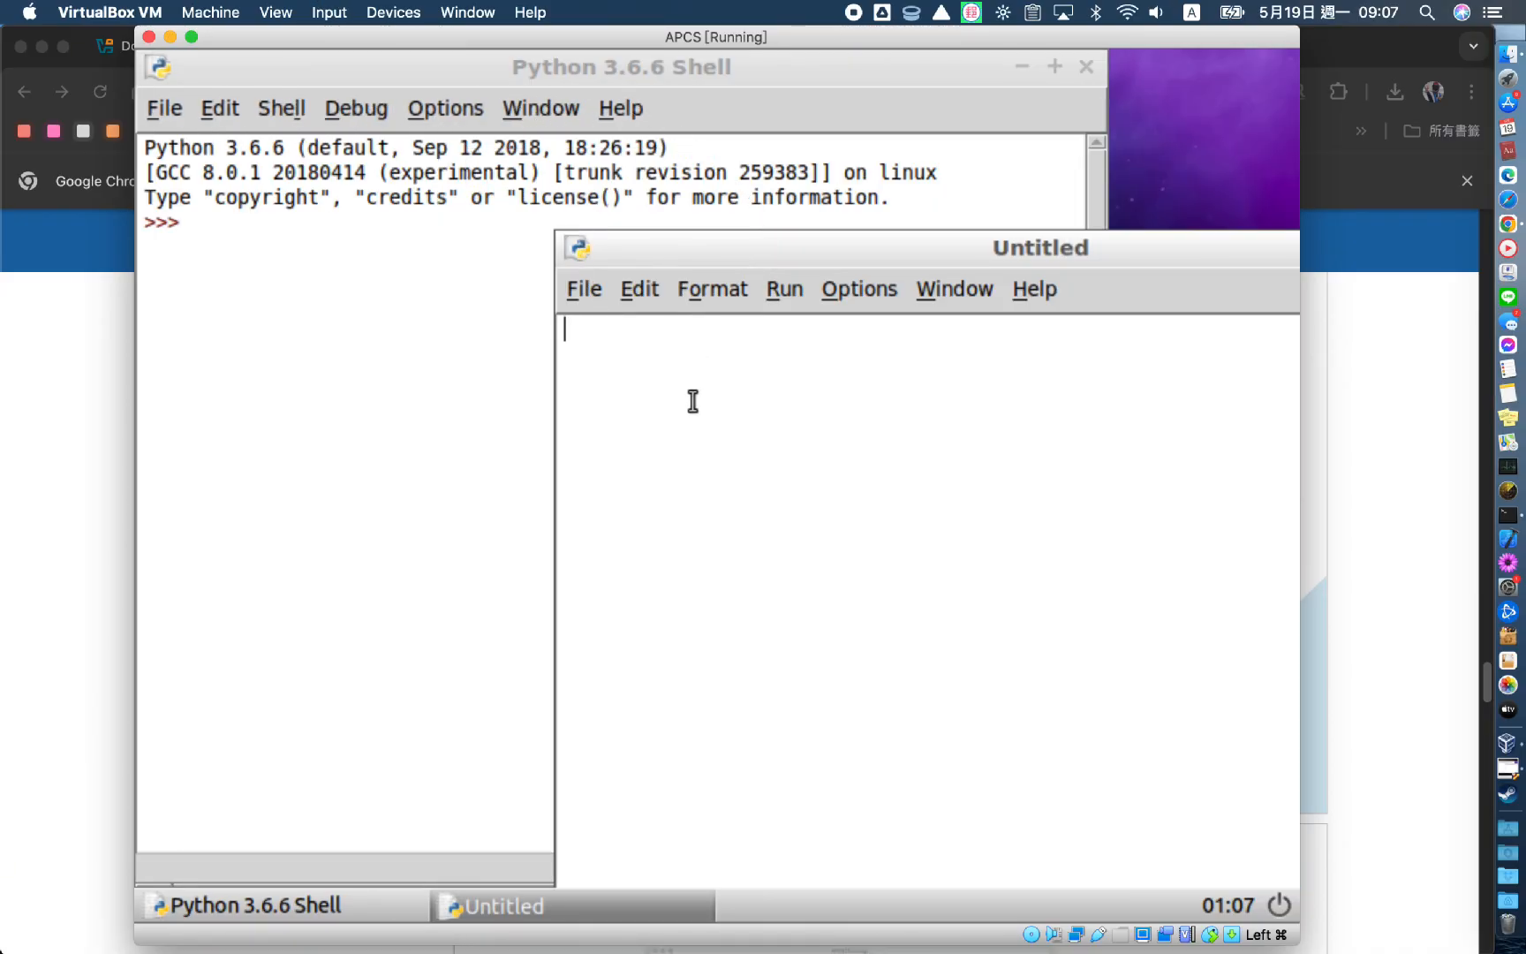
type("print(t")
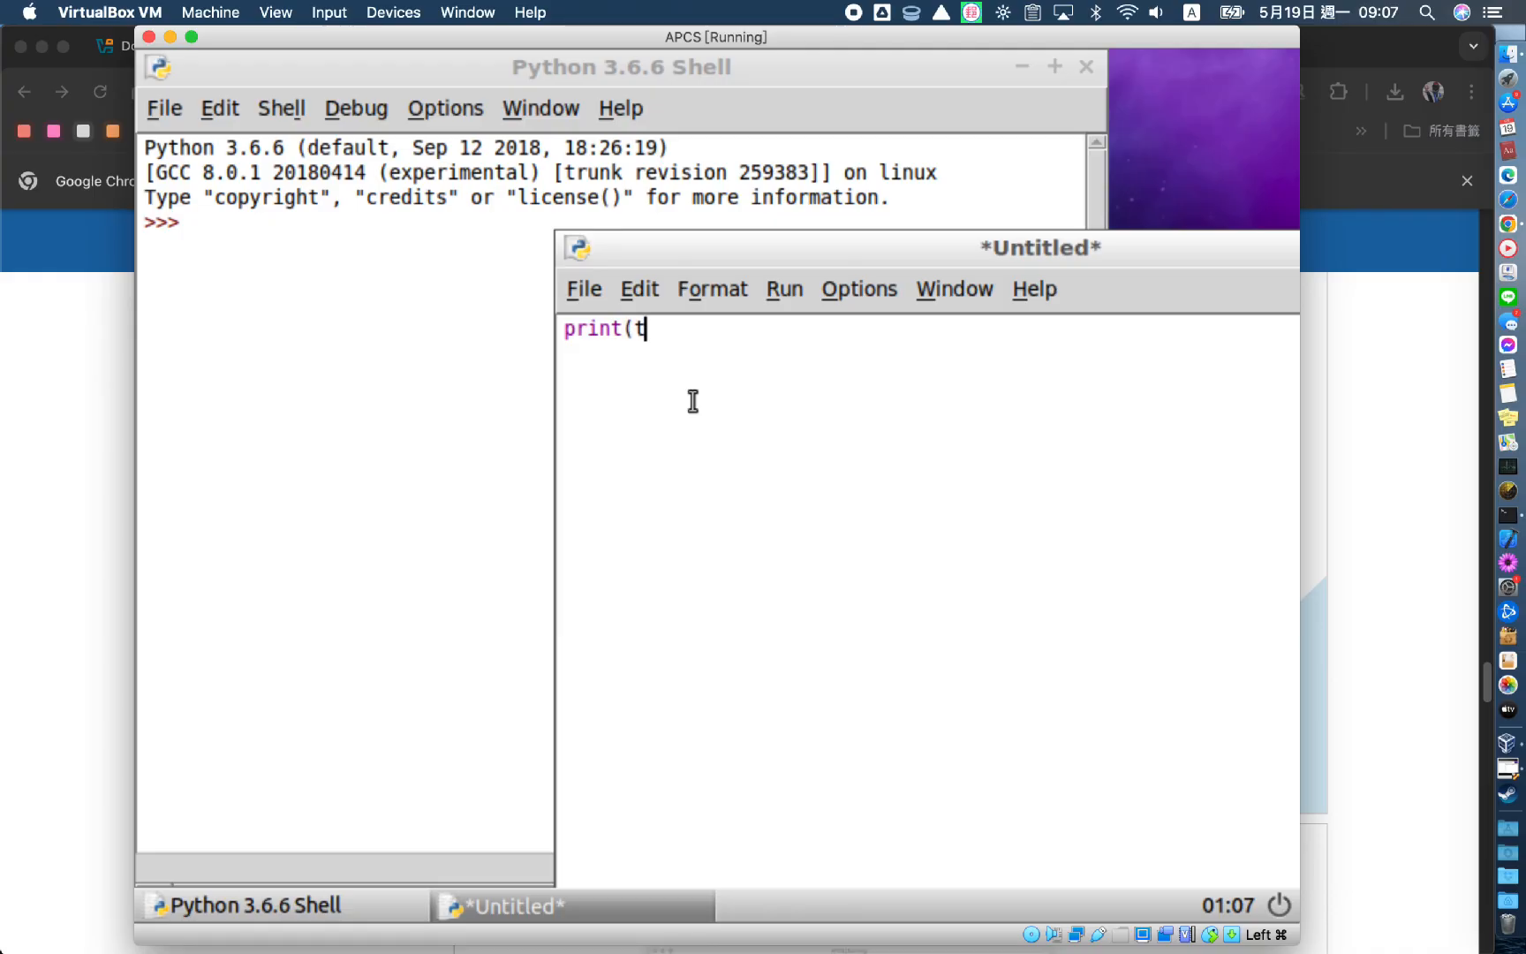
key("BackSpace")
type("\"test\")")
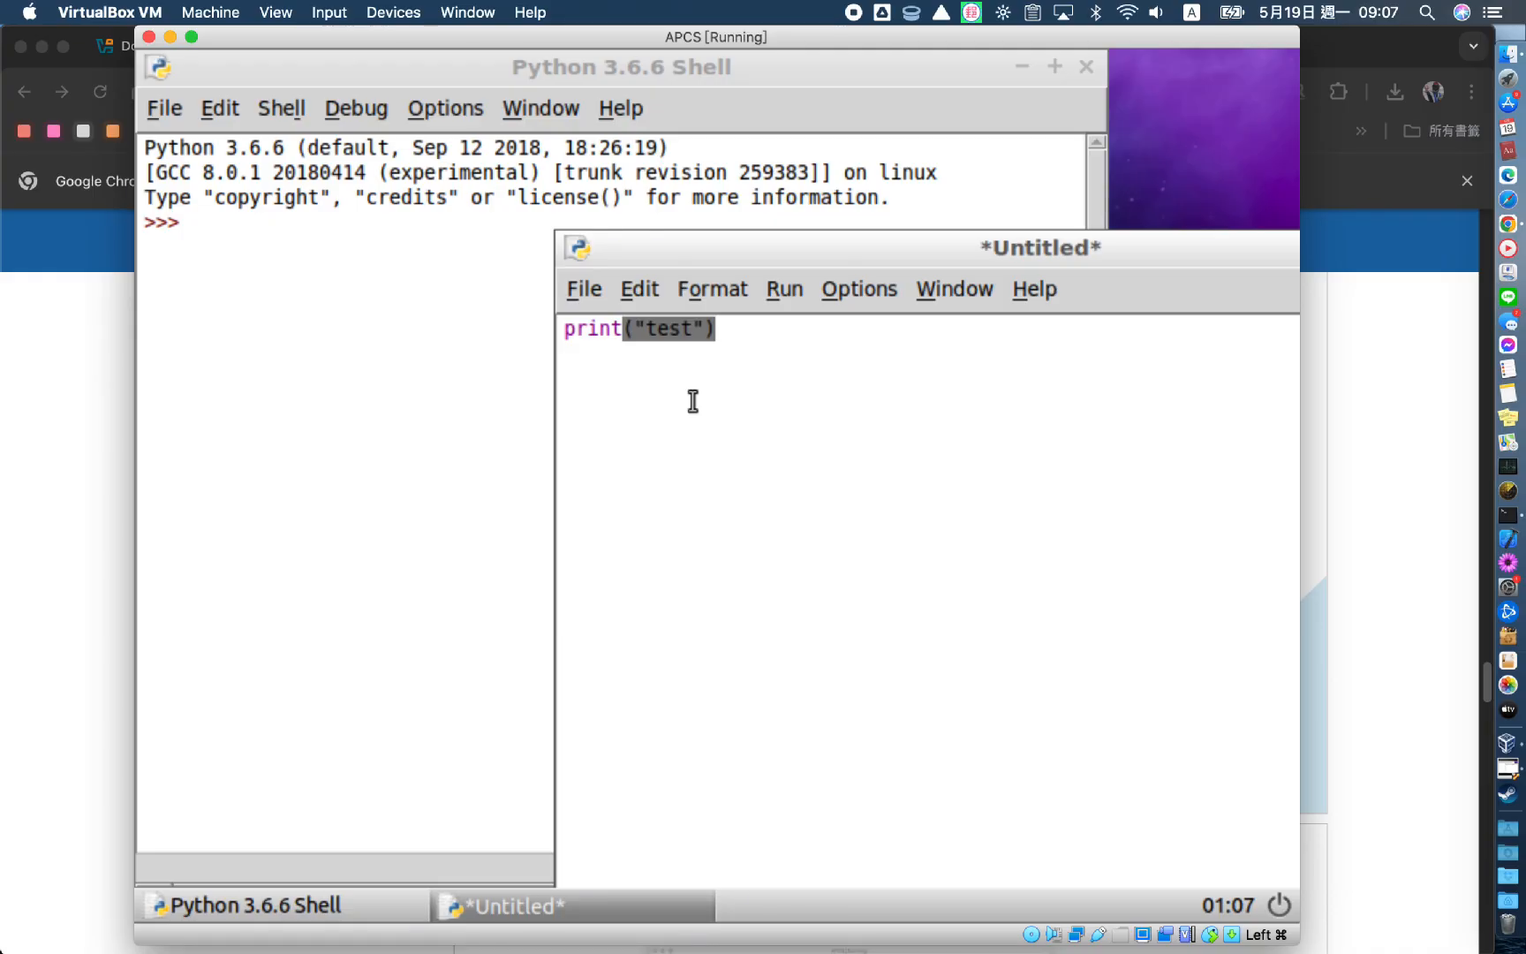
Run the script as a module, agreeing to save it first
left_click(595, 292)
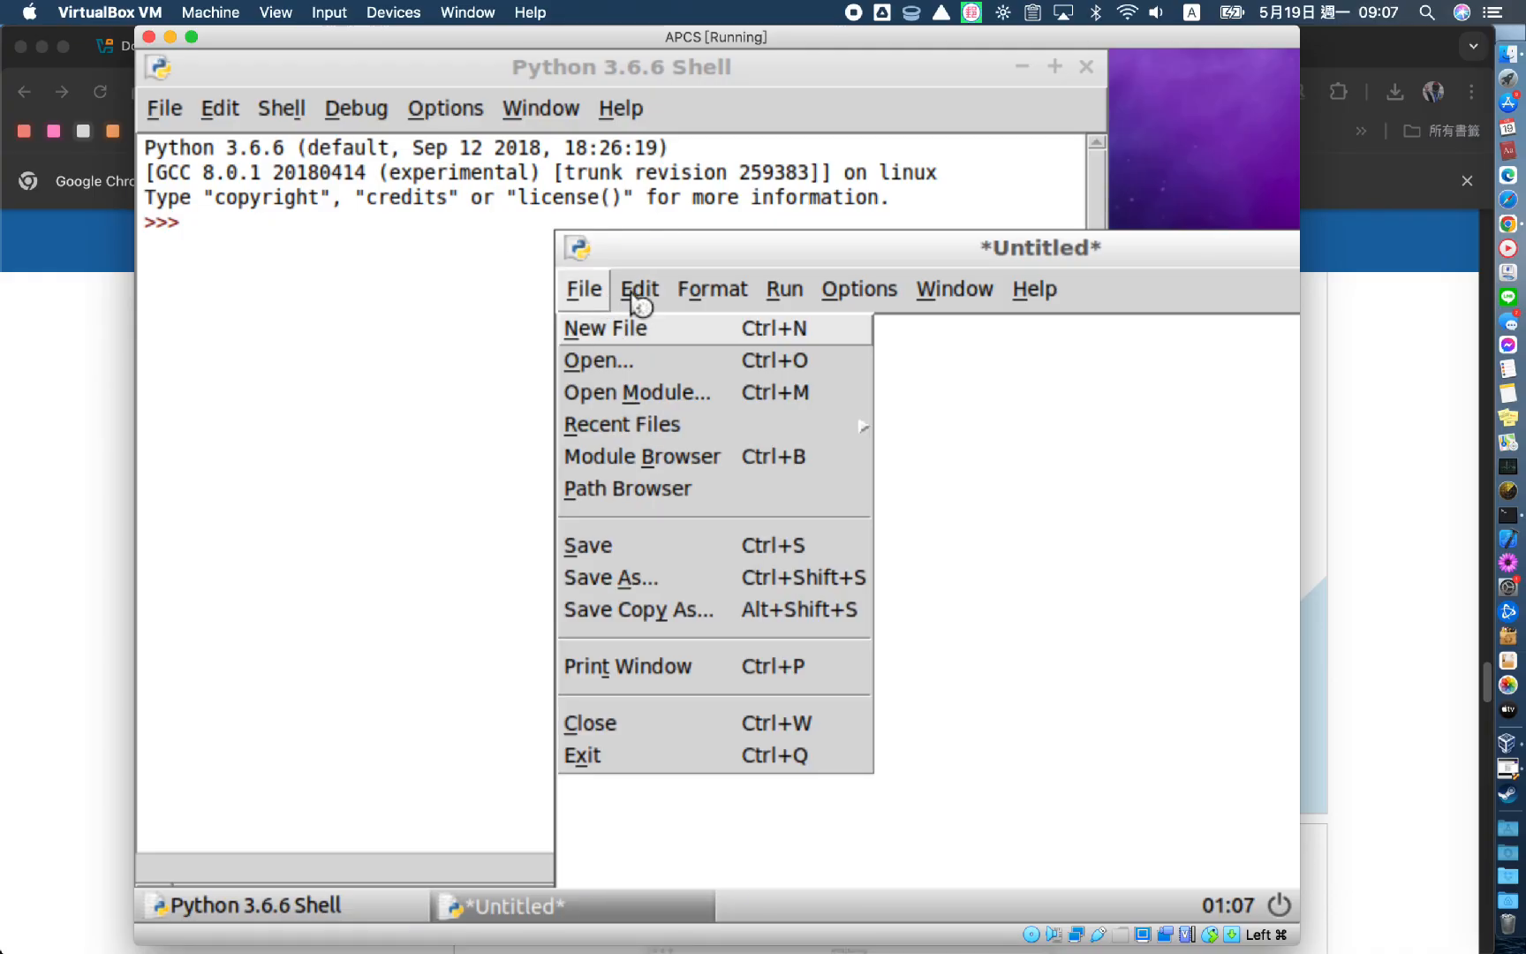
mouse_move(784, 289)
left_click(811, 389)
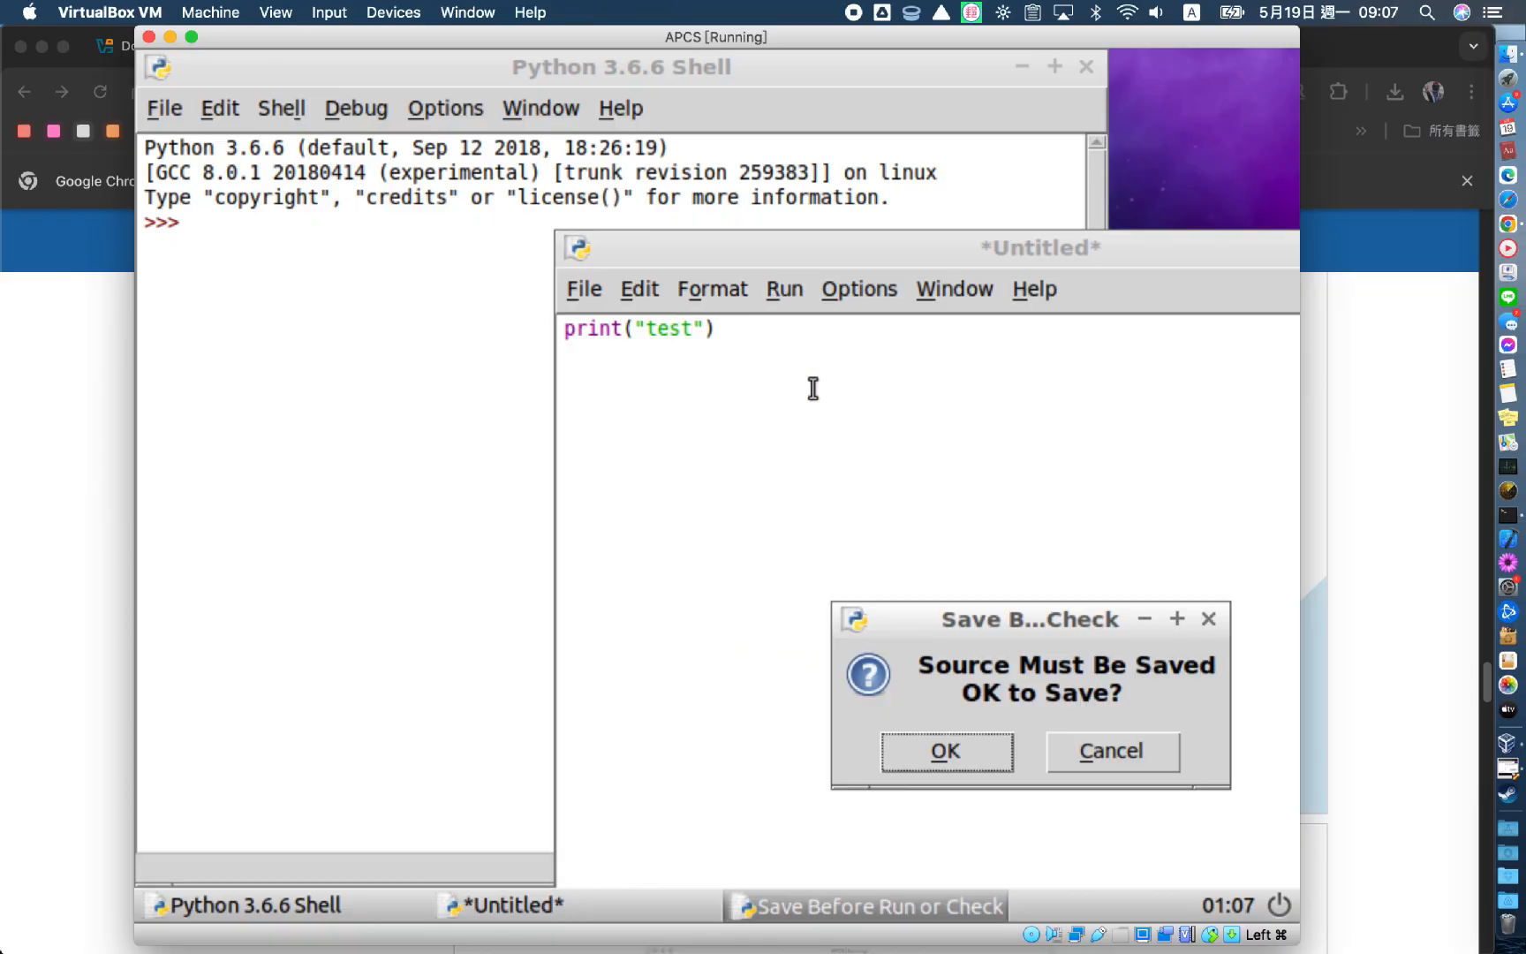
left_click(947, 751)
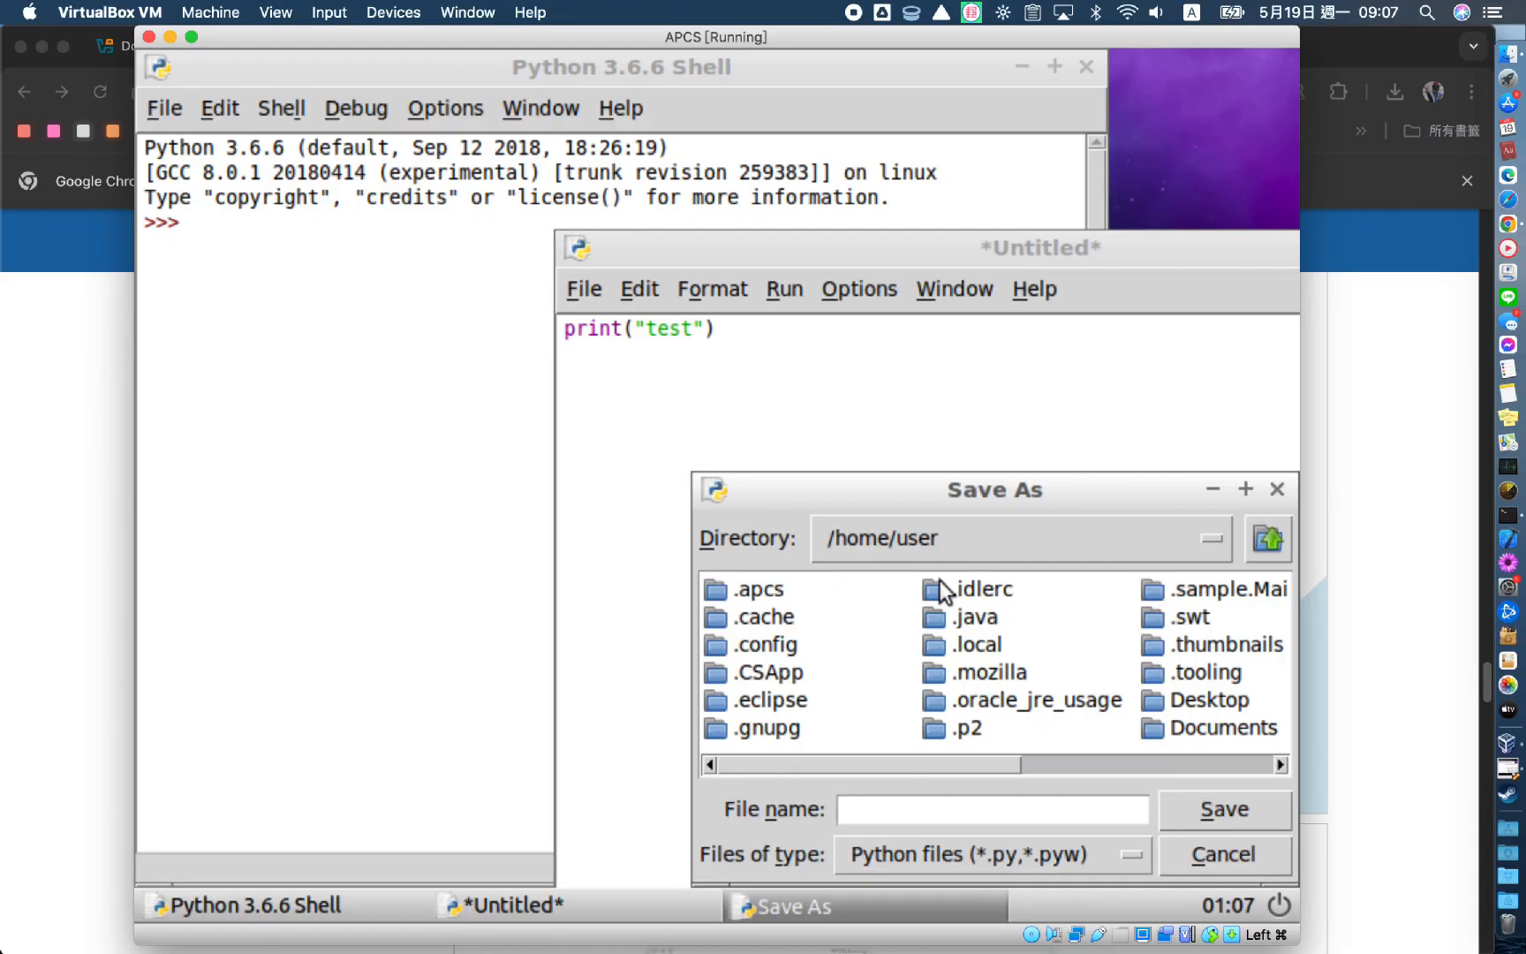
Save the script as test.py in the guest's Desktop folder so it runs
left_click_drag(1009, 500, 914, 406)
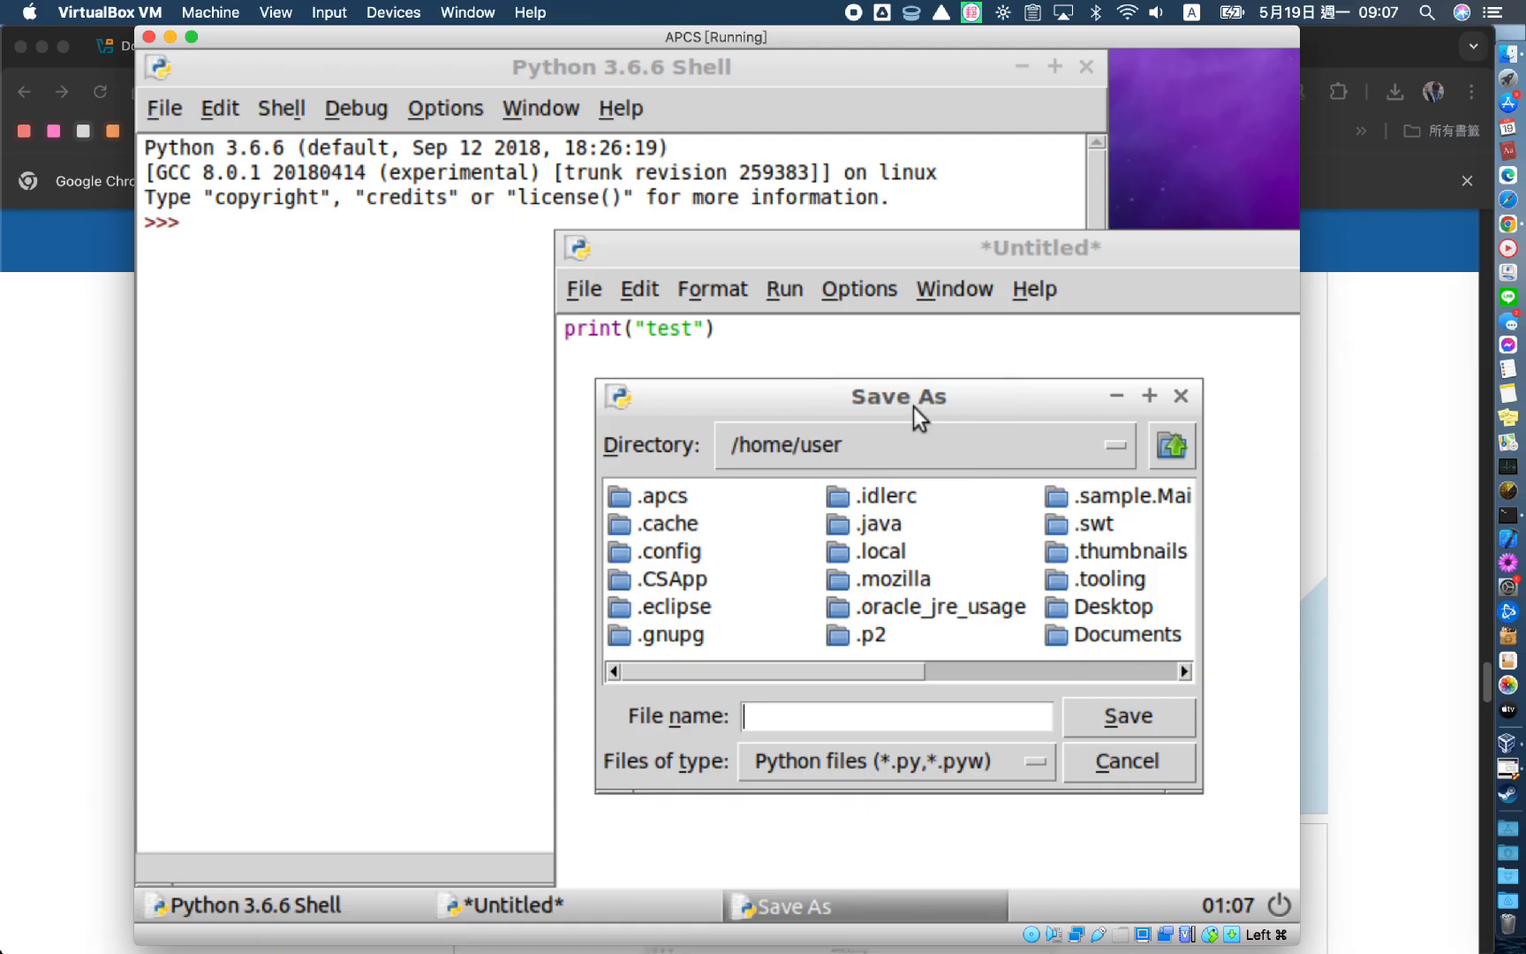
left_click_drag(879, 665, 922, 673)
left_click(1009, 609)
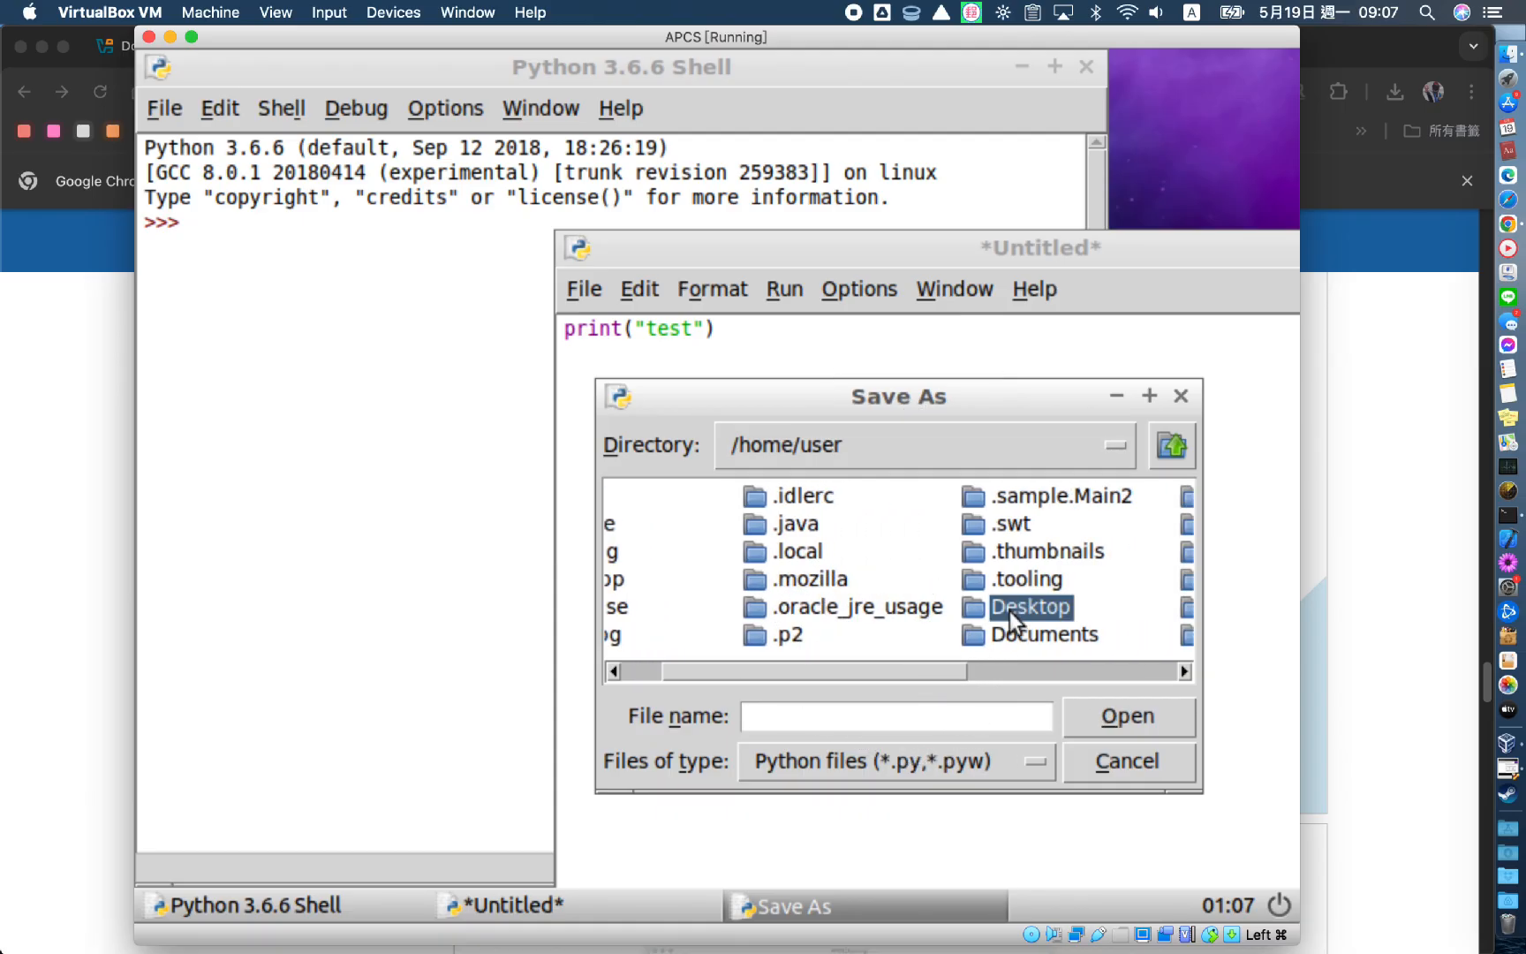
double_click(1042, 609)
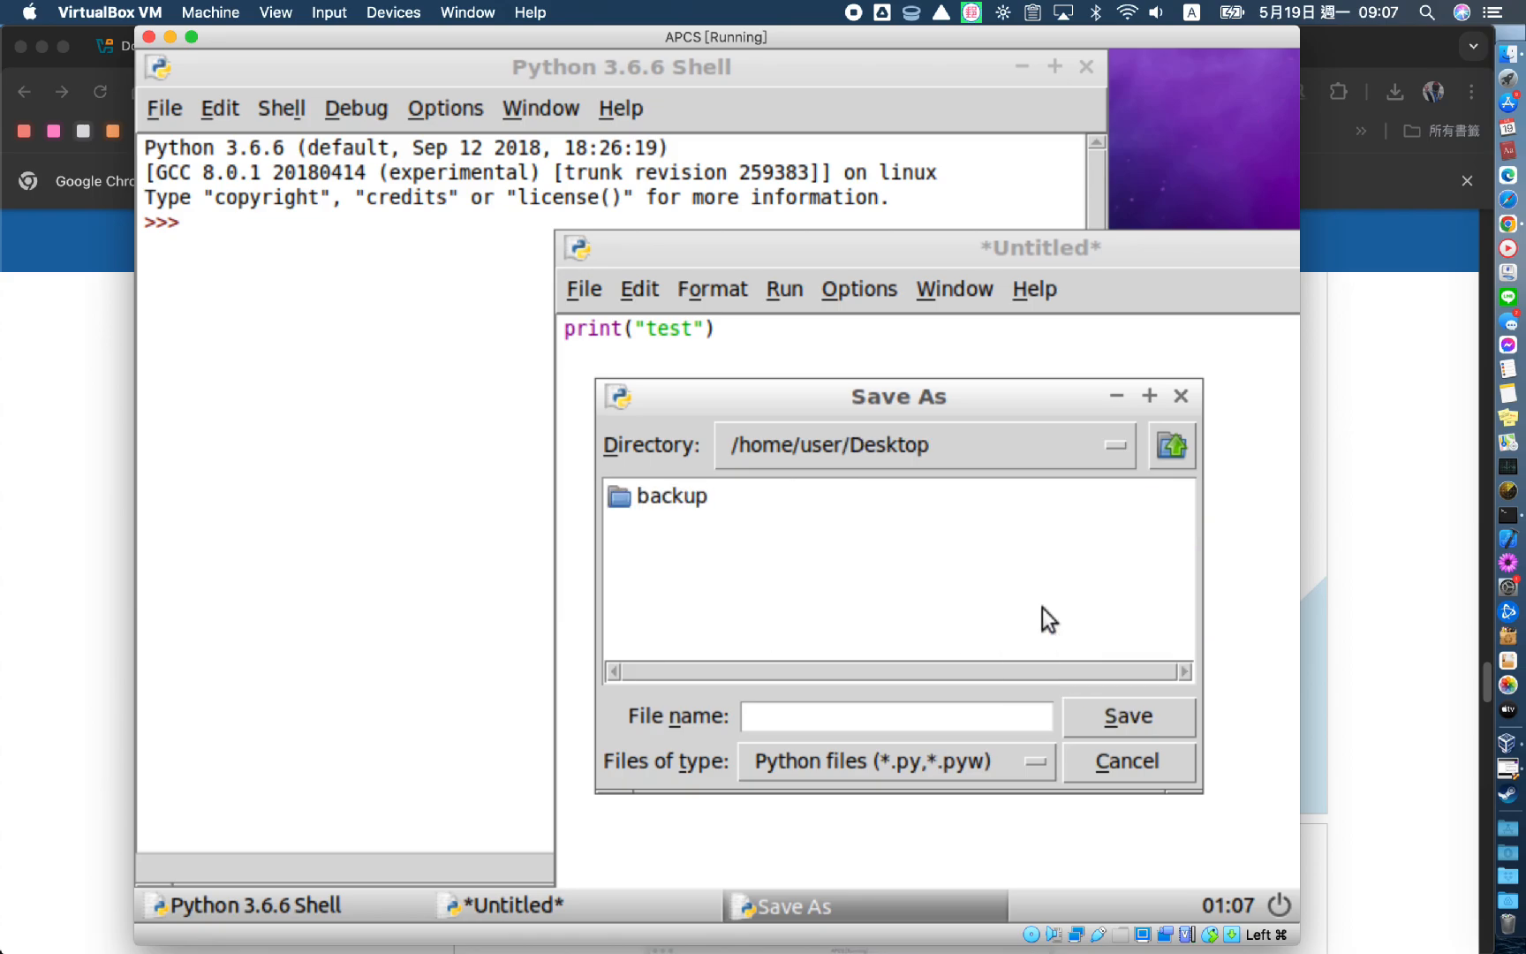
type("t")
key("BackSpace")
type("test")
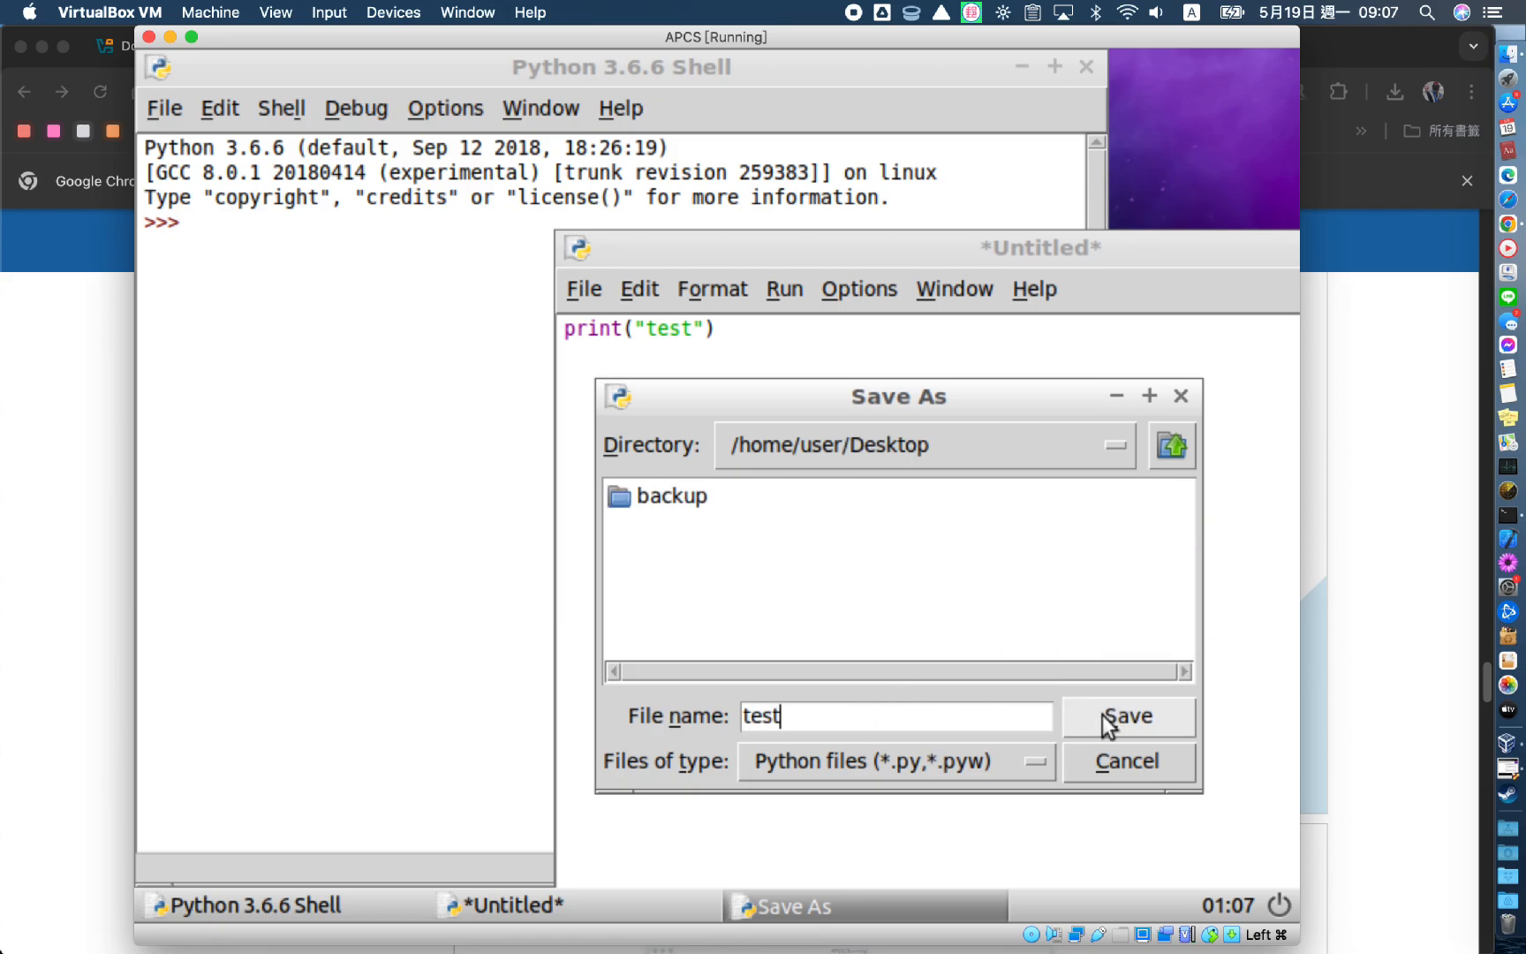
left_click(1104, 718)
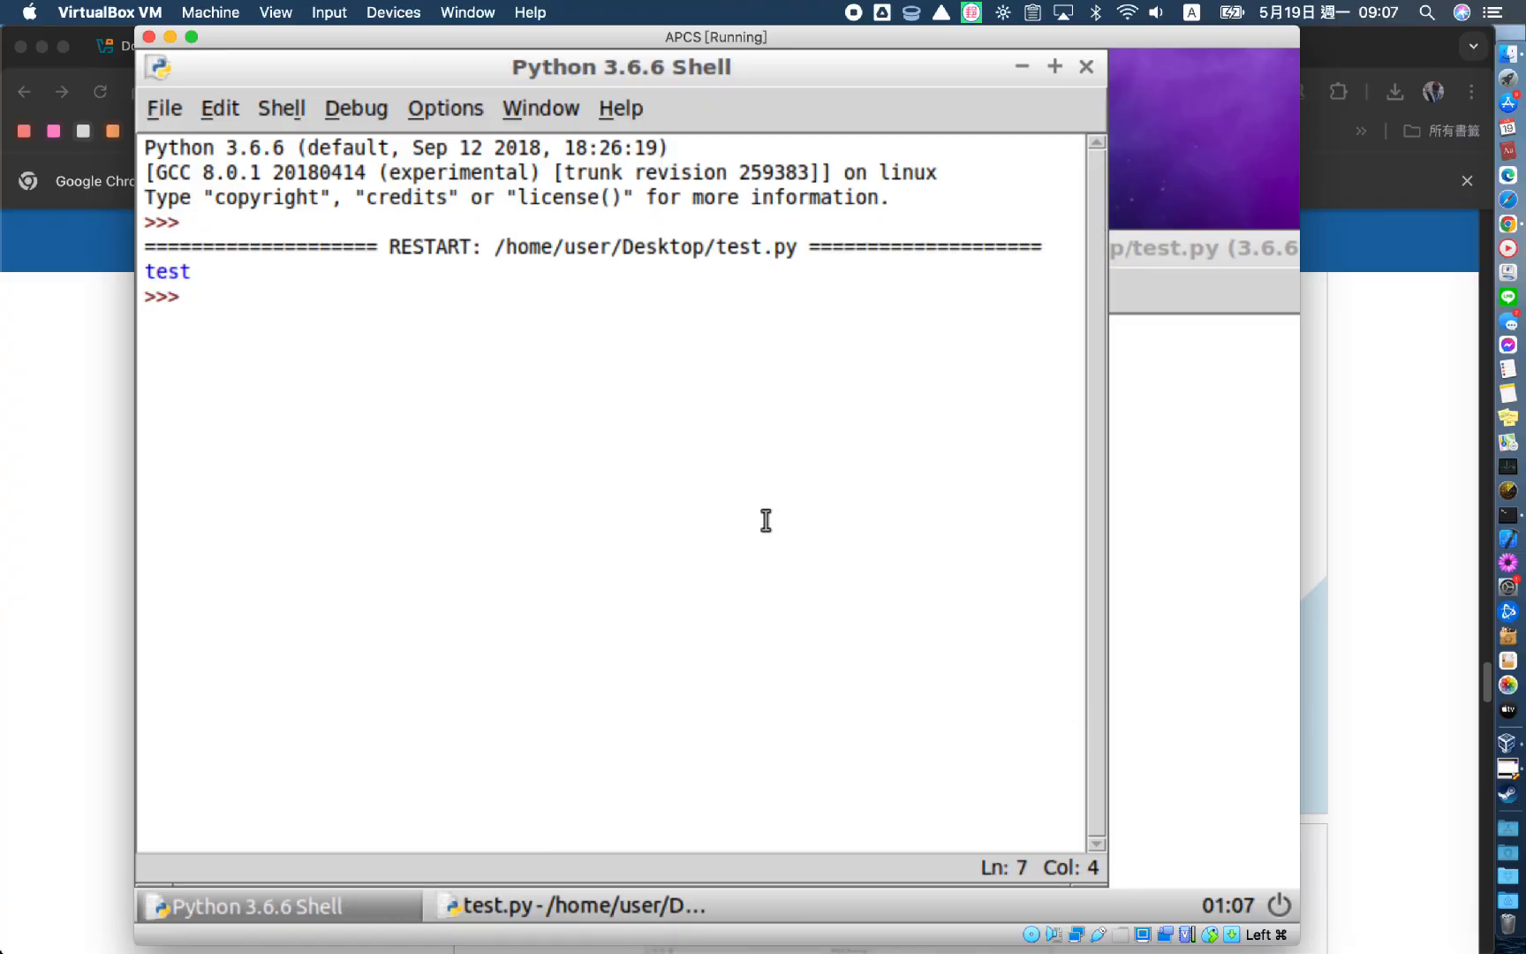
Minimize the Python Shell and test.py editor windows to reveal test.py on the guest desktop
left_click(1022, 67)
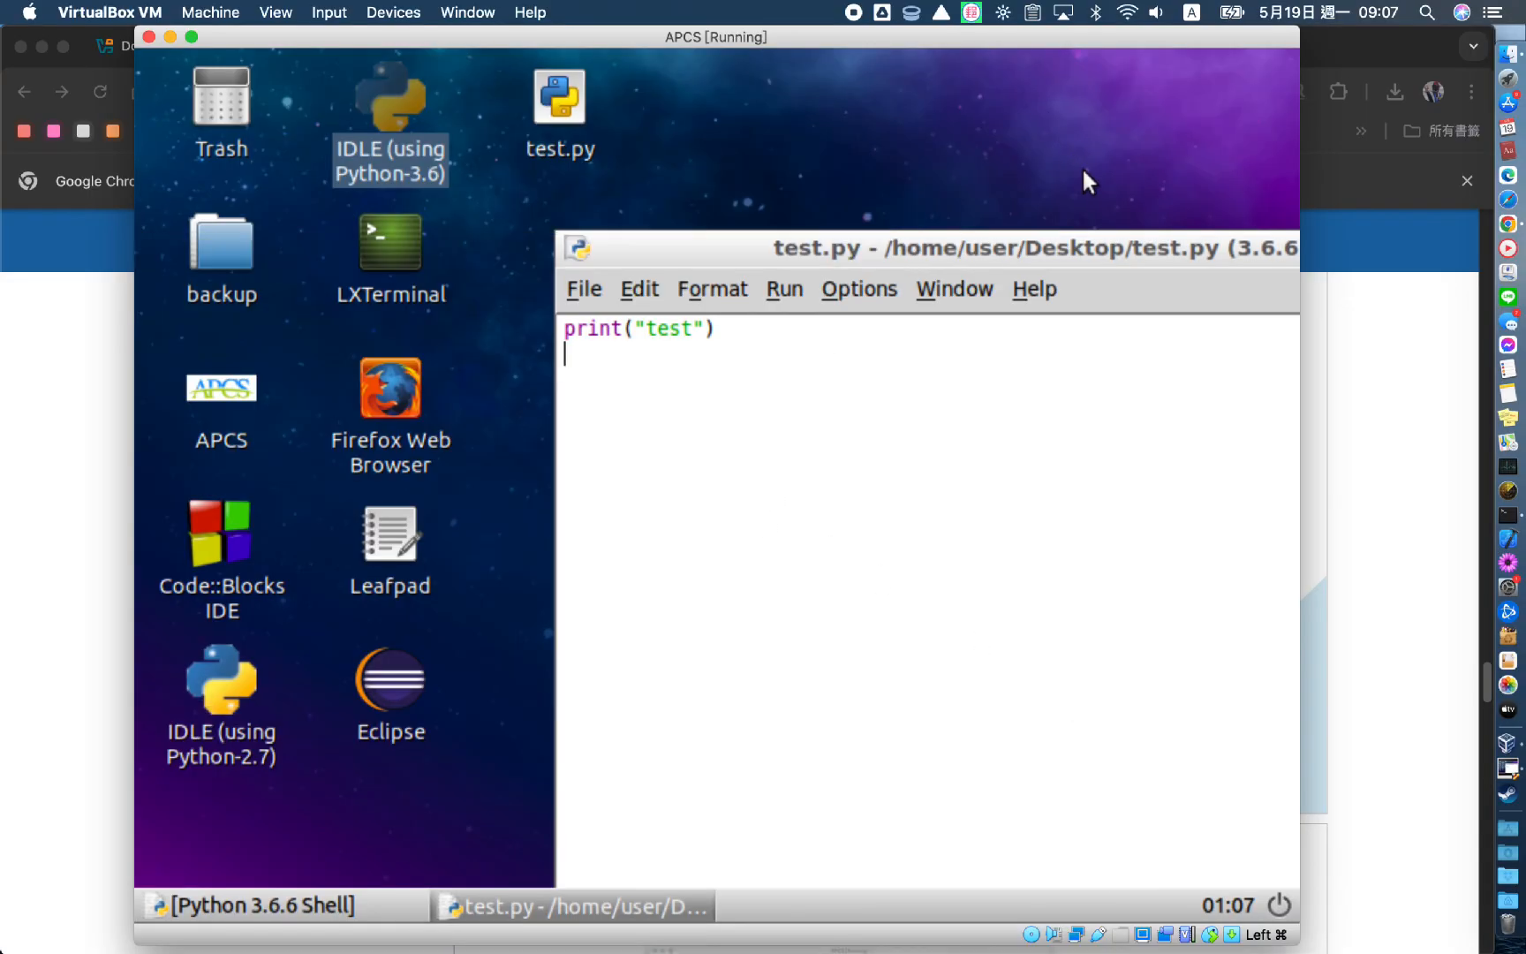
left_click(579, 98)
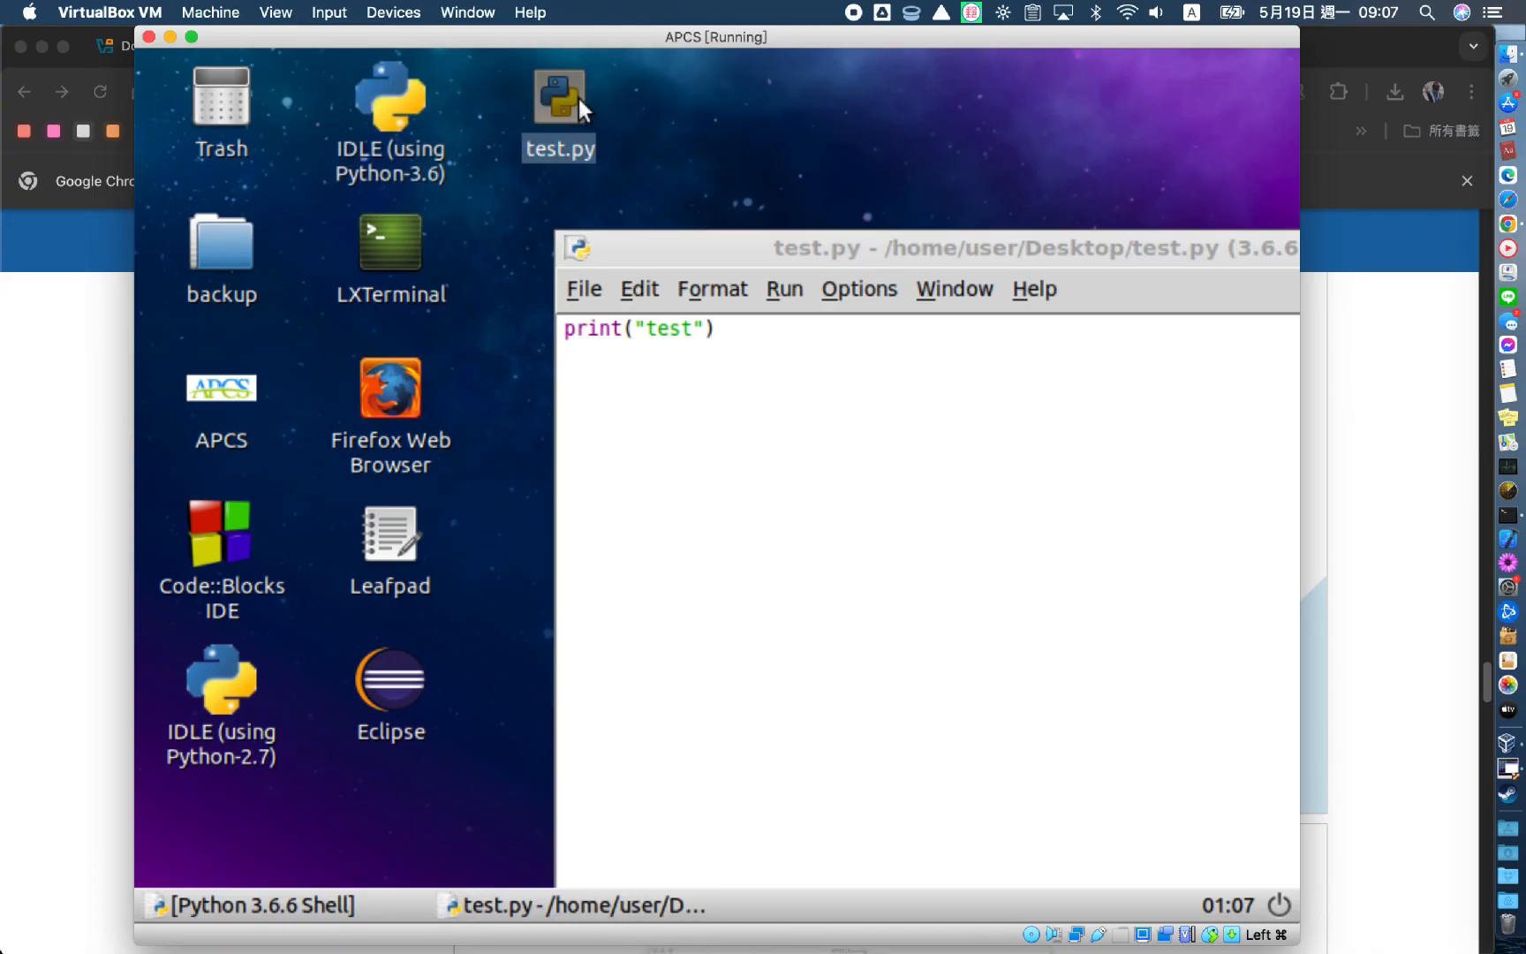
left_click(610, 905)
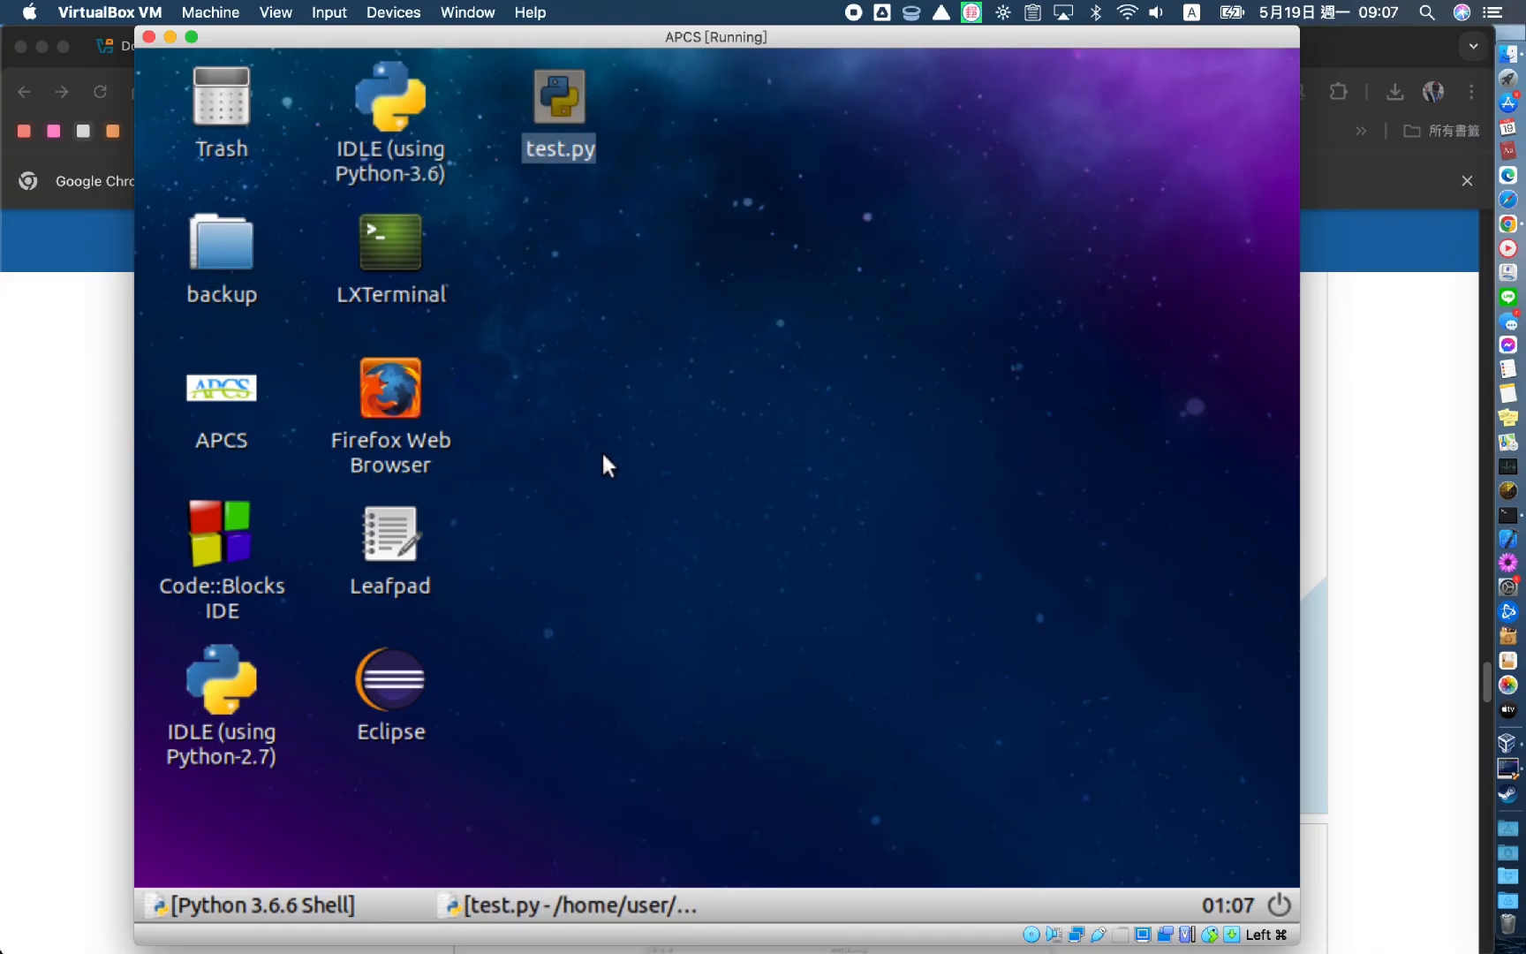
left_click(587, 452)
left_click(389, 399)
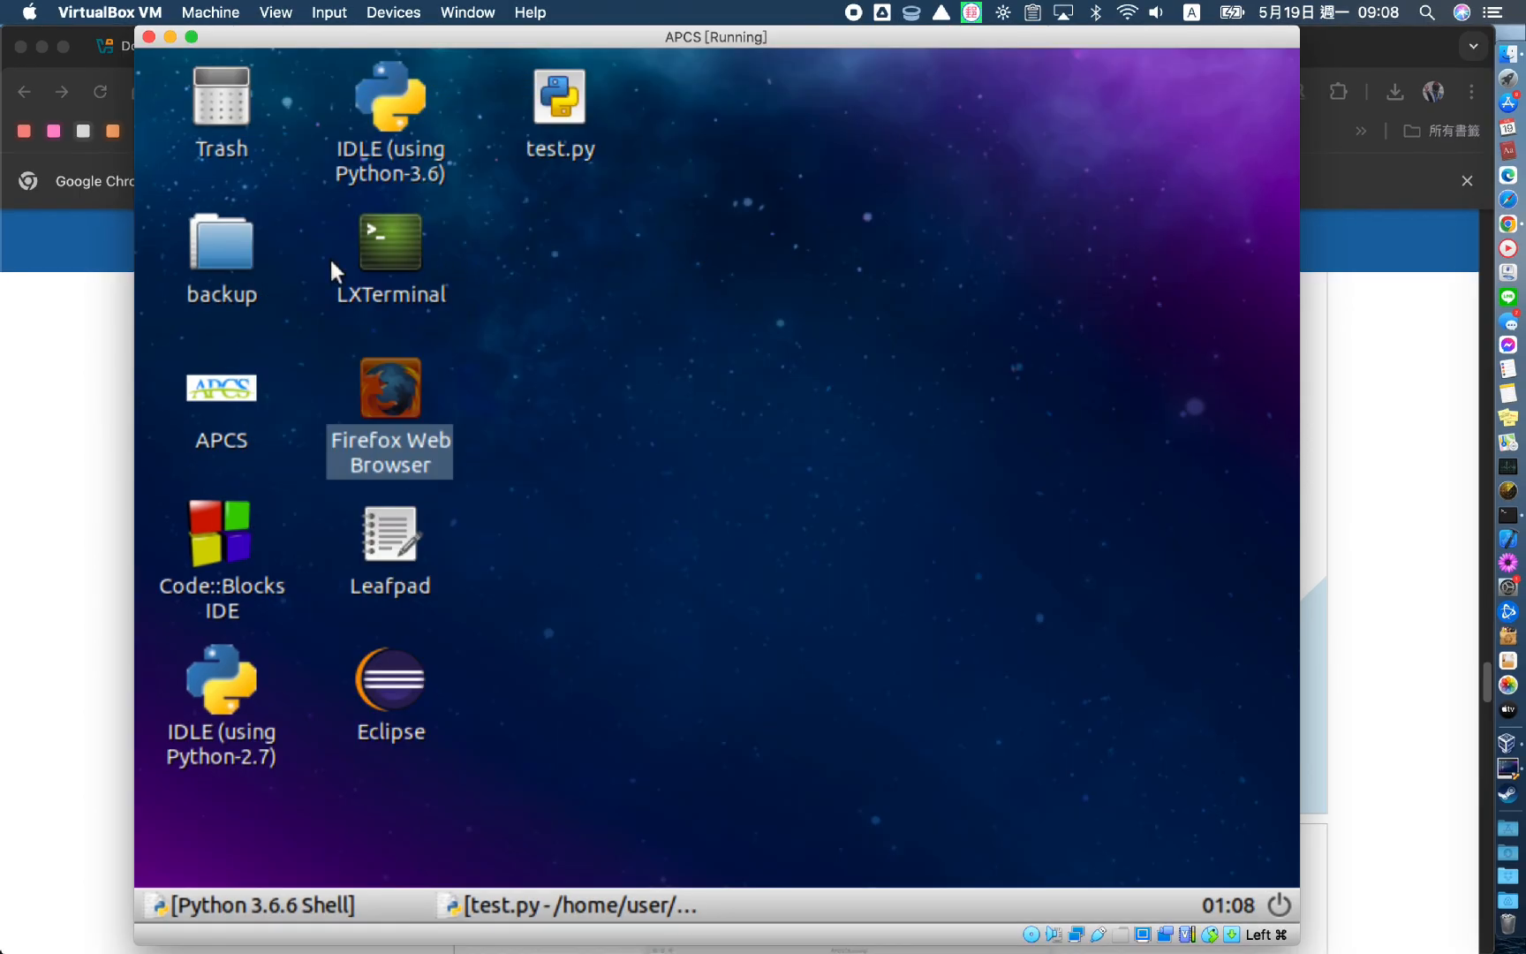
double_click(207, 243)
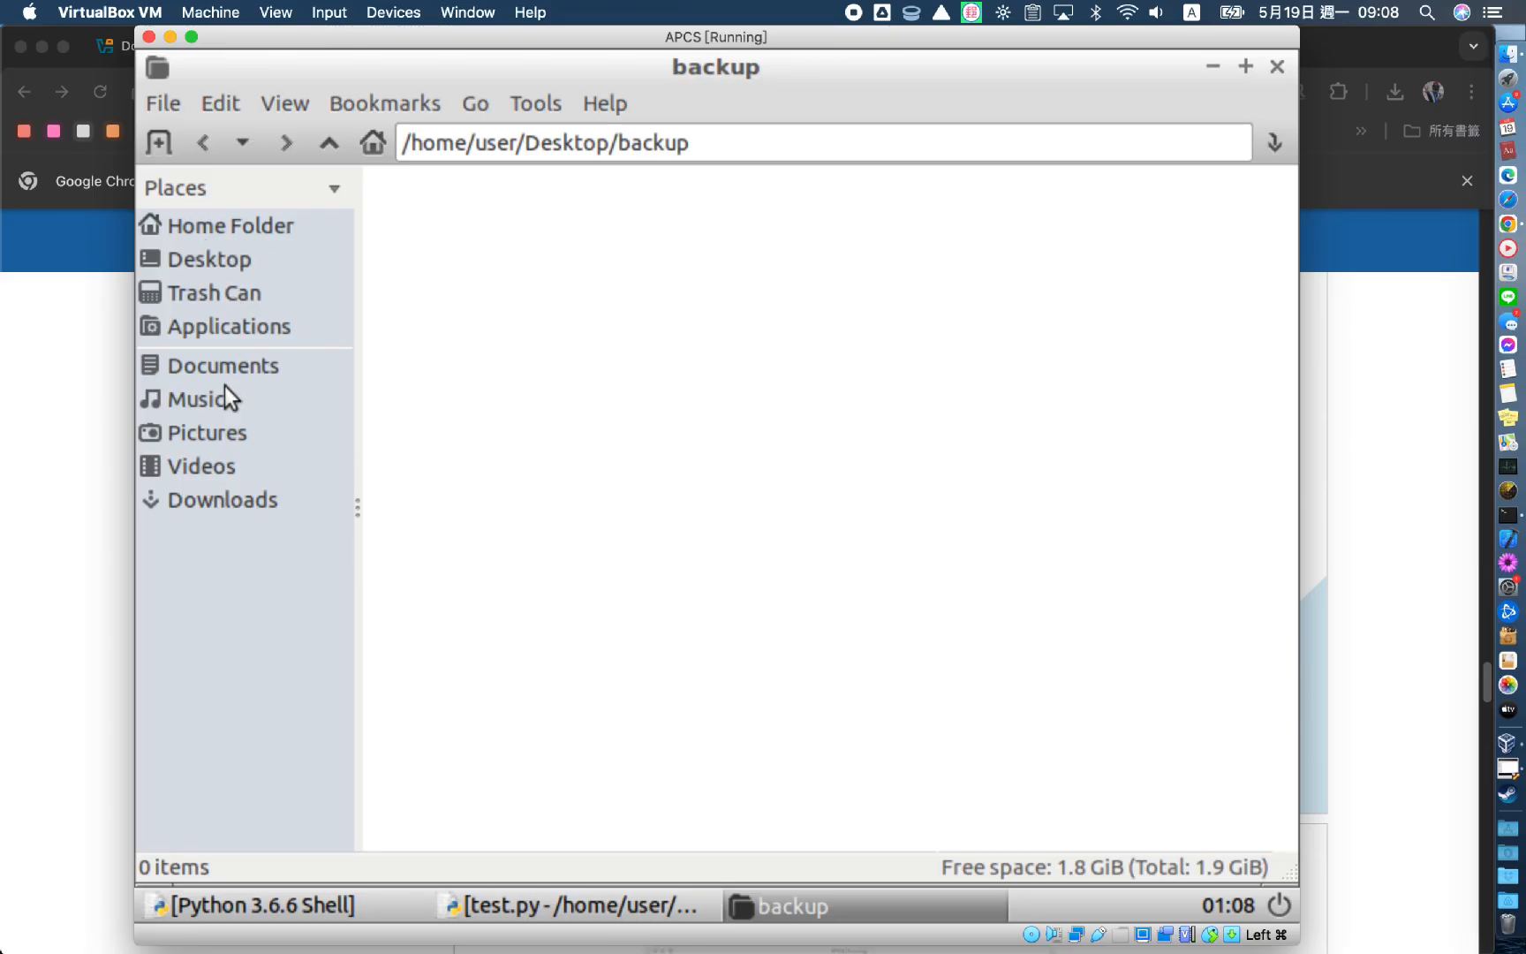
left_click(249, 503)
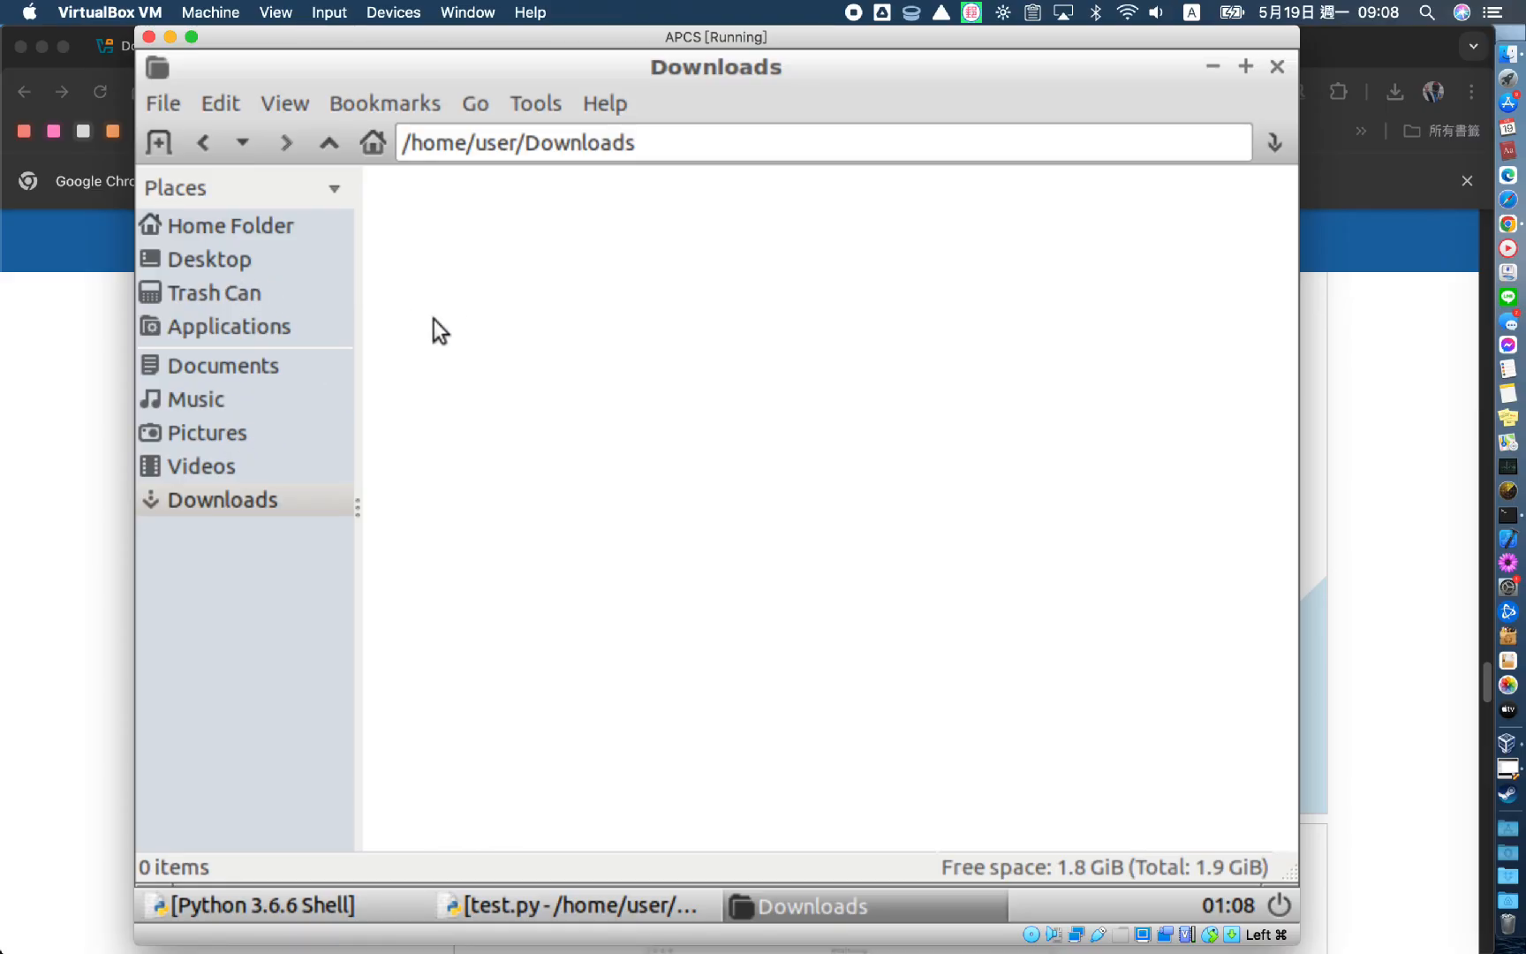
left_click(243, 260)
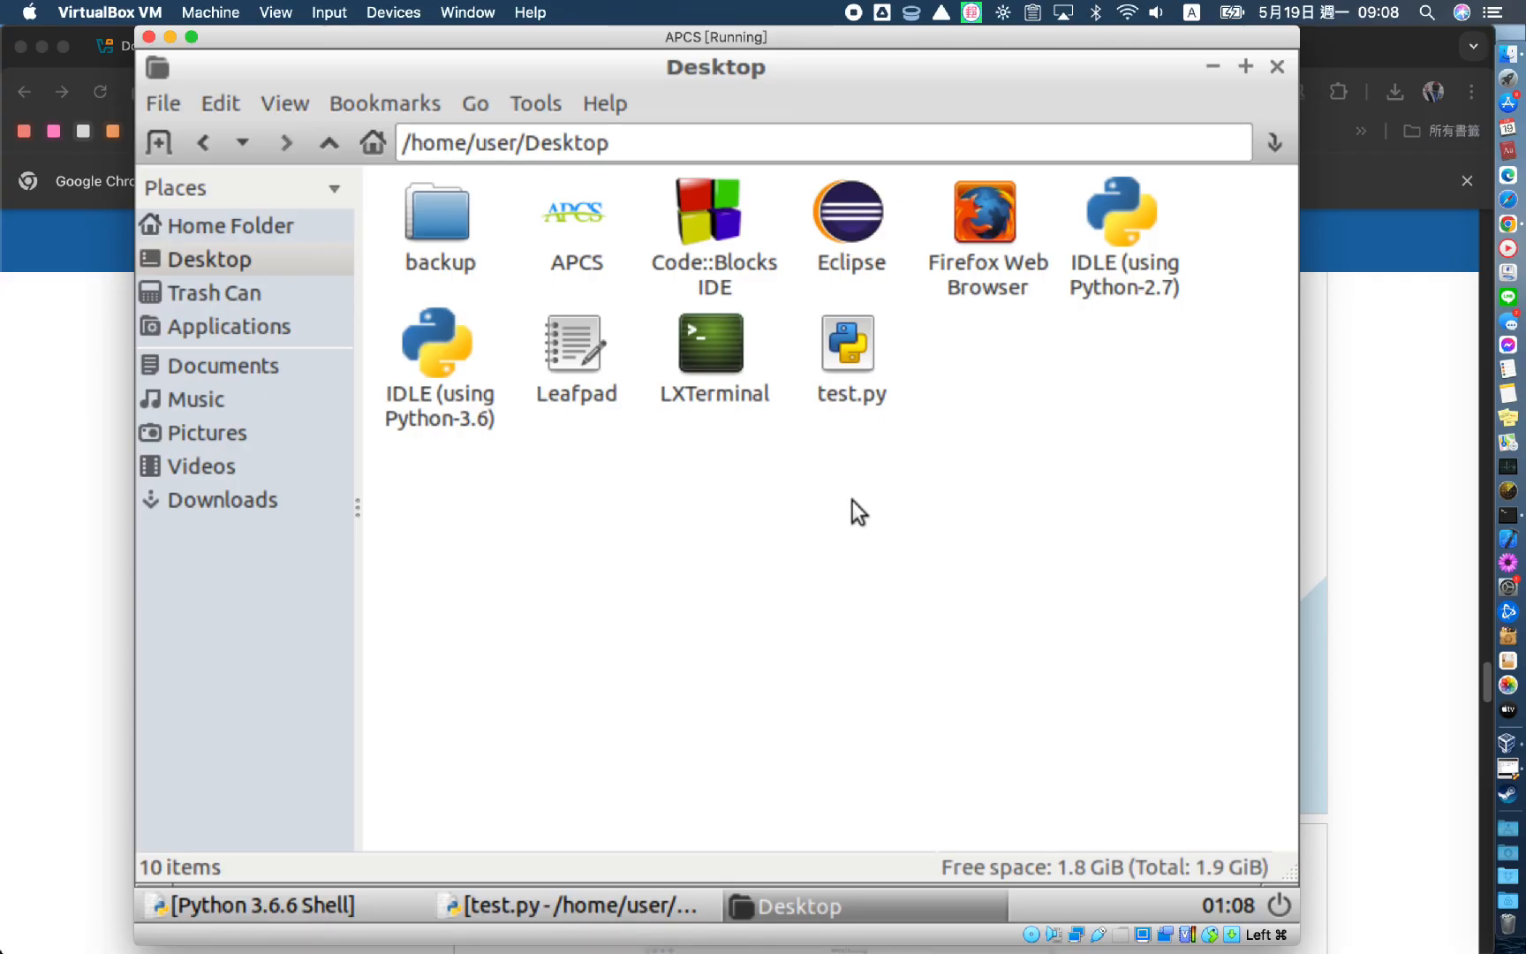
left_click(1277, 67)
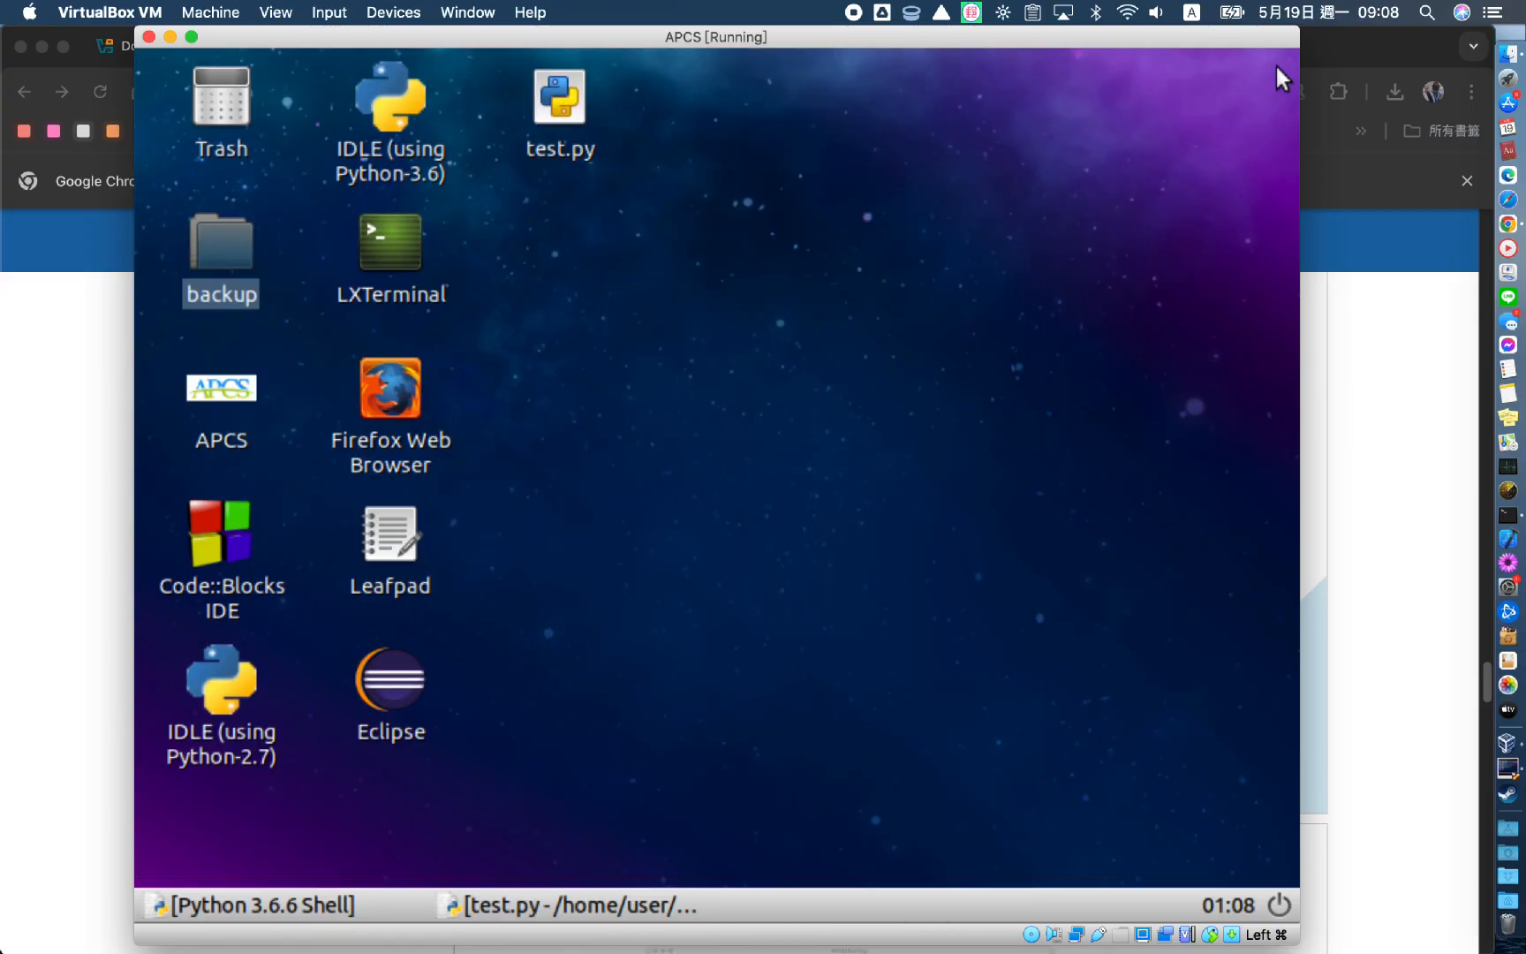
left_click(629, 375)
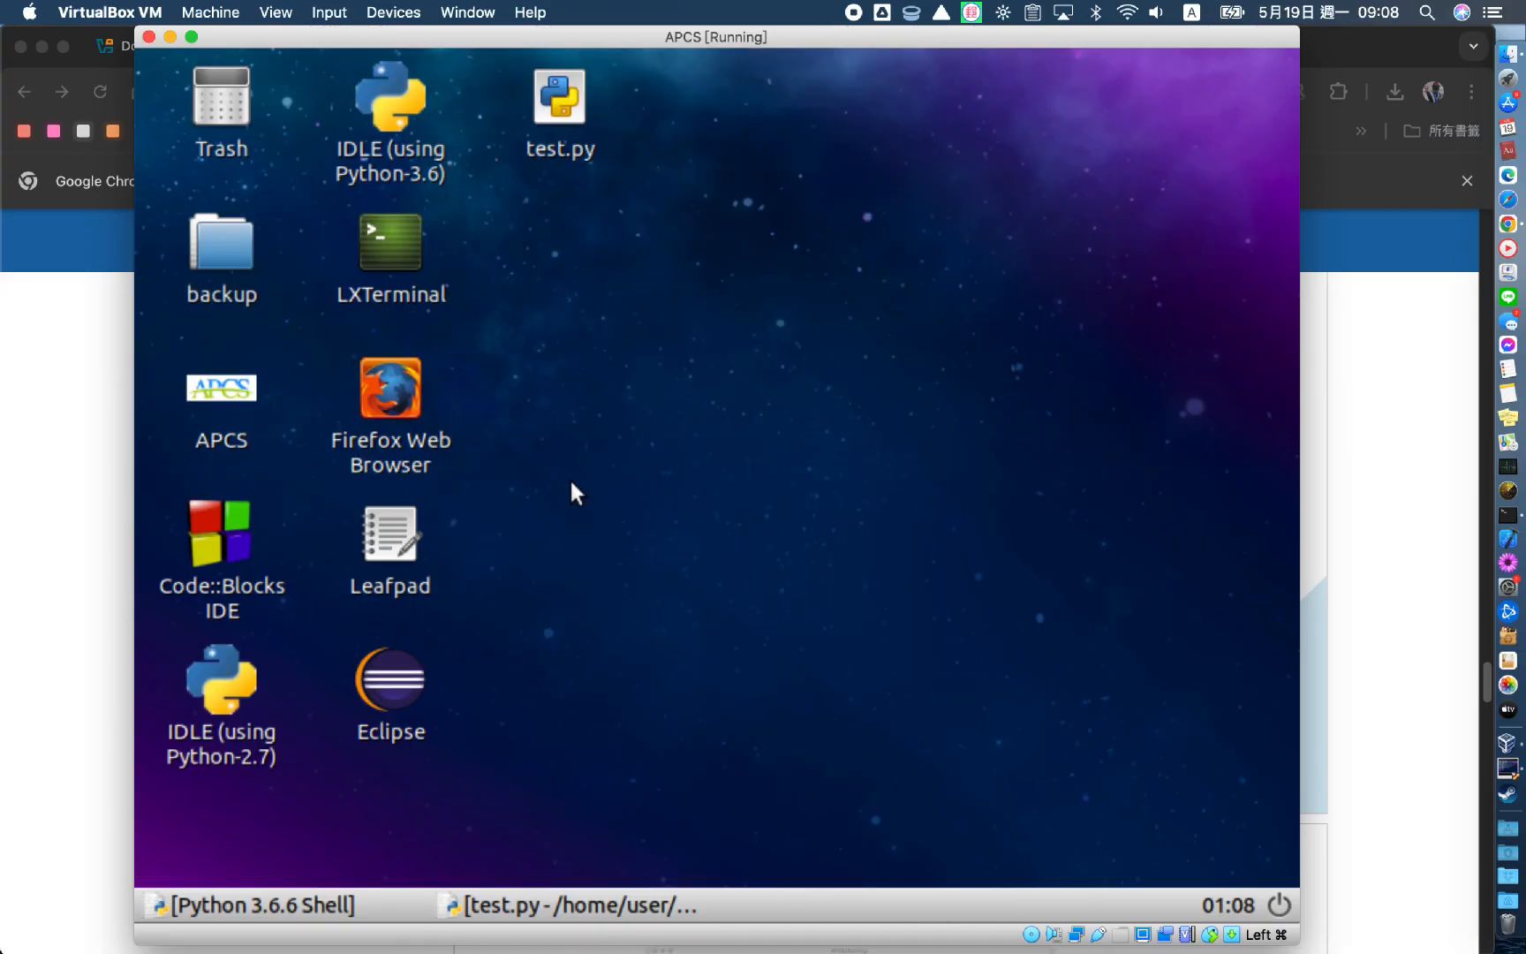